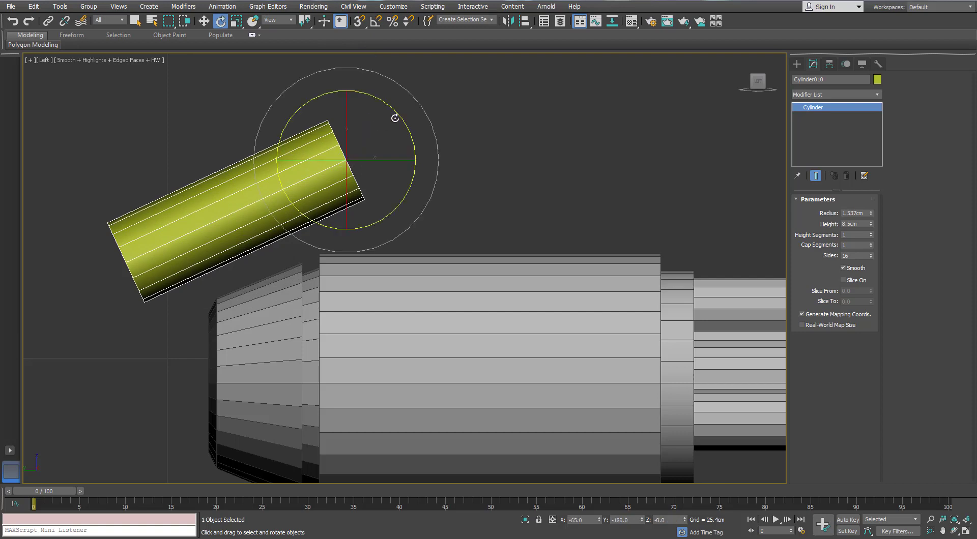
# Convert the tilted cylinder to an Editable Poly and delete the cap polygon at its end facing the main body.
pyautogui.press('w')
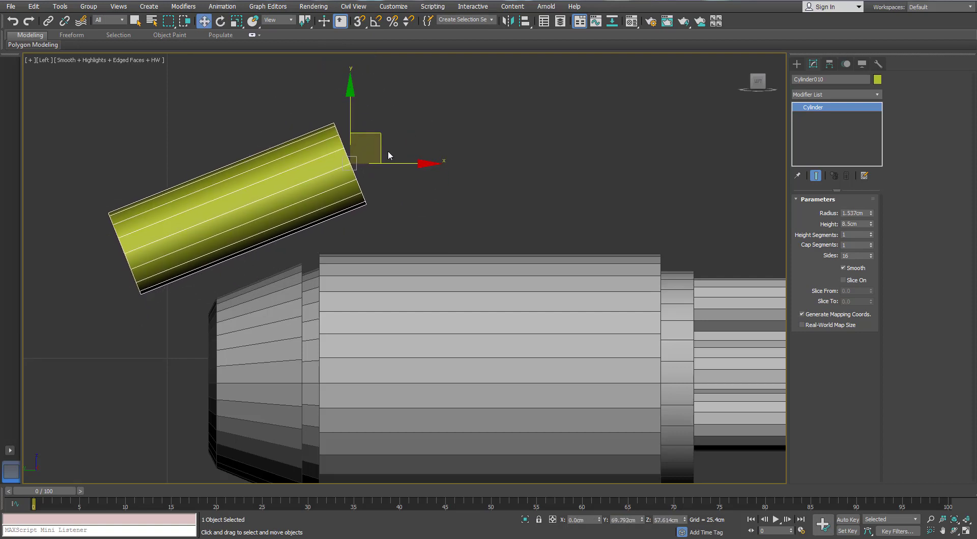
pyautogui.keyDown('alt'); pyautogui.moveTo(388, 152); pyautogui.dragTo(334, 163, button='middle'); pyautogui.keyUp('alt')
pyautogui.rightClick(334, 163)
pyautogui.moveTo(377, 263)
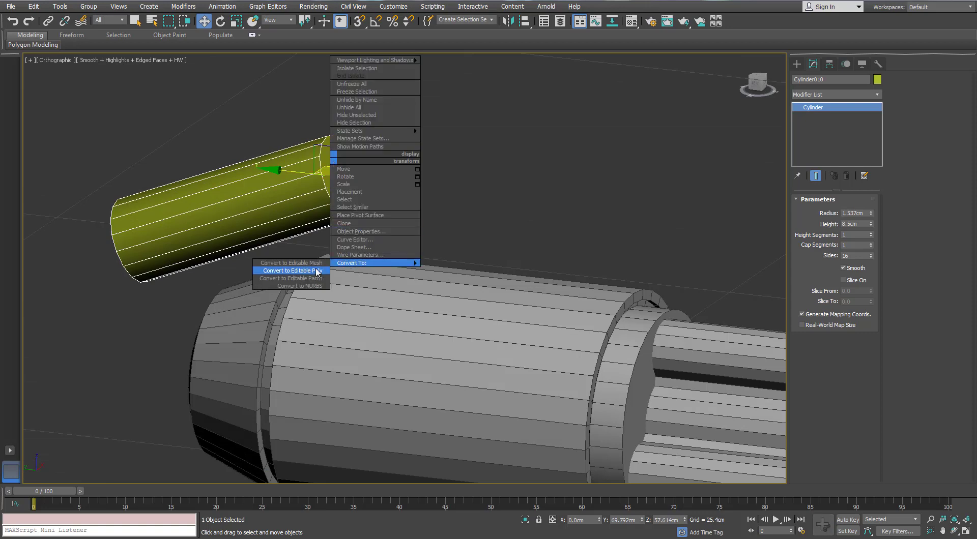
pyautogui.click(295, 271)
pyautogui.press('4')
pyautogui.click(342, 171)
pyautogui.press('Delete')
pyautogui.keyDown('alt'); pyautogui.moveTo(342, 171); pyautogui.dragTo(361, 176, button='middle'); pyautogui.keyUp('alt')
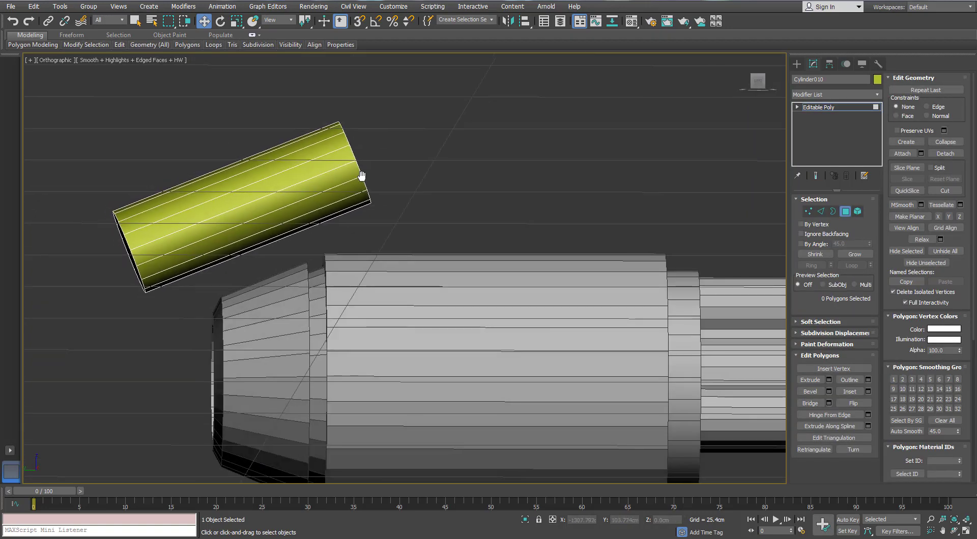
# Shorten the cylinder by sliding the border of its open end inward with the Edge constraint on.
pyautogui.click(833, 211)
pyautogui.click(359, 168)
pyautogui.moveTo(349, 150); pyautogui.dragTo(328, 168)
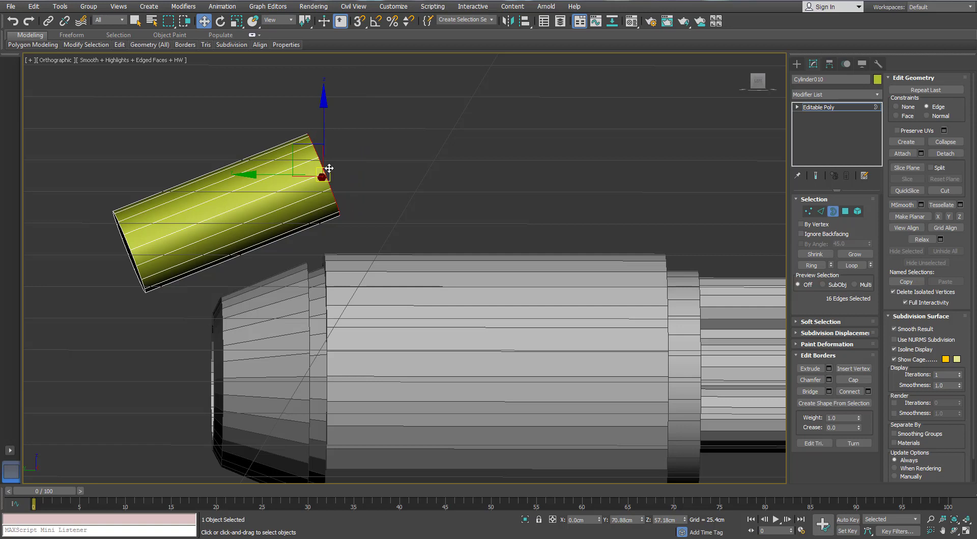
pyautogui.press('p')
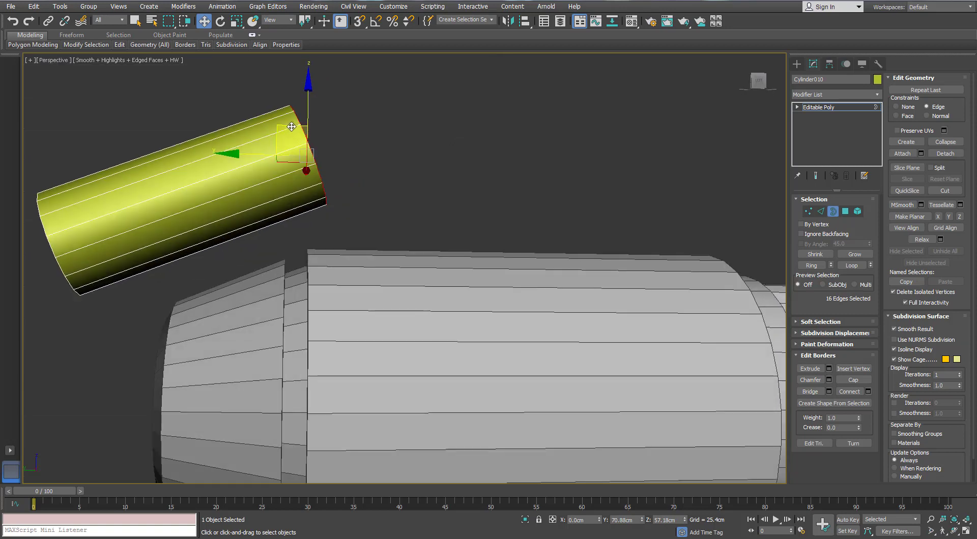
# Set the constraint to None and extrude the open border outward by scaling a copy of it into a flange ring.
pyautogui.keyDown('alt'); pyautogui.moveTo(286, 132); pyautogui.dragTo(793, 146, button='middle'); pyautogui.keyUp('alt')
pyautogui.press('r')
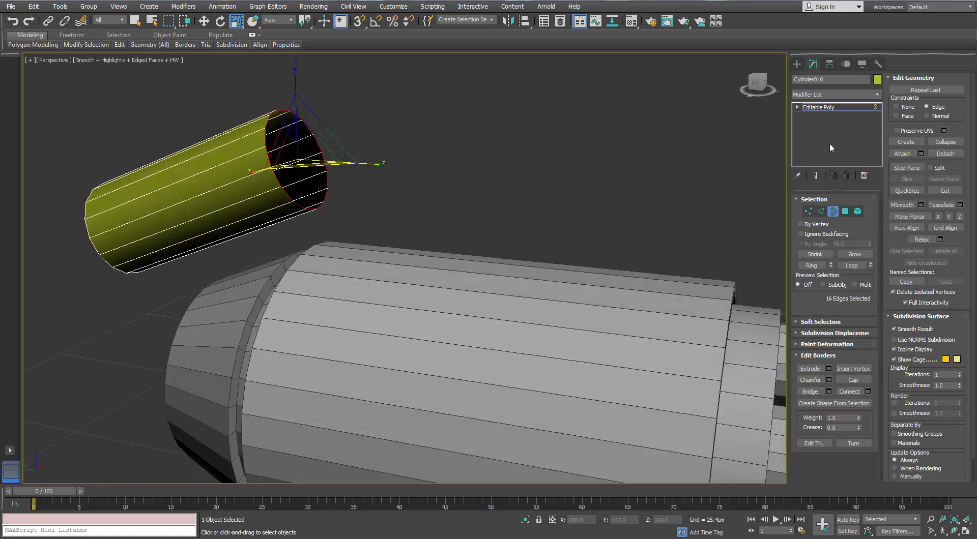
pyautogui.click(900, 109)
pyautogui.keyDown('shift'); pyautogui.moveTo(303, 139); pyautogui.dragTo(312, 120); pyautogui.keyUp('shift')
pyautogui.keyDown('alt'); pyautogui.moveTo(312, 120); pyautogui.dragTo(243, 168, button='middle'); pyautogui.keyUp('alt')
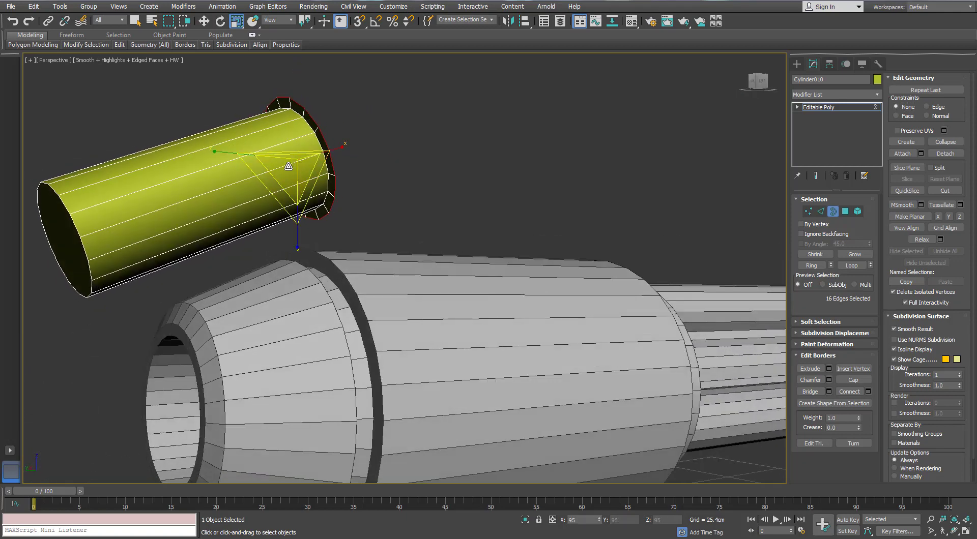
# Extrude the flange border along the cylinder's axis in the Local coordinate system to form a collar.
pyautogui.press('w')
pyautogui.keyDown('alt'); pyautogui.moveTo(359, 172); pyautogui.dragTo(334, 171, button='middle'); pyautogui.keyUp('alt')
pyautogui.click(290, 20)
pyautogui.click(282, 55)
pyautogui.keyDown('shift'); pyautogui.moveTo(257, 175); pyautogui.dragTo(312, 153); pyautogui.keyUp('shift')
pyautogui.keyDown('alt'); pyautogui.moveTo(391, 150); pyautogui.dragTo(349, 143, button='middle'); pyautogui.keyUp('alt')
# Extrude the collar's outer border inward by scaling, leaving a smaller round opening in its end face.
pyautogui.press('r')
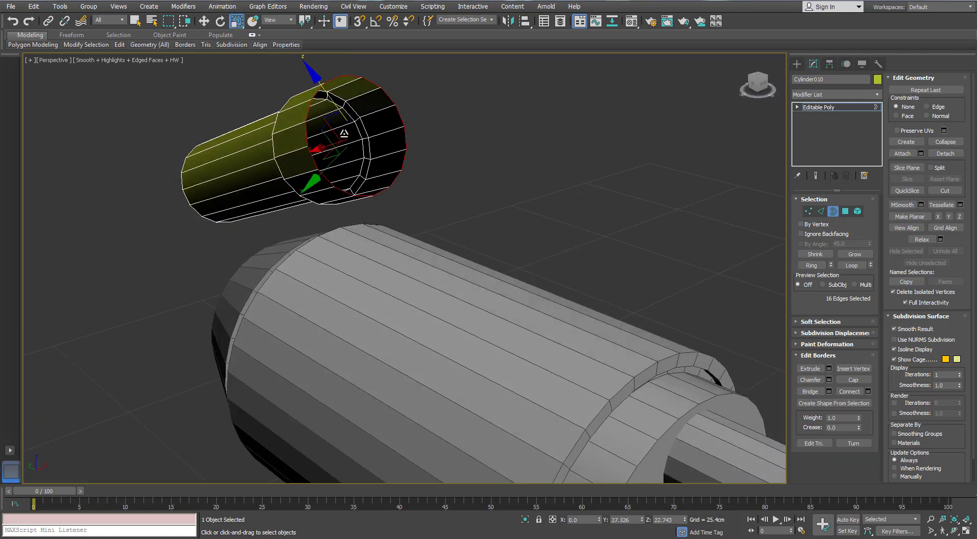
pyautogui.moveTo(353, 123); pyautogui.dragTo(331, 182)
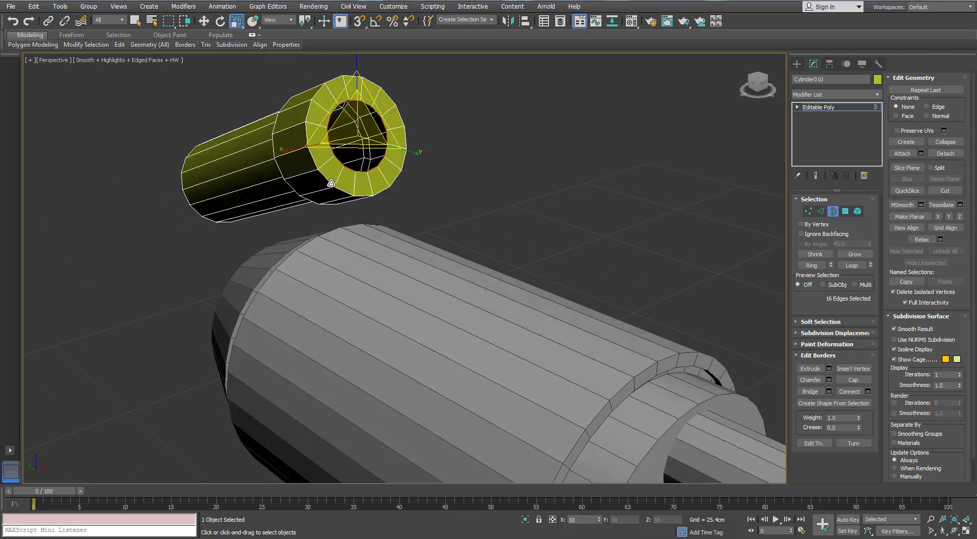
pyautogui.keyDown('alt'); pyautogui.moveTo(324, 179); pyautogui.dragTo(373, 123, button='middle'); pyautogui.keyUp('alt')
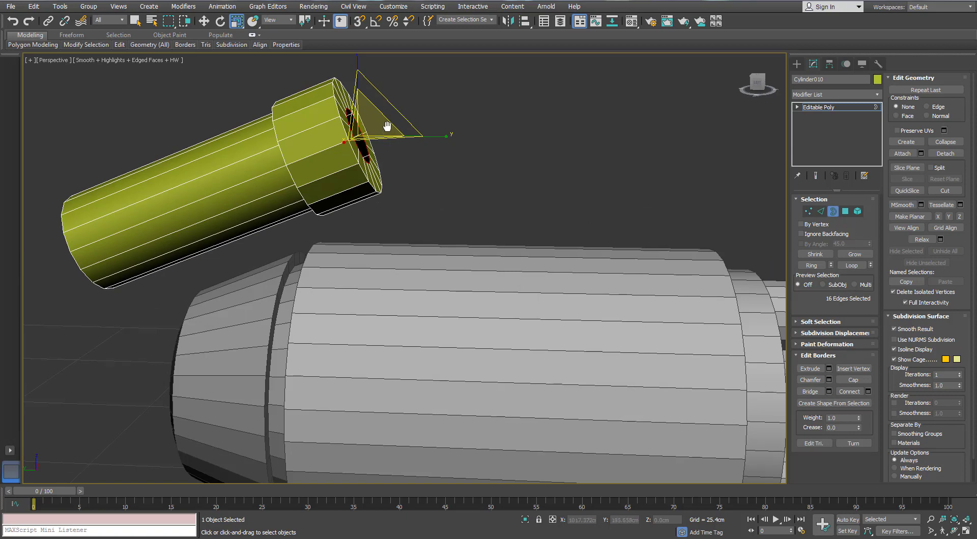
# In the Left view, draw a three-point line from the collar's end to the top of the main body and enter vertex editing.
pyautogui.press('f')
pyautogui.press('l')
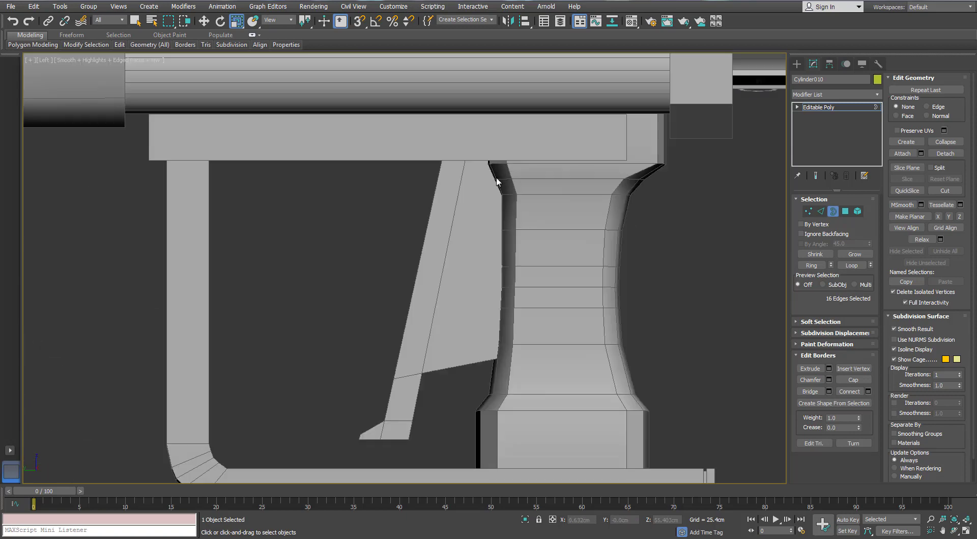
pyautogui.press('z')
pyautogui.scroll(-3, 497, 181)
pyautogui.click(797, 65)
pyautogui.click(808, 78)
pyautogui.click(814, 133)
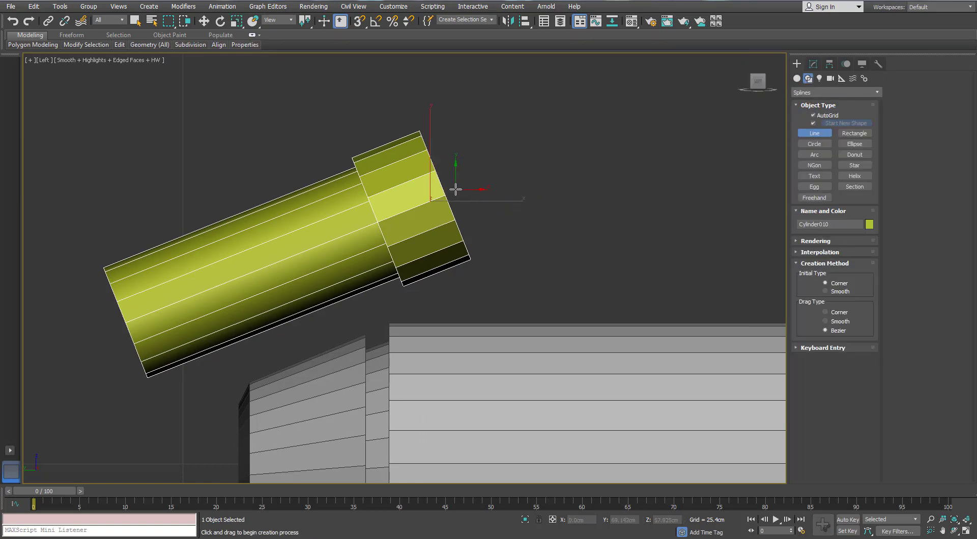
pyautogui.click(455, 190)
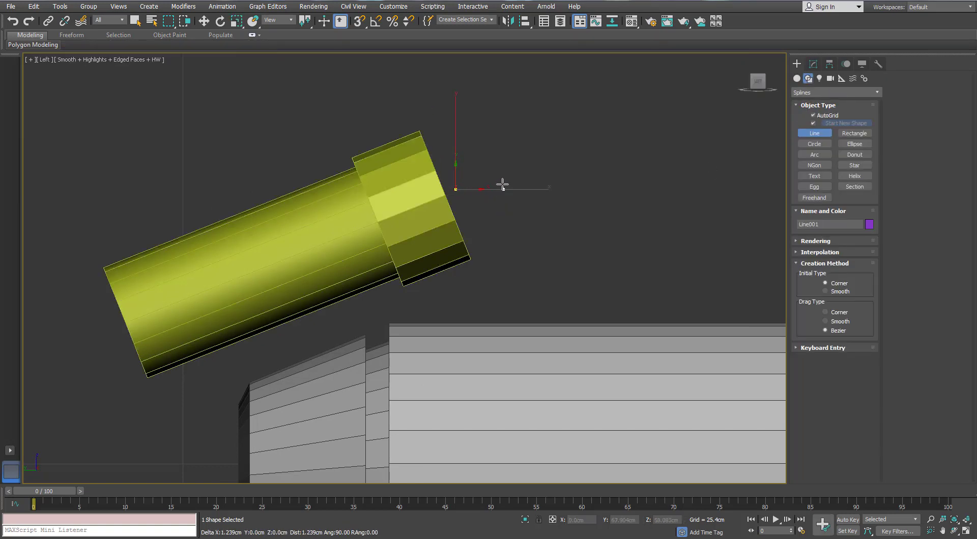
pyautogui.click(508, 190)
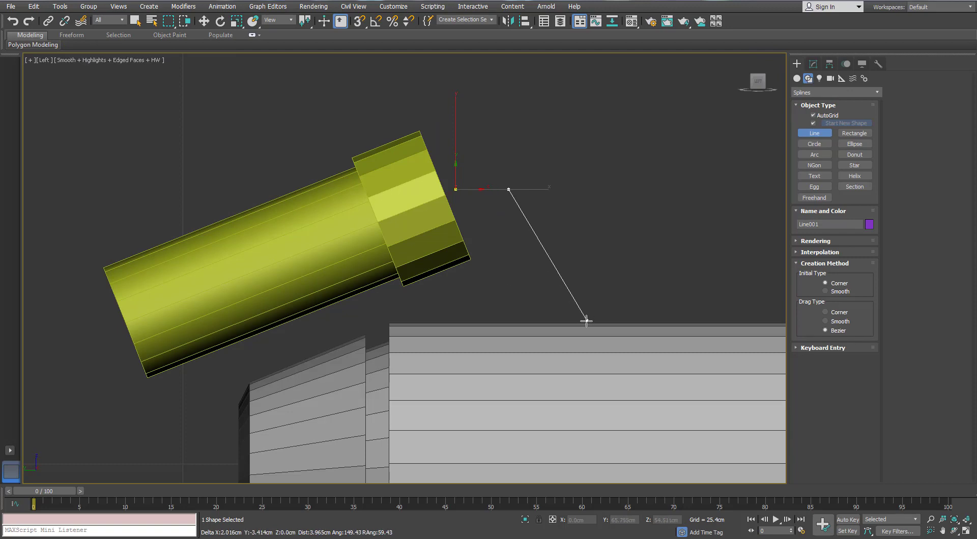
pyautogui.rightClick(562, 247)
pyautogui.click(813, 63)
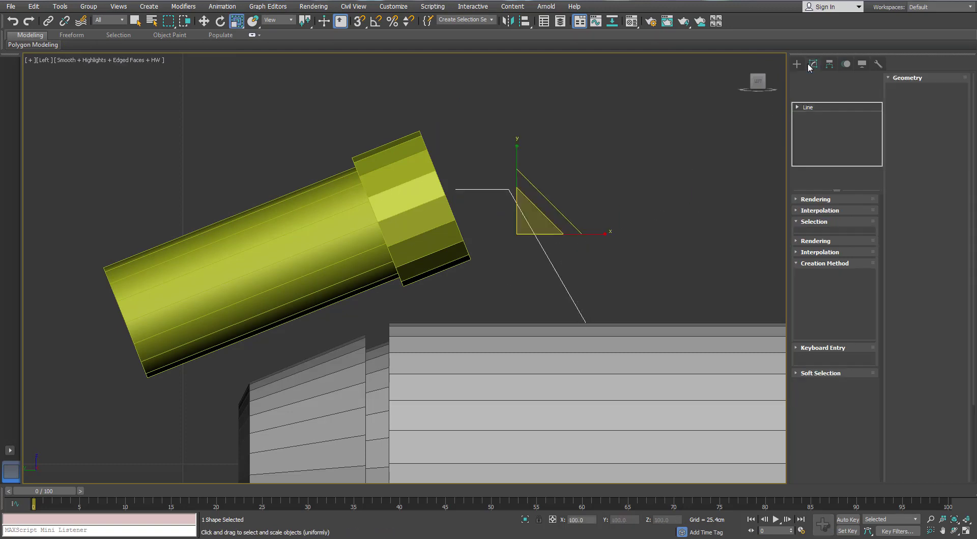
pyautogui.press('1')
# Try to fillet the corner vertex of the line.
pyautogui.click(508, 190)
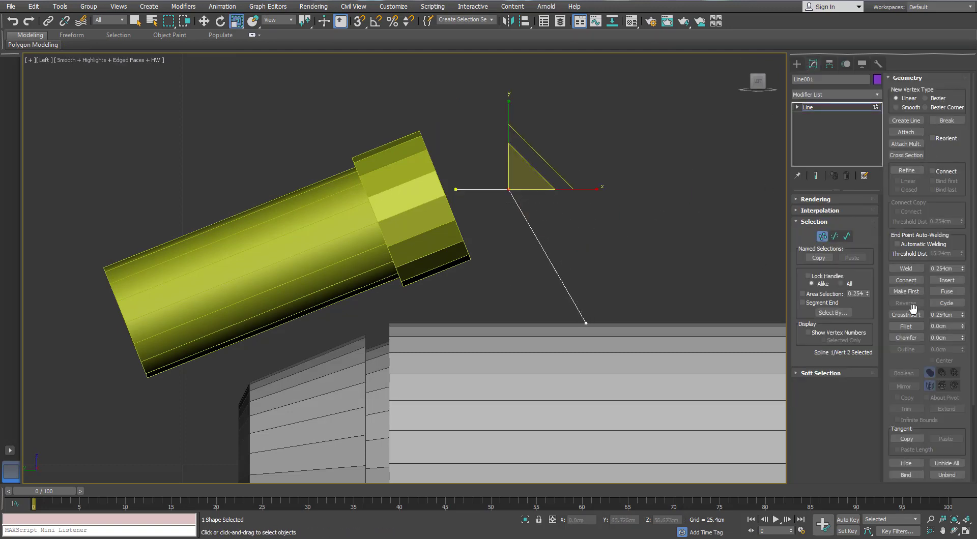
pyautogui.click(908, 327)
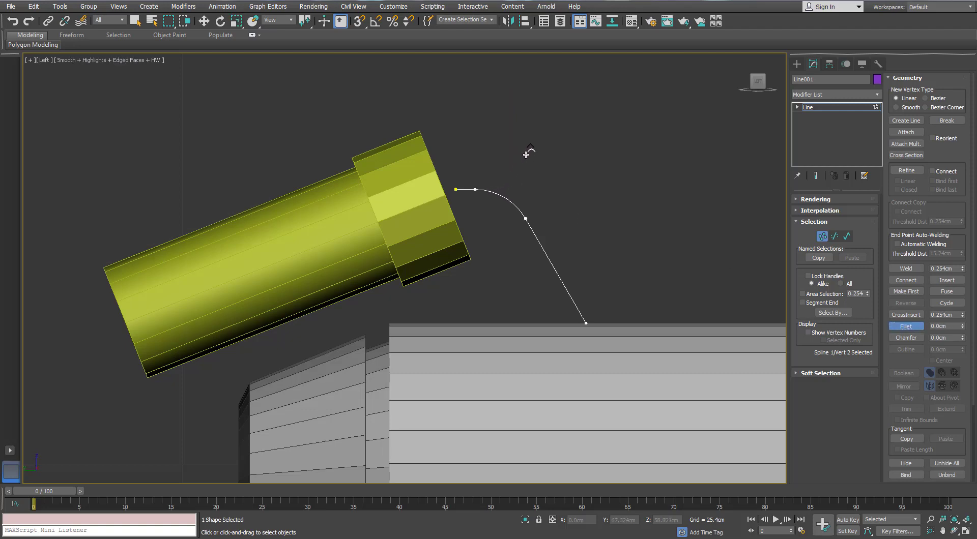
pyautogui.rightClick(594, 258)
# Reposition the line's end and corner vertices for a steeper descent, and fillet the corner into a smooth bend.
pyautogui.click(586, 323)
pyautogui.moveTo(528, 318); pyautogui.dragTo(508, 317, button='middle')
pyautogui.scroll(-2, 508, 317)
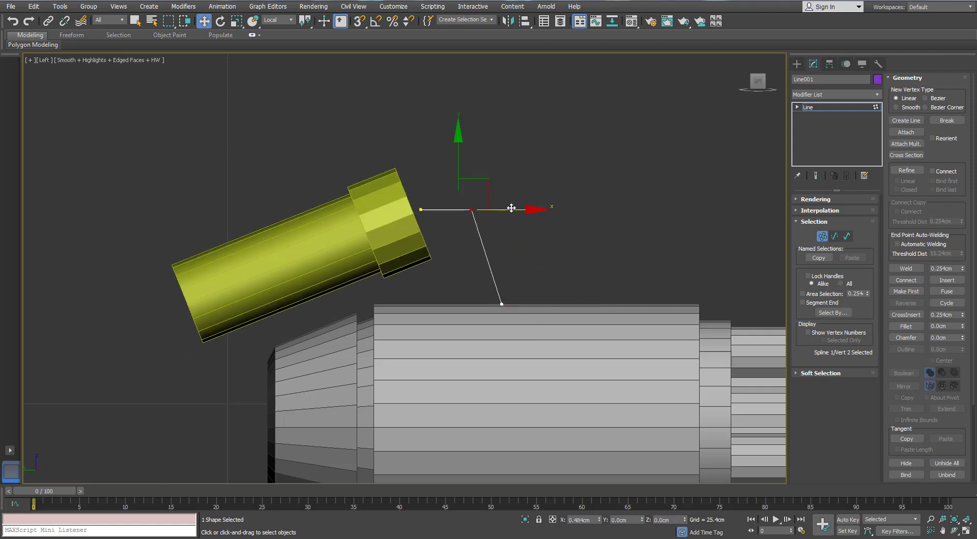
pyautogui.click(899, 327)
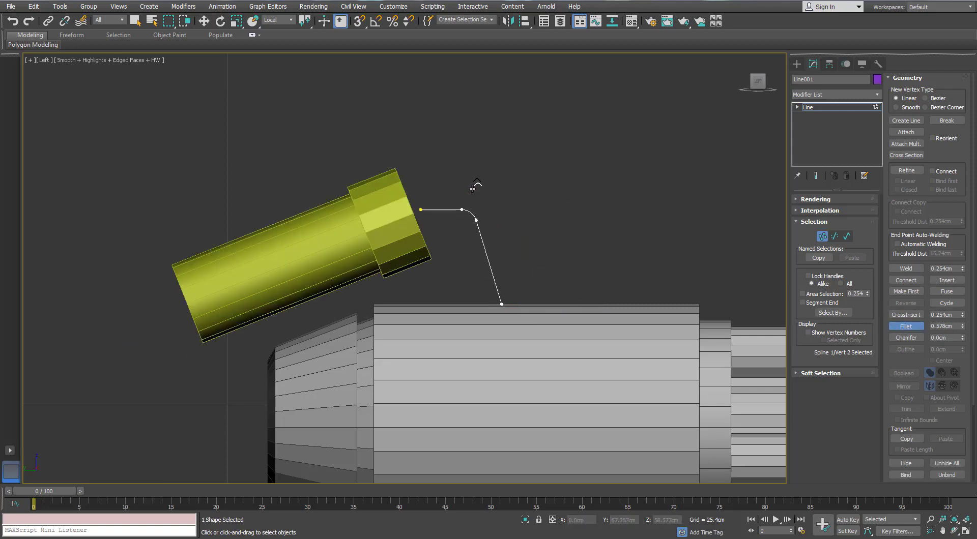
# Display the line in the viewport as a radial tube with a thickness of 1.499 cm and 16 sides.
pyautogui.click(806, 200)
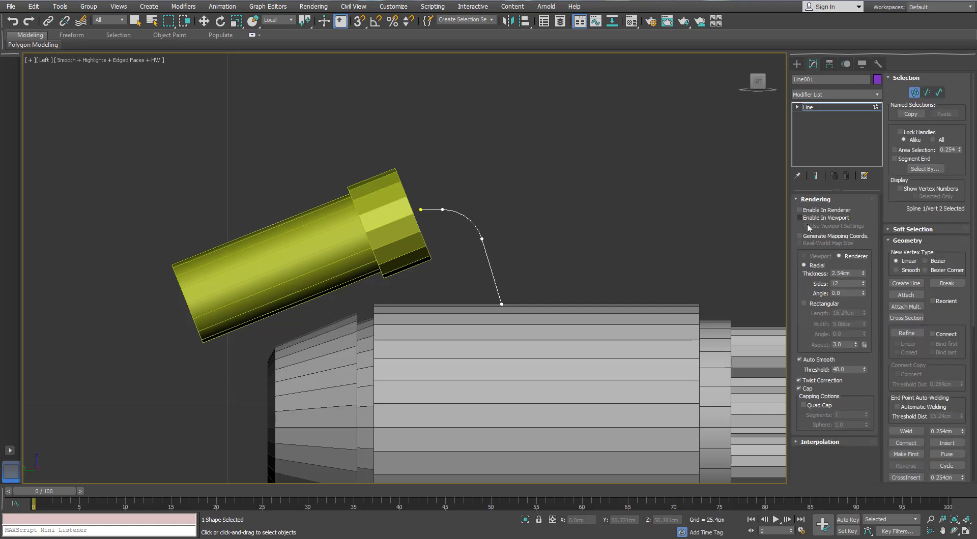
pyautogui.click(799, 218)
pyautogui.moveTo(863, 274); pyautogui.dragTo(860, 296)
pyautogui.click(864, 281)
pyautogui.click(863, 282)
pyautogui.click(863, 280)
pyautogui.click(863, 281)
pyautogui.click(862, 281)
pyautogui.click(863, 285)
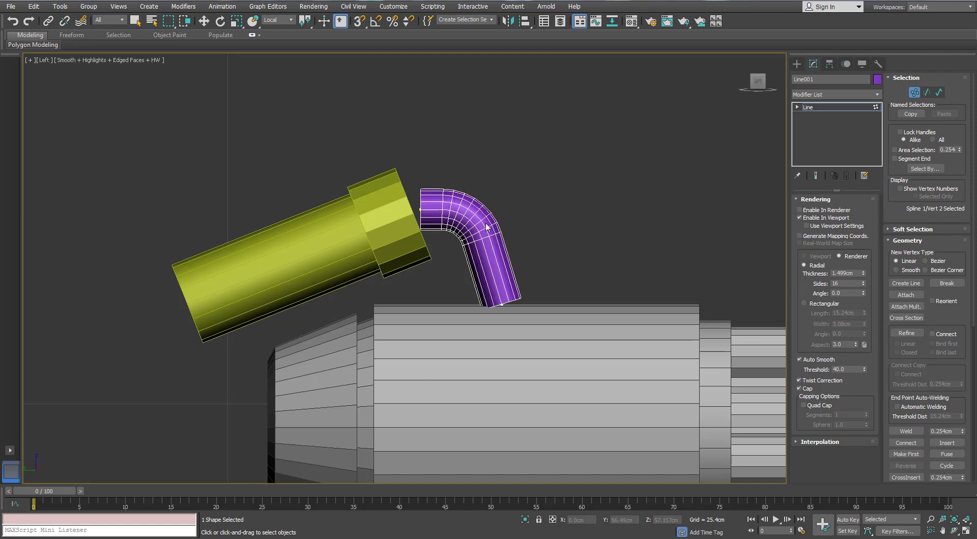
# Reduce the tube to 8 sides and set its thickness to 2.388 cm.
pyautogui.click(863, 286)
pyautogui.click(863, 286)
pyautogui.click(863, 286)
pyautogui.click(863, 286)
pyautogui.click(863, 286)
pyautogui.click(863, 287)
pyautogui.click(864, 286)
pyautogui.scroll(2, 510, 239)
pyautogui.moveTo(432, 221); pyautogui.dragTo(430, 224, button='middle')
pyautogui.moveTo(863, 273); pyautogui.dragTo(864, 255)
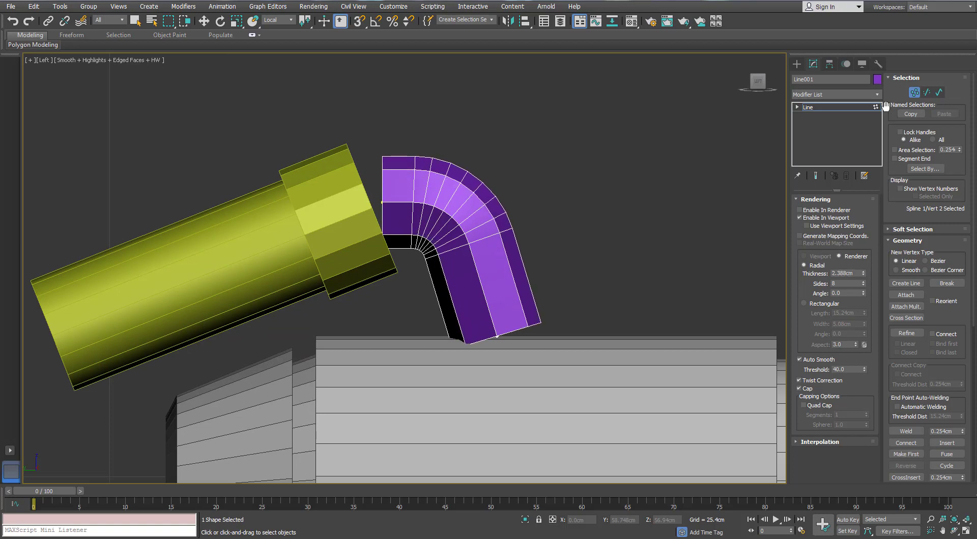
# Move the vertices at the tube's start towards the collar's opening and set the thickness to 1.321 cm.
pyautogui.moveTo(395, 218); pyautogui.dragTo(395, 210)
pyautogui.press('w')
pyautogui.moveTo(408, 176); pyautogui.dragTo(399, 187)
pyautogui.keyDown('alt'); pyautogui.moveTo(399, 186); pyautogui.dragTo(367, 254, button='middle'); pyautogui.keyUp('alt')
pyautogui.scroll(3, 380, 252)
pyautogui.moveTo(863, 275); pyautogui.dragTo(864, 297)
# Adjust the three selected vertices at the tube's upper end to line it up with the collar's opening.
pyautogui.moveTo(758, 289)
pyautogui.keyDown('alt'); pyautogui.mouseDown(button='middle')
pyautogui.moveTo(630, 279)
pyautogui.moveTo(753, 283)
pyautogui.mouseUp(button='middle'); pyautogui.keyUp('alt')
pyautogui.scroll(4, 388, 193)
pyautogui.keyDown('alt'); pyautogui.moveTo(416, 188); pyautogui.dragTo(444, 180, button='middle'); pyautogui.keyUp('alt')
pyautogui.moveTo(444, 180); pyautogui.dragTo(441, 175)
pyautogui.scroll(-3, 529, 168)
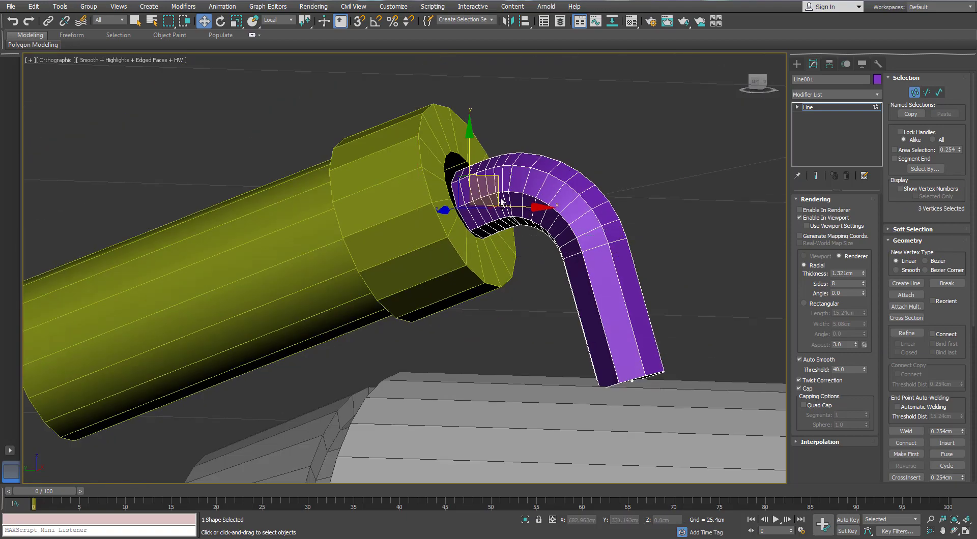
# Set the tube's thickness to 1.803 cm to fit the collar's opening.
pyautogui.scroll(3, 473, 198)
pyautogui.keyDown('alt'); pyautogui.moveTo(460, 190); pyautogui.dragTo(584, 210, button='middle'); pyautogui.keyUp('alt')
pyautogui.scroll(-4, 524, 214)
pyautogui.scroll(2, 528, 203)
pyautogui.click(584, 210)
pyautogui.moveTo(860, 270); pyautogui.dragTo(863, 268)
# Lower the line's last vertex so the tube's end sinks into the main body.
pyautogui.keyDown('alt'); pyautogui.moveTo(420, 196); pyautogui.dragTo(483, 199, button='middle'); pyautogui.keyUp('alt')
pyautogui.keyDown('alt'); pyautogui.moveTo(542, 234); pyautogui.dragTo(556, 214, button='middle'); pyautogui.keyUp('alt')
pyautogui.scroll(-3, 572, 243)
pyautogui.click(614, 344)
pyautogui.moveTo(640, 315); pyautogui.dragTo(642, 329)
pyautogui.keyDown('alt'); pyautogui.moveTo(631, 313); pyautogui.dragTo(527, 247, button='middle'); pyautogui.keyUp('alt')
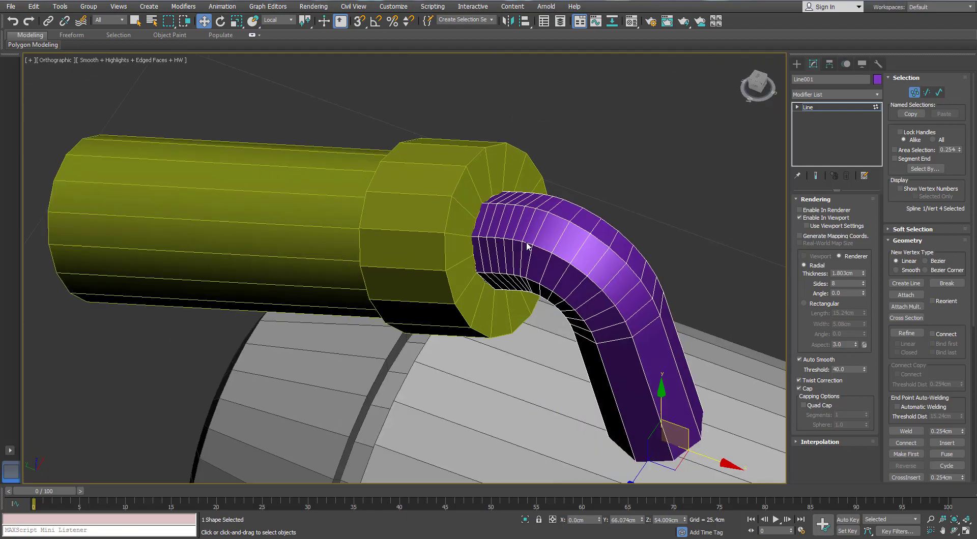
# Leave the tube's vertex editing in a Perspective view and select the collared cylinder.
pyautogui.press('p')
pyautogui.press('z')
pyautogui.scroll(-5, 526, 242)
pyautogui.moveTo(417, 133); pyautogui.dragTo(445, 225, button='middle')
pyautogui.click(670, 164)
pyautogui.click(914, 92)
pyautogui.click(428, 148)
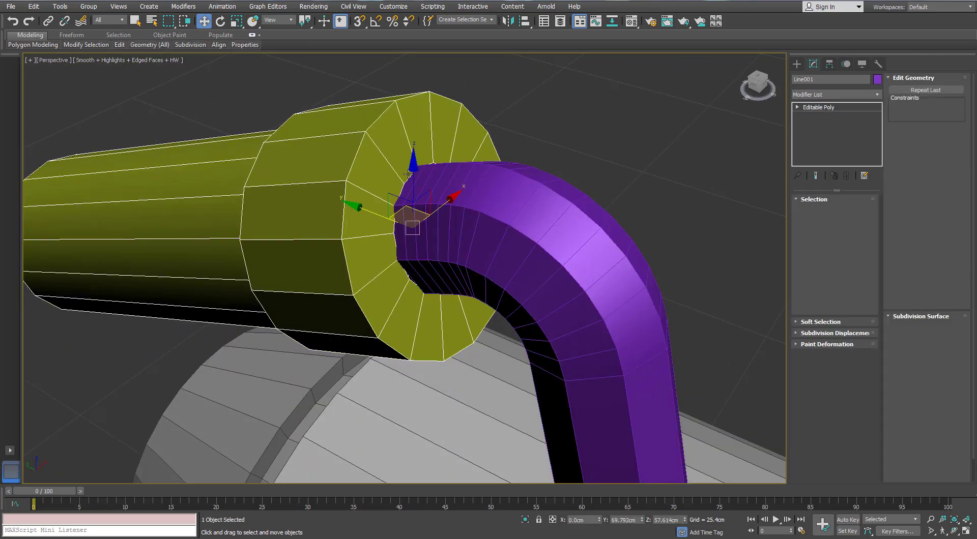
# Isolate the collared cylinder and select the 16 vertices around the collar's opening.
pyautogui.keyDown('alt'); pyautogui.moveTo(428, 151); pyautogui.dragTo(406, 175, button='middle'); pyautogui.keyUp('alt')
pyautogui.click(525, 519)
pyautogui.keyDown('alt'); pyautogui.moveTo(465, 314); pyautogui.dragTo(450, 320, button='middle'); pyautogui.keyUp('alt')
pyautogui.scroll(3, 524, 280)
pyautogui.press('3')
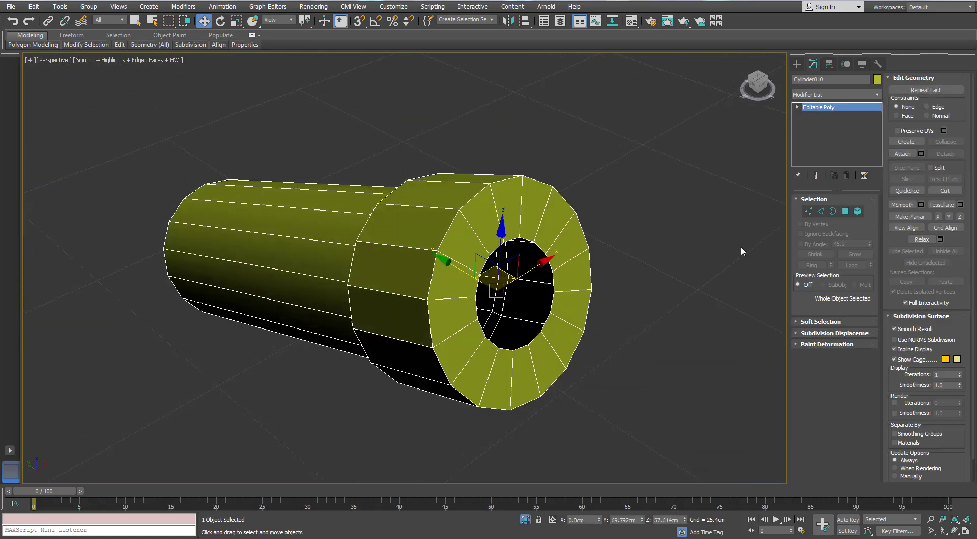
pyautogui.moveTo(599, 264); pyautogui.dragTo(456, 279, button='middle')
pyautogui.keyDown('ctrl'); pyautogui.click(808, 211); pyautogui.keyUp('ctrl')
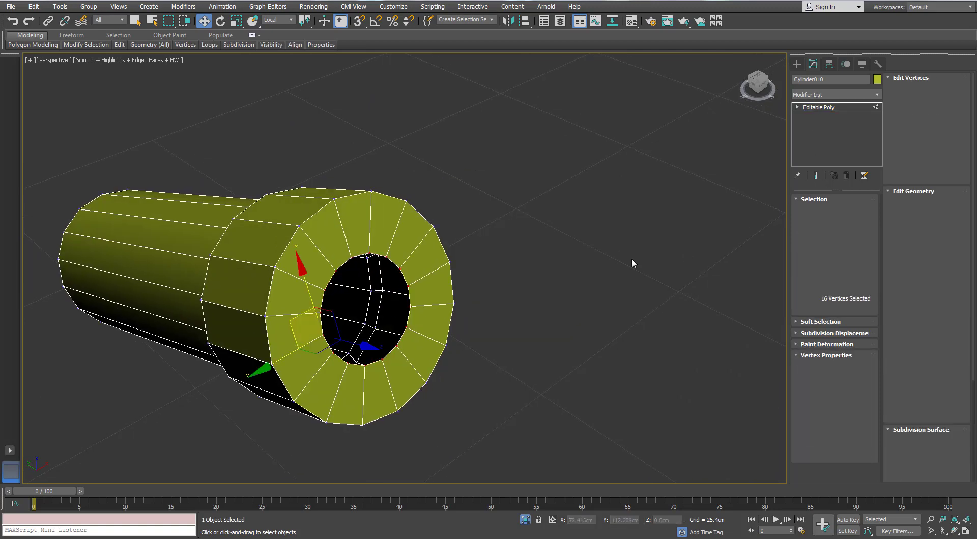
# Try to weld the selected opening vertices with a threshold of 0.075 cm.
pyautogui.click(960, 102)
pyautogui.moveTo(605, 252); pyautogui.dragTo(606, 263)
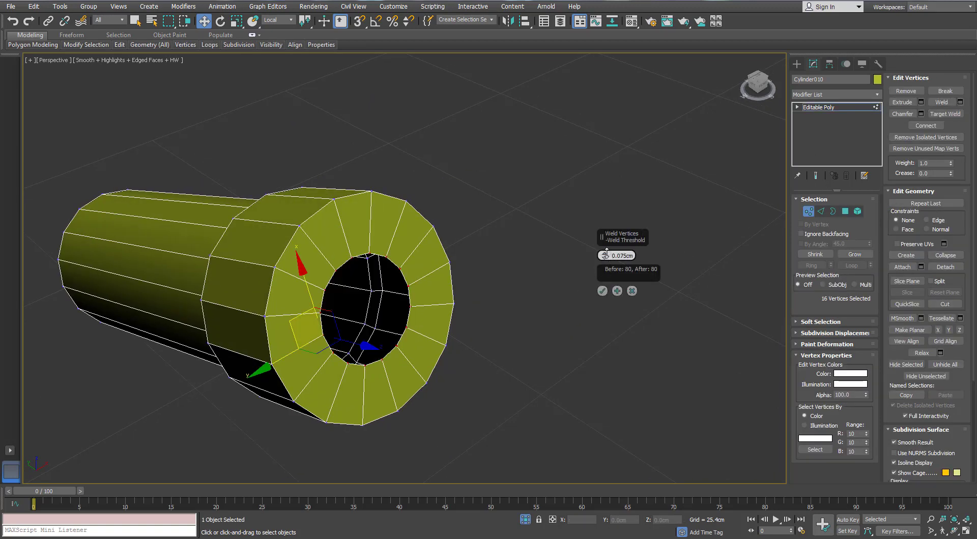
pyautogui.click(603, 291)
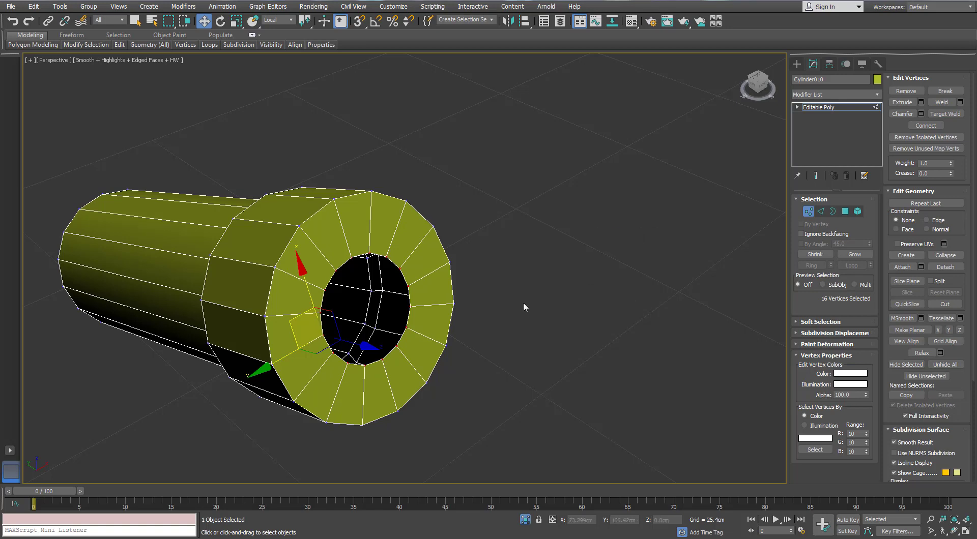
# Target-weld alternate vertices around the collar's opening to their neighbours, reducing the opening to eight sides.
pyautogui.click(615, 296)
pyautogui.scroll(3, 399, 244)
pyautogui.moveTo(389, 260); pyautogui.dragTo(389, 203, button='middle')
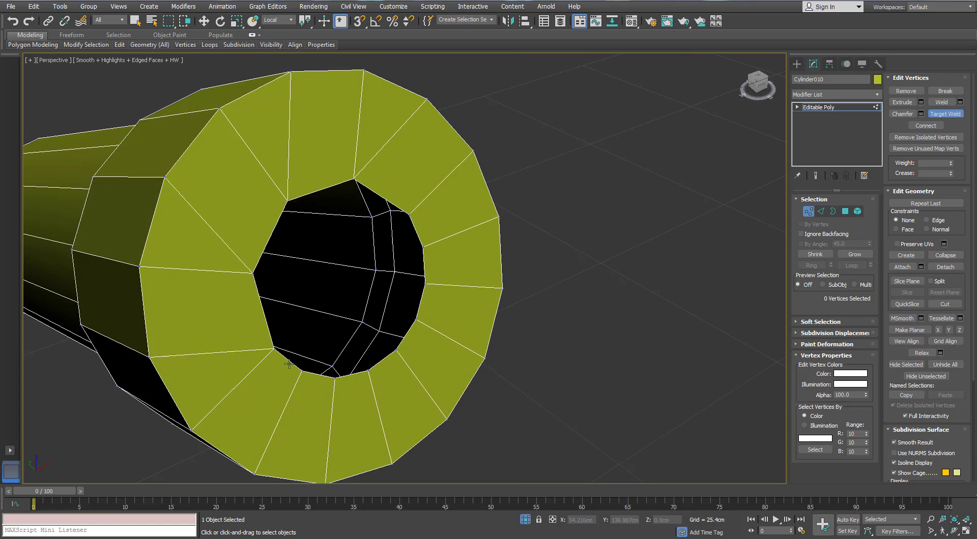
pyautogui.click(306, 374)
pyautogui.click(336, 377)
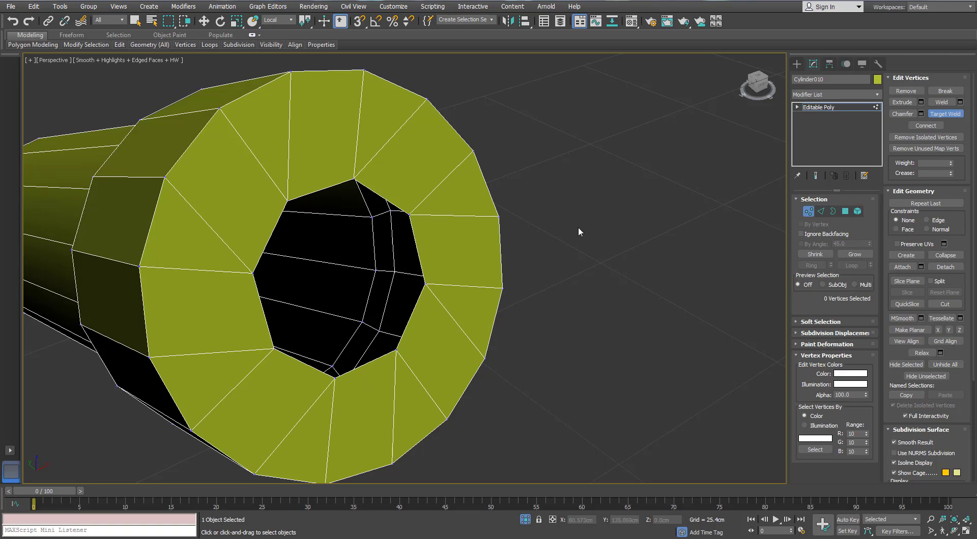
# Rotate the eight-edge border of the collar's opening about its axis to match the tube's sides, and exit isolation.
pyautogui.click(832, 213)
pyautogui.press('e')
pyautogui.keyDown('alt'); pyautogui.moveTo(371, 238); pyautogui.dragTo(306, 221, button='middle'); pyautogui.keyUp('alt')
pyautogui.click(279, 20)
pyautogui.click(275, 59)
pyautogui.moveTo(349, 209); pyautogui.dragTo(357, 210)
pyautogui.scroll(-3, 356, 214)
pyautogui.keyDown('alt'); pyautogui.moveTo(349, 218); pyautogui.dragTo(374, 209, button='middle'); pyautogui.keyUp('alt')
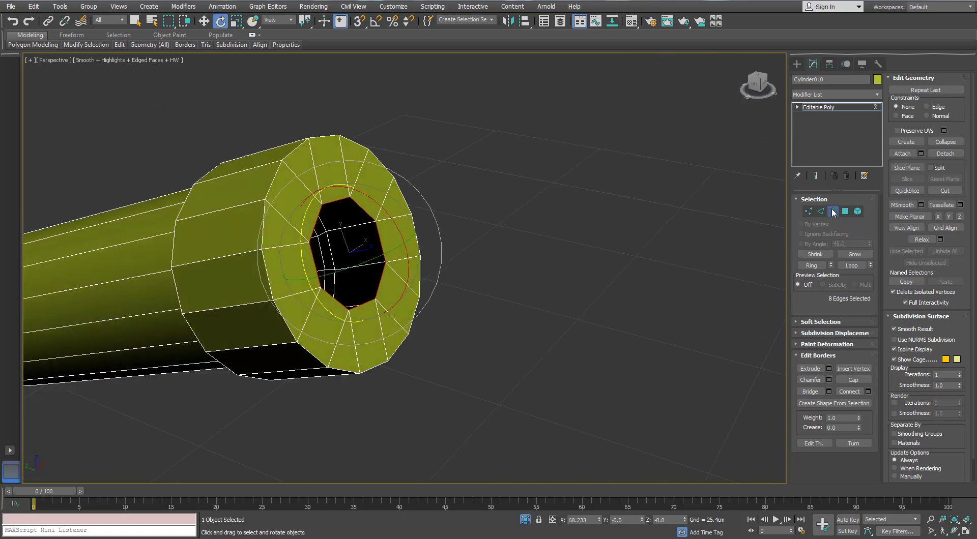
pyautogui.click(832, 211)
pyautogui.click(524, 519)
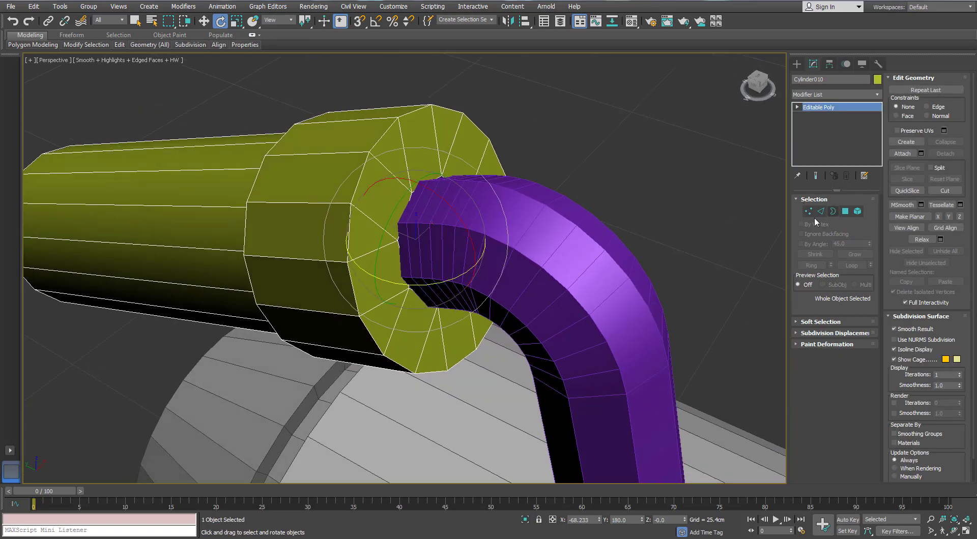
# Undo the latest selection and isolation changes, and bring the surrounding parts back into view.
pyautogui.click(594, 286)
pyautogui.keyDown('alt'); pyautogui.moveTo(514, 152); pyautogui.dragTo(444, 167, button='middle'); pyautogui.keyUp('alt')
pyautogui.moveTo(505, 174); pyautogui.dragTo(453, 174, button='middle')
pyautogui.hotkey('ctrl', 'z')
pyautogui.hotkey('ctrl', 'z')
pyautogui.hotkey('ctrl', 'z')
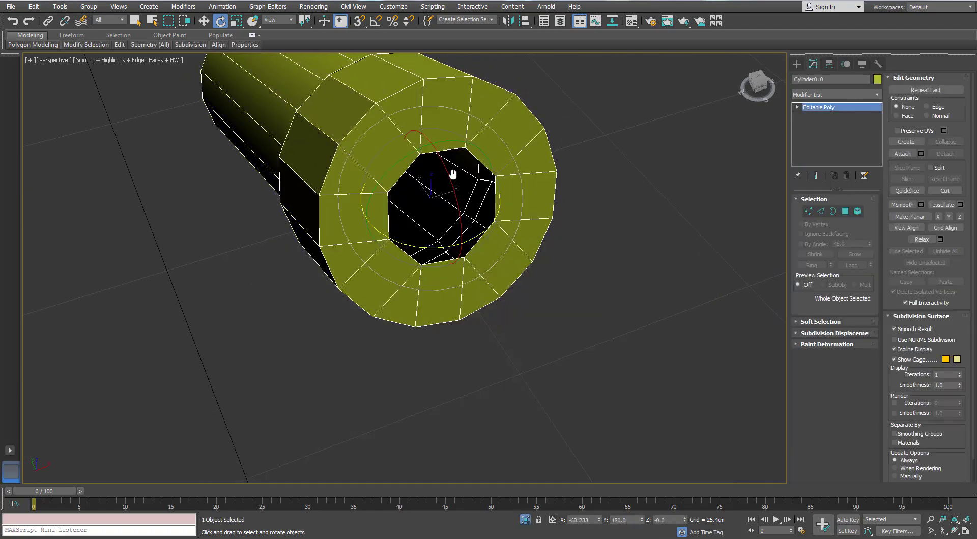
pyautogui.hotkey('alt', 'q')
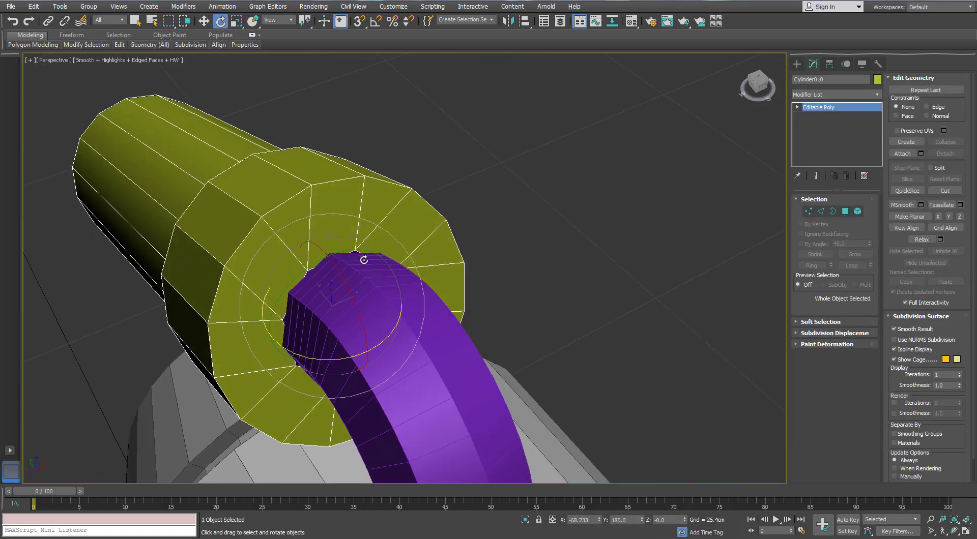
# Rotate the collar's opening border slightly about its axis to line it up with the tube's eight sides.
pyautogui.scroll(5, 371, 249)
pyautogui.press('3')
pyautogui.click(319, 224)
pyautogui.moveTo(324, 259); pyautogui.dragTo(331, 259)
pyautogui.keyDown('alt'); pyautogui.moveTo(349, 255); pyautogui.dragTo(460, 203, button='middle'); pyautogui.keyUp('alt')
pyautogui.press('3')
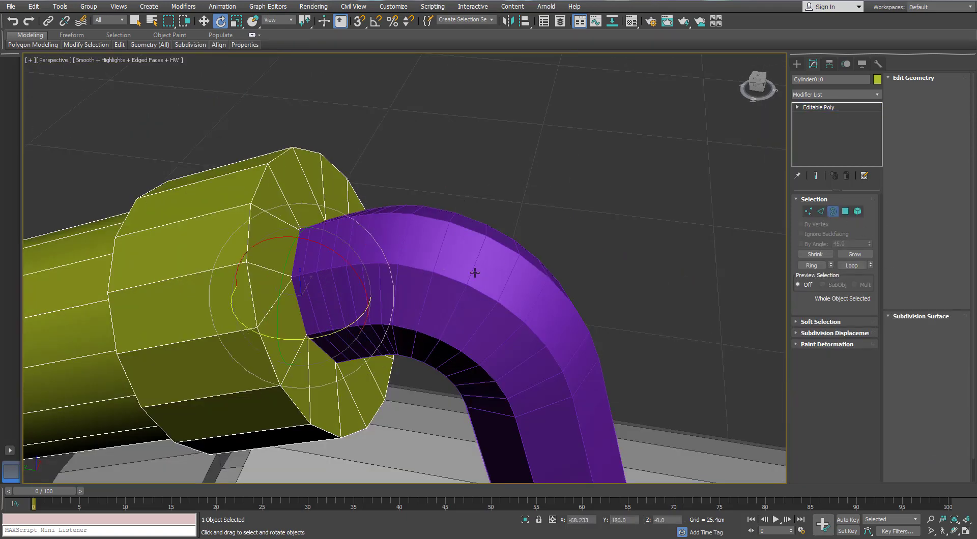
# Convert the curved eight-sided tube to an editable poly.
pyautogui.click(476, 272)
pyautogui.keyDown('alt'); pyautogui.moveTo(438, 277); pyautogui.dragTo(423, 259, button='middle'); pyautogui.keyUp('alt')
pyautogui.rightClick(420, 257)
pyautogui.moveTo(458, 362)
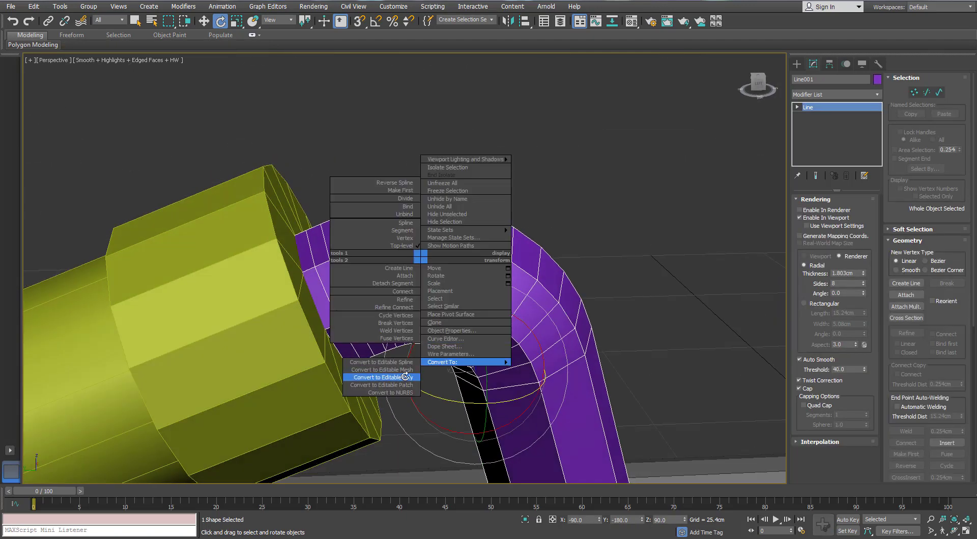
pyautogui.click(407, 378)
# Isolate the tube, delete its collar-side end cap together with the neighbouring polygon rings, and exit isolation.
pyautogui.hotkey('alt', 'q')
pyautogui.keyDown('alt'); pyautogui.moveTo(483, 251); pyautogui.dragTo(356, 199, button='middle'); pyautogui.keyUp('alt')
pyautogui.press('4')
pyautogui.click(851, 256)
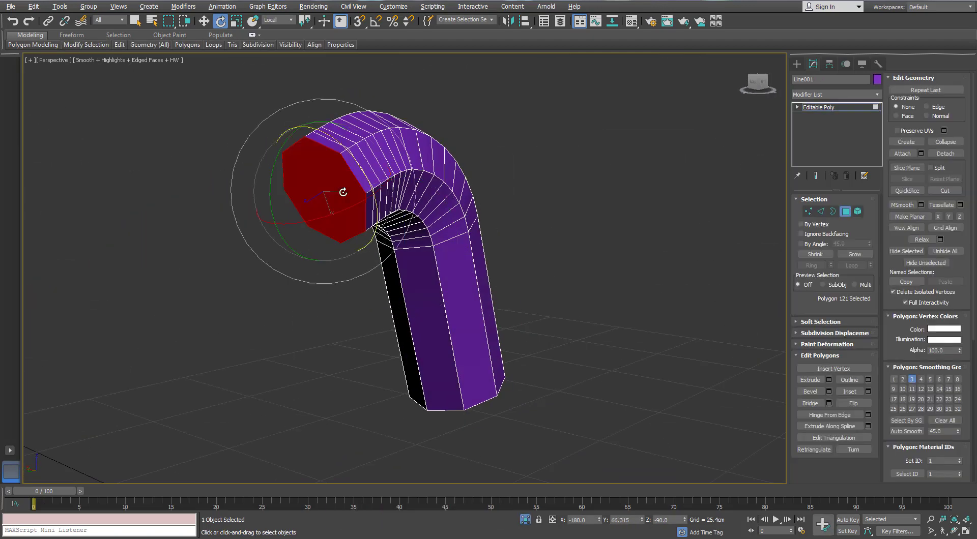
pyautogui.click(851, 256)
pyautogui.click(851, 255)
pyautogui.click(851, 255)
pyautogui.click(851, 256)
pyautogui.keyDown('alt'); pyautogui.moveTo(359, 166); pyautogui.dragTo(285, 133, button='middle'); pyautogui.keyUp('alt')
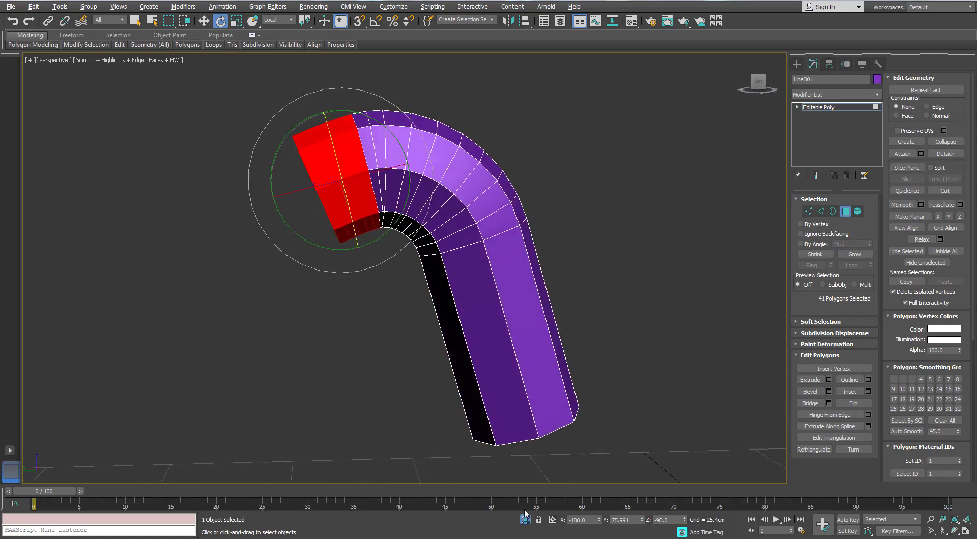
pyautogui.click(525, 519)
pyautogui.press('Delete')
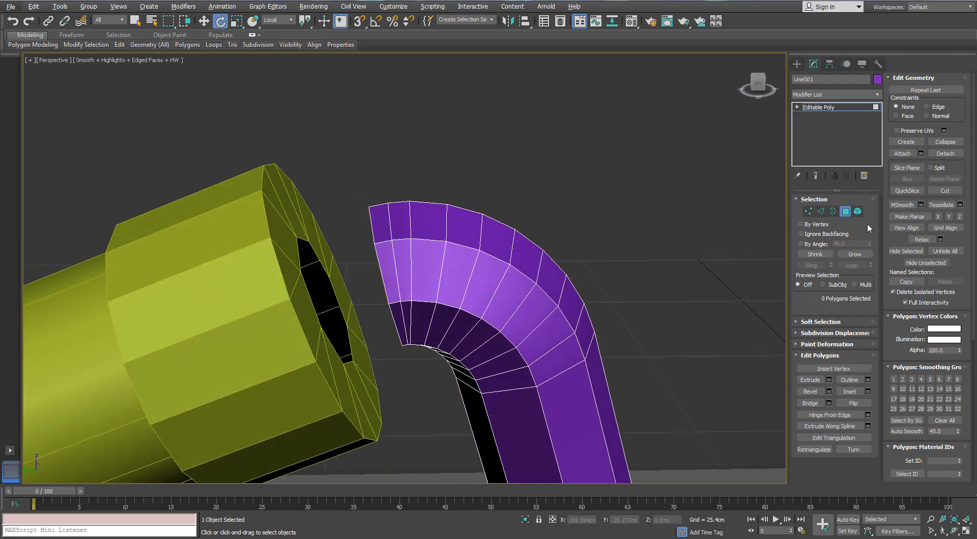
# Attach the collared cylinder to the tube and bridge the collar's opening border with the tube's open border.
pyautogui.click(265, 279)
pyautogui.press('3')
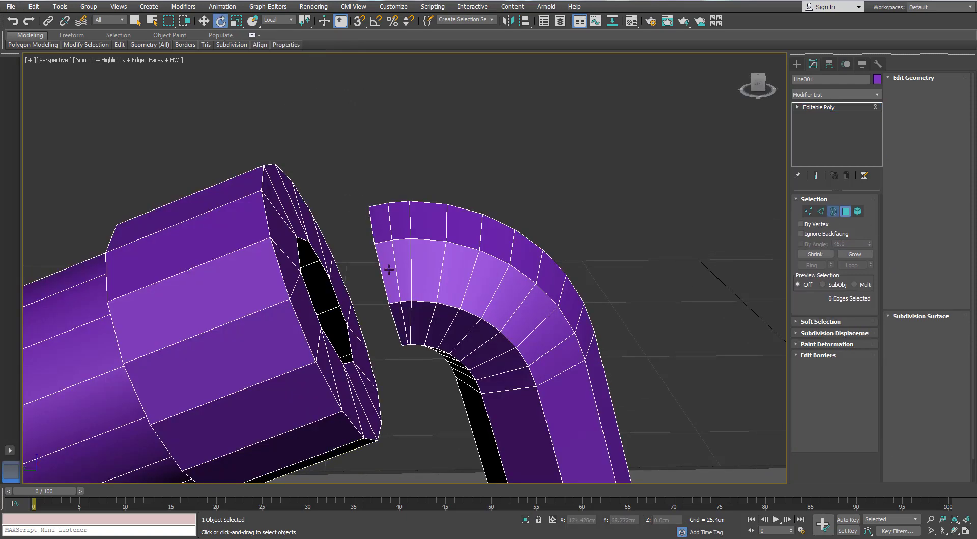
pyautogui.click(385, 272)
pyautogui.keyDown('ctrl'); pyautogui.click(336, 292); pyautogui.keyUp('ctrl')
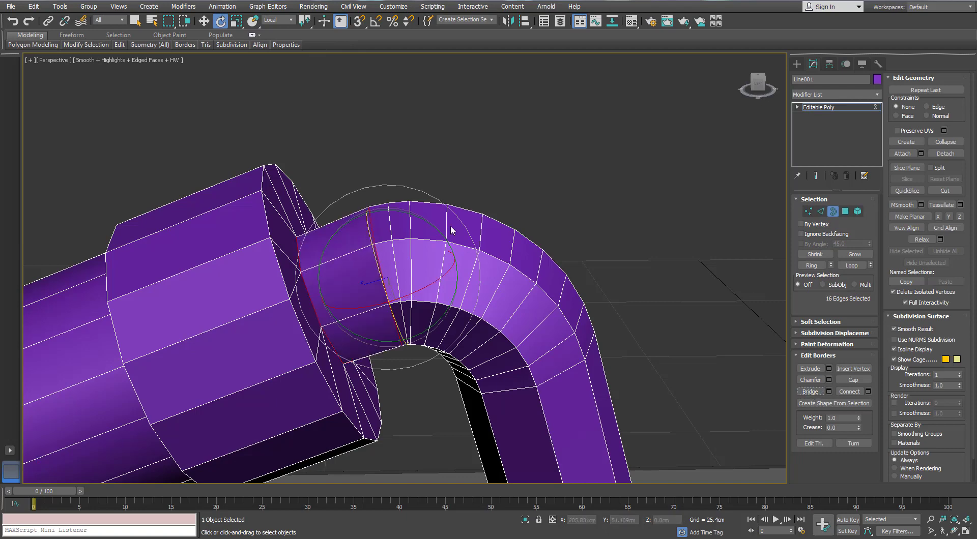
pyautogui.scroll(-6, 451, 220)
pyautogui.click(542, 177)
pyautogui.keyDown('alt'); pyautogui.moveTo(542, 177); pyautogui.dragTo(558, 148, button='middle'); pyautogui.keyUp('alt')
pyautogui.scroll(8, 447, 226)
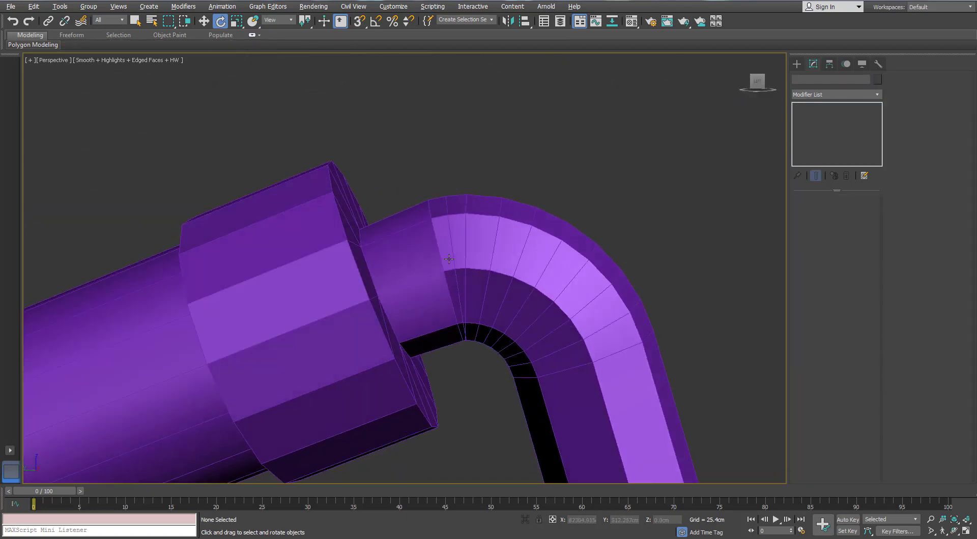
pyautogui.scroll(-6, 447, 226)
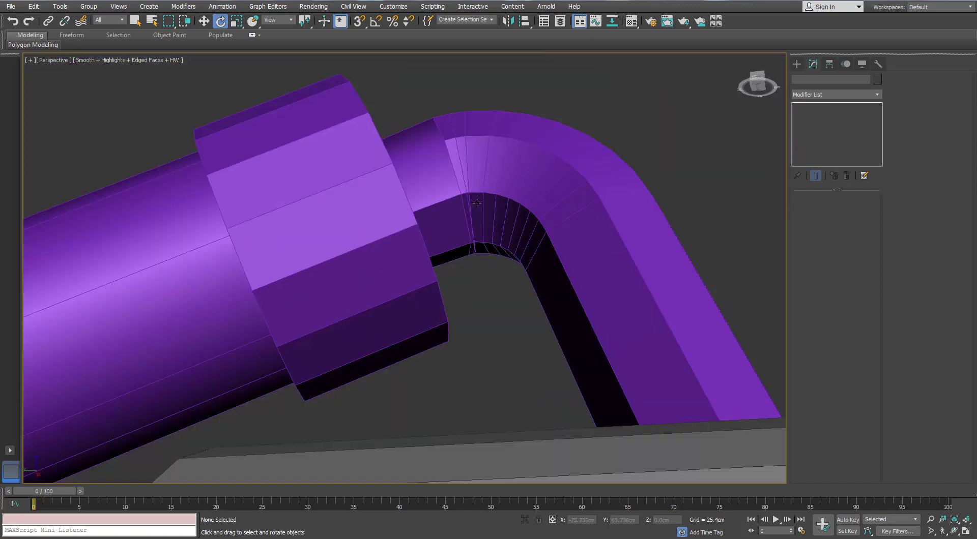
# Delete the flat cap polygon at the free end of the tilted cylinder.
pyautogui.click(468, 191)
pyautogui.scroll(-6, 474, 192)
pyautogui.keyDown('alt'); pyautogui.moveTo(473, 191); pyautogui.dragTo(365, 253, button='middle'); pyautogui.keyUp('alt')
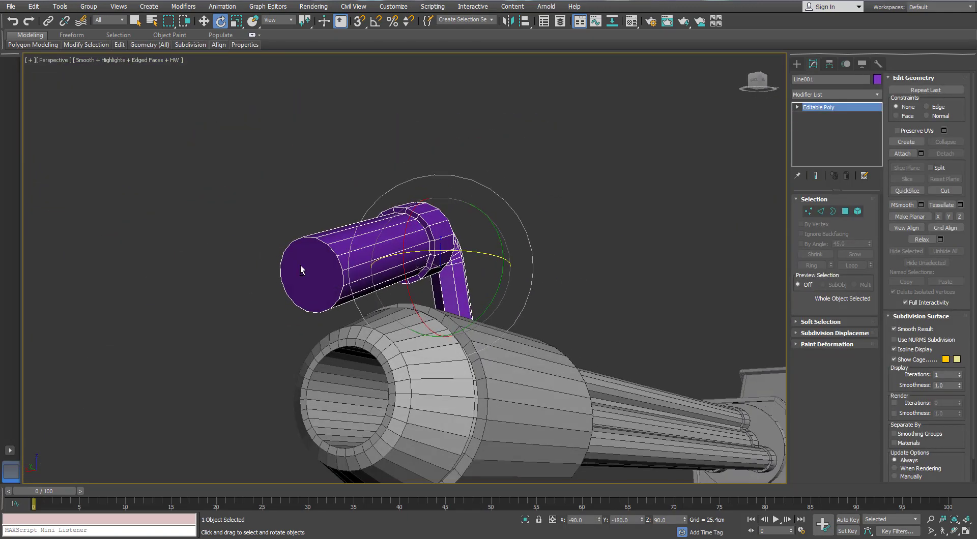
pyautogui.click(845, 211)
pyautogui.click(314, 275)
pyautogui.press('Delete')
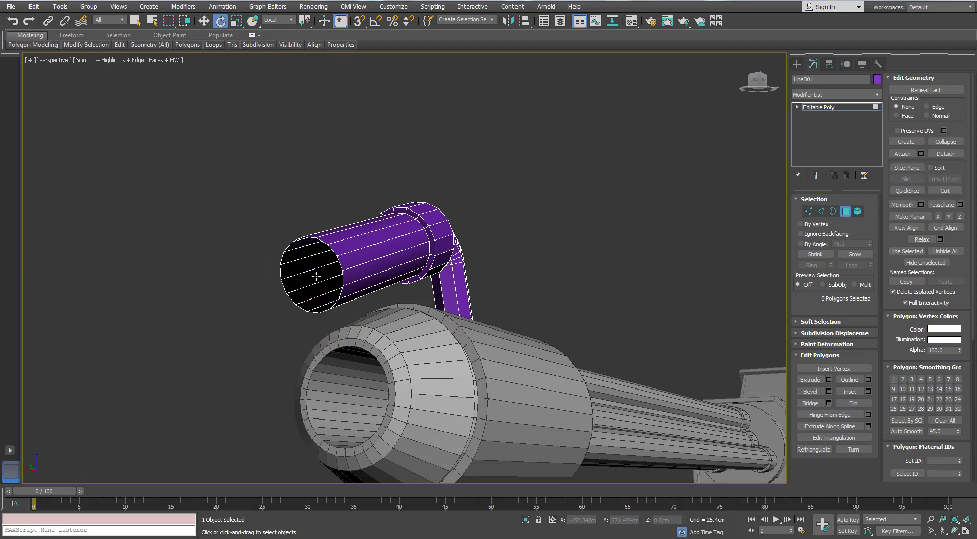
# Scale-copy the cylinder's open-end border inward to about 86% to form a rim.
pyautogui.scroll(-3, 306, 309)
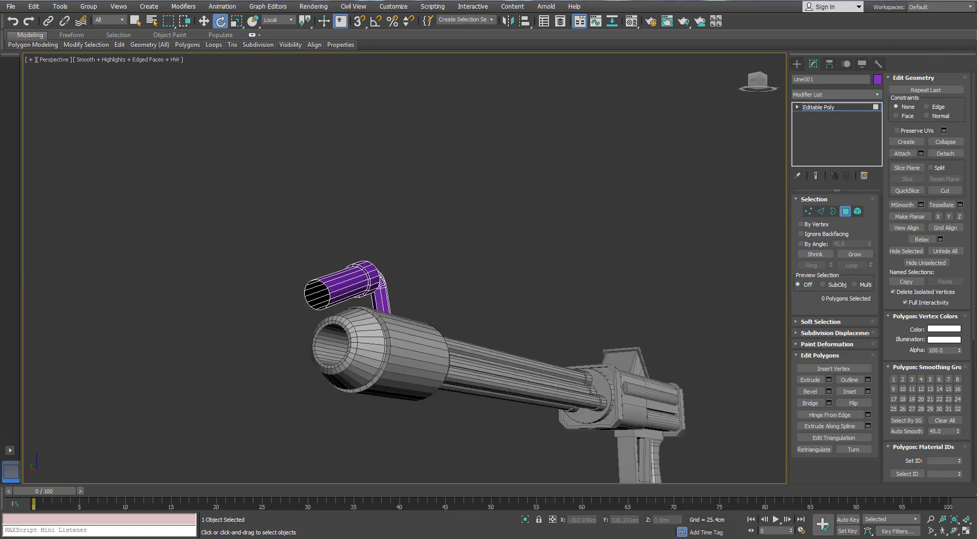
pyautogui.press('z')
pyautogui.press('3')
pyautogui.click(275, 265)
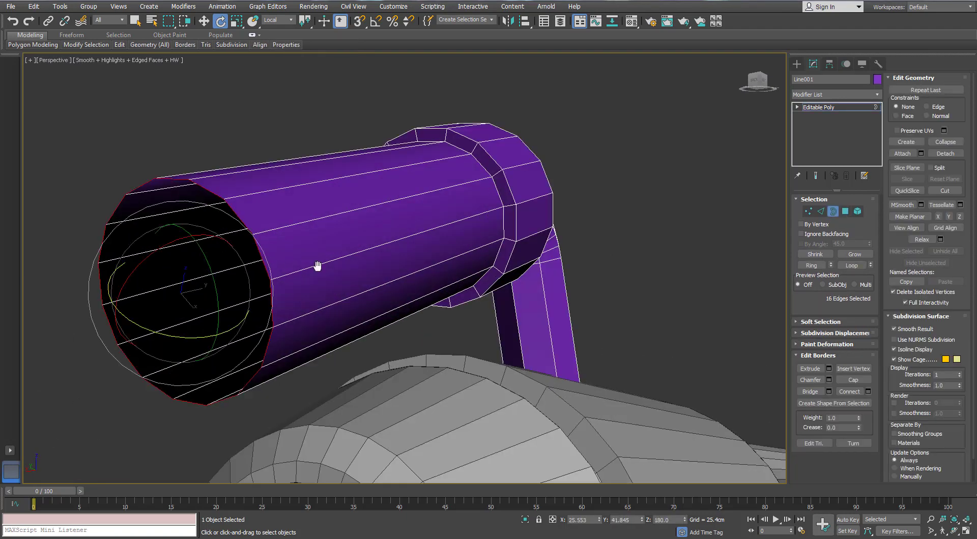
pyautogui.moveTo(295, 266); pyautogui.dragTo(349, 280, button='middle')
pyautogui.press('r')
pyautogui.keyDown('shift'); pyautogui.moveTo(293, 298); pyautogui.dragTo(287, 308); pyautogui.keyUp('shift')
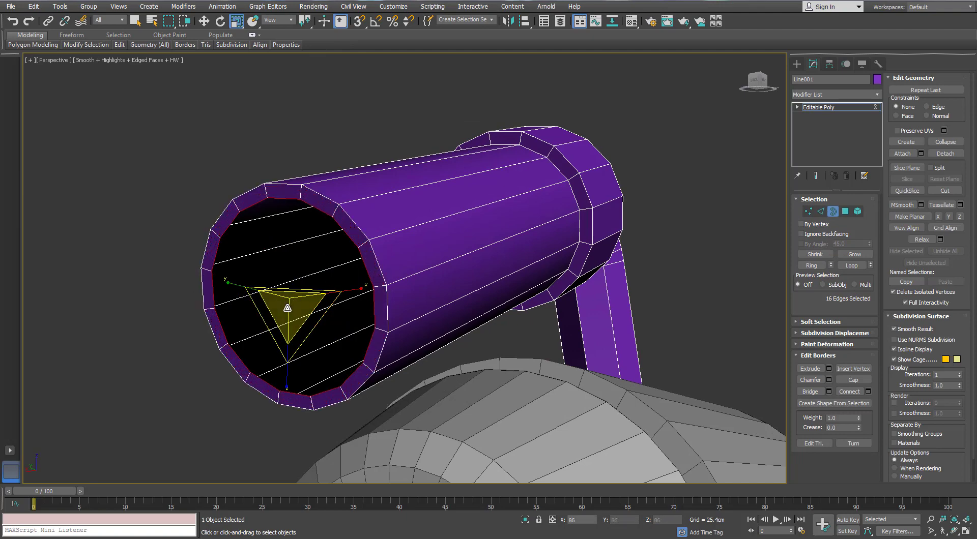
# Extrude the rim's inner border into the cylinder along its local axis to create an inner wall.
pyautogui.press('w')
pyautogui.keyDown('alt'); pyautogui.moveTo(285, 307); pyautogui.dragTo(268, 307, button='middle'); pyautogui.keyUp('alt')
pyautogui.moveTo(268, 307); pyautogui.dragTo(328, 306)
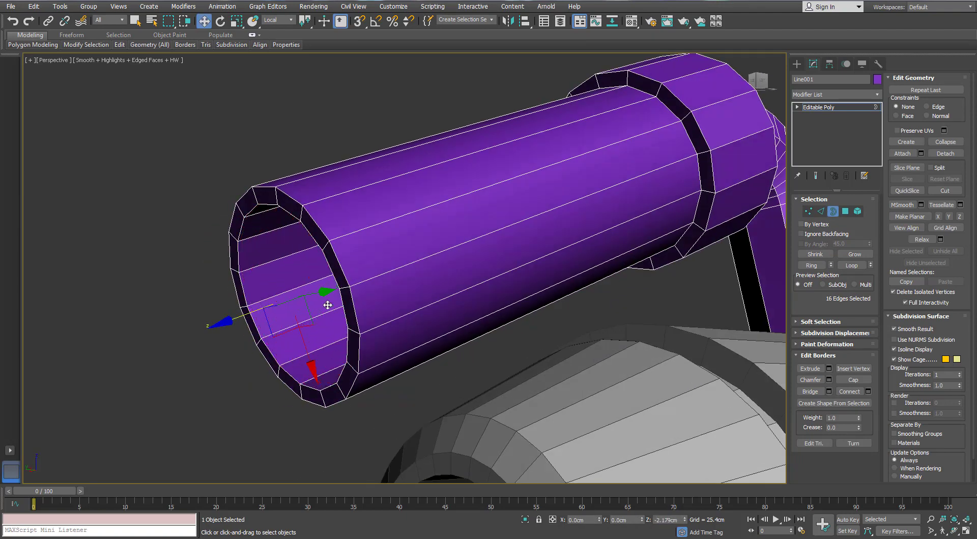
pyautogui.keyDown('alt'); pyautogui.moveTo(328, 305); pyautogui.dragTo(432, 287, button='middle'); pyautogui.keyUp('alt')
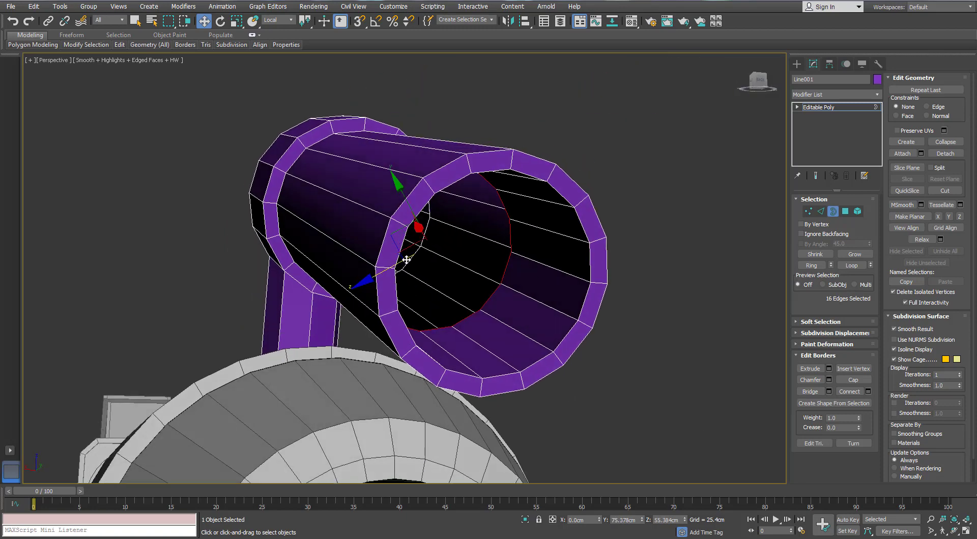
# Scale-copy the recessed border inward and extrude it about 1.7 cm back toward the opening to form an inner tube.
pyautogui.press('r')
pyautogui.keyDown('alt'); pyautogui.moveTo(462, 257); pyautogui.dragTo(430, 247, button='middle'); pyautogui.keyUp('alt')
pyautogui.keyDown('shift'); pyautogui.moveTo(424, 250); pyautogui.dragTo(419, 265); pyautogui.keyUp('shift')
pyautogui.press('w')
pyautogui.keyDown('alt'); pyautogui.moveTo(419, 264); pyautogui.dragTo(443, 264, button='middle'); pyautogui.keyUp('alt')
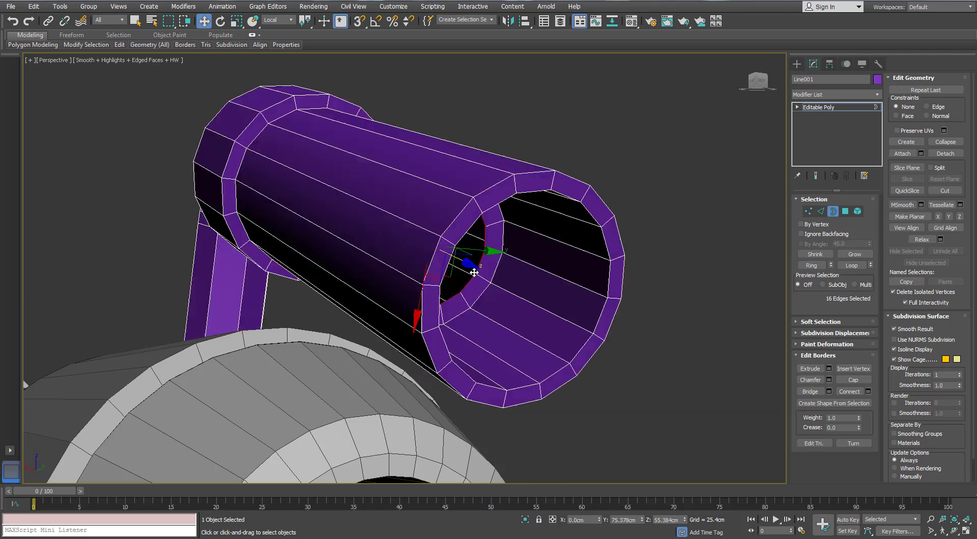
pyautogui.moveTo(503, 298); pyautogui.dragTo(513, 308)
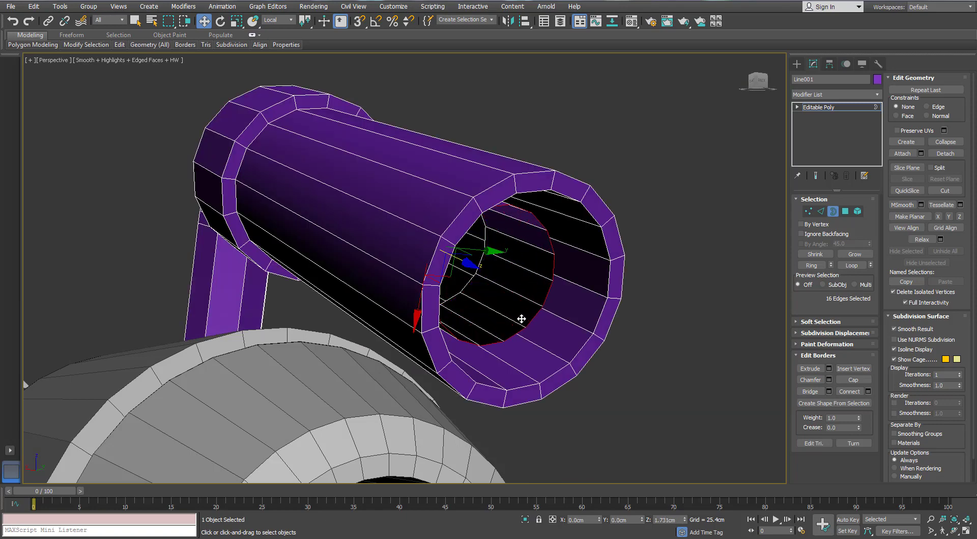
# Scale-copy the inner tube's front border to about 75% and extrude it about 0.25 cm inward.
pyautogui.keyDown('alt'); pyautogui.moveTo(506, 293); pyautogui.dragTo(506, 282, button='middle'); pyautogui.keyUp('alt')
pyautogui.press('r')
pyautogui.moveTo(494, 281); pyautogui.dragTo(487, 301)
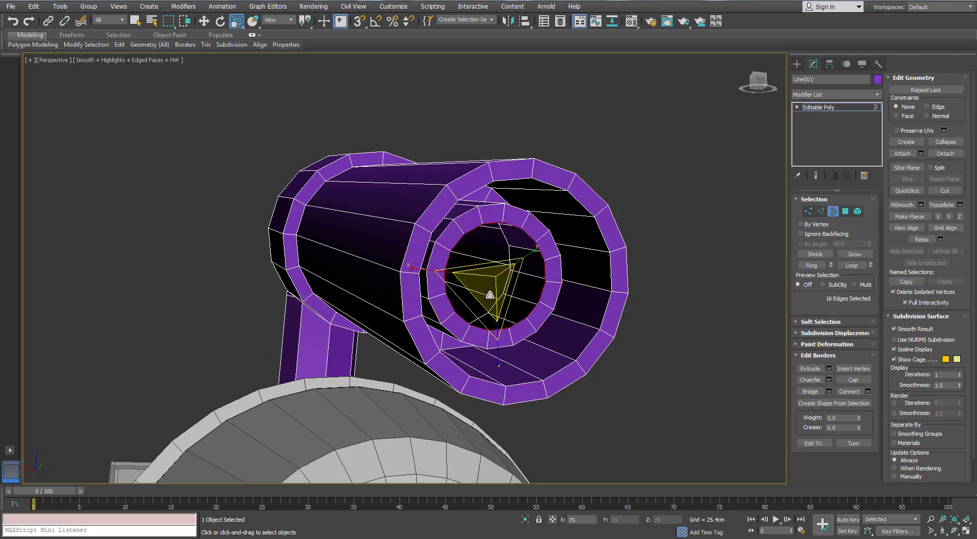
pyautogui.press('w')
pyautogui.keyDown('alt'); pyautogui.moveTo(492, 291); pyautogui.dragTo(532, 304, button='middle'); pyautogui.keyUp('alt')
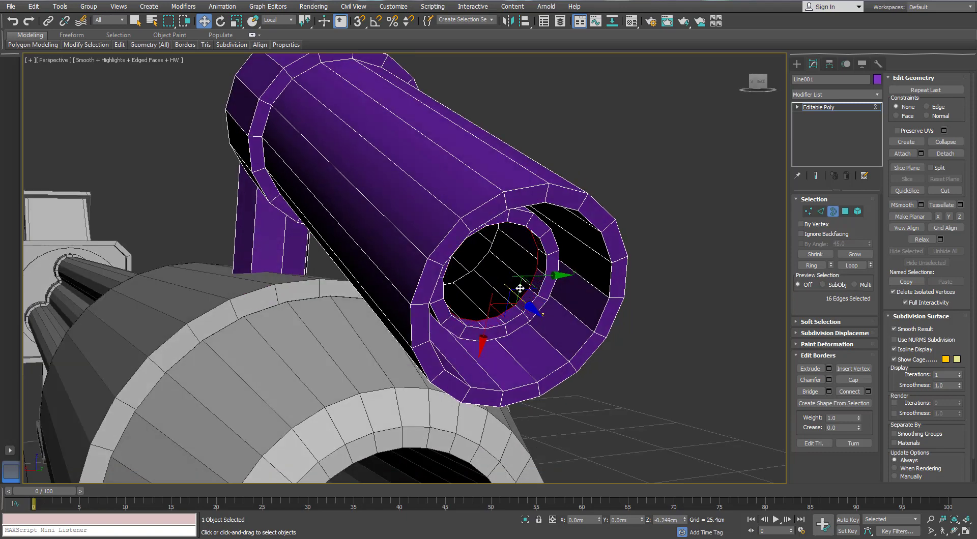
# Narrow the inner border in further stepped rings to a small central hole, extrude it about 0.79 cm inward, and leave border editing.
pyautogui.press('r')
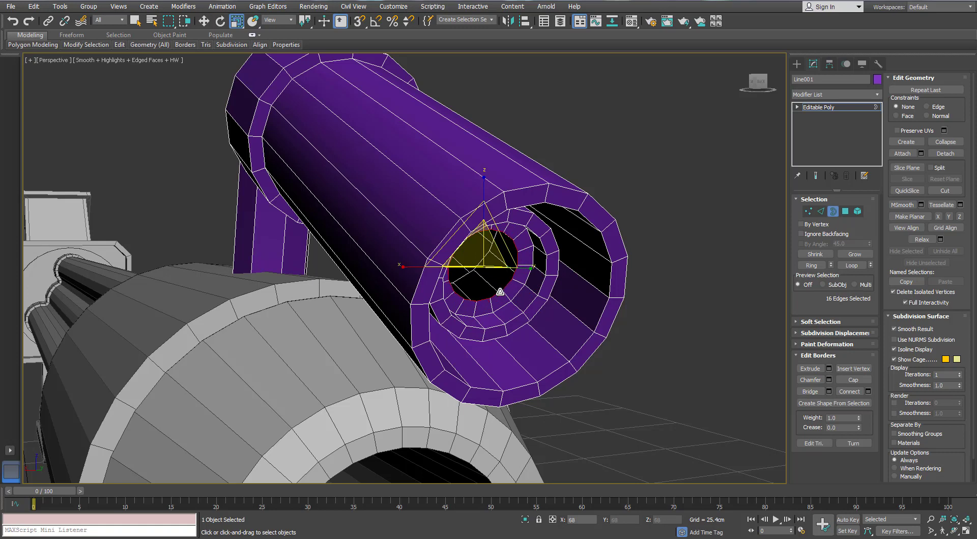
pyautogui.press('w')
pyautogui.keyDown('alt'); pyautogui.moveTo(500, 292); pyautogui.dragTo(511, 289, button='middle'); pyautogui.keyUp('alt')
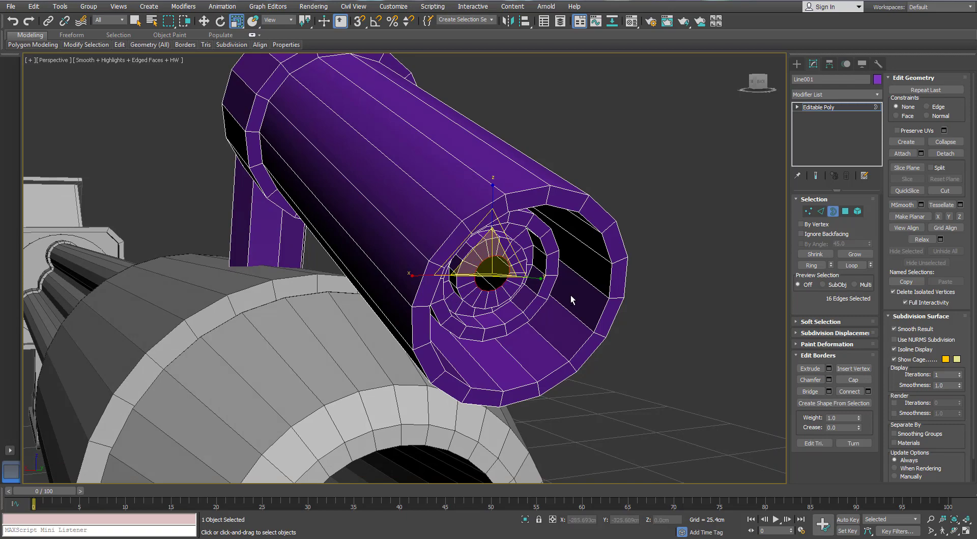
pyautogui.press('w')
pyautogui.keyDown('alt'); pyautogui.moveTo(571, 296); pyautogui.dragTo(507, 295, button='middle'); pyautogui.keyUp('alt')
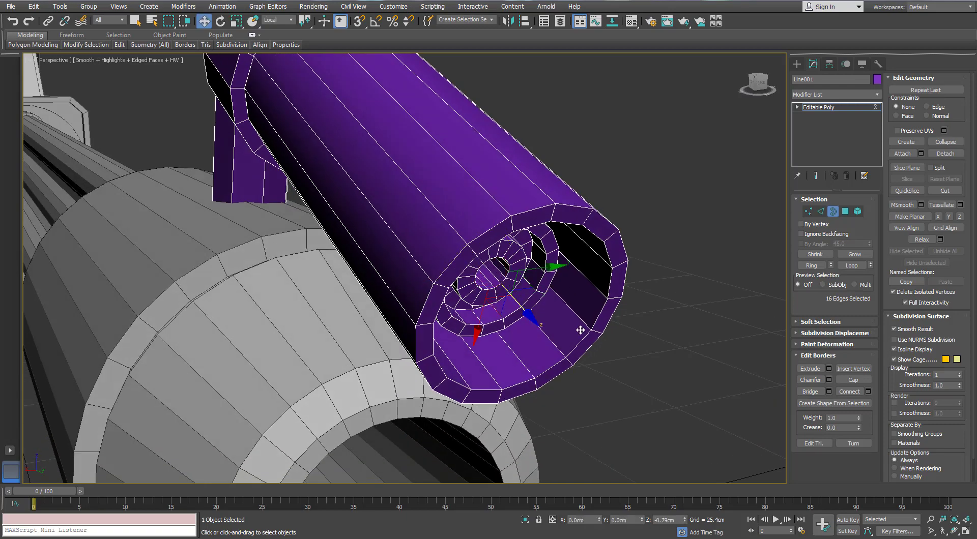
pyautogui.click(462, 253)
pyautogui.keyDown('alt'); pyautogui.moveTo(462, 253); pyautogui.dragTo(745, 316, button='middle'); pyautogui.keyUp('alt')
pyautogui.scroll(-3, 292, 315)
pyautogui.click(292, 314)
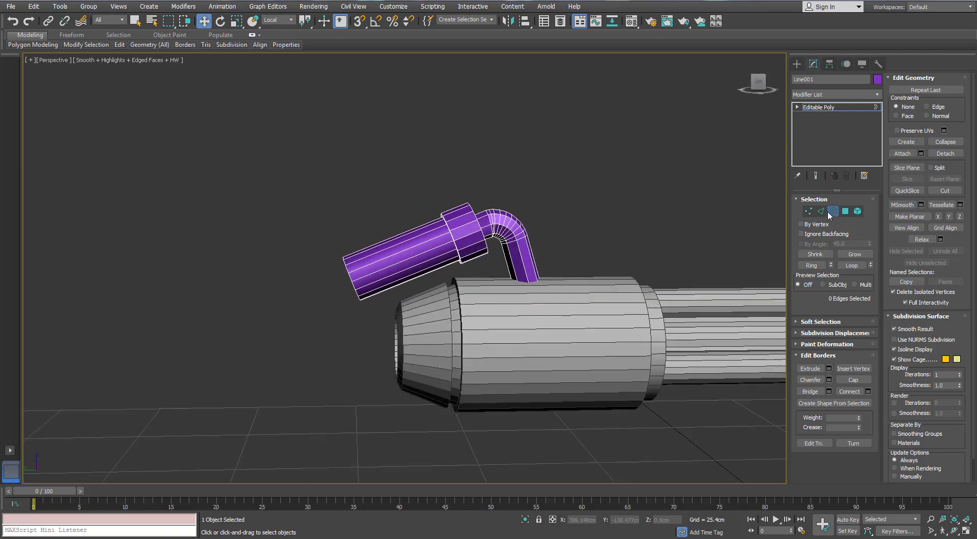
pyautogui.click(830, 213)
# Align the nozzle assembly's pivot to Cylinder009's pivot point in X, Y and Z.
pyautogui.click(487, 295)
pyautogui.keyDown('alt'); pyautogui.moveTo(475, 305); pyautogui.dragTo(442, 263, button='middle'); pyautogui.keyUp('alt')
pyautogui.click(442, 262)
pyautogui.press('Insert')
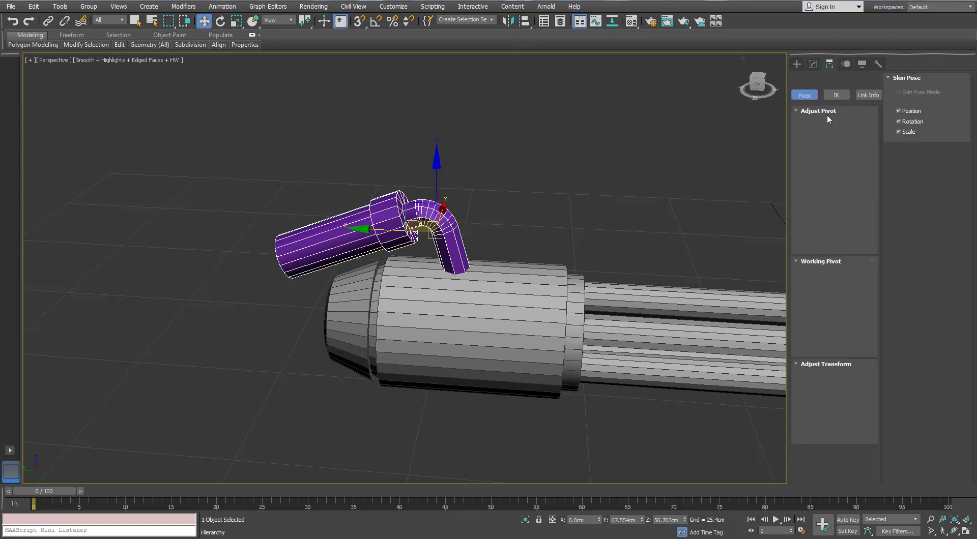
pyautogui.click(526, 22)
pyautogui.click(464, 307)
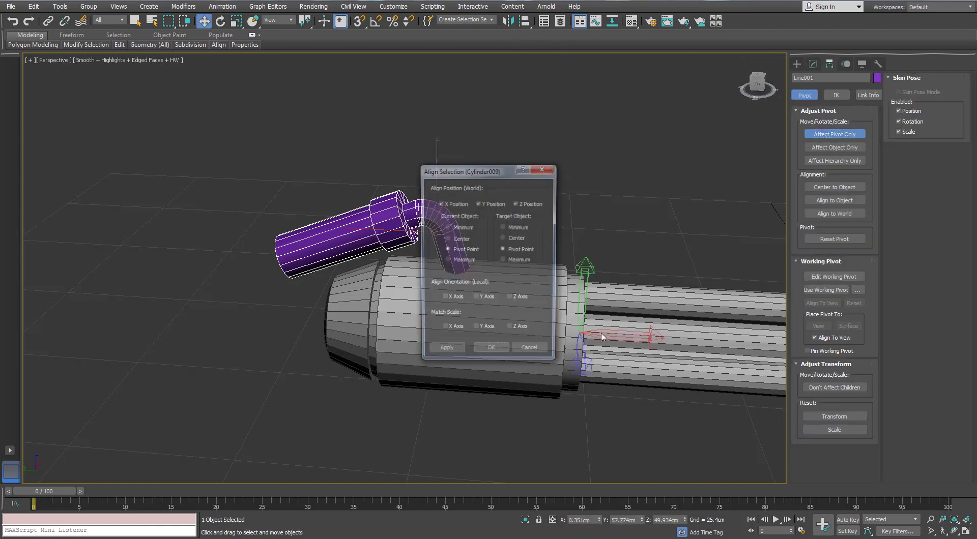
pyautogui.click(488, 204)
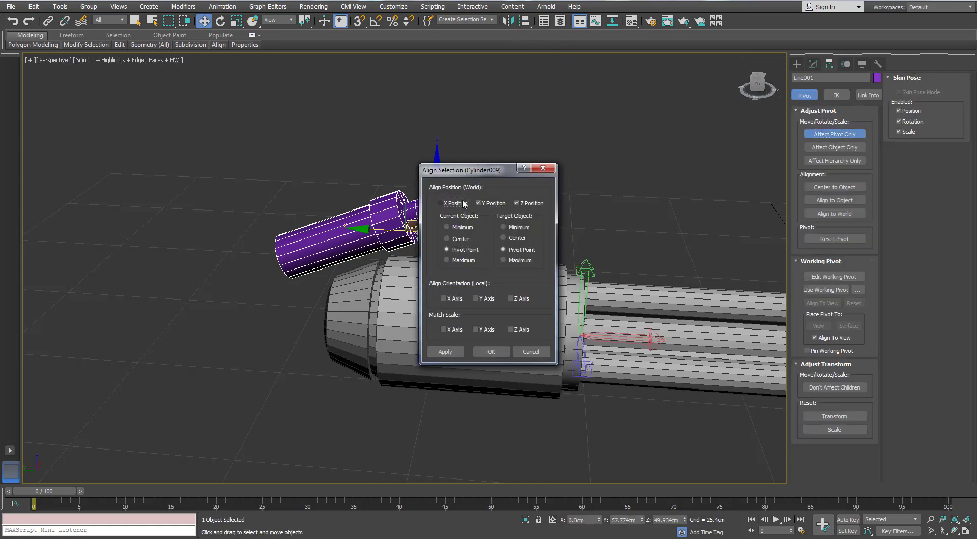
pyautogui.moveTo(461, 170); pyautogui.dragTo(145, 231)
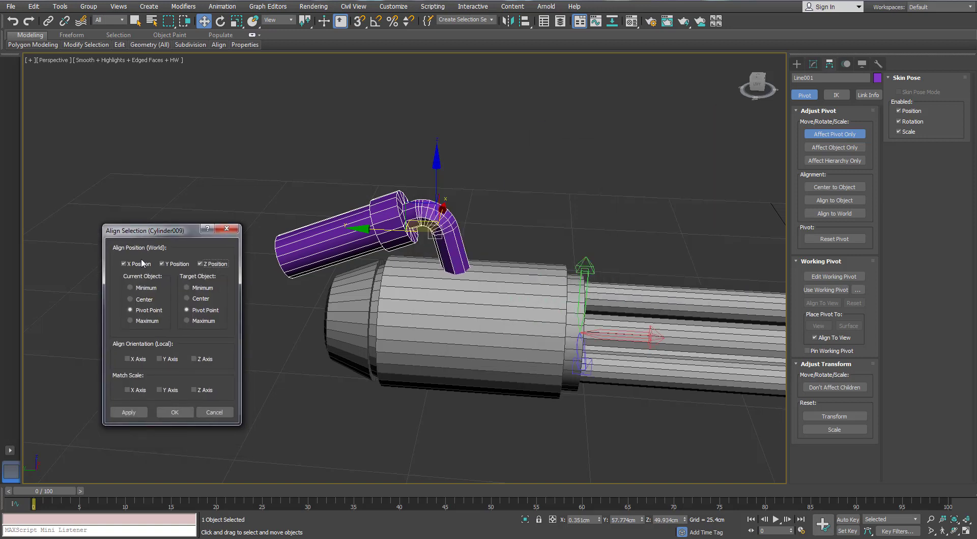
pyautogui.click(174, 413)
pyautogui.click(834, 134)
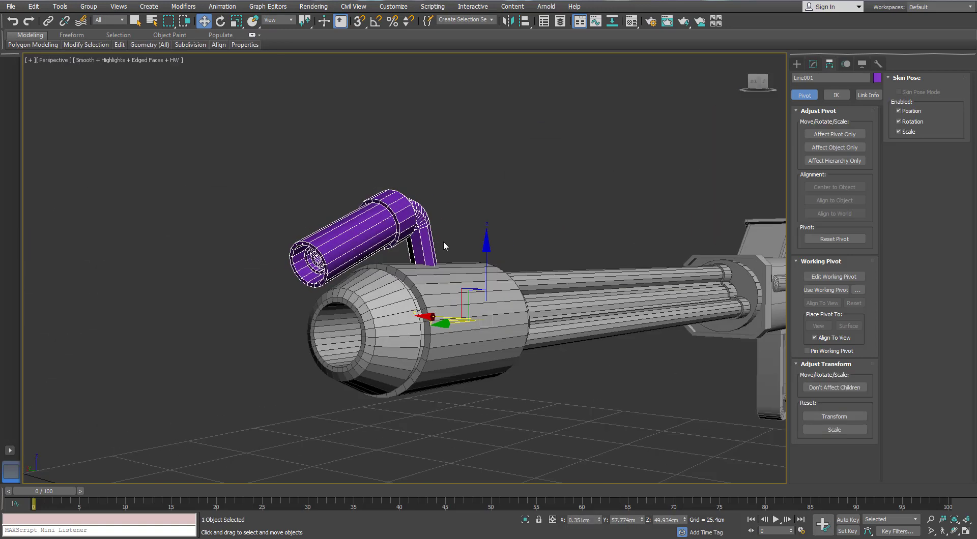
pyautogui.press('e')
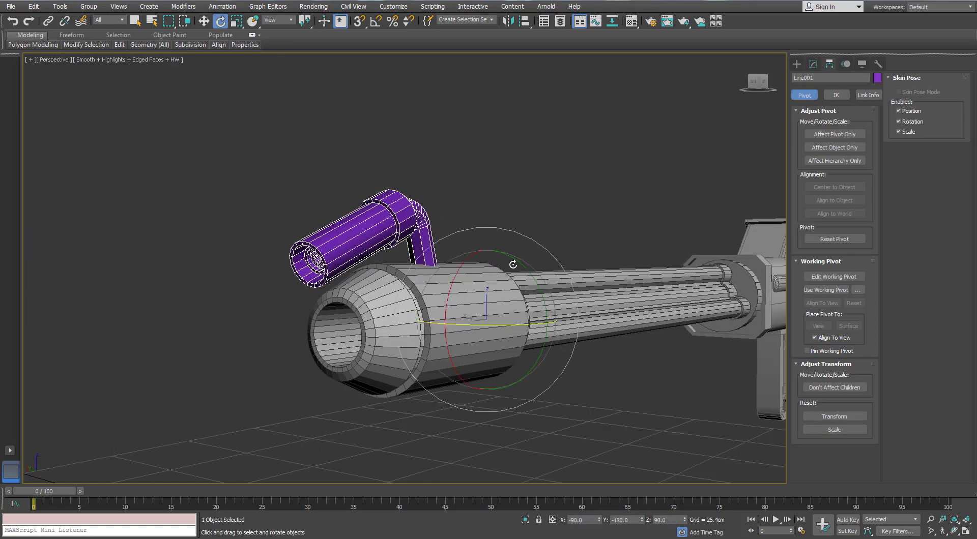
pyautogui.keyDown('shift'); pyautogui.moveTo(524, 275); pyautogui.dragTo(542, 332); pyautogui.keyUp('shift')
pyautogui.click(529, 312)
# Turn on angle snap and rotate-clone the nozzle assembly 120 degrees around the gun's main body.
pyautogui.click(376, 21)
pyautogui.keyDown('shift'); pyautogui.moveTo(525, 269); pyautogui.dragTo(540, 337); pyautogui.keyUp('shift')
pyautogui.click(487, 313)
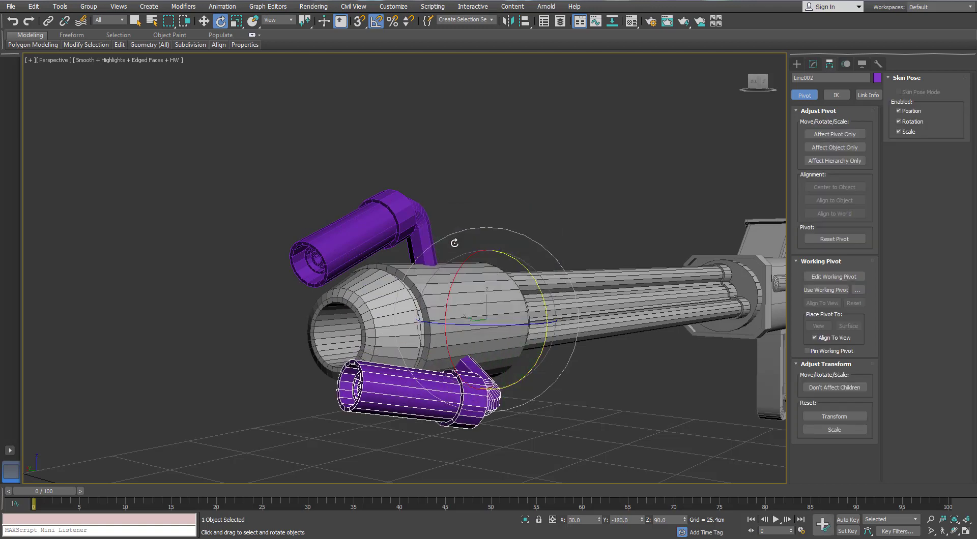
# Undo the last clone and rotate-clone the nozzle assembly in 120-degree steps, adding two instances around the body.
pyautogui.keyDown('alt'); pyautogui.moveTo(523, 269); pyautogui.dragTo(466, 255, button='middle'); pyautogui.keyUp('alt')
pyautogui.hotkey('ctrl', 'z')
pyautogui.moveTo(591, 311)
pyautogui.keyDown('shift'); pyautogui.mouseDown()
pyautogui.moveTo(600, 382)
pyautogui.moveTo(598, 367)
pyautogui.mouseUp(); pyautogui.keyUp('shift')
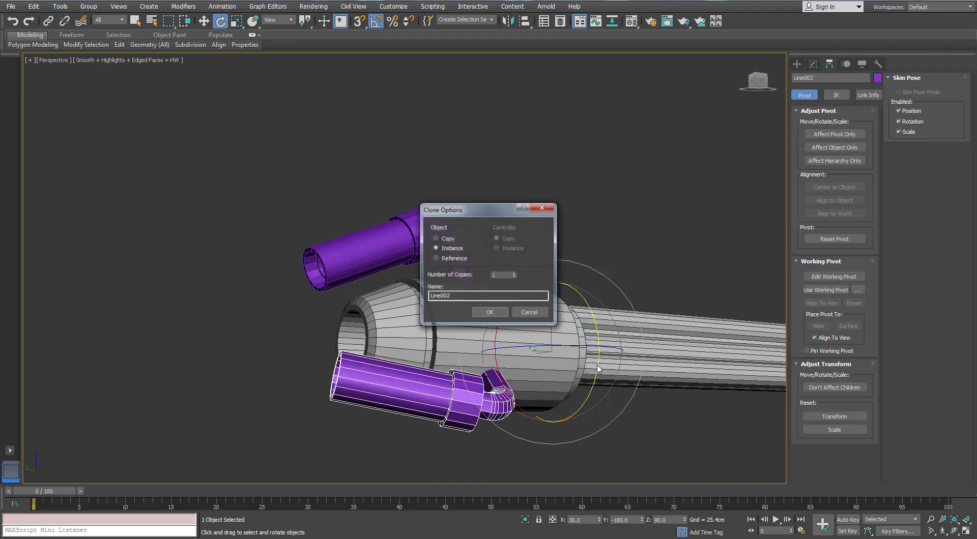
pyautogui.click(502, 310)
# Select the three nozzle assemblies with the front body and give them a black object color.
pyautogui.moveTo(503, 310)
pyautogui.keyDown('alt'); pyautogui.mouseDown(button='middle')
pyautogui.moveTo(407, 326)
pyautogui.moveTo(307, 231)
pyautogui.mouseUp(button='middle'); pyautogui.keyUp('alt')
pyautogui.scroll(-4, 307, 230)
pyautogui.moveTo(267, 215); pyautogui.dragTo(443, 397)
pyautogui.click(877, 78)
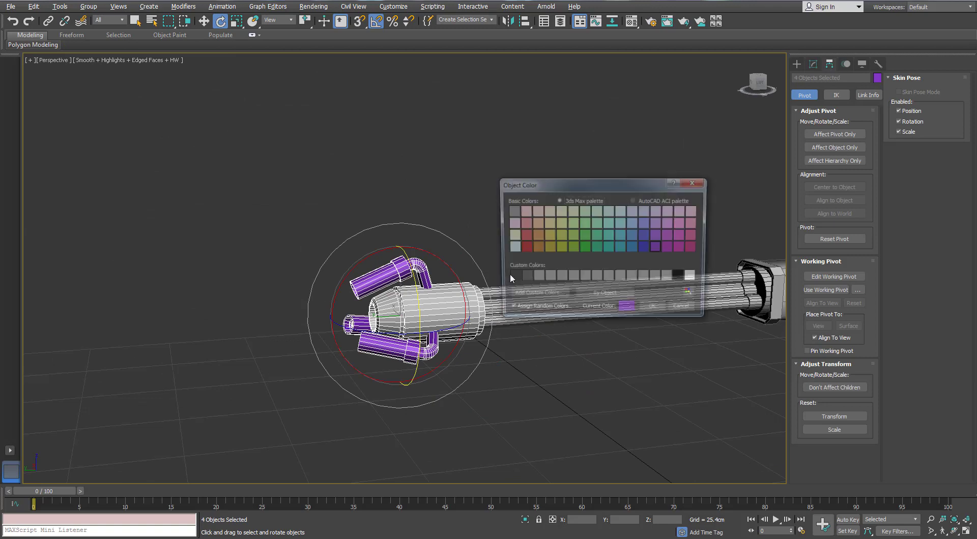
pyautogui.click(652, 310)
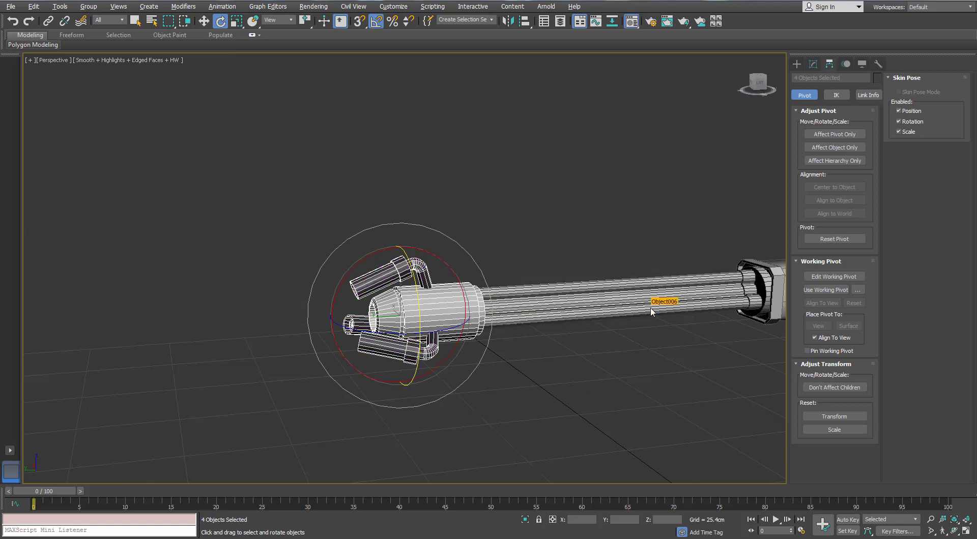
# Assign the gun's grey material to the selected nozzle assemblies and body, and clear the selection.
pyautogui.press('m')
pyautogui.click(616, 240)
pyautogui.click(749, 96)
pyautogui.click(500, 164)
pyautogui.keyDown('alt'); pyautogui.moveTo(499, 164); pyautogui.dragTo(280, 201, button='middle'); pyautogui.keyUp('alt')
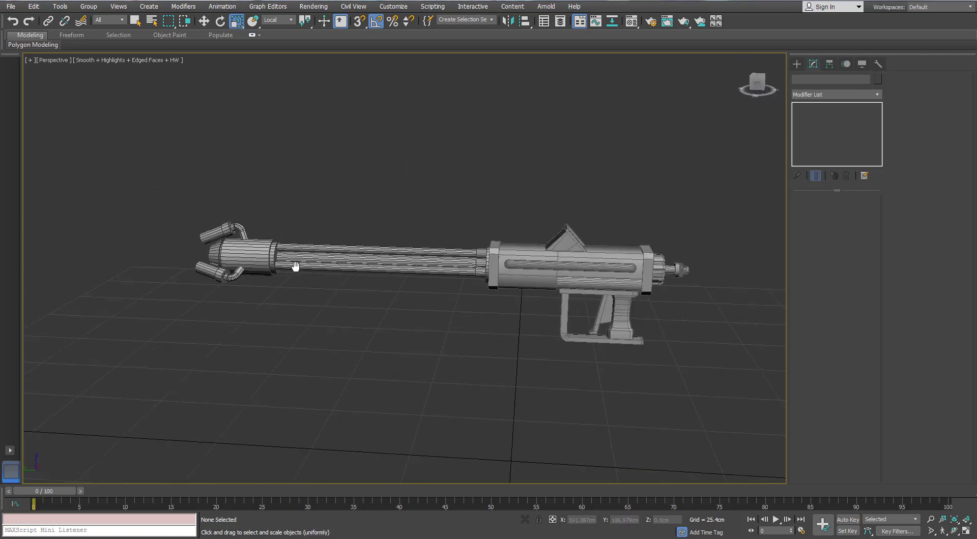
# Connect the ring of lengthwise edges on the barrel bundle with one edge loop slid toward the front body.
pyautogui.scroll(3, 352, 282)
pyautogui.moveTo(295, 266); pyautogui.dragTo(363, 291, button='middle')
pyautogui.click(362, 291)
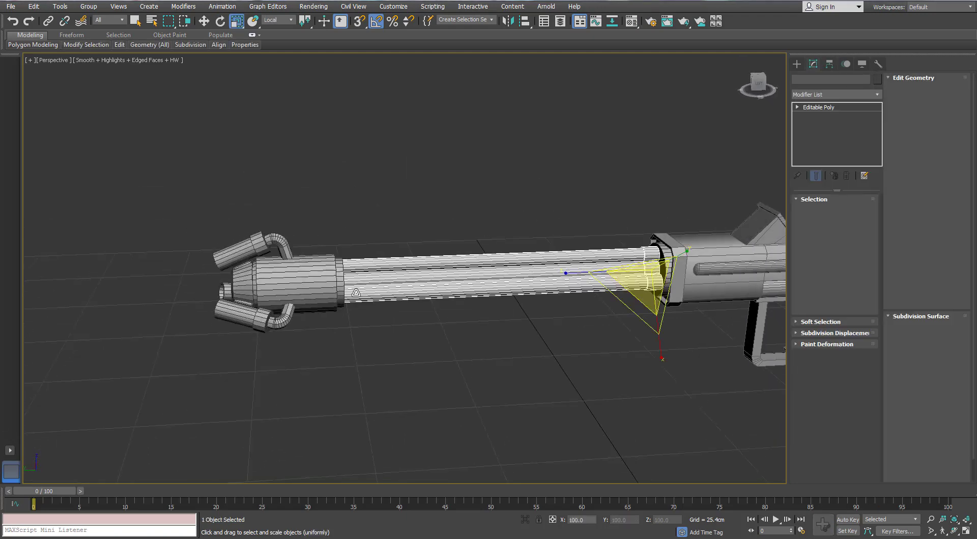
pyautogui.scroll(5, 362, 293)
pyautogui.press('2')
pyautogui.click(453, 297)
pyautogui.hotkey('alt', 'r')
pyautogui.keyDown('alt'); pyautogui.moveTo(449, 295); pyautogui.dragTo(442, 288, button='middle'); pyautogui.keyUp('alt')
pyautogui.scroll(-5, 443, 288)
pyautogui.scroll(2, 443, 288)
pyautogui.click(868, 414)
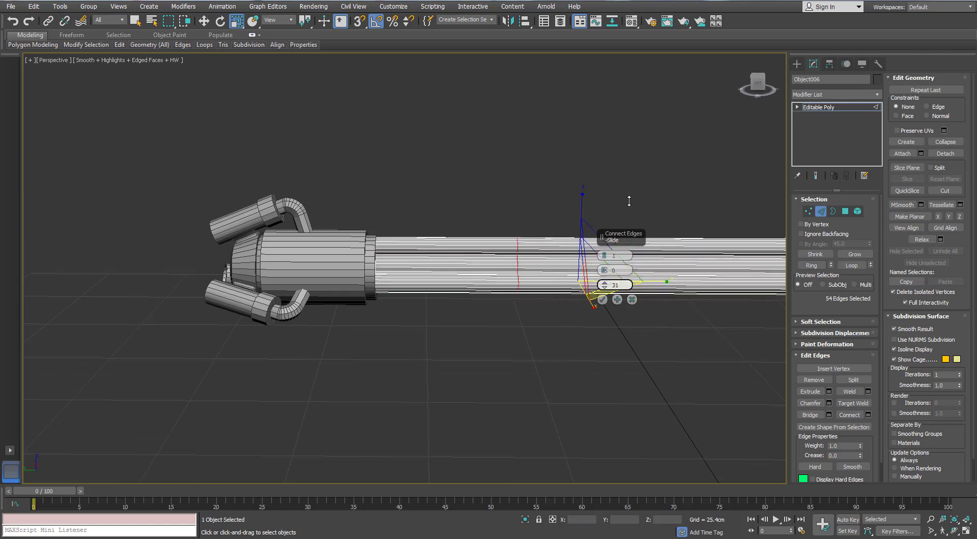
pyautogui.click(602, 299)
# Move the new edge loop closer to the front body and chamfer it into two parallel loops.
pyautogui.press('w')
pyautogui.keyDown('alt'); pyautogui.moveTo(514, 254); pyautogui.dragTo(507, 277, button='middle'); pyautogui.keyUp('alt')
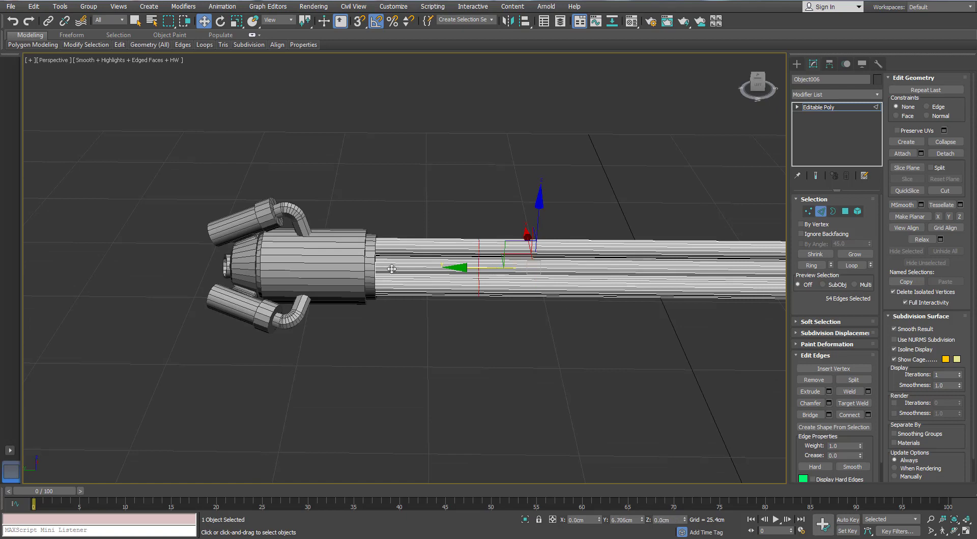
pyautogui.scroll(5, 371, 269)
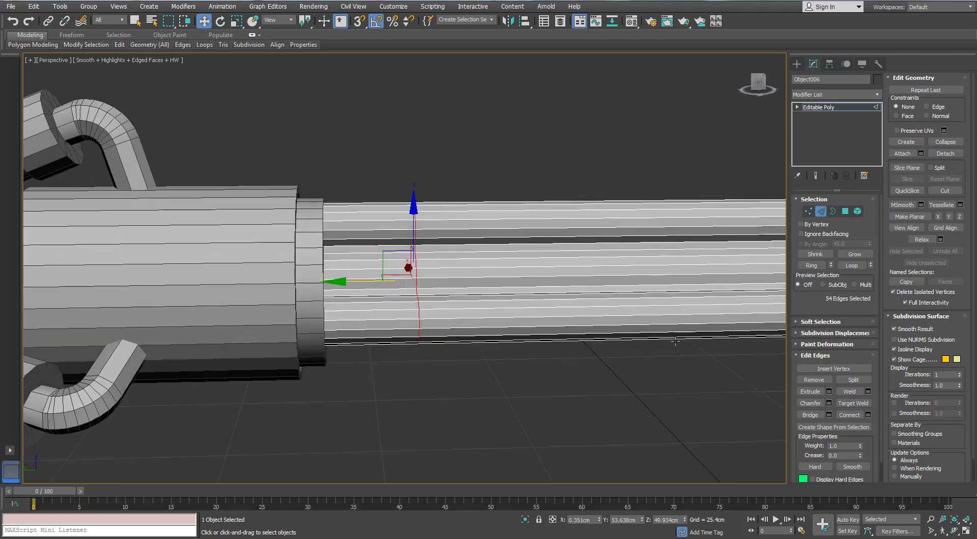
pyautogui.click(828, 403)
pyautogui.moveTo(603, 270)
pyautogui.mouseDown()
pyautogui.moveTo(603, 283)
pyautogui.moveTo(604, 271)
pyautogui.mouseUp()
pyautogui.click(602, 344)
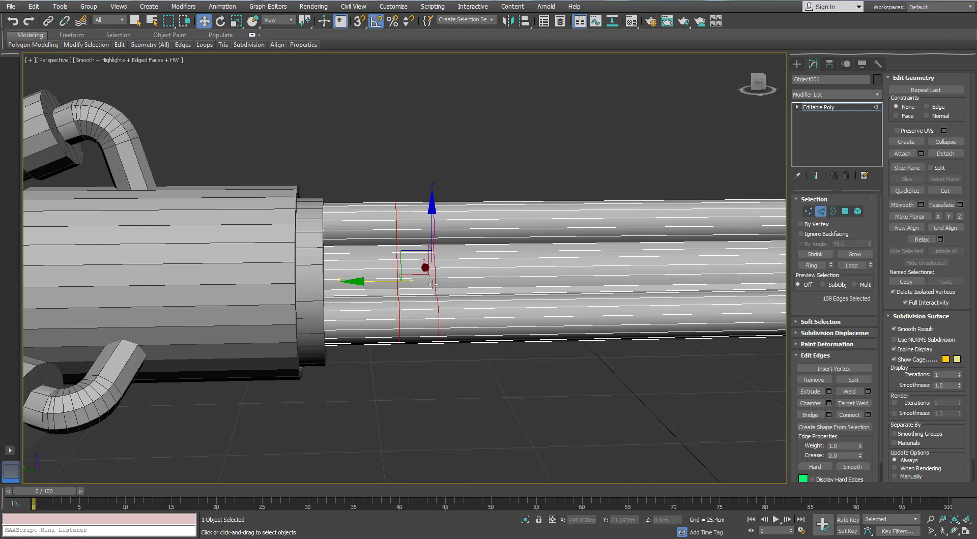
# Select the polygon band between the two loops and detach it as a clone named Object010.
pyautogui.keyDown('ctrl'); pyautogui.click(844, 212); pyautogui.keyUp('ctrl')
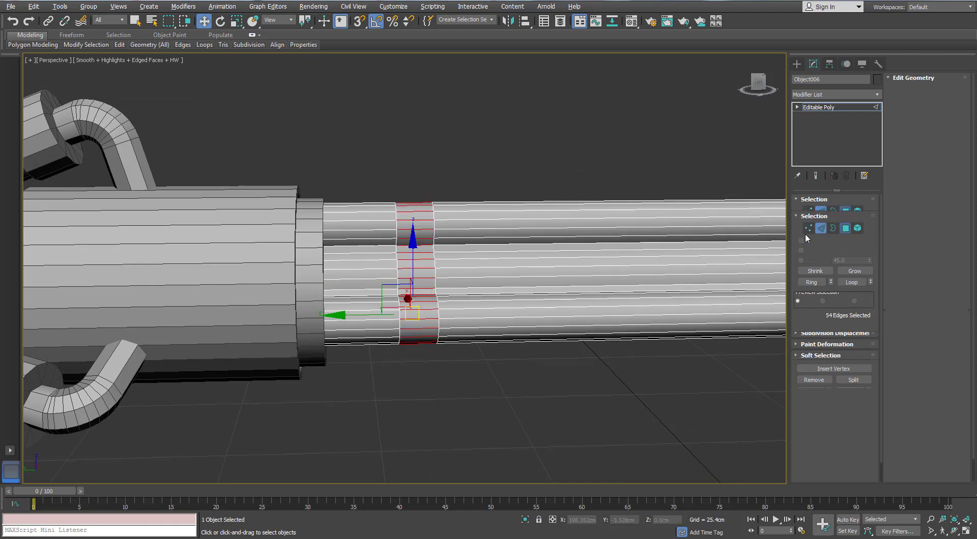
pyautogui.keyDown('alt'); pyautogui.moveTo(605, 241); pyautogui.dragTo(624, 255, button='middle'); pyautogui.keyUp('alt')
pyautogui.click(945, 154)
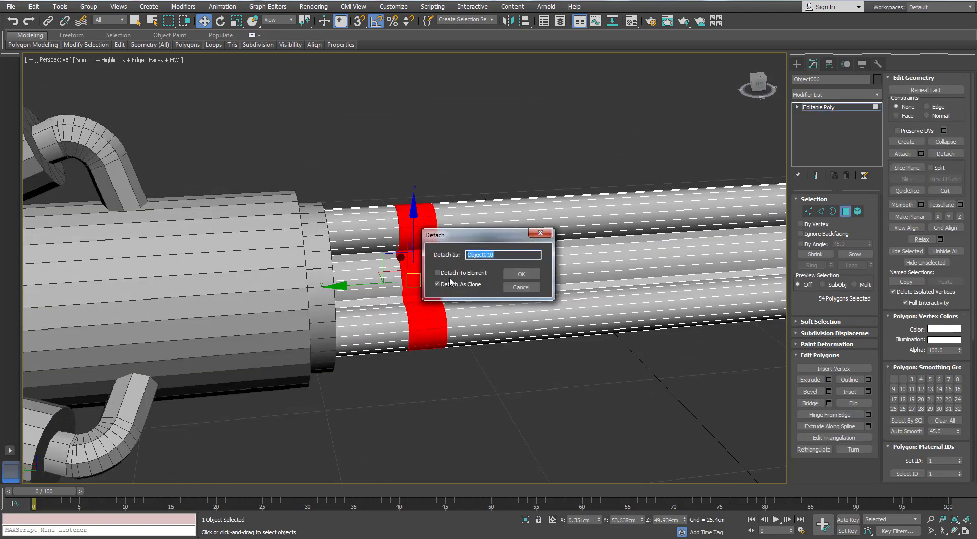
pyautogui.click(521, 274)
pyautogui.keyDown('alt'); pyautogui.moveTo(541, 293); pyautogui.dragTo(567, 298, button='middle'); pyautogui.keyUp('alt')
pyautogui.press('4')
# Select the detached band and center its pivot on the object.
pyautogui.click(467, 298)
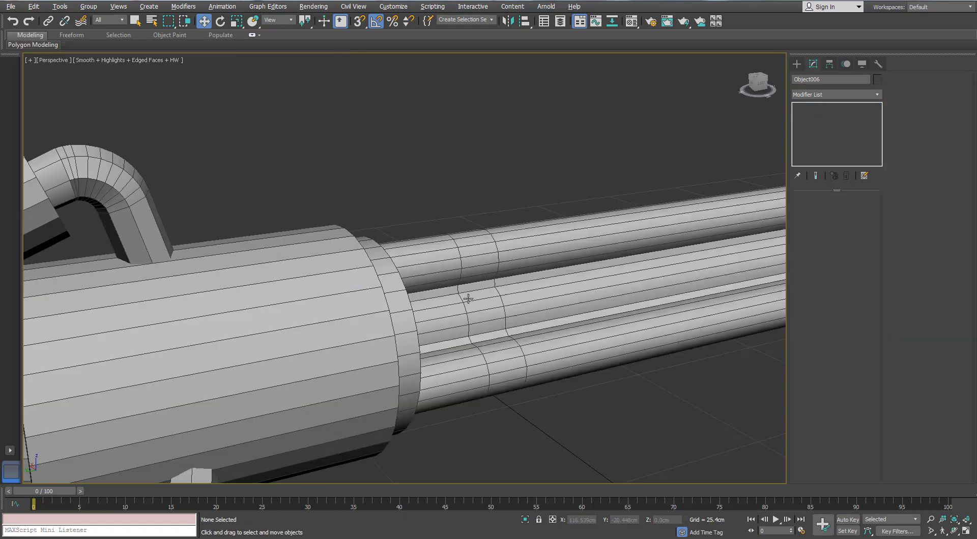
pyautogui.moveTo(468, 295); pyautogui.dragTo(275, 305, button='middle')
pyautogui.scroll(-3, 304, 307)
pyautogui.click(830, 64)
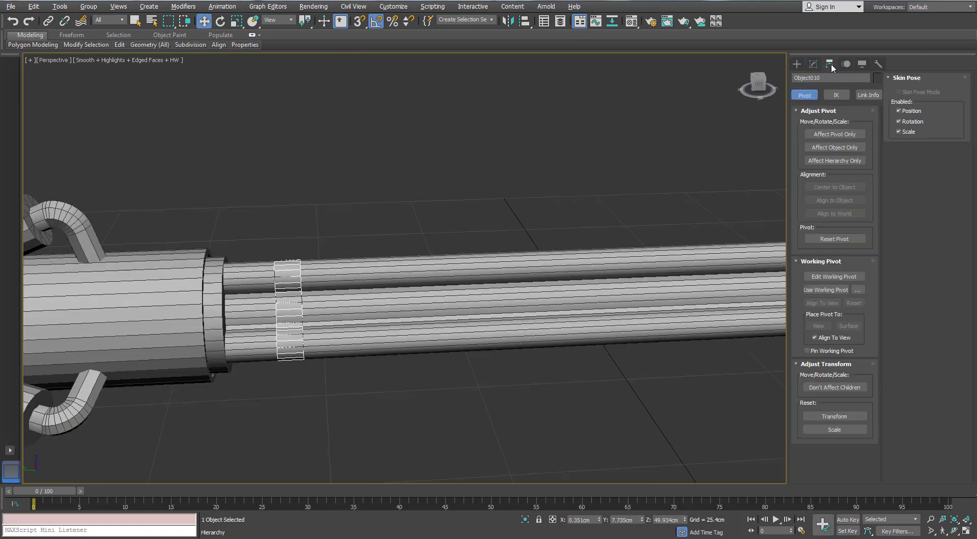
pyautogui.click(831, 135)
pyautogui.scroll(2, 255, 313)
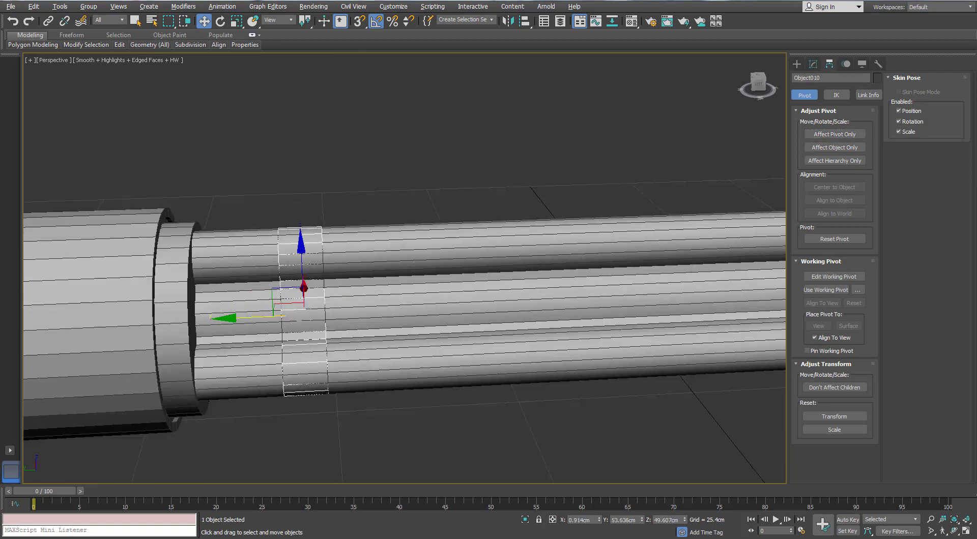
# Shift the band about 1 cm toward the front body and widen it slightly along the barrels.
pyautogui.moveTo(239, 317); pyautogui.dragTo(215, 318)
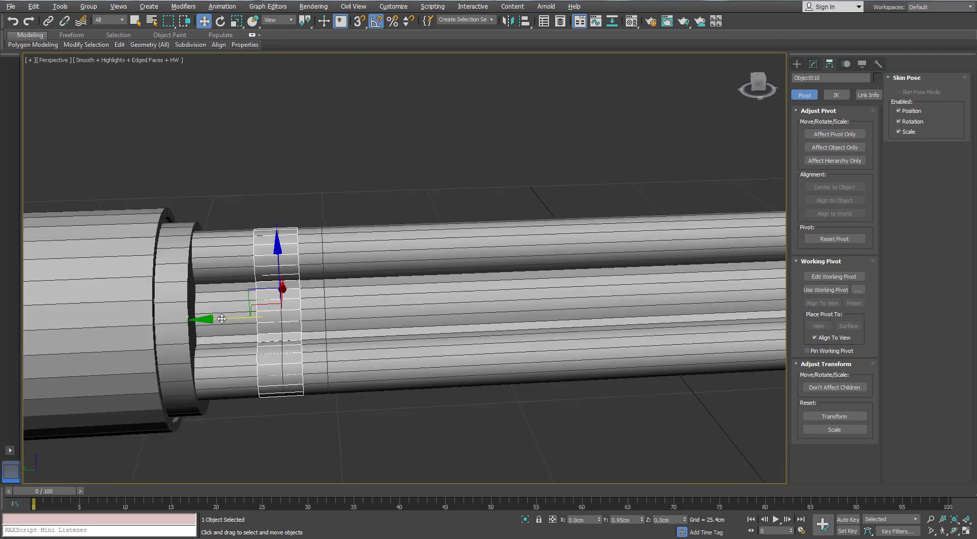
pyautogui.keyDown('alt'); pyautogui.moveTo(315, 275); pyautogui.dragTo(318, 274, button='middle'); pyautogui.keyUp('alt')
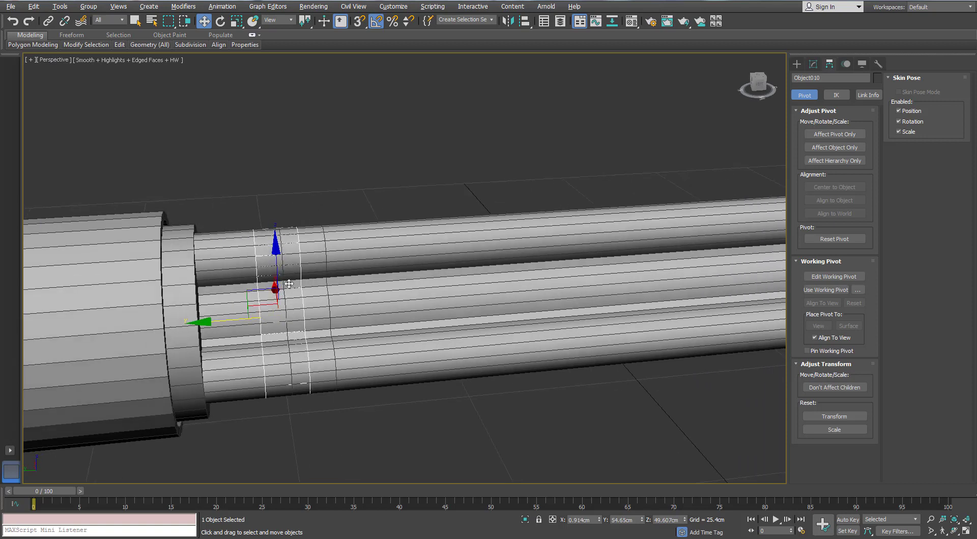
pyautogui.press('r')
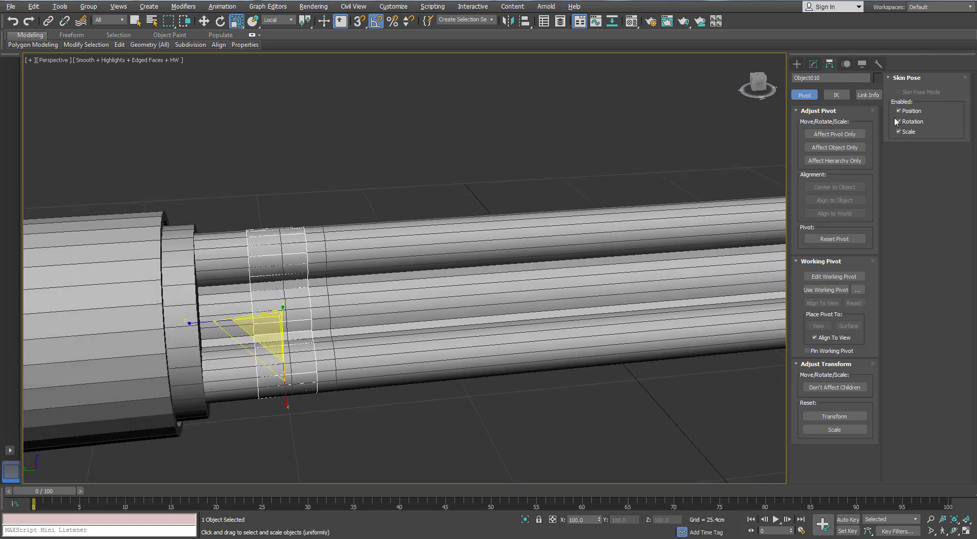
# Add a Shell modifier to the band with an outer amount of 0.279 cm.
pyautogui.click(812, 64)
pyautogui.click(876, 94)
pyautogui.write('sh')
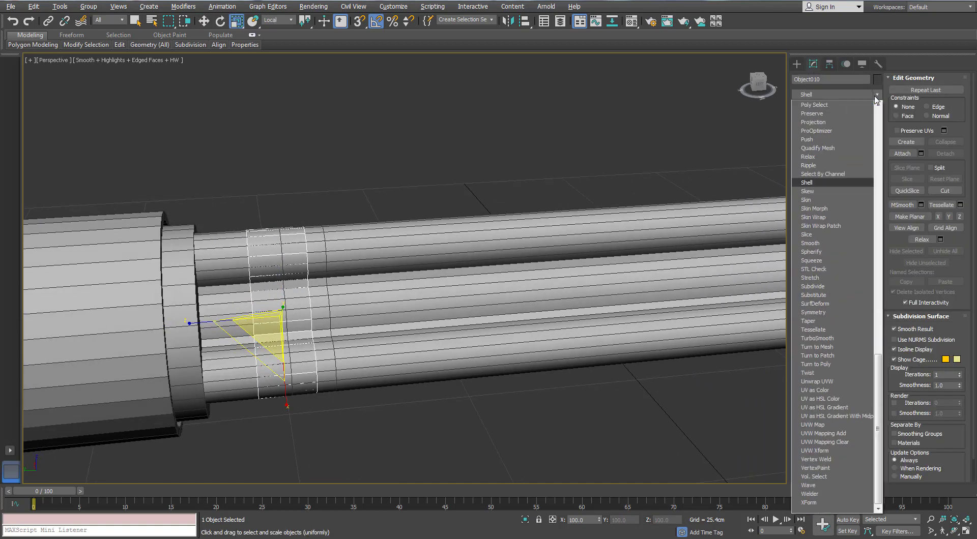
pyautogui.press('Return')
pyautogui.keyDown('alt'); pyautogui.moveTo(326, 188); pyautogui.dragTo(386, 167, button='middle'); pyautogui.keyUp('alt')
pyautogui.moveTo(868, 224); pyautogui.dragTo(867, 238)
pyautogui.keyDown('alt'); pyautogui.moveTo(457, 260); pyautogui.dragTo(408, 186, button='middle'); pyautogui.keyUp('alt')
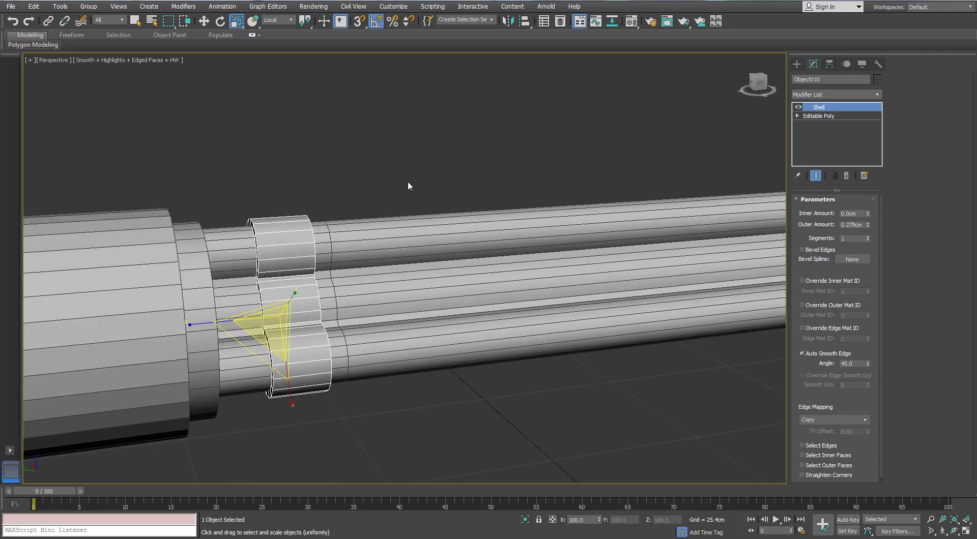
# Select the two leftover edge loops on the barrel bundle and remove them.
pyautogui.click(336, 247)
pyautogui.click(819, 211)
pyautogui.press('F3')
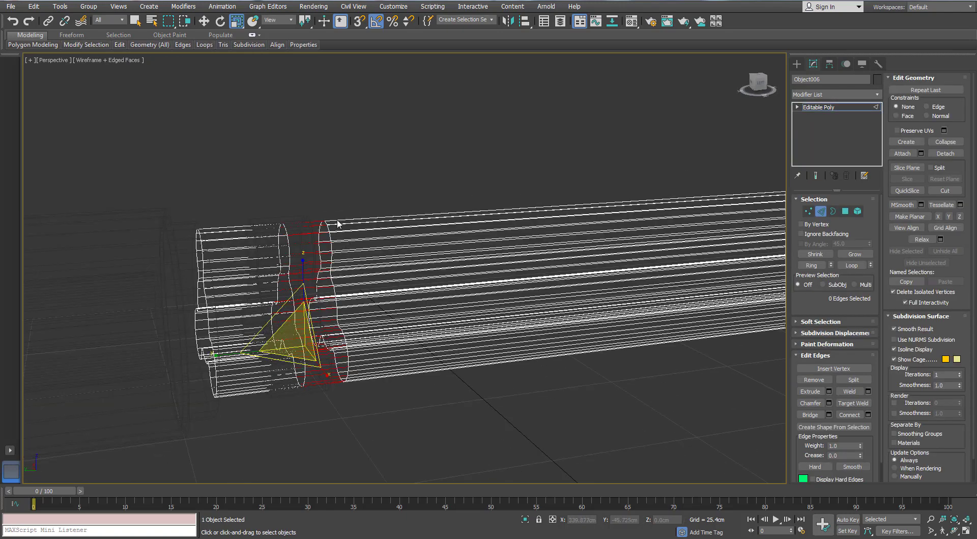
pyautogui.scroll(5, 302, 249)
pyautogui.doubleClick(224, 250)
pyautogui.keyDown('ctrl'); pyautogui.doubleClick(414, 233); pyautogui.keyUp('ctrl')
pyautogui.scroll(-5, 418, 245)
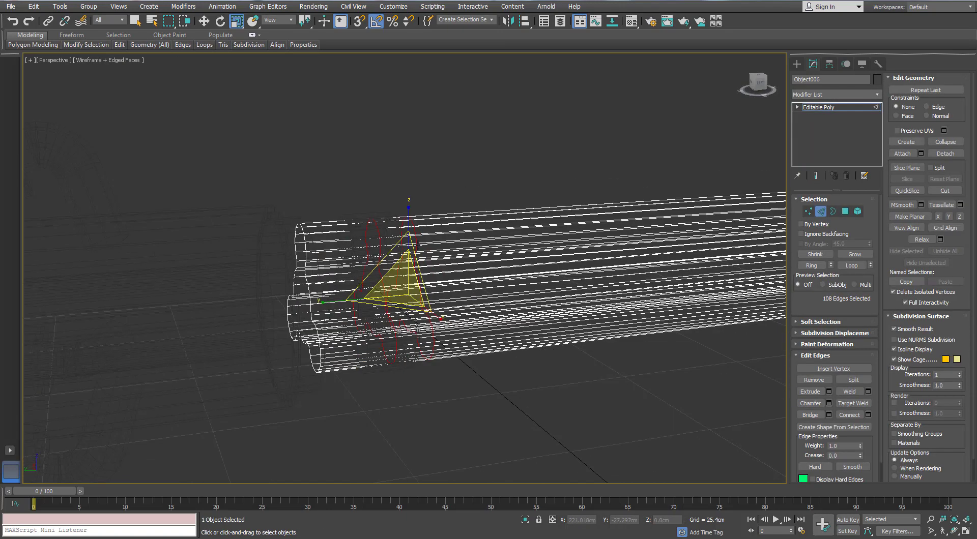
pyautogui.scroll(4, 418, 244)
pyautogui.press('F3')
pyautogui.scroll(-4, 418, 245)
pyautogui.click(820, 211)
# Clone the shelled band twice toward the rear of the barrels, about 11 cm and then about 7 cm farther.
pyautogui.click(397, 295)
pyautogui.press('w')
pyautogui.keyDown('shift'); pyautogui.moveTo(326, 301); pyautogui.dragTo(560, 305); pyautogui.keyUp('shift')
pyautogui.click(489, 313)
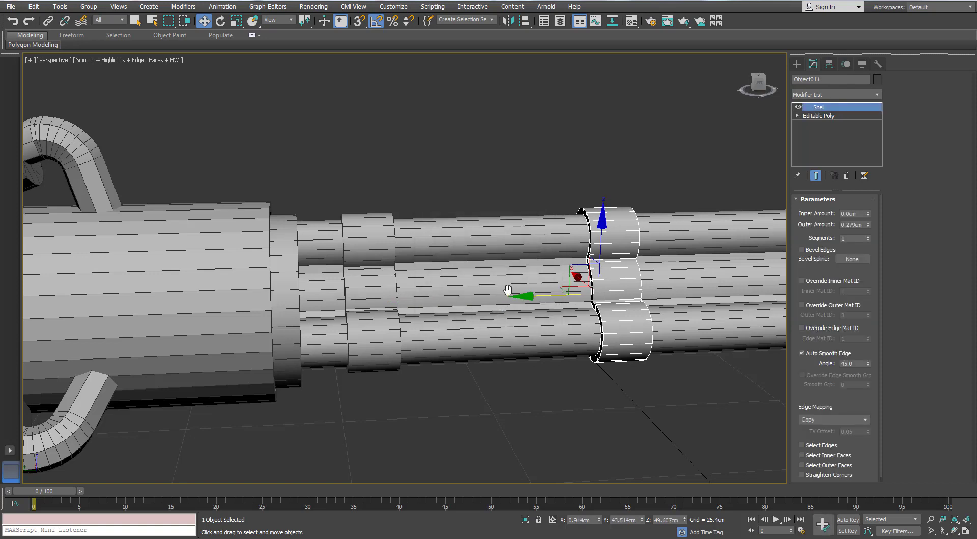
pyautogui.scroll(-4, 407, 296)
pyautogui.scroll(3, 321, 316)
pyautogui.keyDown('shift'); pyautogui.moveTo(299, 316); pyautogui.dragTo(393, 328); pyautogui.keyUp('shift')
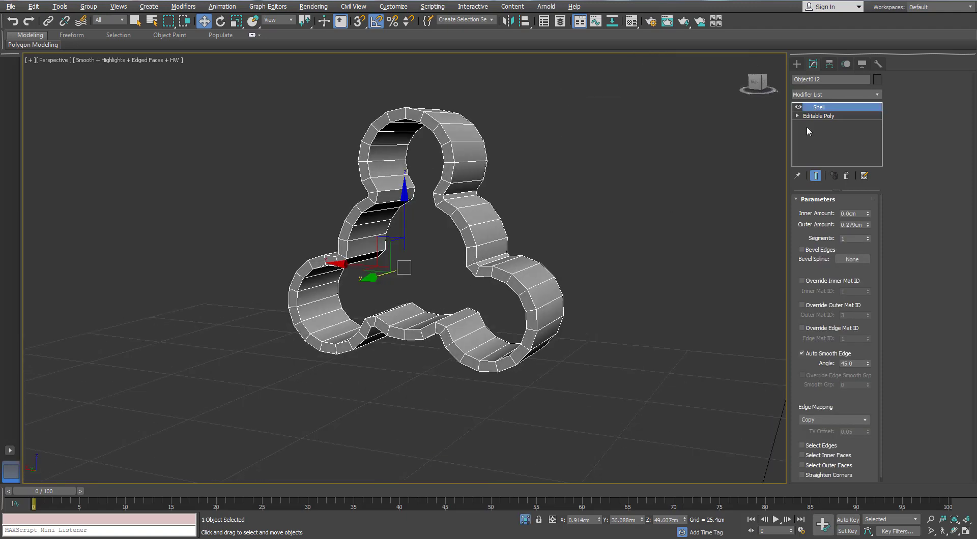
# Convert the isolated third band to an editable poly.
pyautogui.rightClick(470, 170)
pyautogui.moveTo(508, 262)
pyautogui.click(427, 281)
# Delete the isolated band's inner and rim polygons, keep only the outer surface, and switch to edge editing.
pyautogui.click(822, 213)
pyautogui.keyDown('alt'); pyautogui.moveTo(494, 191); pyautogui.dragTo(444, 274, button='middle'); pyautogui.keyUp('alt')
pyautogui.scroll(3, 505, 185)
pyautogui.doubleClick(478, 243)
pyautogui.keyDown('ctrl'); pyautogui.click(845, 211); pyautogui.keyUp('ctrl')
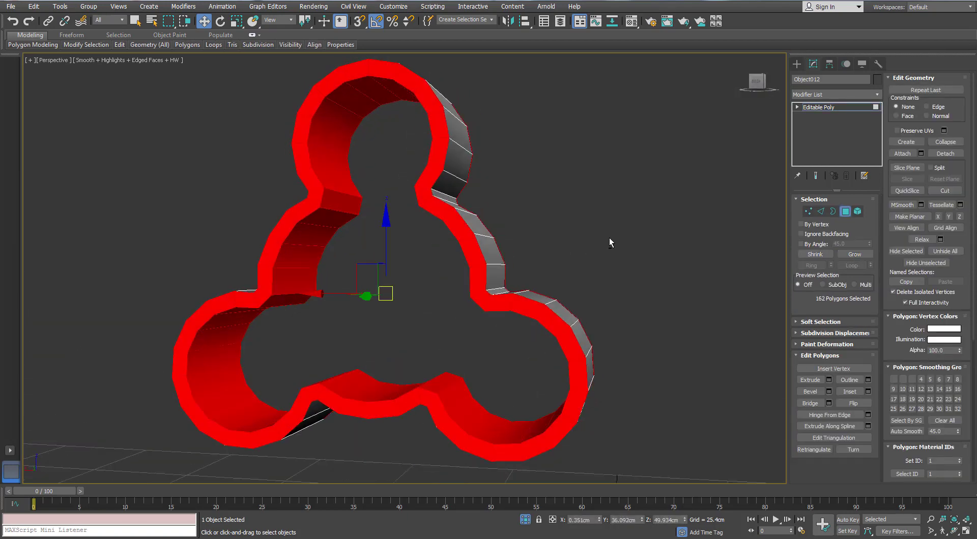
pyautogui.click(609, 237)
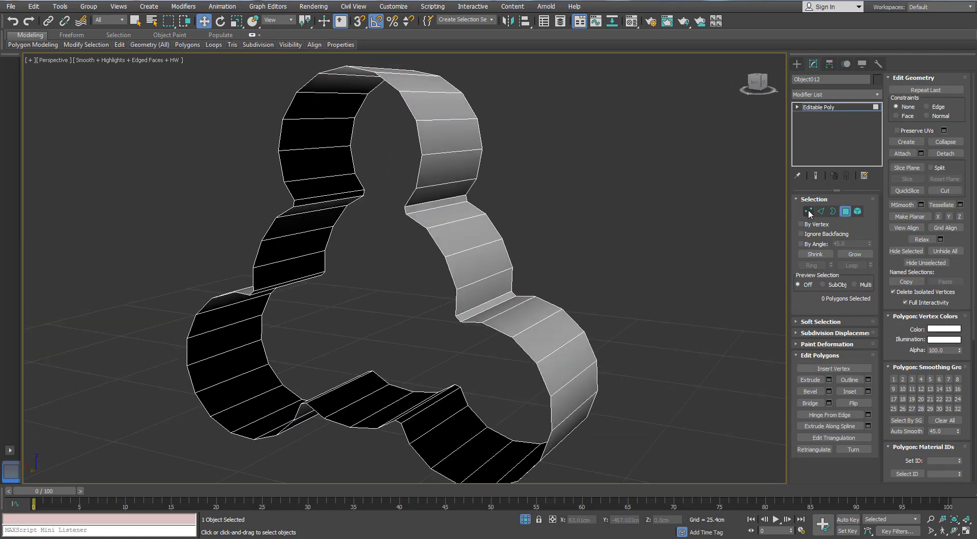
pyautogui.click(821, 211)
pyautogui.click(445, 200)
pyautogui.keyDown('ctrl'); pyautogui.click(499, 310); pyautogui.keyUp('ctrl')
pyautogui.hotkey('ctrl', 'z')
pyautogui.hotkey('ctrl', 'z')
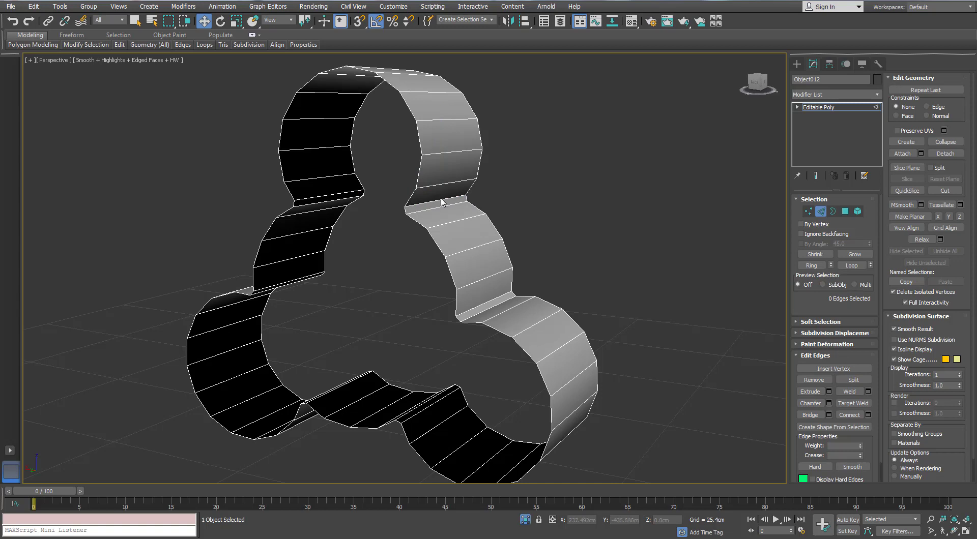
pyautogui.rightClick(573, 207)
pyautogui.hotkey('ctrl', 'z')
# Remove the edges of the concave section between two lobes to make one side of the band straight.
pyautogui.click(447, 213)
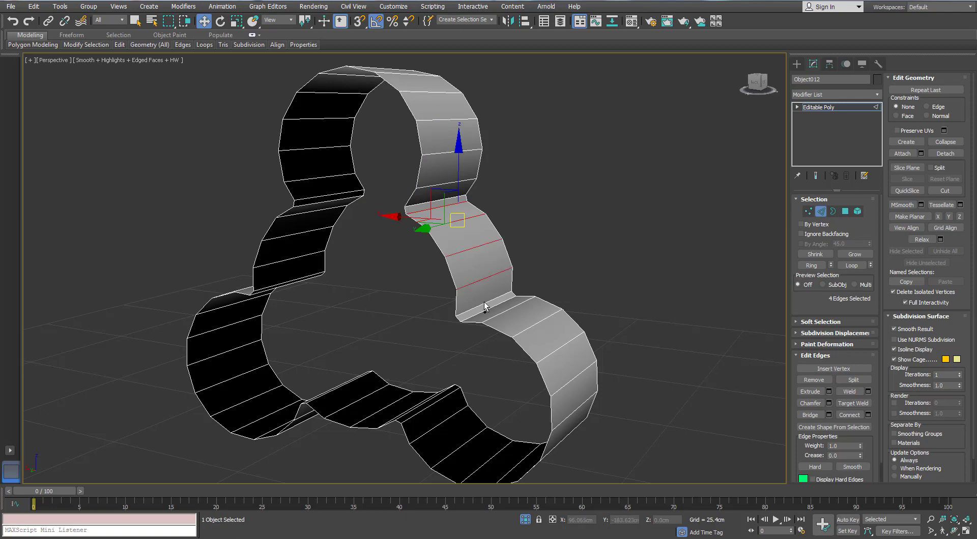
pyautogui.keyDown('alt'); pyautogui.moveTo(487, 300); pyautogui.dragTo(491, 307, button='middle'); pyautogui.keyUp('alt')
pyautogui.keyDown('alt'); pyautogui.moveTo(434, 220); pyautogui.dragTo(456, 190, button='middle'); pyautogui.keyUp('alt')
pyautogui.click(451, 213)
pyautogui.scroll(-4, 465, 220)
pyautogui.keyDown('alt'); pyautogui.moveTo(477, 230); pyautogui.dragTo(518, 273, button='middle'); pyautogui.keyUp('alt')
pyautogui.hotkey('ctrl', 'BackSpace')
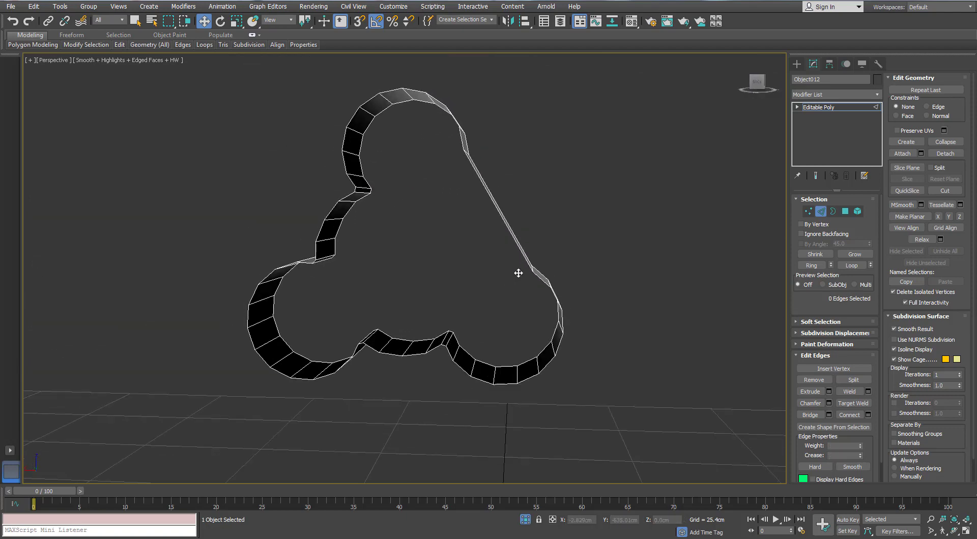
# Straighten the band's other two sides to form a triangular band with three rounded corners.
pyautogui.keyDown('alt'); pyautogui.moveTo(440, 235); pyautogui.dragTo(471, 200, button='middle'); pyautogui.keyUp('alt')
pyautogui.click(466, 160)
pyautogui.moveTo(515, 256)
pyautogui.keyDown('alt'); pyautogui.mouseDown(button='middle')
pyautogui.moveTo(526, 302)
pyautogui.moveTo(560, 300)
pyautogui.moveTo(549, 303)
pyautogui.moveTo(523, 228)
pyautogui.moveTo(526, 253)
pyautogui.mouseUp(button='middle'); pyautogui.keyUp('alt')
pyautogui.hotkey('ctrl', 'd')
pyautogui.scroll(-2, 515, 286)
pyautogui.keyDown('alt'); pyautogui.moveTo(455, 227); pyautogui.dragTo(511, 199, button='middle'); pyautogui.keyUp('alt')
pyautogui.click(846, 215)
pyautogui.click(515, 286)
pyautogui.keyDown('alt'); pyautogui.moveTo(514, 286); pyautogui.dragTo(519, 266, button='middle'); pyautogui.keyUp('alt')
pyautogui.keyDown('ctrl'); pyautogui.click(514, 314); pyautogui.keyUp('ctrl')
pyautogui.hotkey('ctrl', 'd')
pyautogui.keyDown('alt'); pyautogui.moveTo(512, 314); pyautogui.dragTo(571, 340, button='middle'); pyautogui.keyUp('alt')
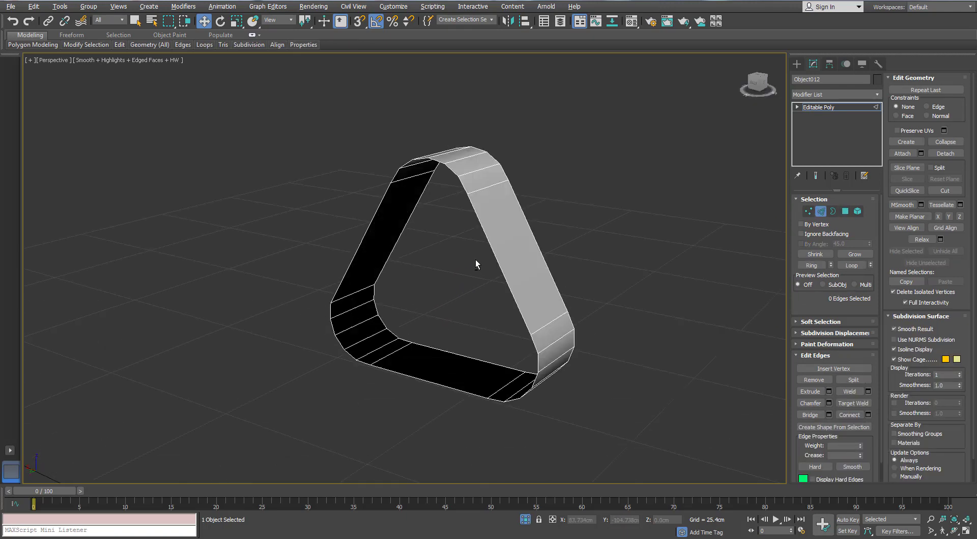
# Exit isolation and scale the triangular band to about 64% of its width along the barrels.
pyautogui.keyDown('alt'); pyautogui.moveTo(476, 260); pyautogui.dragTo(351, 298, button='middle'); pyautogui.keyUp('alt')
pyautogui.click(528, 520)
pyautogui.scroll(-3, 504, 290)
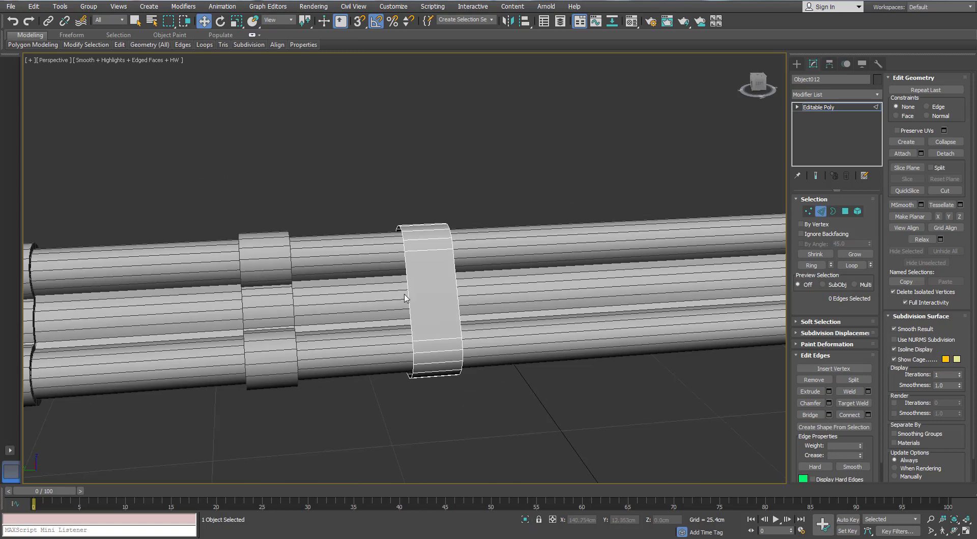
pyautogui.press('r')
pyautogui.scroll(-3, 407, 293)
pyautogui.click(820, 211)
pyautogui.moveTo(336, 306); pyautogui.dragTo(352, 306)
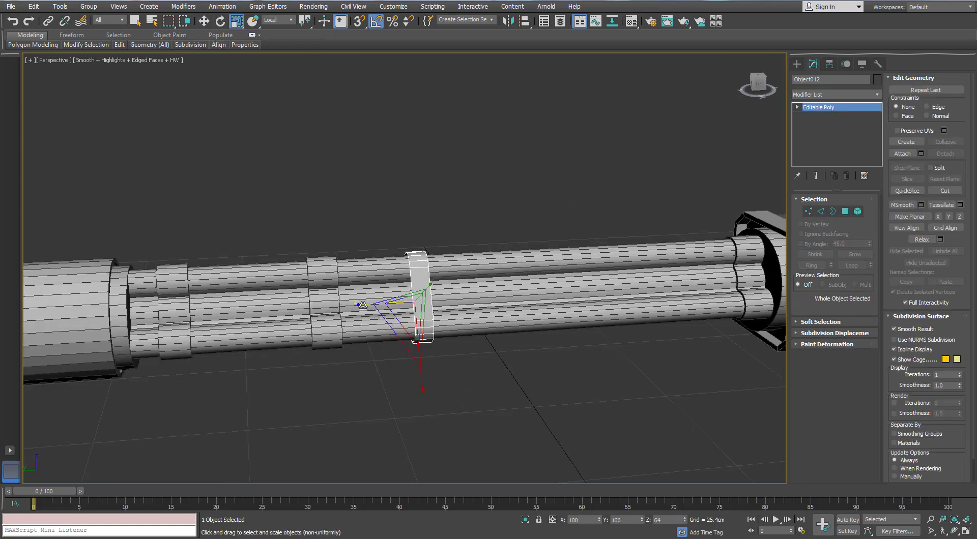
pyautogui.moveTo(364, 306); pyautogui.dragTo(366, 305)
# Isolate the triangular band and extend one open border inward to form a rim.
pyautogui.scroll(4, 426, 262)
pyautogui.keyDown('alt'); pyautogui.moveTo(351, 326); pyautogui.dragTo(422, 357, button='middle'); pyautogui.keyUp('alt')
pyautogui.click(833, 211)
pyautogui.click(443, 323)
pyautogui.keyDown('alt'); pyautogui.moveTo(475, 307); pyautogui.dragTo(440, 343, button='middle'); pyautogui.keyUp('alt')
pyautogui.hotkey('alt', 'q')
pyautogui.click(524, 301)
pyautogui.rightClick(522, 299)
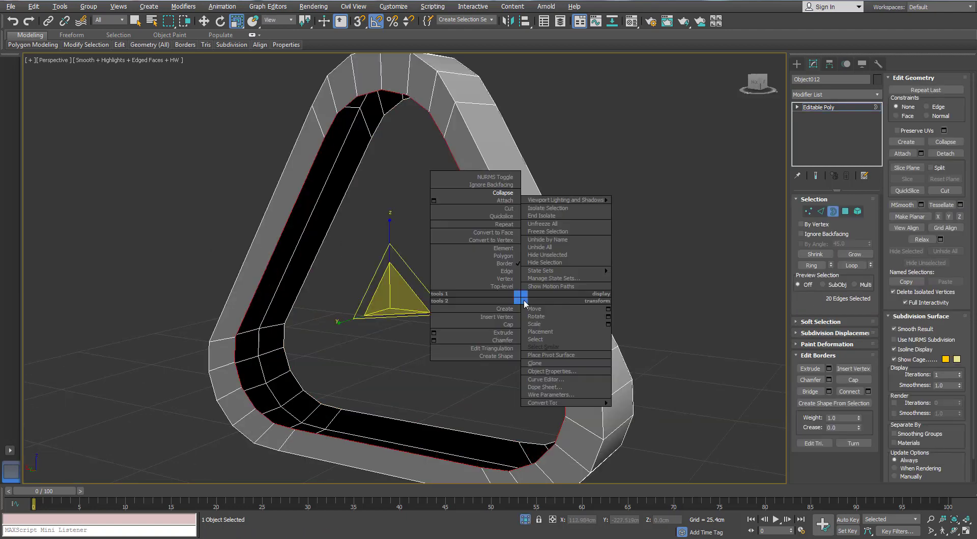
pyautogui.click(491, 194)
pyautogui.scroll(-3, 488, 225)
pyautogui.keyDown('alt'); pyautogui.moveTo(488, 225); pyautogui.dragTo(526, 230, button='middle'); pyautogui.keyUp('alt')
pyautogui.hotkey('shift', 'z')
pyautogui.hotkey('ctrl', 'z')
pyautogui.hotkey('shift', 'z')
# Rescale the rim's inner border and collapse it to a center point, capping that end of the band.
pyautogui.moveTo(453, 262); pyautogui.dragTo(445, 293)
pyautogui.rightClick(472, 245)
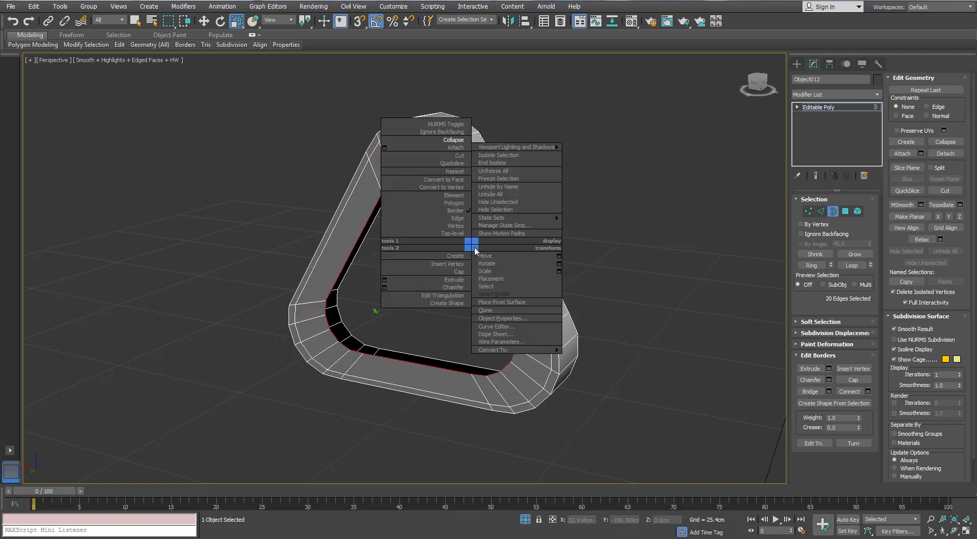
pyautogui.click(456, 143)
# Extend the opposite open border inward as a narrow rim and collapse it to a center point.
pyautogui.keyDown('alt'); pyautogui.moveTo(456, 144); pyautogui.dragTo(419, 179, button='middle'); pyautogui.keyUp('alt')
pyautogui.click(439, 170)
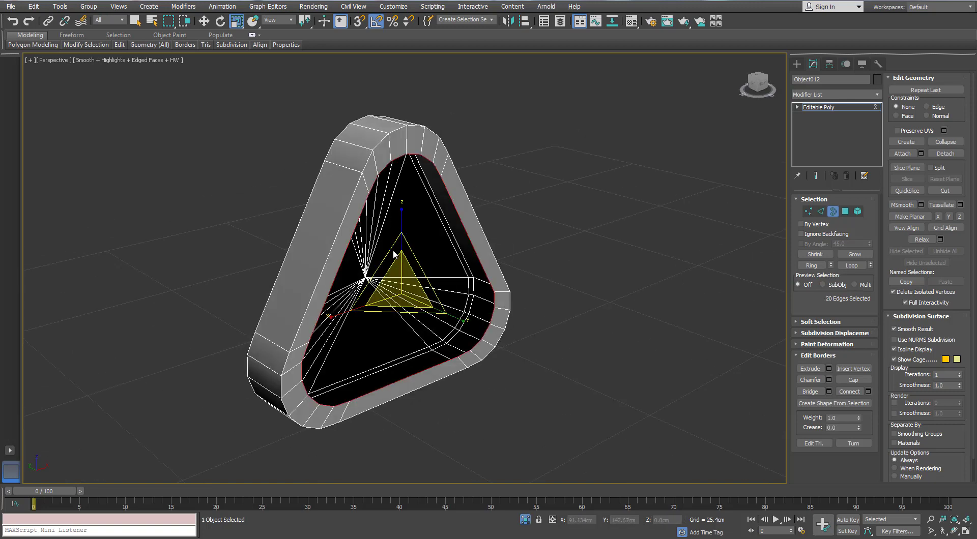
pyautogui.keyDown('alt'); pyautogui.moveTo(394, 254); pyautogui.dragTo(371, 265, button='middle'); pyautogui.keyUp('alt')
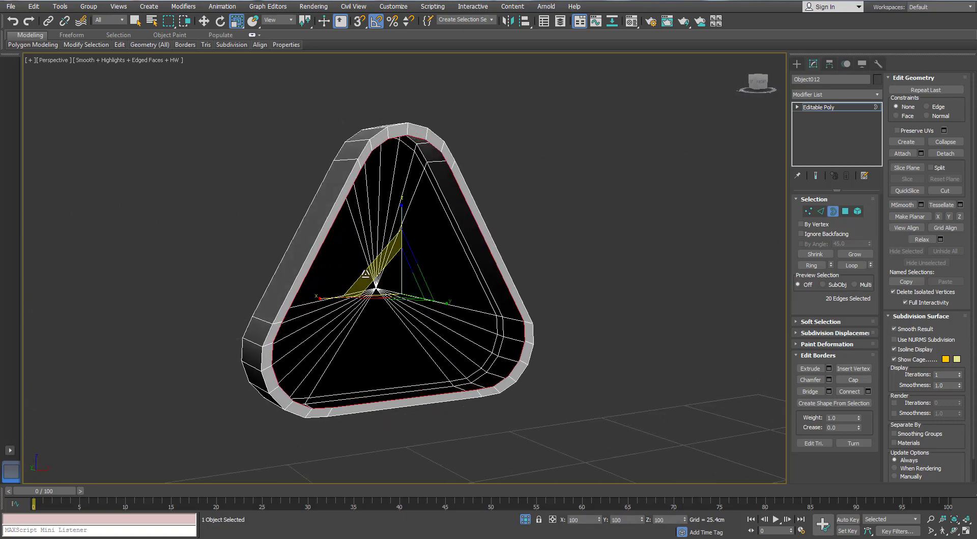
pyautogui.moveTo(365, 280); pyautogui.dragTo(364, 290)
pyautogui.rightClick(410, 143)
pyautogui.click(394, 46)
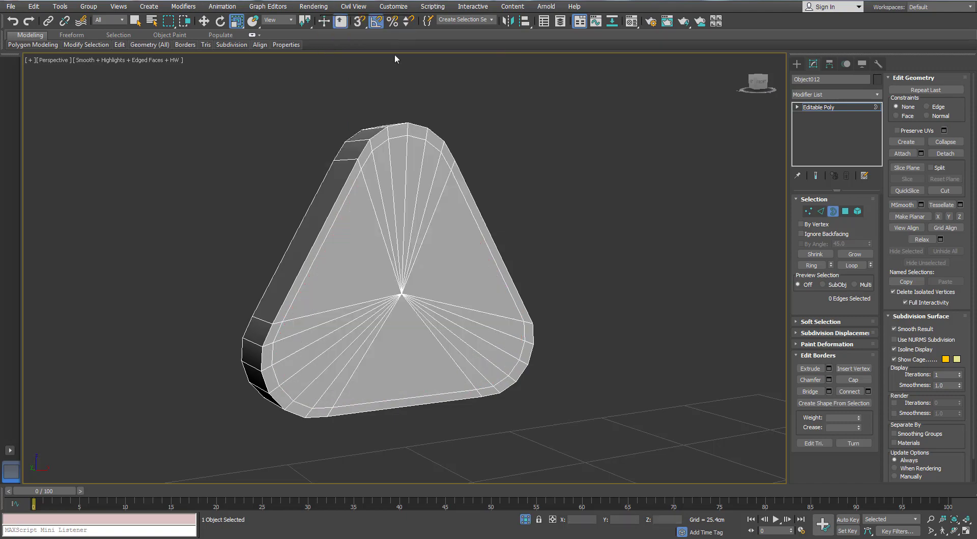
# Exit isolation and delete the contoured shelled band next to the triangular one.
pyautogui.keyDown('alt'); pyautogui.moveTo(373, 198); pyautogui.dragTo(469, 189, button='middle'); pyautogui.keyUp('alt')
pyautogui.click(526, 520)
pyautogui.scroll(-2, 462, 283)
pyautogui.keyDown('alt'); pyautogui.moveTo(462, 283); pyautogui.dragTo(423, 278, button='middle'); pyautogui.keyUp('alt')
pyautogui.click(832, 212)
pyautogui.click(276, 313)
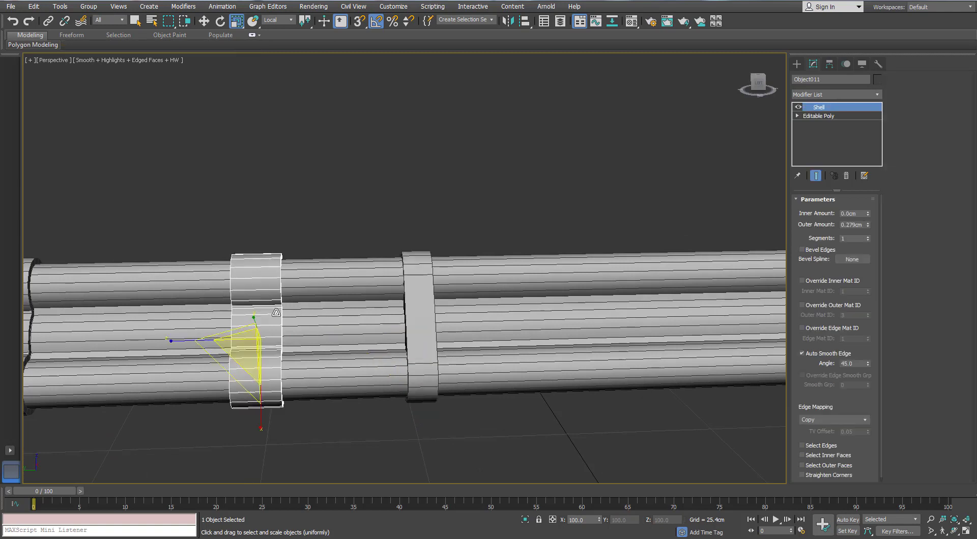
pyautogui.press('Delete')
# Clone the triangular band about 6 cm along the barrels toward the front body and clear the selection.
pyautogui.click(416, 308)
pyautogui.press('w')
pyautogui.keyDown('shift'); pyautogui.moveTo(370, 335); pyautogui.dragTo(244, 345); pyautogui.keyUp('shift')
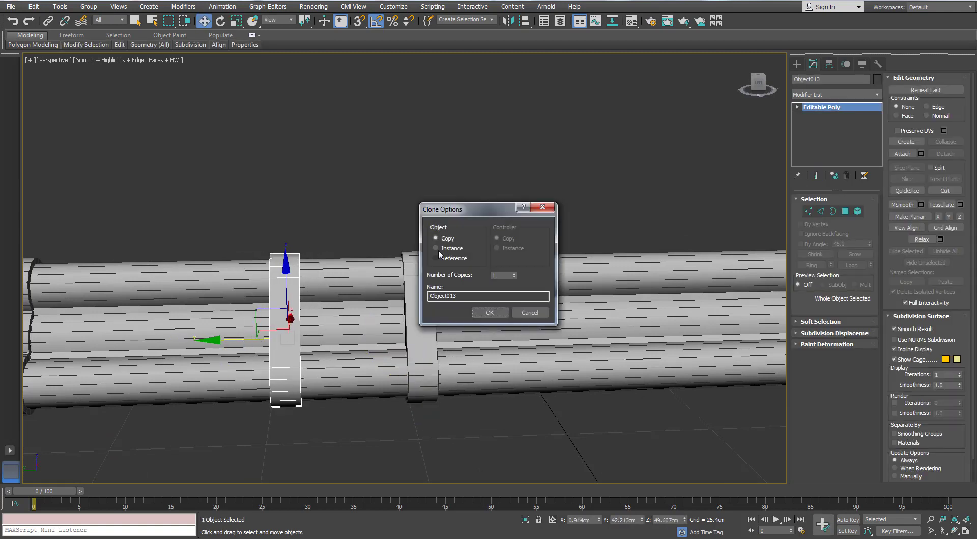
pyautogui.click(480, 310)
pyautogui.click(374, 213)
pyautogui.scroll(-5, 374, 213)
pyautogui.moveTo(374, 213)
pyautogui.keyDown('alt'); pyautogui.mouseDown(button='middle')
pyautogui.moveTo(459, 238)
pyautogui.moveTo(583, 250)
pyautogui.moveTo(442, 245)
pyautogui.mouseUp(button='middle'); pyautogui.keyUp('alt')
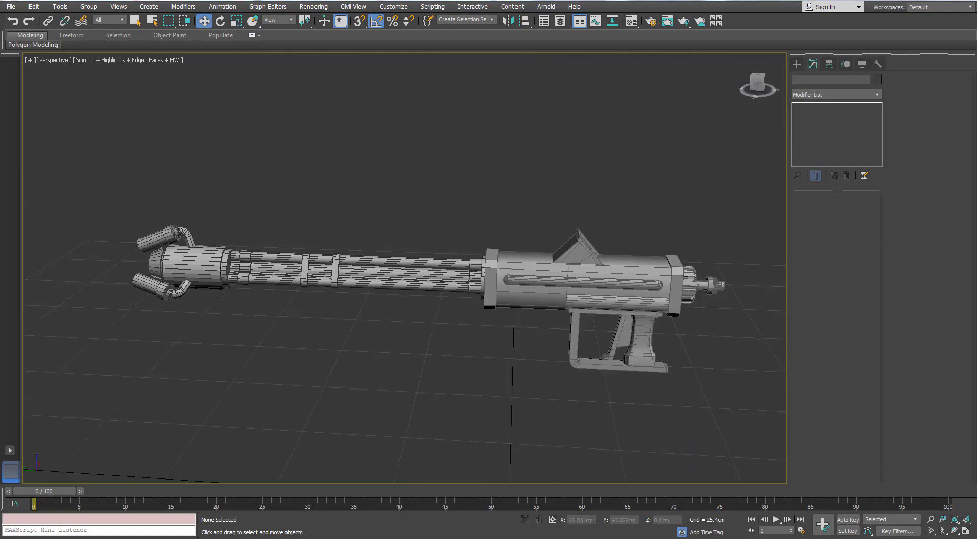
# Create a capsule primitive beneath the front part of the gun body with a radius of about 5.1 cm.
pyautogui.moveTo(545, 310); pyautogui.dragTo(515, 284, button='middle')
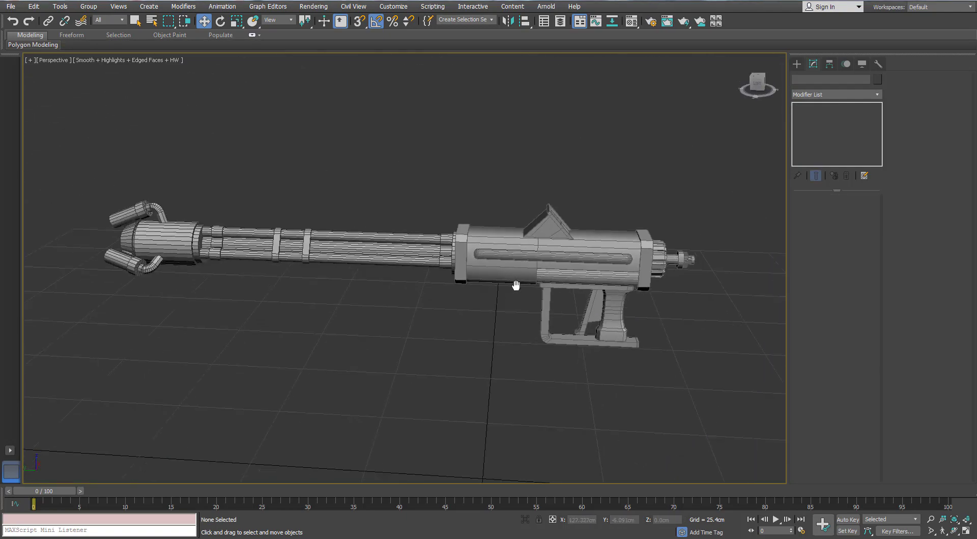
pyautogui.press('l')
pyautogui.scroll(8, 441, 257)
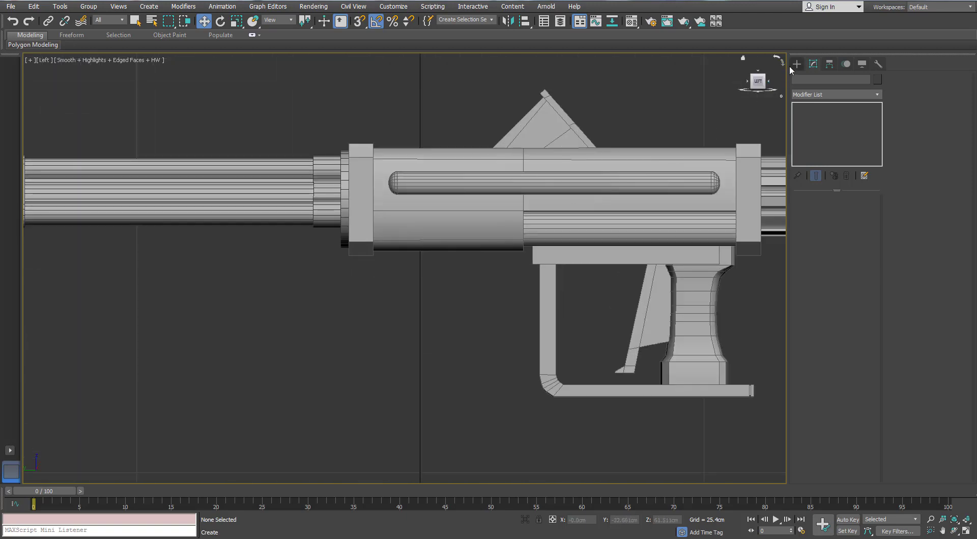
pyautogui.click(796, 63)
pyautogui.click(807, 79)
pyautogui.click(796, 79)
pyautogui.click(834, 93)
pyautogui.click(816, 107)
pyautogui.click(854, 146)
pyautogui.moveTo(390, 358); pyautogui.dragTo(341, 338, button='middle')
pyautogui.scroll(-2, 341, 338)
pyautogui.moveTo(360, 334); pyautogui.dragTo(391, 260)
pyautogui.press('e')
pyautogui.press('w')
pyautogui.click(813, 64)
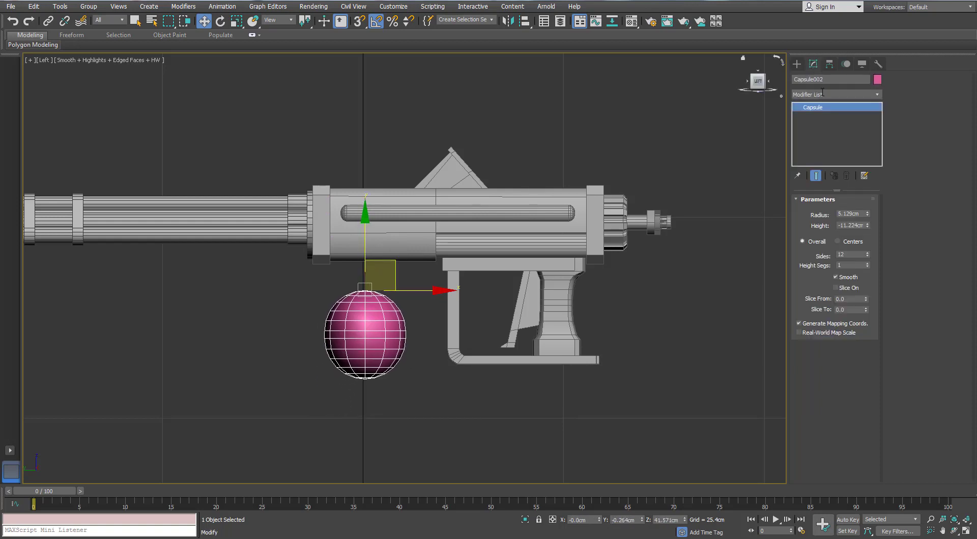
# Lengthen the capsule to a height of about 33 cm and place it upright below the body, ahead of the trigger guard.
pyautogui.moveTo(867, 226); pyautogui.dragTo(866, 146)
pyautogui.moveTo(362, 228); pyautogui.dragTo(361, 453)
pyautogui.moveTo(393, 258); pyautogui.dragTo(395, 220, button='middle')
pyautogui.scroll(-2, 394, 223)
pyautogui.press('e')
pyautogui.moveTo(379, 371); pyautogui.dragTo(384, 279)
pyautogui.press('w')
pyautogui.moveTo(385, 342); pyautogui.dragTo(418, 242)
pyautogui.moveTo(867, 228); pyautogui.dragTo(864, 212)
pyautogui.scroll(-2, 439, 296)
pyautogui.moveTo(421, 275); pyautogui.dragTo(468, 193, button='middle')
pyautogui.scroll(2, 369, 270)
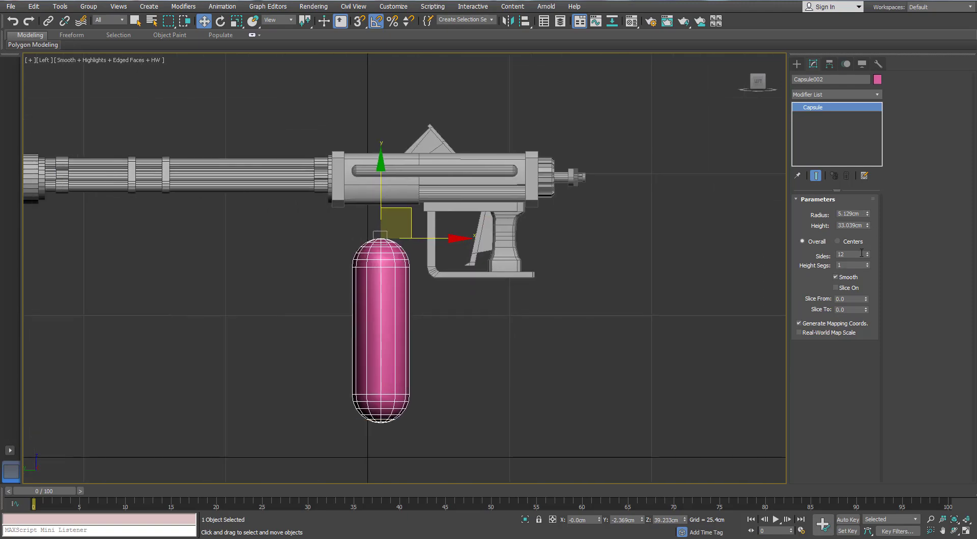
# Adjust the capsule's radius to about 6 cm and its height to about 33.7 cm.
pyautogui.click(868, 224)
pyautogui.moveTo(868, 212); pyautogui.dragTo(868, 212)
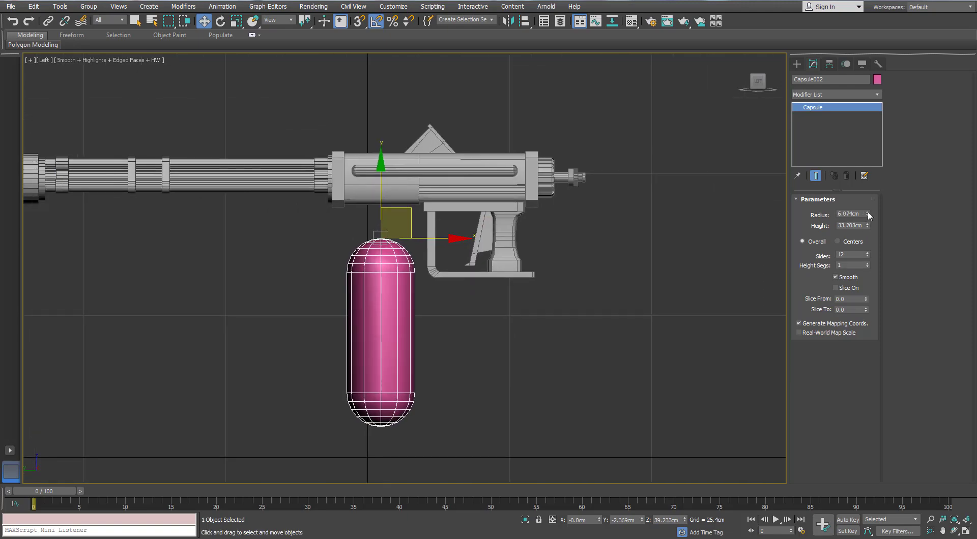
pyautogui.scroll(4, 444, 257)
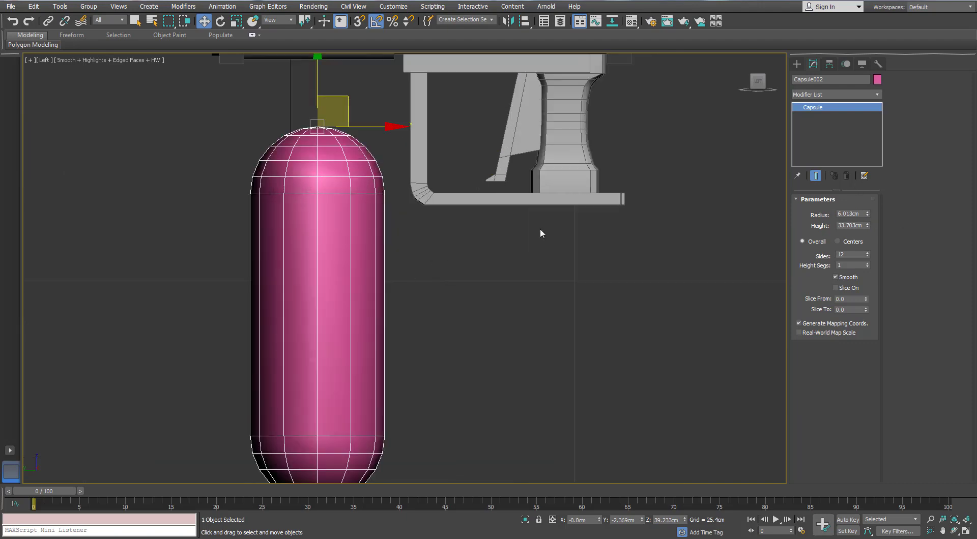
# Set the capsule's number of sides to 24.
pyautogui.scroll(-2, 443, 254)
pyautogui.keyDown('alt'); pyautogui.moveTo(374, 233); pyautogui.dragTo(432, 305, button='middle'); pyautogui.keyUp('alt')
pyautogui.scroll(2, 381, 244)
pyautogui.moveTo(867, 256); pyautogui.dragTo(866, 249)
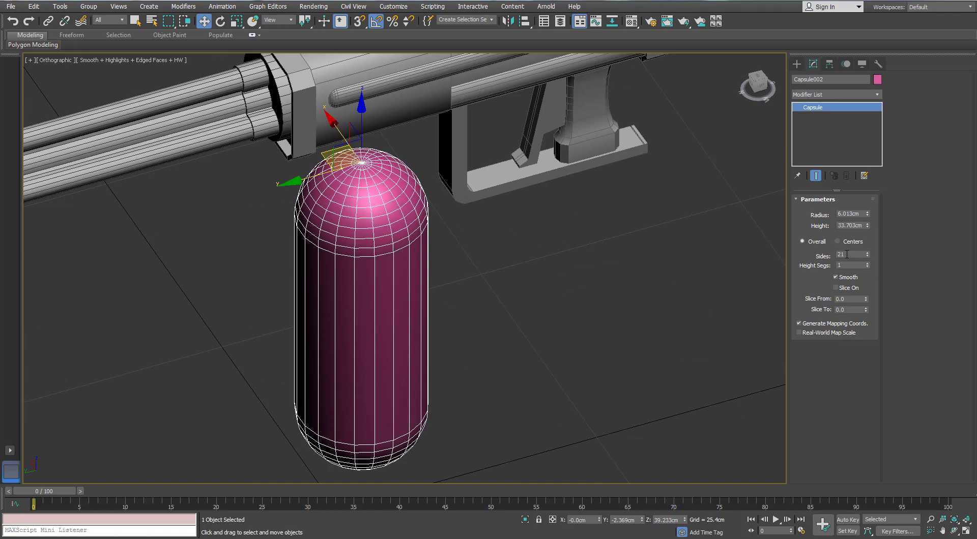
pyautogui.press('BackSpace')
pyautogui.write('3')
pyautogui.press('Return')
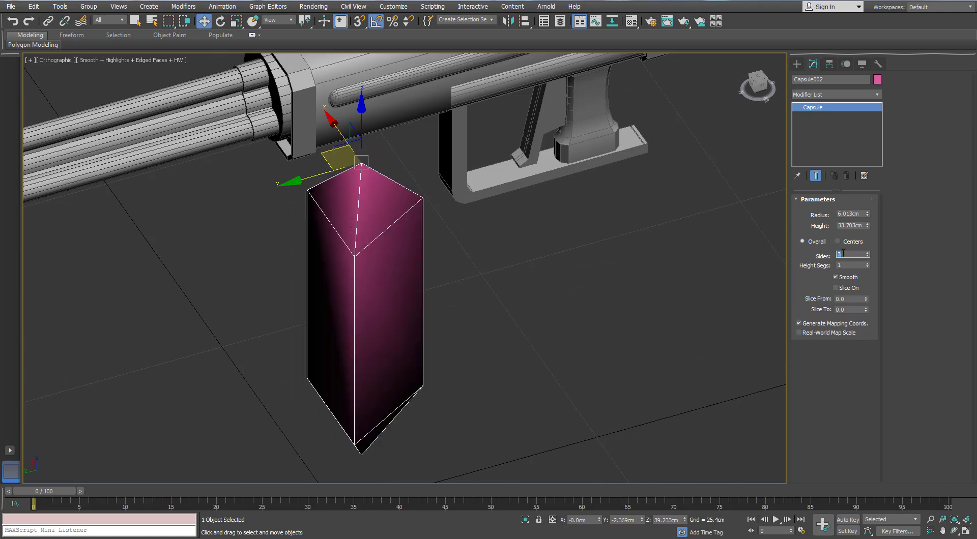
pyautogui.press('Return')
# Convert the capsule to an editable poly.
pyautogui.keyDown('alt'); pyautogui.moveTo(490, 259); pyautogui.dragTo(339, 230, button='middle'); pyautogui.keyUp('alt')
pyautogui.scroll(2, 386, 184)
pyautogui.scroll(-3, 386, 184)
pyautogui.press('l')
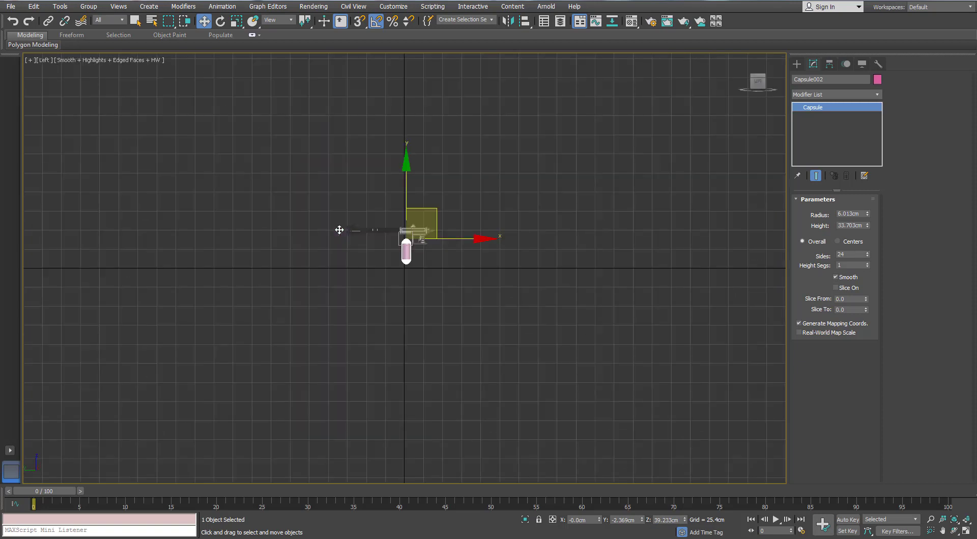
pyautogui.press('z')
pyautogui.moveTo(410, 240); pyautogui.dragTo(419, 205, button='middle')
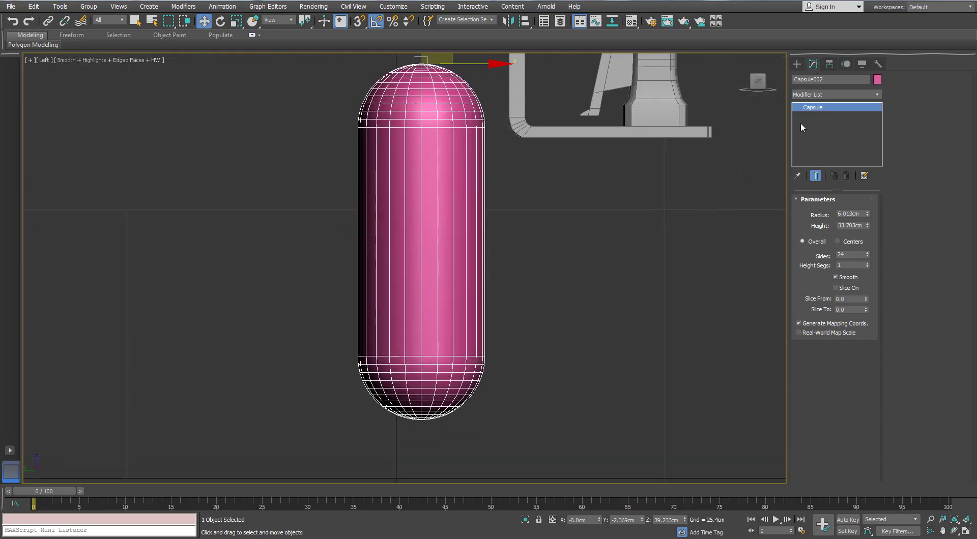
pyautogui.rightClick(410, 176)
pyautogui.moveTo(448, 270)
pyautogui.click(381, 277)
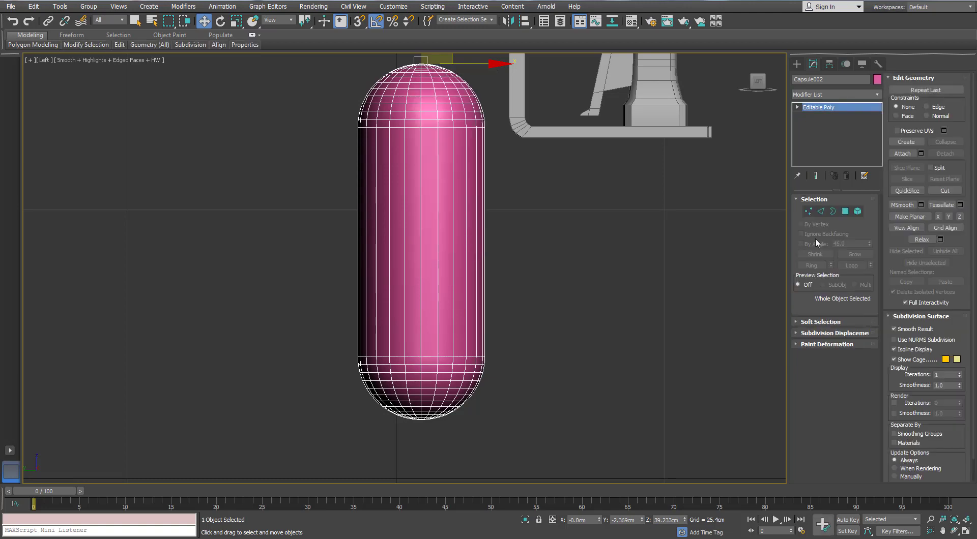
# Flatten the capsule's lower dome by scaling its vertices vertically to about 70%.
pyautogui.click(808, 212)
pyautogui.moveTo(601, 287); pyautogui.dragTo(294, 468)
pyautogui.press('r')
pyautogui.moveTo(420, 314); pyautogui.dragTo(416, 332)
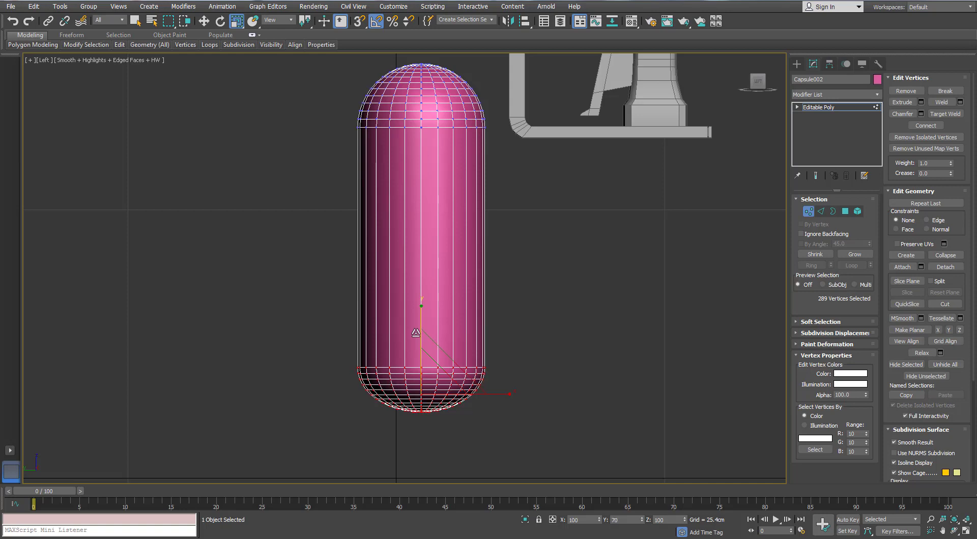
pyautogui.scroll(-2, 534, 247)
pyautogui.scroll(1, 499, 247)
pyautogui.moveTo(469, 264); pyautogui.dragTo(469, 269)
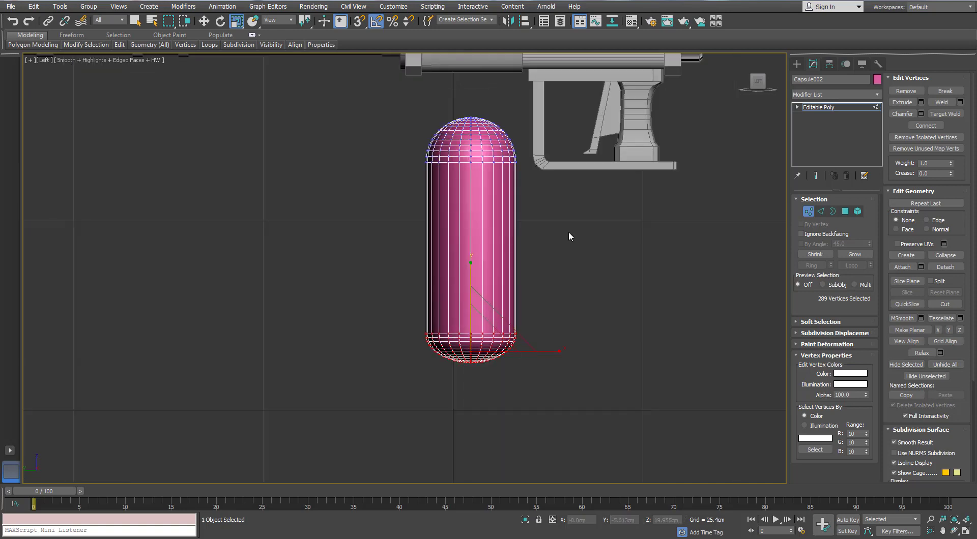
# Raise the upper dome's vertices to stretch the tank closer to the gun body.
pyautogui.click(533, 247)
pyautogui.scroll(-2, 566, 232)
pyautogui.moveTo(541, 209); pyautogui.dragTo(541, 287, button='middle')
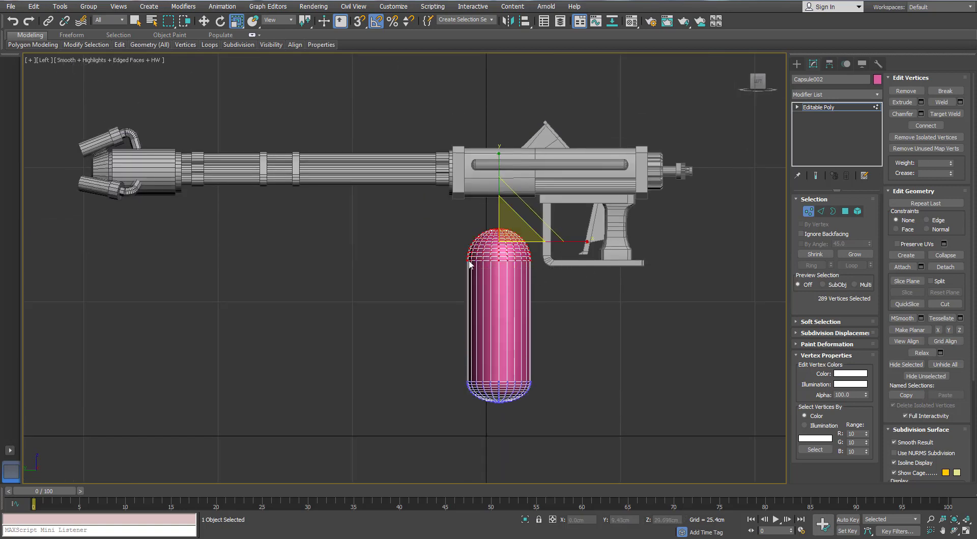
pyautogui.moveTo(441, 282); pyautogui.dragTo(440, 281)
pyautogui.press('w')
pyautogui.moveTo(500, 184); pyautogui.dragTo(497, 166)
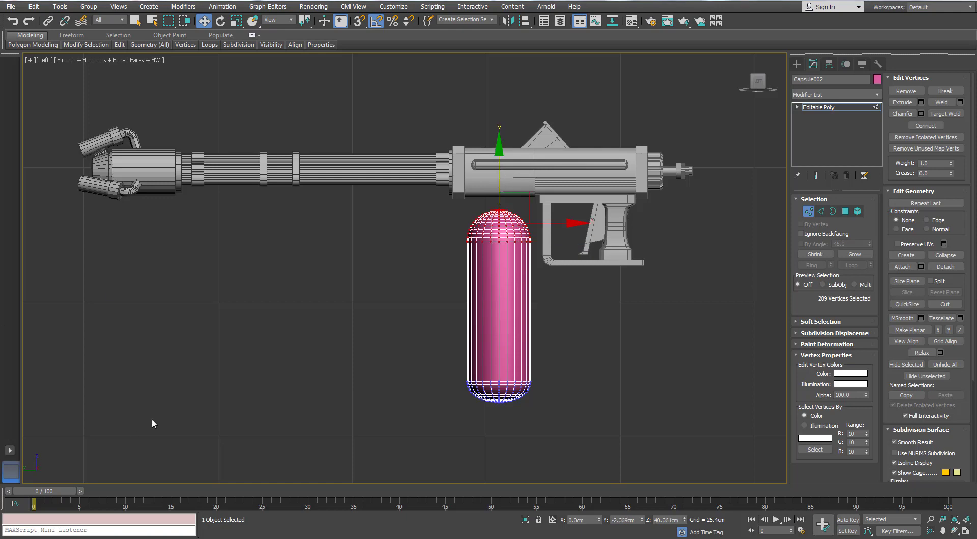
# Select the polygons around the tank's top pole, grow the selection five times and delete them to open the tank.
pyautogui.press('p')
pyautogui.scroll(1, 395, 313)
pyautogui.moveTo(396, 313); pyautogui.dragTo(304, 362, button='middle')
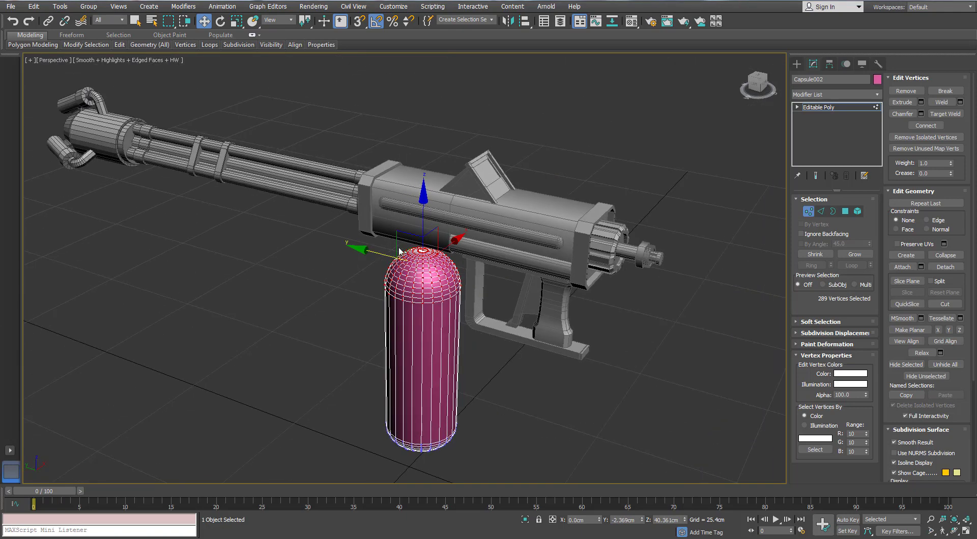
pyautogui.scroll(5, 391, 251)
pyautogui.click(627, 260)
pyautogui.click(516, 259)
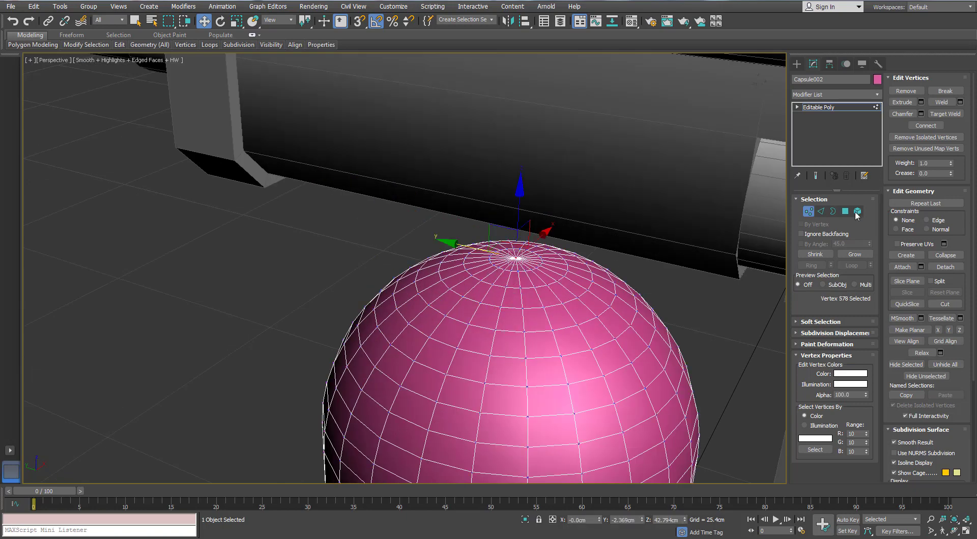
pyautogui.keyDown('ctrl'); pyautogui.click(845, 211); pyautogui.keyUp('ctrl')
pyautogui.scroll(-2, 397, 169)
pyautogui.click(857, 256)
pyautogui.click(857, 255)
pyautogui.click(857, 255)
pyautogui.click(857, 256)
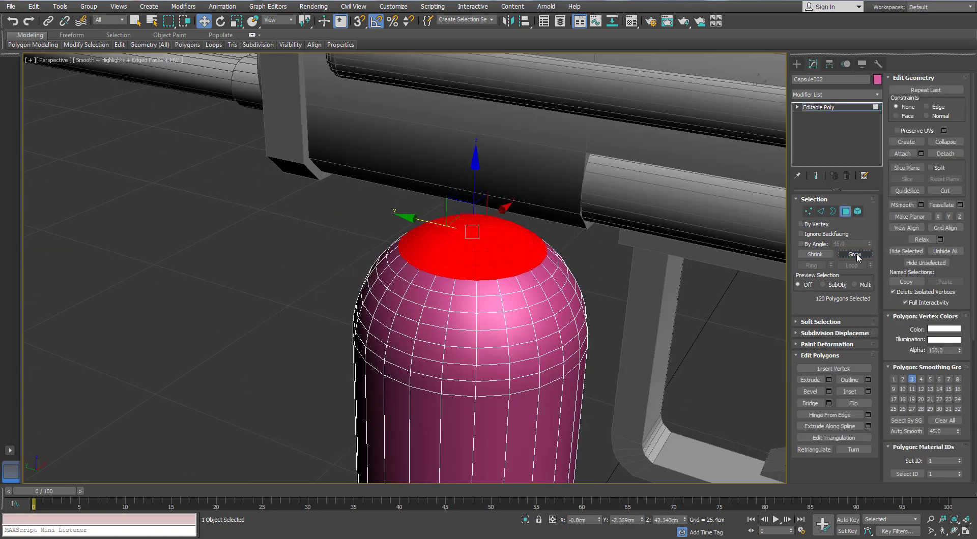
pyautogui.click(856, 256)
pyautogui.keyDown('alt'); pyautogui.moveTo(540, 240); pyautogui.dragTo(529, 225, button='middle'); pyautogui.keyUp('alt')
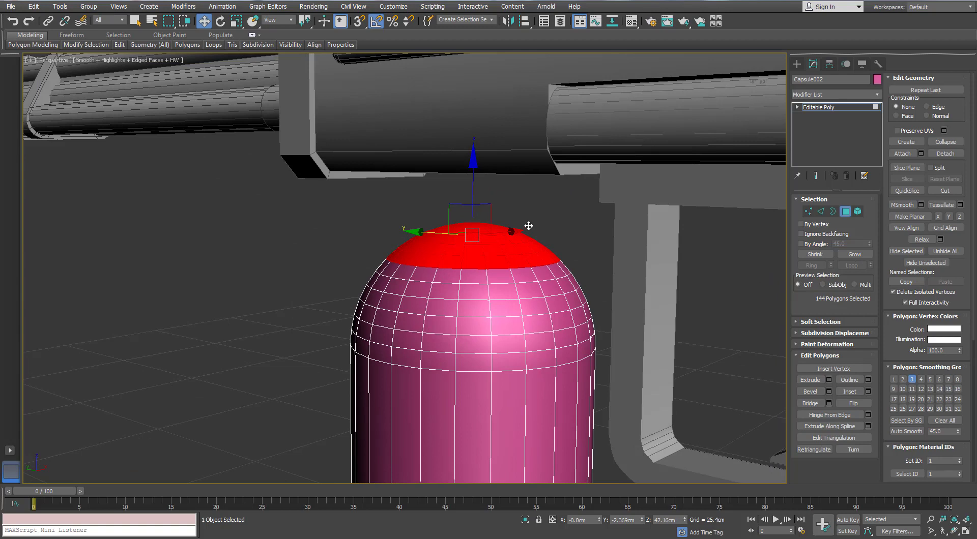
pyautogui.press('Delete')
# Extend the tank's open top border up about 0.5 cm and inward to form a flat collar.
pyautogui.click(832, 211)
pyautogui.click(559, 261)
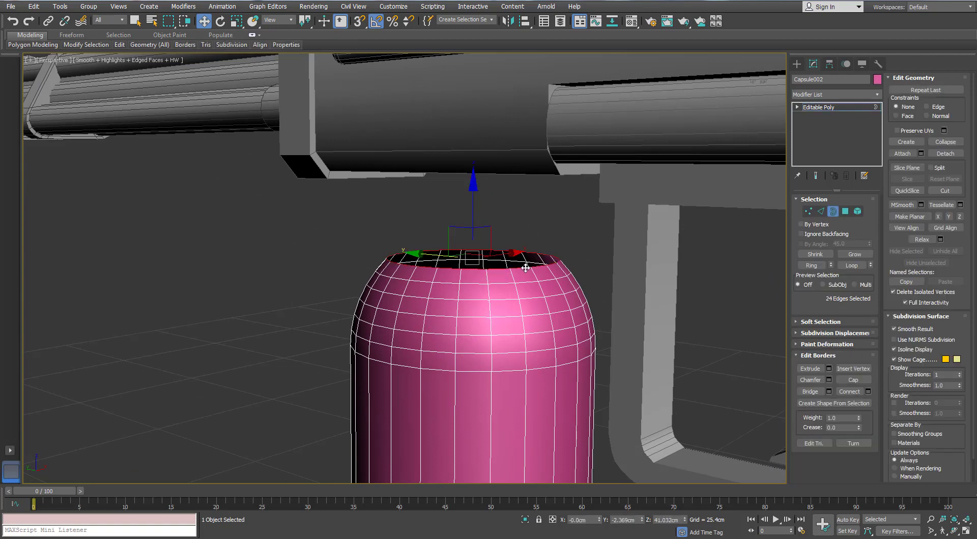
pyautogui.keyDown('alt'); pyautogui.moveTo(502, 270); pyautogui.dragTo(462, 235, button='middle'); pyautogui.keyUp('alt')
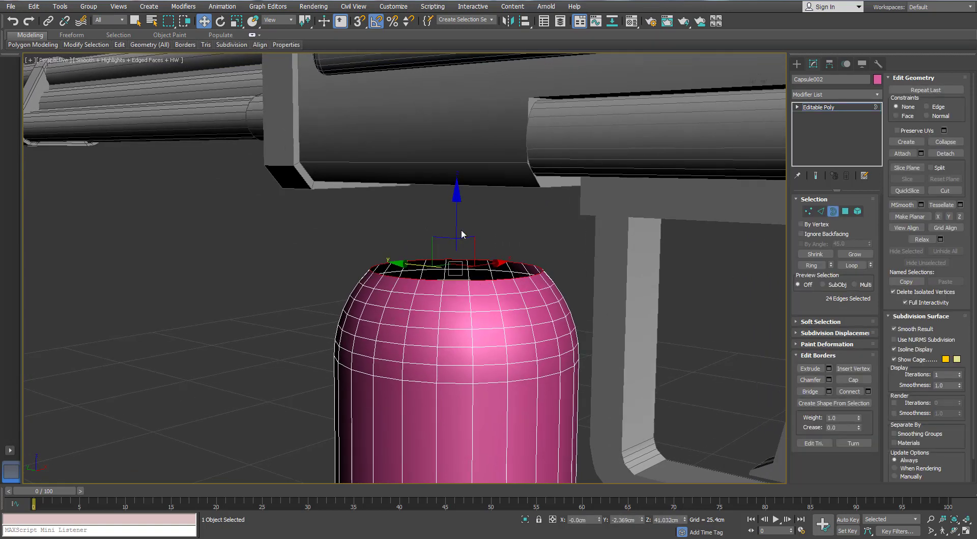
pyautogui.keyDown('shift'); pyautogui.moveTo(459, 219); pyautogui.dragTo(459, 213); pyautogui.keyUp('shift')
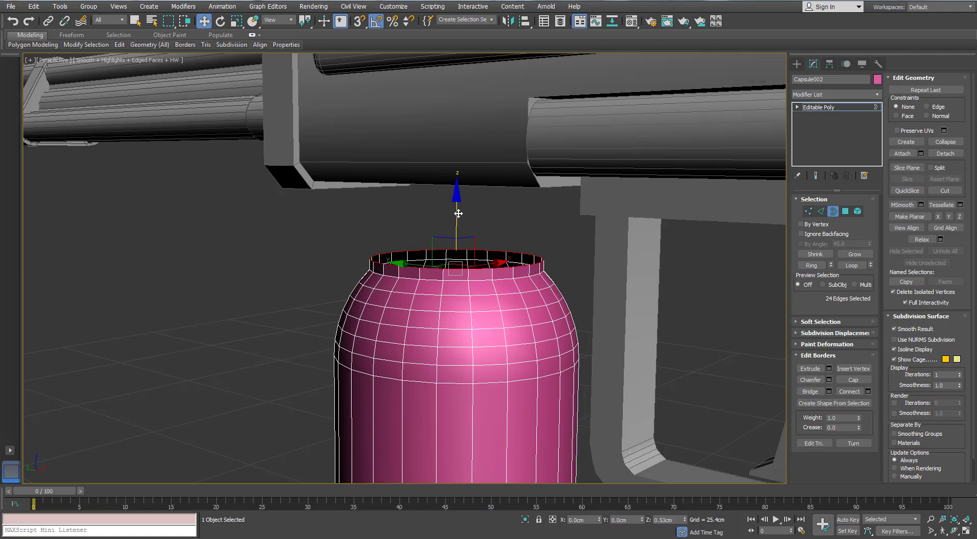
pyautogui.press('r')
pyautogui.moveTo(449, 253); pyautogui.dragTo(448, 260)
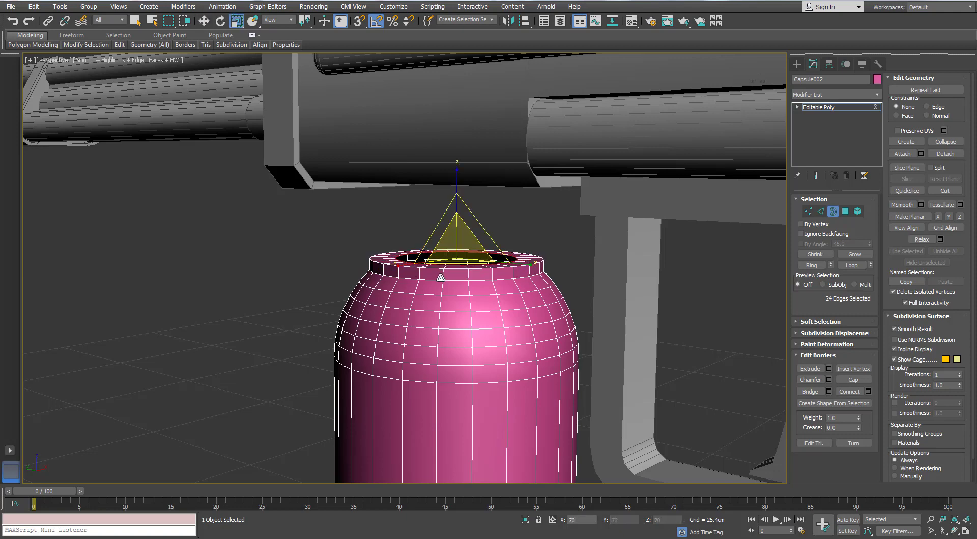
# Isolate the tank and extend its inner border upward into a short tapered neck with an inward lip.
pyautogui.press('w')
pyautogui.scroll(3, 449, 255)
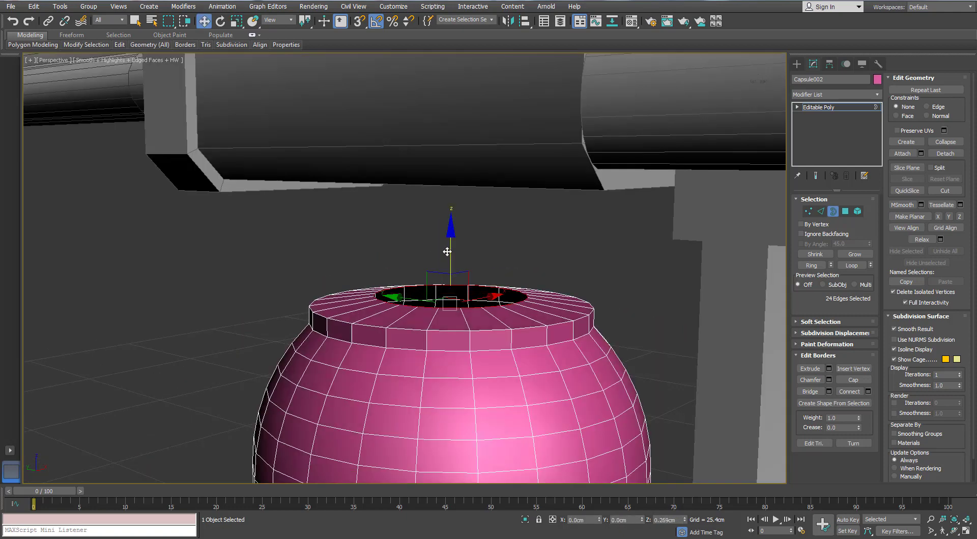
pyautogui.hotkey('alt', 'q')
pyautogui.keyDown('shift'); pyautogui.moveTo(417, 207); pyautogui.dragTo(412, 231); pyautogui.keyUp('shift')
pyautogui.press('r')
pyautogui.press('w')
pyautogui.moveTo(419, 188); pyautogui.dragTo(419, 180)
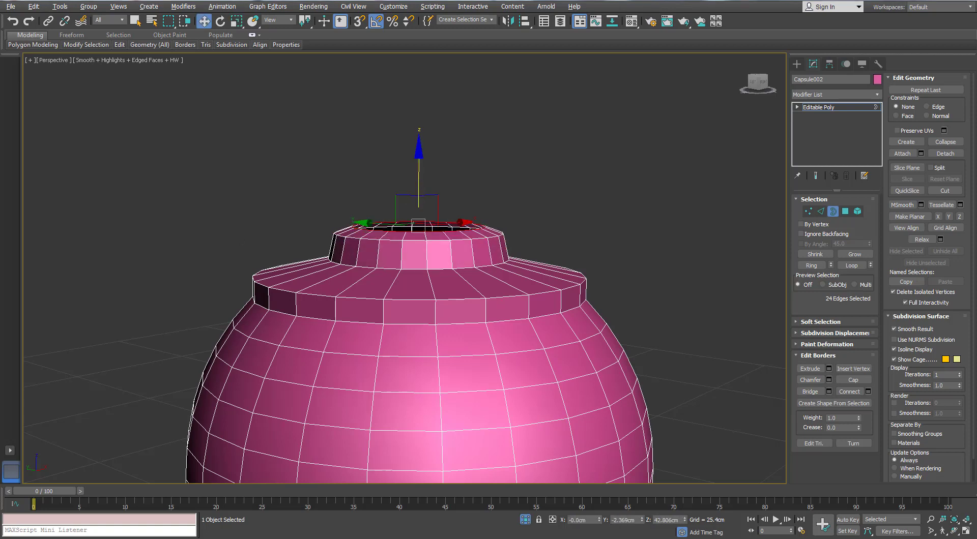
# Exit isolation, leave border editing and deselect the tank.
pyautogui.click(524, 519)
pyautogui.scroll(-8, 432, 270)
pyautogui.scroll(3, 539, 250)
pyautogui.click(832, 211)
pyautogui.click(612, 262)
# Clone the four valve parts at the gun's rear end as instances next to the tank's neck.
pyautogui.scroll(7, 562, 245)
pyautogui.click(517, 254)
pyautogui.keyDown('ctrl'); pyautogui.click(584, 251); pyautogui.keyUp('ctrl')
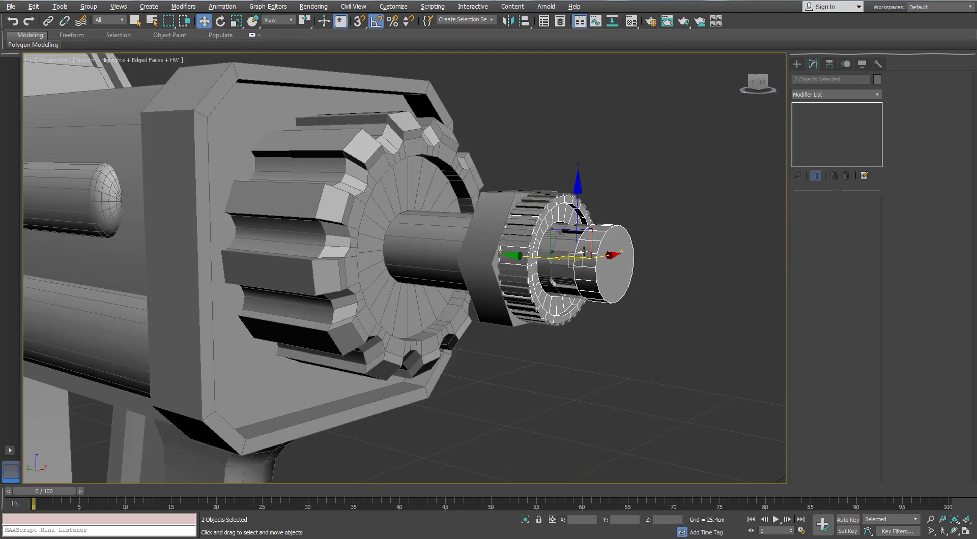
pyautogui.keyDown('ctrl'); pyautogui.click(561, 263); pyautogui.keyUp('ctrl')
pyautogui.press('z')
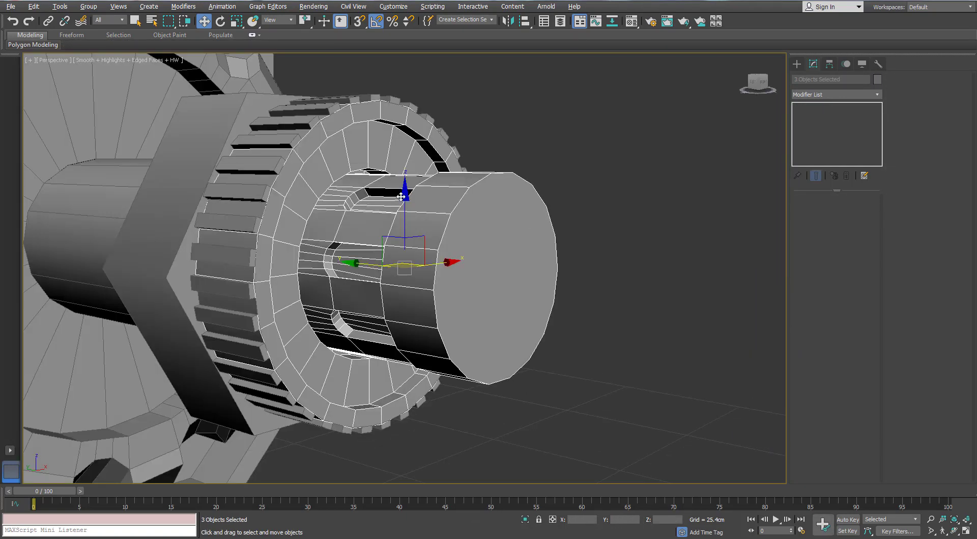
pyautogui.keyDown('ctrl'); pyautogui.click(310, 121); pyautogui.keyUp('ctrl')
pyautogui.scroll(-7, 310, 121)
pyautogui.scroll(-2, 403, 159)
pyautogui.moveTo(404, 160)
pyautogui.mouseDown(button='middle')
pyautogui.moveTo(522, 176)
pyautogui.moveTo(544, 167)
pyautogui.mouseUp(button='middle')
pyautogui.moveTo(476, 139)
pyautogui.keyDown('shift'); pyautogui.mouseDown()
pyautogui.moveTo(139, 240)
pyautogui.moveTo(137, 258)
pyautogui.moveTo(101, 229)
pyautogui.mouseUp(); pyautogui.keyUp('shift')
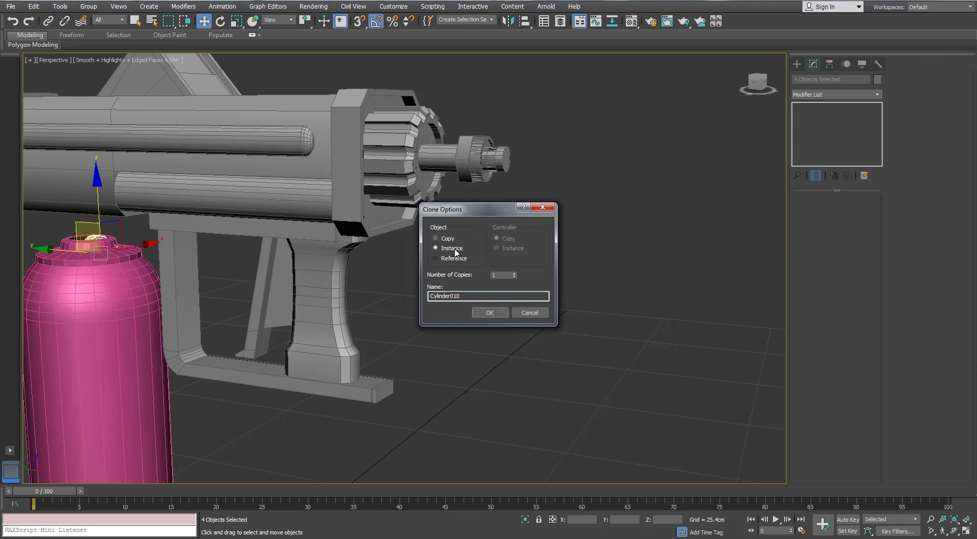
pyautogui.click(488, 313)
# Rotate the cloned valve parts upright and move them onto the tank's neck opening.
pyautogui.scroll(6, 302, 255)
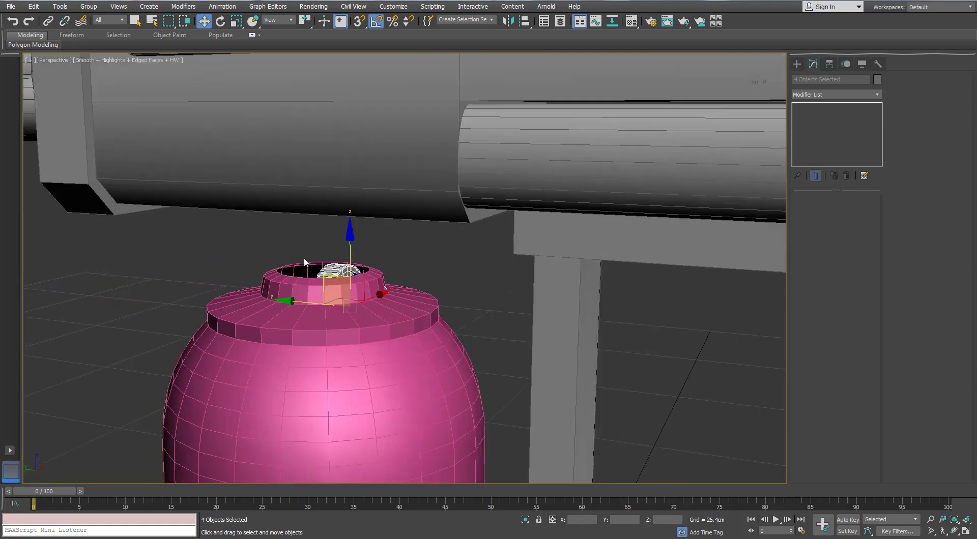
pyautogui.press('e')
pyautogui.moveTo(424, 276); pyautogui.dragTo(382, 250)
pyautogui.press('w')
pyautogui.keyDown('alt'); pyautogui.moveTo(381, 276); pyautogui.dragTo(352, 293, button='middle'); pyautogui.keyUp('alt')
pyautogui.moveTo(336, 297); pyautogui.dragTo(317, 216)
pyautogui.keyDown('alt'); pyautogui.moveTo(305, 260); pyautogui.dragTo(410, 314, button='middle'); pyautogui.keyUp('alt')
pyautogui.scroll(2, 362, 264)
# Isolate the tank together with the cloned valve parts.
pyautogui.keyDown('ctrl'); pyautogui.click(409, 314); pyautogui.keyUp('ctrl')
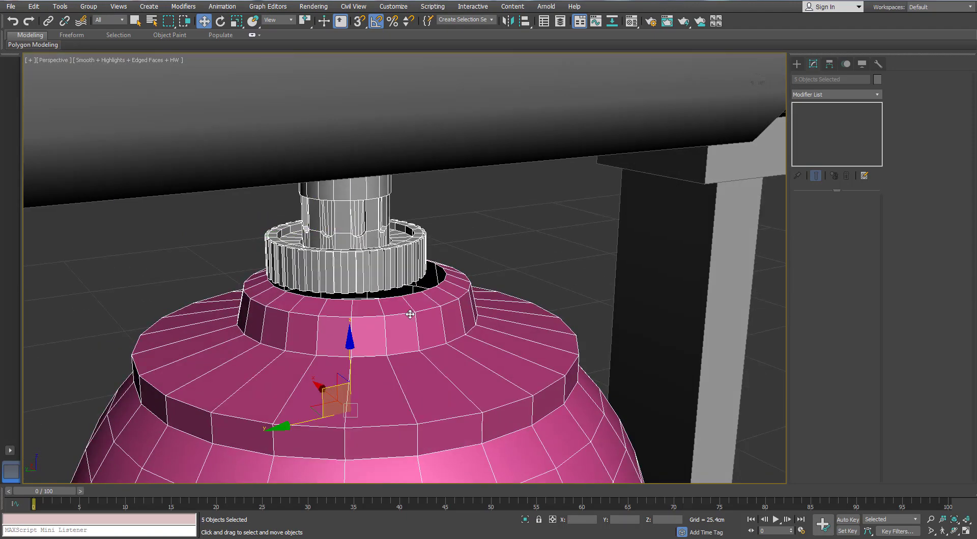
pyautogui.press('z')
pyautogui.scroll(2, 427, 203)
pyautogui.press('t')
pyautogui.scroll(2, 607, 441)
# Align the four cloned valve parts to the tank by pivot point in the X, Y and Z positions.
pyautogui.click(447, 364)
pyautogui.keyDown('alt'); pyautogui.moveTo(447, 364); pyautogui.dragTo(503, 310, button='middle'); pyautogui.keyUp('alt')
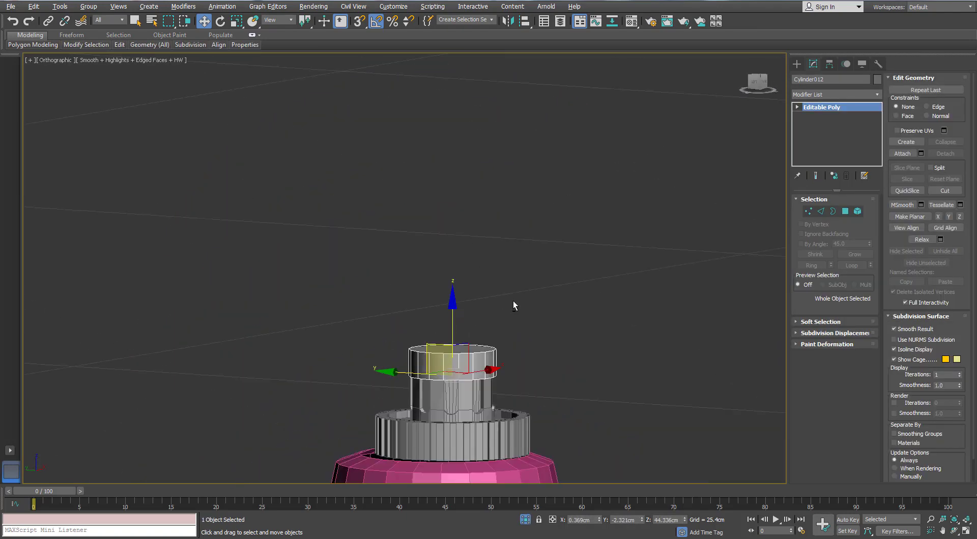
pyautogui.moveTo(391, 429); pyautogui.dragTo(392, 428)
pyautogui.press('t')
pyautogui.press('z')
pyautogui.scroll(-3, 410, 415)
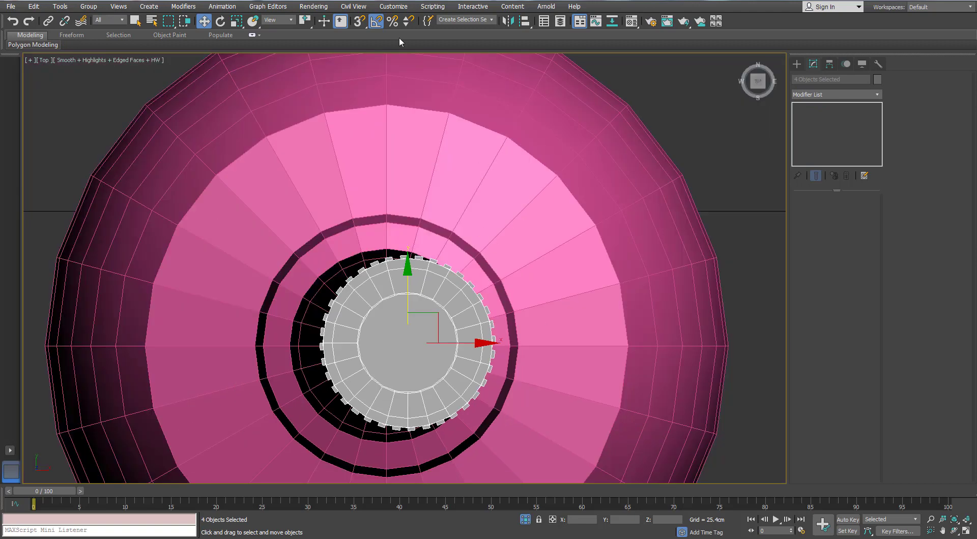
pyautogui.click(525, 26)
pyautogui.click(524, 160)
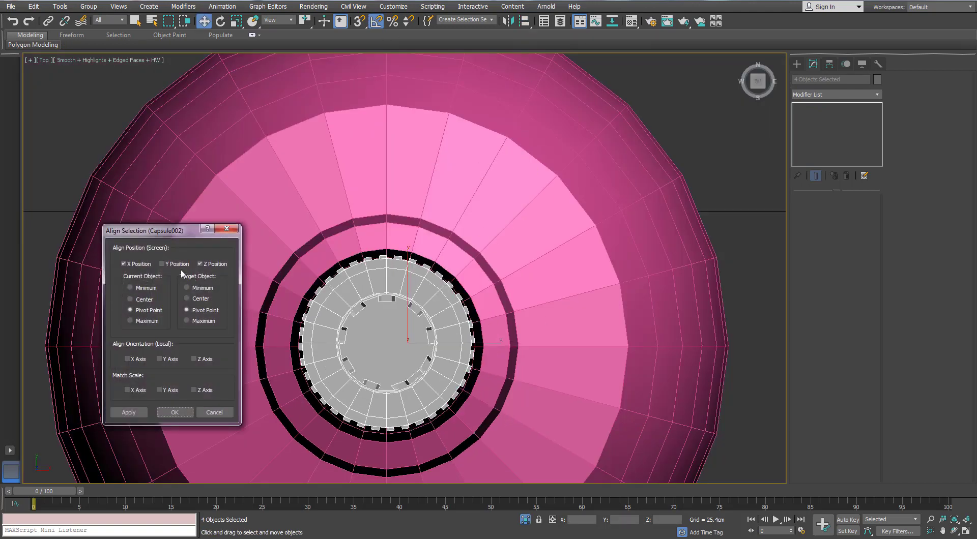
pyautogui.click(168, 263)
pyautogui.click(201, 264)
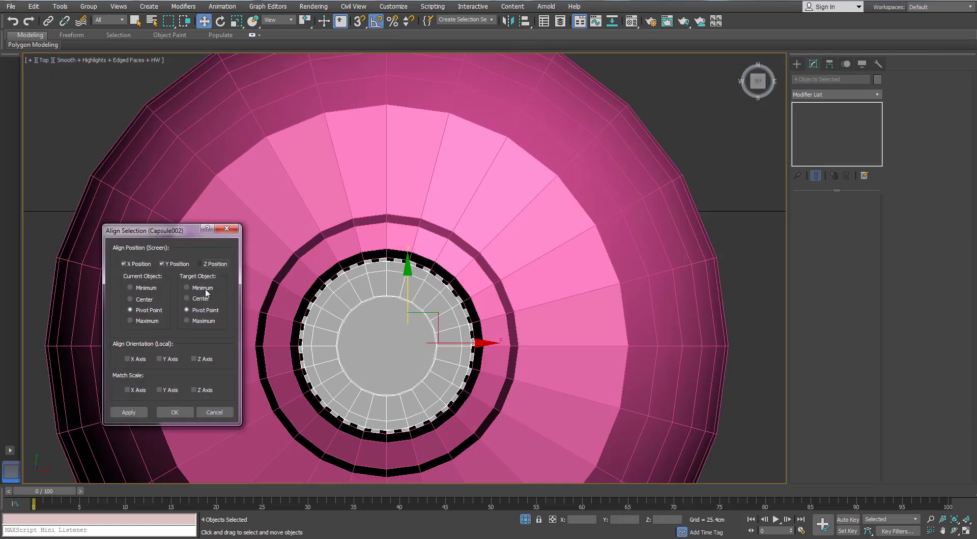
pyautogui.click(202, 263)
pyautogui.click(175, 412)
pyautogui.scroll(-4, 305, 337)
pyautogui.keyDown('alt'); pyautogui.moveTo(290, 376); pyautogui.dragTo(359, 317, button='middle'); pyautogui.keyUp('alt')
pyautogui.hotkey('shift', 'z')
pyautogui.hotkey('shift', 'z')
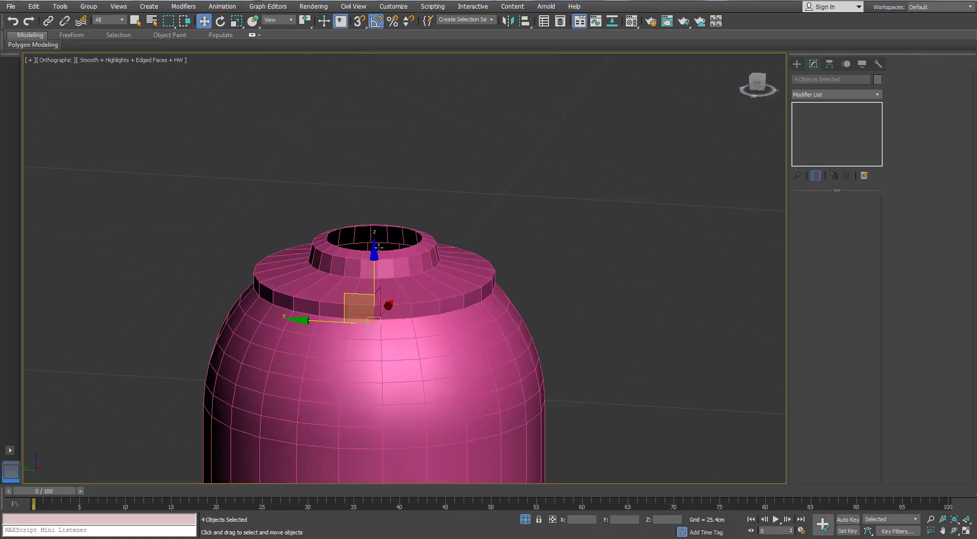
# Raise the four cloned valve parts so they sit above the tank's neck opening.
pyautogui.moveTo(371, 173); pyautogui.dragTo(372, 158)
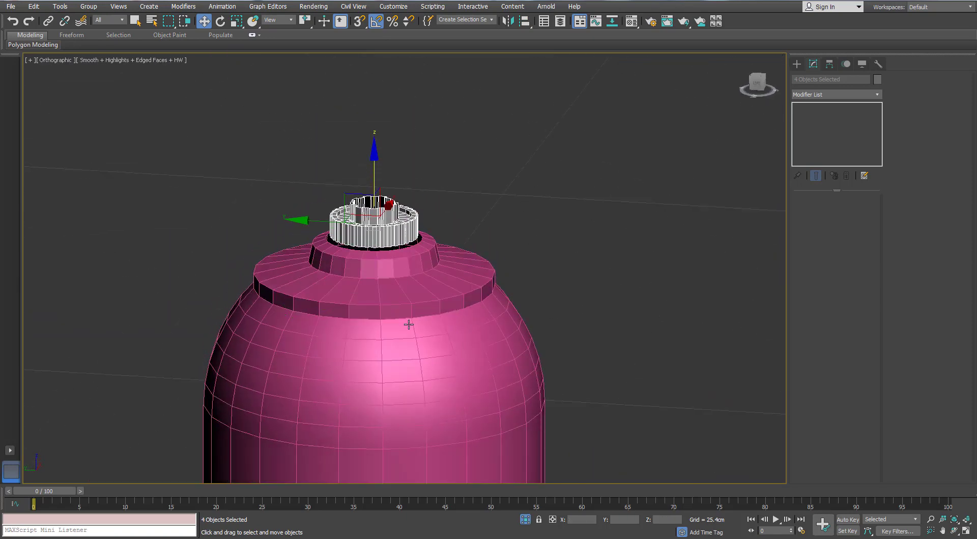
pyautogui.press('p')
pyautogui.press('z')
pyautogui.scroll(-2, 409, 324)
pyautogui.moveTo(410, 323); pyautogui.dragTo(447, 295, button='middle')
# Try to scale two of the valve parts, and undo the change.
pyautogui.click(478, 287)
pyautogui.keyDown('ctrl'); pyautogui.click(486, 294); pyautogui.keyUp('ctrl')
pyautogui.press('r')
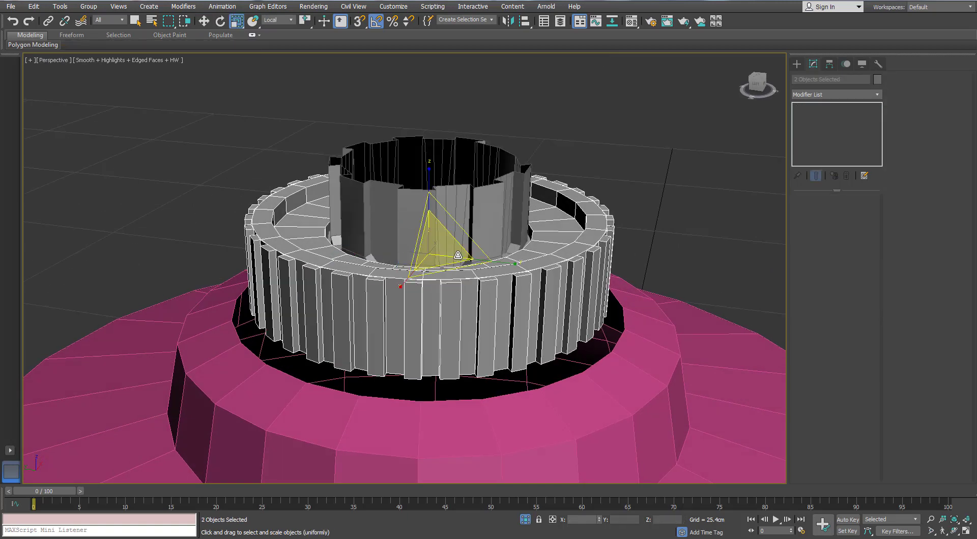
pyautogui.moveTo(453, 269); pyautogui.dragTo(452, 253)
pyautogui.scroll(-2, 452, 267)
pyautogui.moveTo(451, 275)
pyautogui.keyDown('alt'); pyautogui.mouseDown(button='middle')
pyautogui.moveTo(437, 253)
pyautogui.moveTo(446, 281)
pyautogui.mouseUp(button='middle'); pyautogui.keyUp('alt')
pyautogui.hotkey('ctrl', 'z')
pyautogui.hotkey('ctrl', 'z')
# Scale three of the valve parts to 125% in X and Y, keeping Z at 100%.
pyautogui.moveTo(447, 281); pyautogui.dragTo(450, 285)
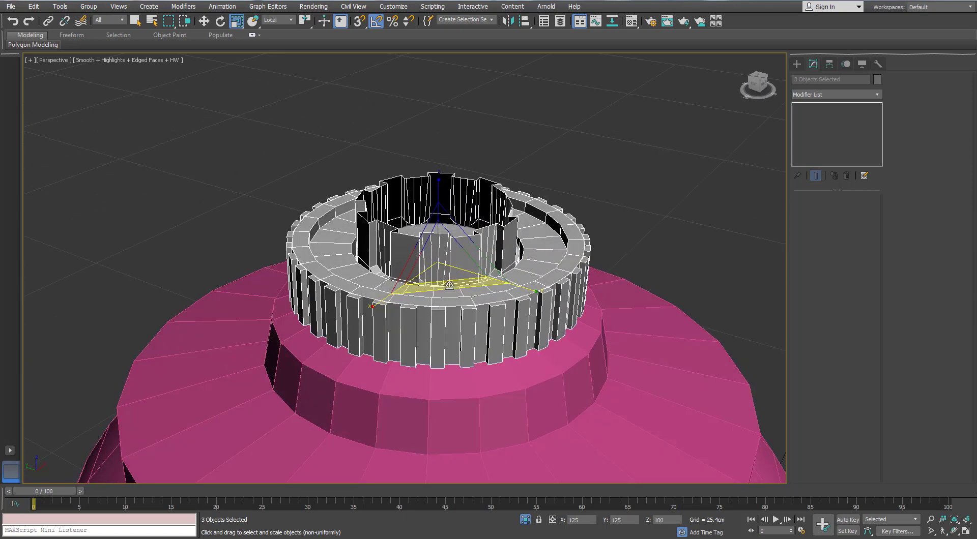
pyautogui.keyDown('alt'); pyautogui.moveTo(449, 285); pyautogui.dragTo(459, 261, button='middle'); pyautogui.keyUp('alt')
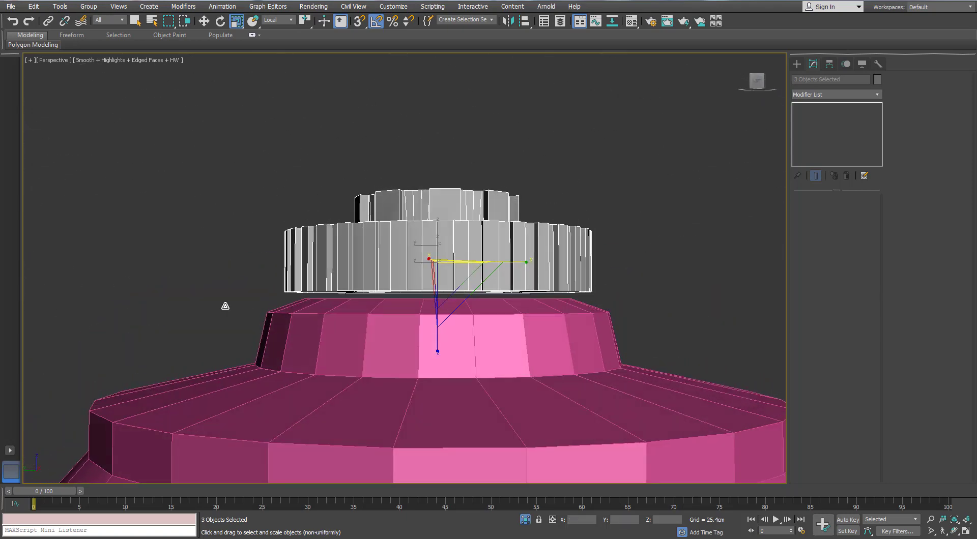
# Select the ring of polygons around the tank's neck opening and scale it slightly outward.
pyautogui.click(432, 352)
pyautogui.scroll(-5, 433, 352)
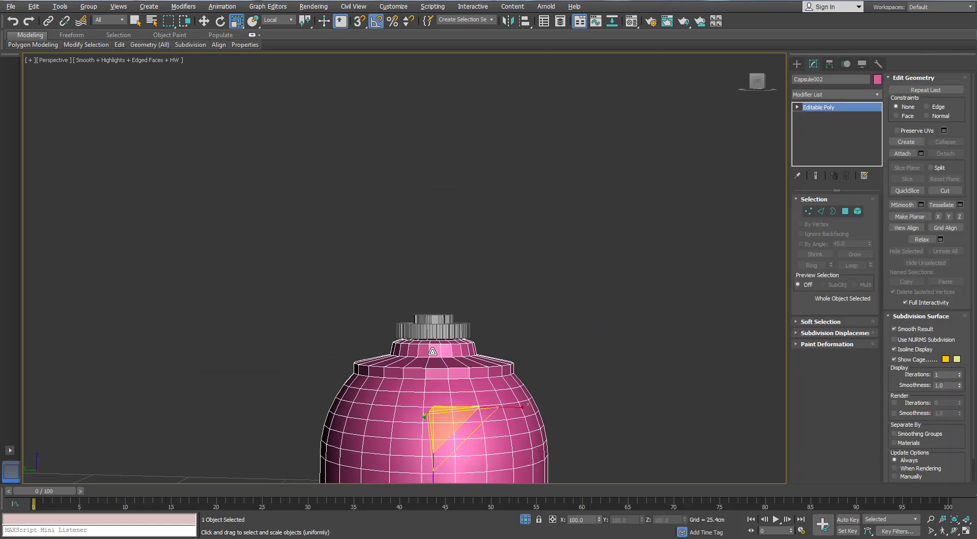
pyautogui.click(832, 212)
pyautogui.press('z')
pyautogui.keyDown('ctrl'); pyautogui.click(844, 211); pyautogui.keyUp('ctrl')
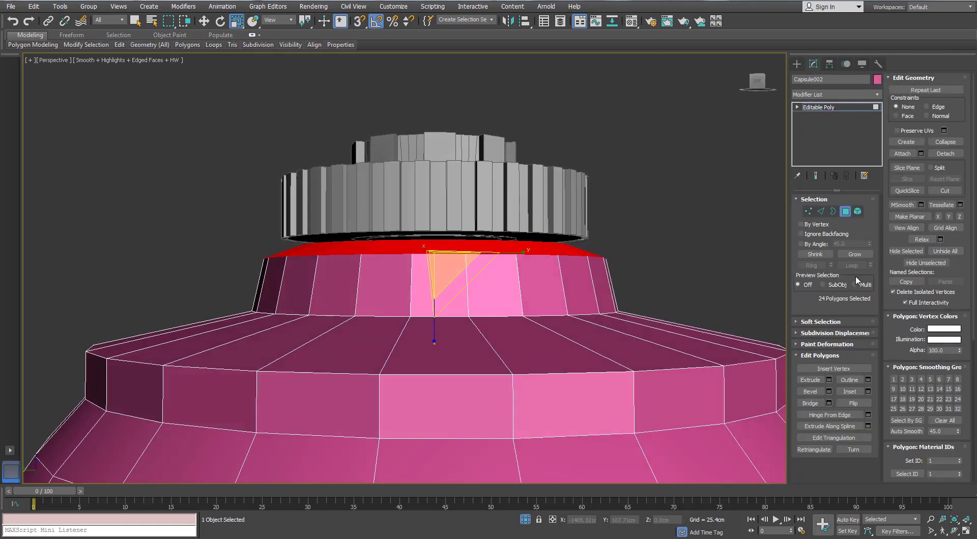
pyautogui.keyDown('alt'); pyautogui.moveTo(450, 254); pyautogui.dragTo(449, 285, button='middle'); pyautogui.keyUp('alt')
pyautogui.moveTo(448, 284); pyautogui.dragTo(447, 280)
pyautogui.keyDown('alt'); pyautogui.moveTo(447, 279); pyautogui.dragTo(432, 254, button='middle'); pyautogui.keyUp('alt')
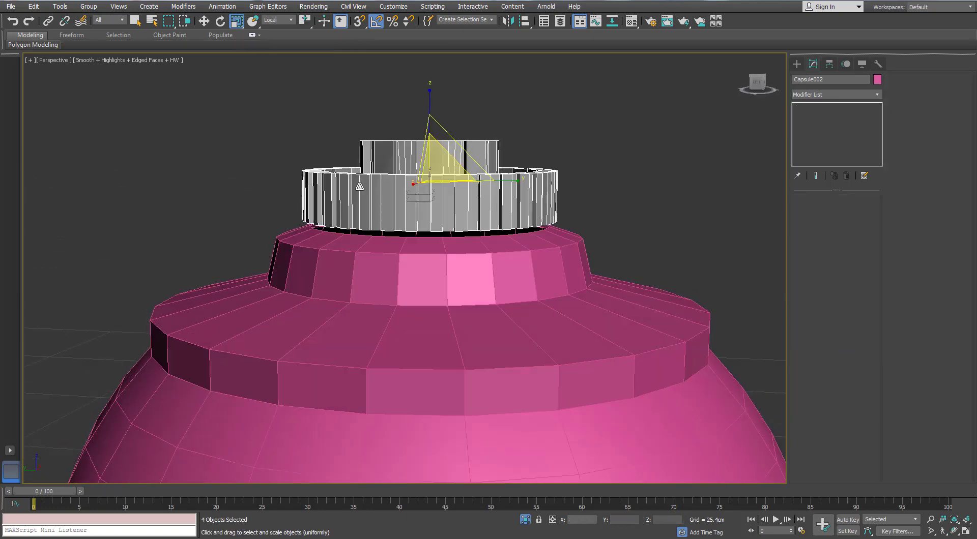
# Lower the four valve parts along Z so they rest on the tank's neck.
pyautogui.keyDown('alt'); pyautogui.moveTo(359, 187); pyautogui.dragTo(387, 214, button='middle'); pyautogui.keyUp('alt')
pyautogui.press('w')
pyautogui.moveTo(426, 144); pyautogui.dragTo(426, 153)
pyautogui.keyDown('alt'); pyautogui.moveTo(408, 183); pyautogui.dragTo(427, 238, button='middle'); pyautogui.keyUp('alt')
pyautogui.keyDown('alt'); pyautogui.moveTo(292, 254); pyautogui.dragTo(487, 200, button='middle'); pyautogui.keyUp('alt')
# Inspect the tooth tops and notches of the valve's inner ring, both isolated and within the tank assembly.
pyautogui.click(464, 254)
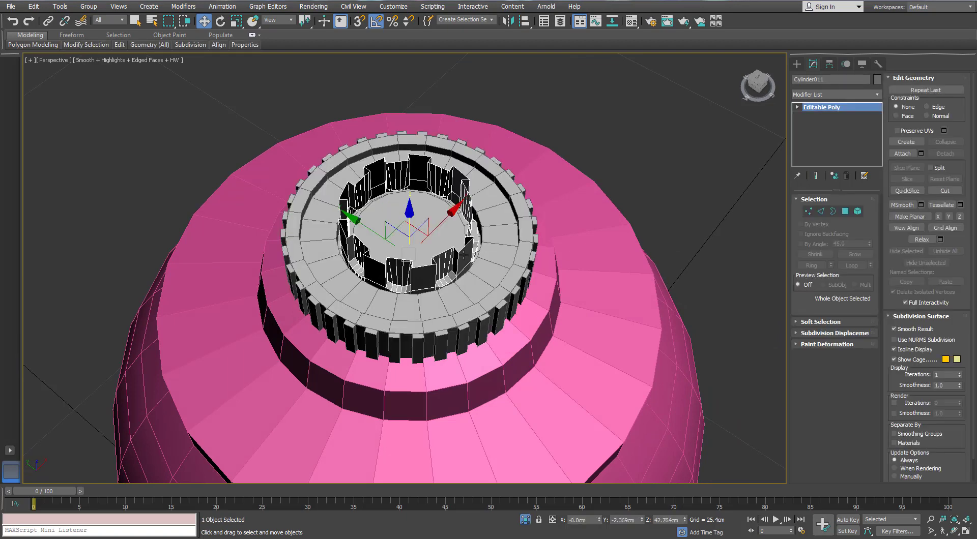
pyautogui.keyDown('alt'); pyautogui.moveTo(467, 238); pyautogui.dragTo(475, 203, button='middle'); pyautogui.keyUp('alt')
pyautogui.scroll(5, 417, 219)
pyautogui.scroll(-5, 423, 254)
pyautogui.moveTo(420, 243)
pyautogui.keyDown('alt'); pyautogui.mouseDown(button='middle')
pyautogui.moveTo(422, 253)
pyautogui.moveTo(433, 238)
pyautogui.mouseUp(button='middle'); pyautogui.keyUp('alt')
pyautogui.scroll(4, 437, 234)
pyautogui.scroll(-5, 439, 244)
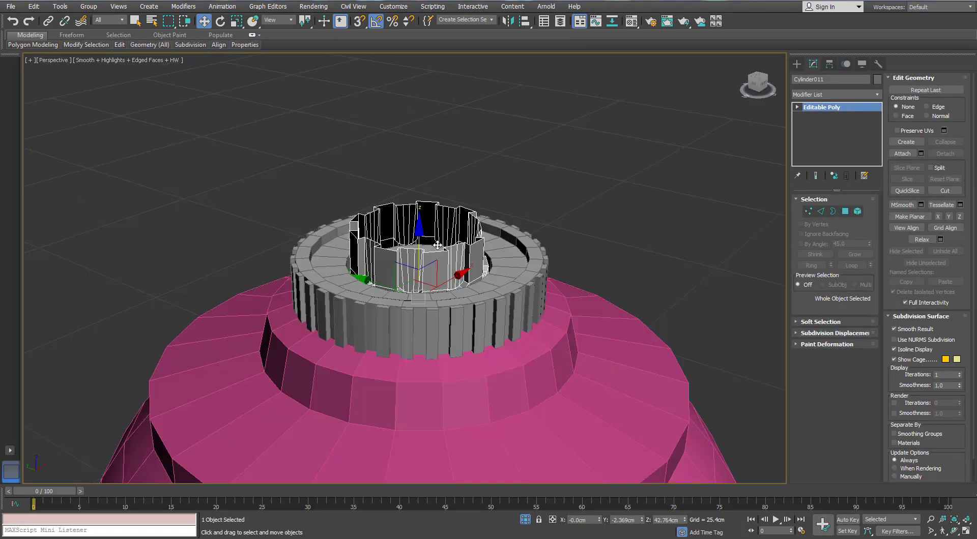
pyautogui.keyDown('alt'); pyautogui.moveTo(464, 258); pyautogui.dragTo(494, 254, button='middle'); pyautogui.keyUp('alt')
pyautogui.scroll(5, 463, 255)
pyautogui.click(820, 211)
pyautogui.click(620, 250)
pyautogui.keyDown('alt'); pyautogui.moveTo(644, 214); pyautogui.dragTo(592, 229, button='middle'); pyautogui.keyUp('alt')
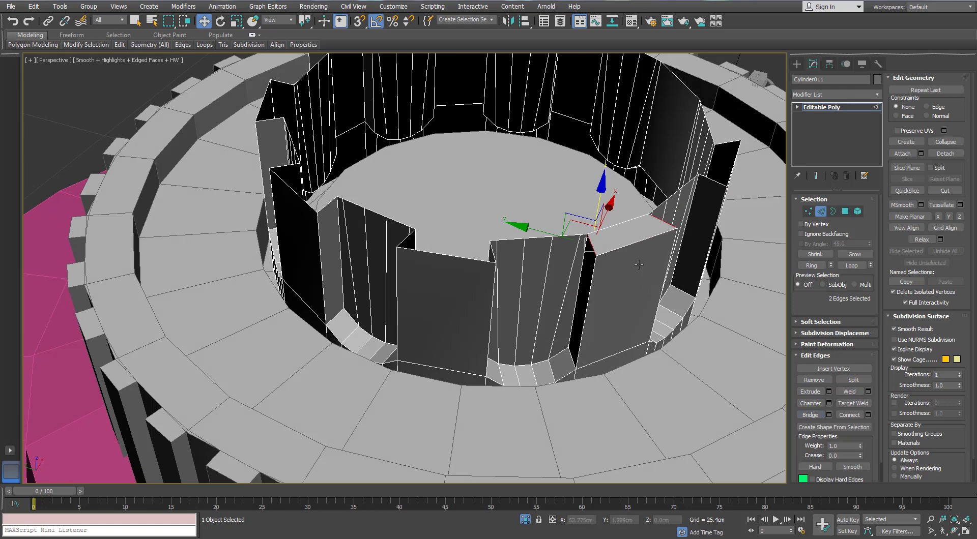
pyautogui.scroll(-5, 639, 265)
pyautogui.moveTo(638, 264); pyautogui.dragTo(517, 242, button='middle')
pyautogui.scroll(5, 325, 237)
pyautogui.hotkey('alt', 'q')
pyautogui.keyDown('alt'); pyautogui.moveTo(425, 242); pyautogui.dragTo(480, 242, button='middle'); pyautogui.keyUp('alt')
pyautogui.scroll(-2, 480, 242)
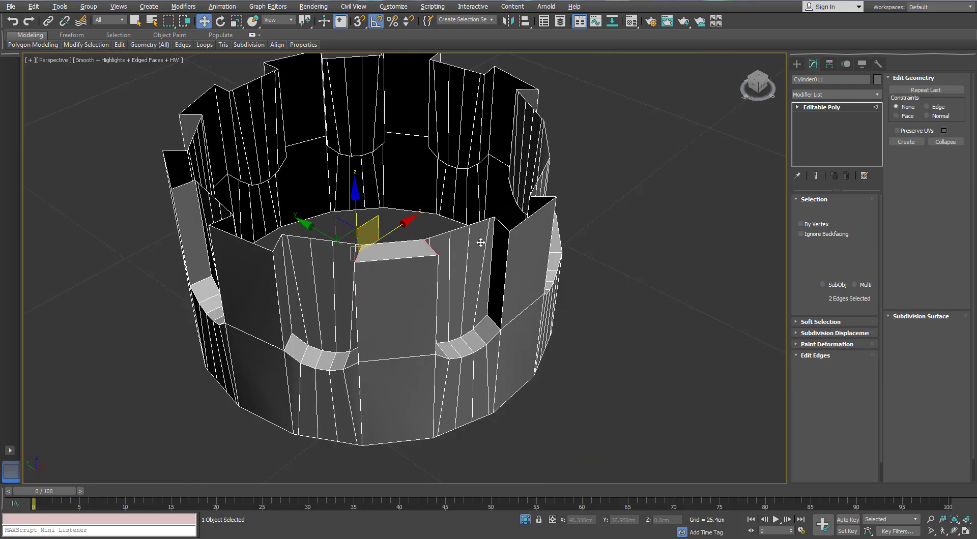
pyautogui.hotkey('alt', 'q')
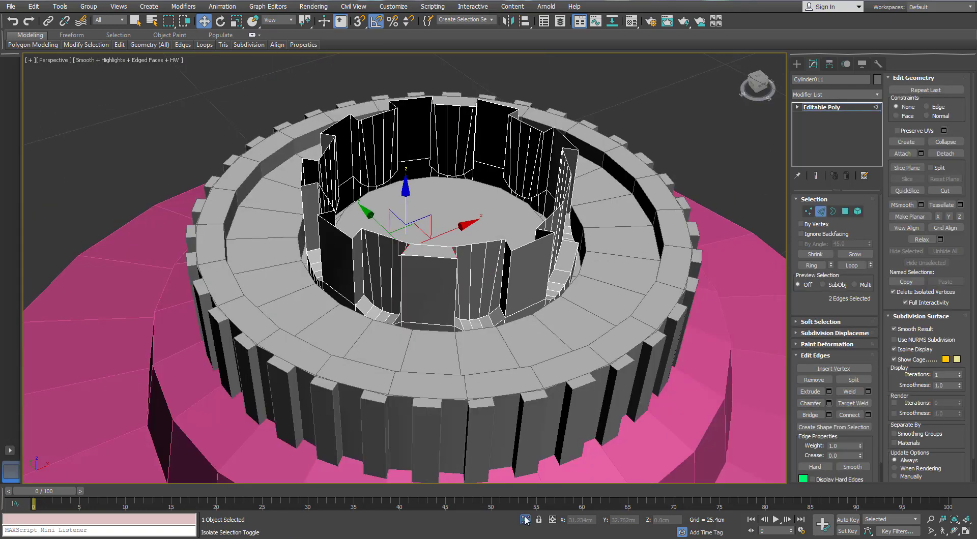
# Show the whole gun and examine the original valve assembly at its rear end.
pyautogui.click(526, 520)
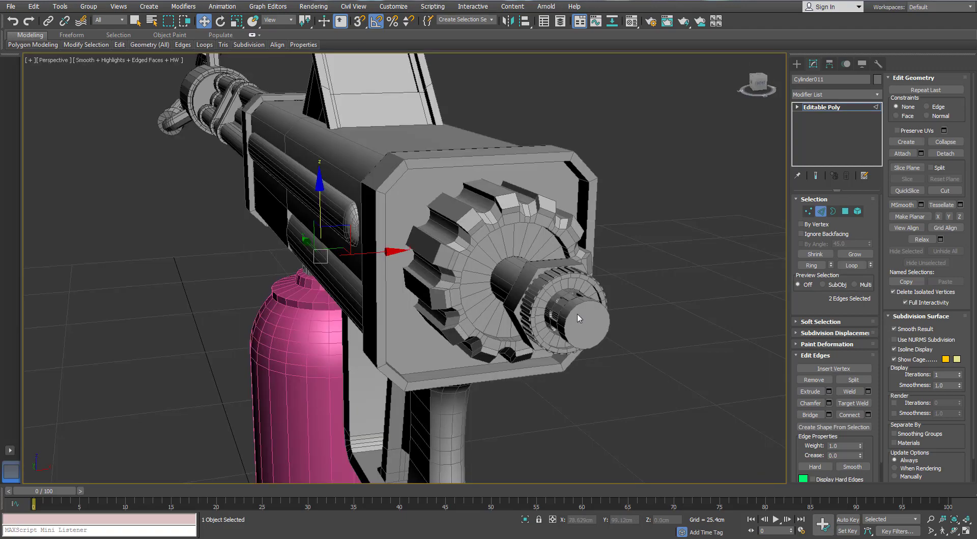
pyautogui.moveTo(576, 314)
pyautogui.keyDown('alt'); pyautogui.mouseDown(button='middle')
pyautogui.moveTo(551, 312)
pyautogui.moveTo(559, 309)
pyautogui.mouseUp(button='middle'); pyautogui.keyUp('alt')
pyautogui.scroll(3, 372, 275)
pyautogui.scroll(-3, 311, 298)
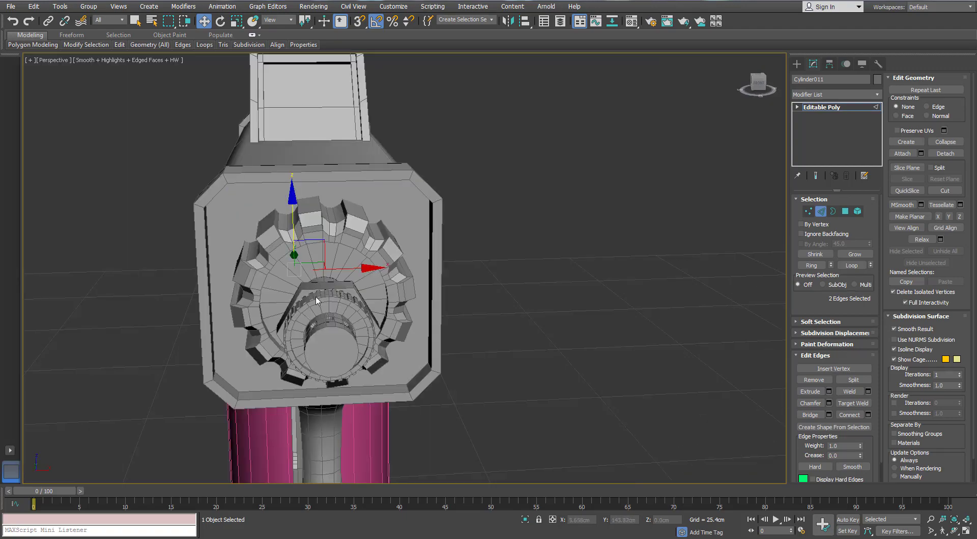
# Isolate the notched inner ring of the tank's valve.
pyautogui.hotkey('alt', 'q')
pyautogui.rightClick(402, 294)
pyautogui.click(382, 408)
pyautogui.scroll(-4, 386, 346)
pyautogui.keyDown('alt'); pyautogui.moveTo(382, 348); pyautogui.dragTo(326, 382, button='middle'); pyautogui.keyUp('alt')
pyautogui.scroll(3, 296, 365)
# Select the short side edges at the tooth tops around the notched ring's upper rim.
pyautogui.press('2')
pyautogui.click(364, 305)
pyautogui.keyDown('ctrl'); pyautogui.click(333, 283); pyautogui.keyUp('ctrl')
pyautogui.keyDown('ctrl'); pyautogui.click(320, 252); pyautogui.keyUp('ctrl')
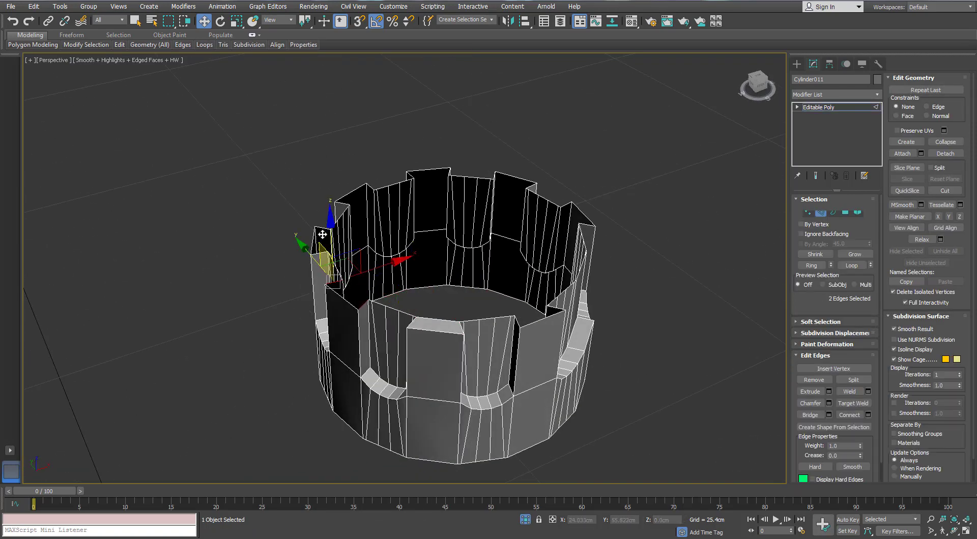
pyautogui.keyDown('ctrl'); pyautogui.click(350, 198); pyautogui.keyUp('ctrl')
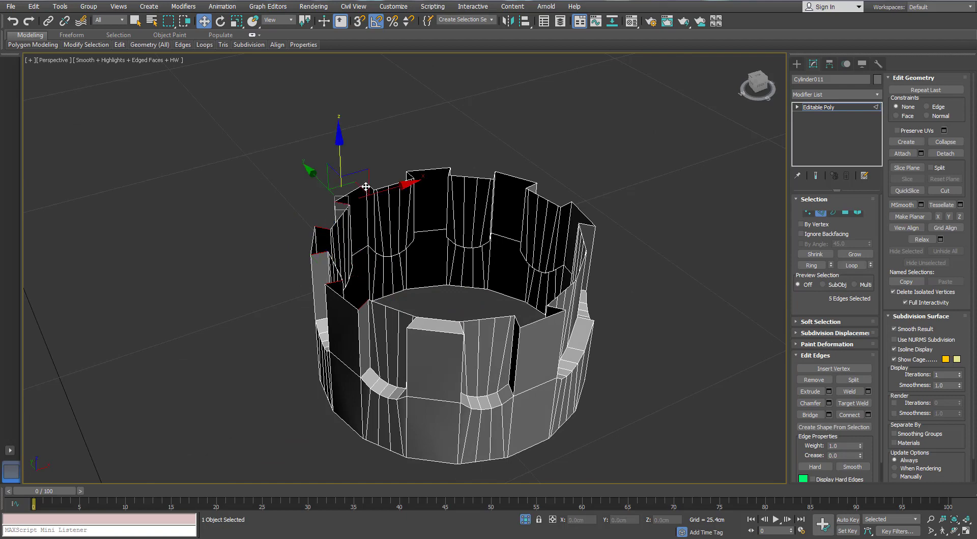
pyautogui.keyDown('ctrl'); pyautogui.click(367, 187); pyautogui.keyUp('ctrl')
pyautogui.keyDown('ctrl'); pyautogui.click(411, 176); pyautogui.keyUp('ctrl')
pyautogui.keyDown('alt'); pyautogui.moveTo(458, 210); pyautogui.dragTo(442, 235, button='middle'); pyautogui.keyUp('alt')
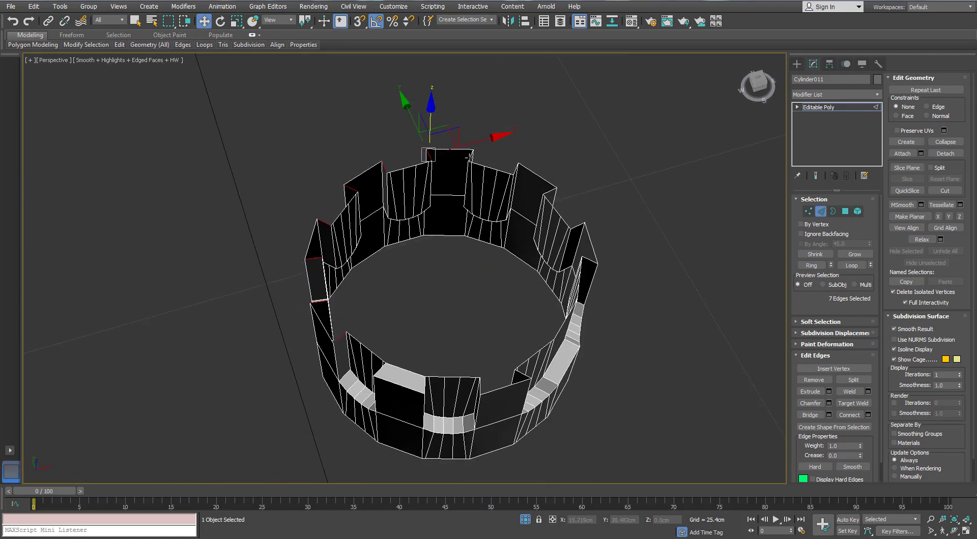
pyautogui.keyDown('ctrl'); pyautogui.click(514, 170); pyautogui.keyUp('ctrl')
pyautogui.keyDown('alt'); pyautogui.moveTo(506, 176); pyautogui.dragTo(453, 174, button='middle'); pyautogui.keyUp('alt')
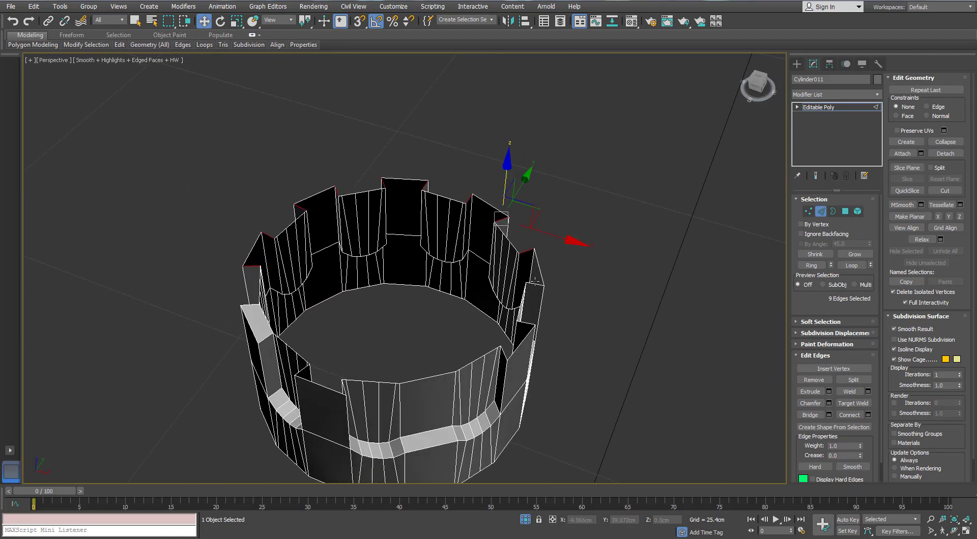
pyautogui.keyDown('alt'); pyautogui.moveTo(387, 355); pyautogui.dragTo(343, 350, button='middle'); pyautogui.keyUp('alt')
pyautogui.keyDown('alt'); pyautogui.moveTo(398, 297); pyautogui.dragTo(471, 350, button='middle'); pyautogui.keyUp('alt')
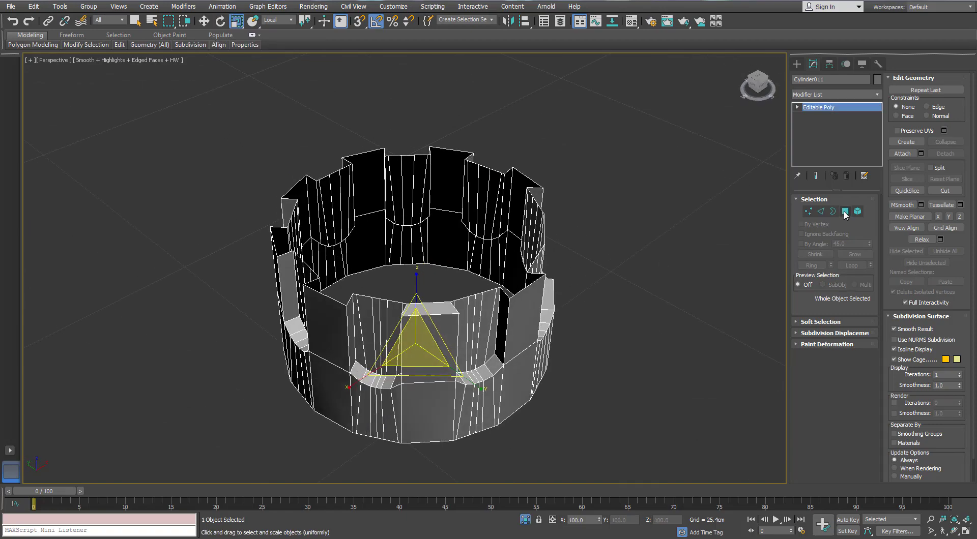
# Delete all of the ring's polygons except one capped tooth and the adjoining notch halves.
pyautogui.click(845, 212)
pyautogui.keyDown('alt'); pyautogui.moveTo(437, 244); pyautogui.dragTo(490, 313, button='middle'); pyautogui.keyUp('alt')
pyautogui.hotkey('ctrl', 'd')
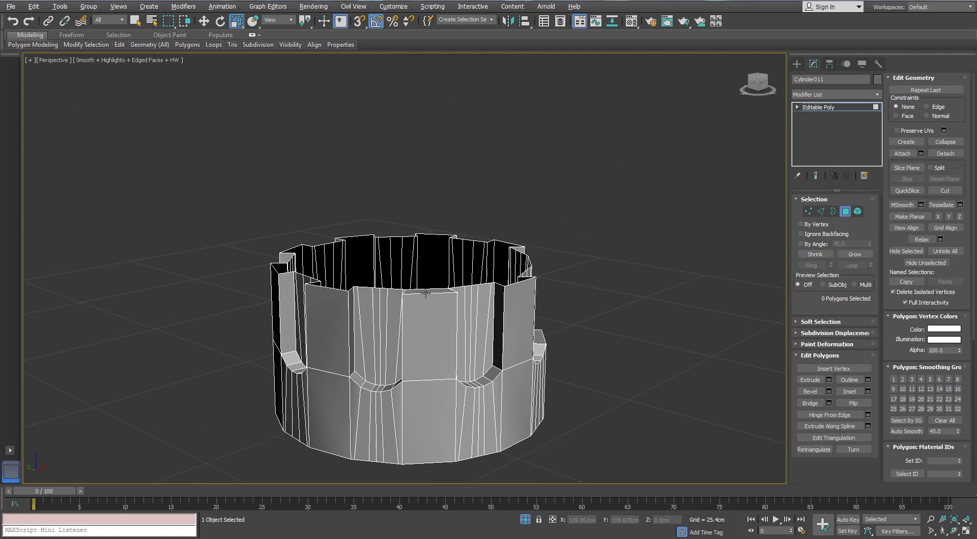
pyautogui.keyDown('alt'); pyautogui.moveTo(624, 275); pyautogui.dragTo(425, 366, button='middle'); pyautogui.keyUp('alt')
pyautogui.moveTo(424, 466); pyautogui.dragTo(424, 471)
pyautogui.keyDown('alt'); pyautogui.moveTo(425, 471); pyautogui.dragTo(431, 422, button='middle'); pyautogui.keyUp('alt')
pyautogui.click(862, 255)
pyautogui.click(863, 254)
pyautogui.click(862, 254)
pyautogui.keyDown('alt'); pyautogui.moveTo(573, 324); pyautogui.dragTo(495, 285, button='middle'); pyautogui.keyUp('alt')
pyautogui.hotkey('ctrl', 'i')
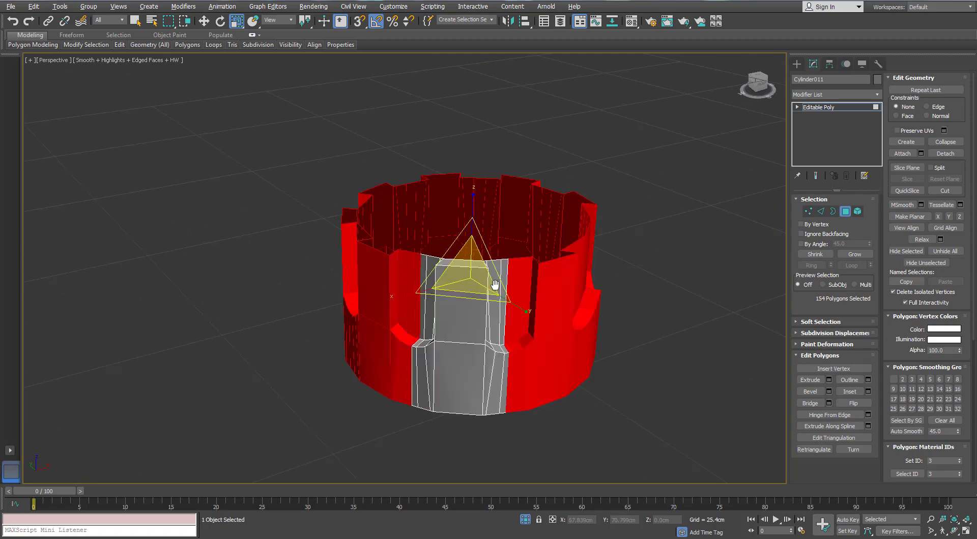
pyautogui.press('Delete')
# Target weld the surplus vertices on the notch walls at both sides of the remaining tooth segment.
pyautogui.press('1')
pyautogui.keyDown('alt'); pyautogui.moveTo(494, 284); pyautogui.dragTo(483, 286, button='middle'); pyautogui.keyUp('alt')
pyautogui.click(484, 286)
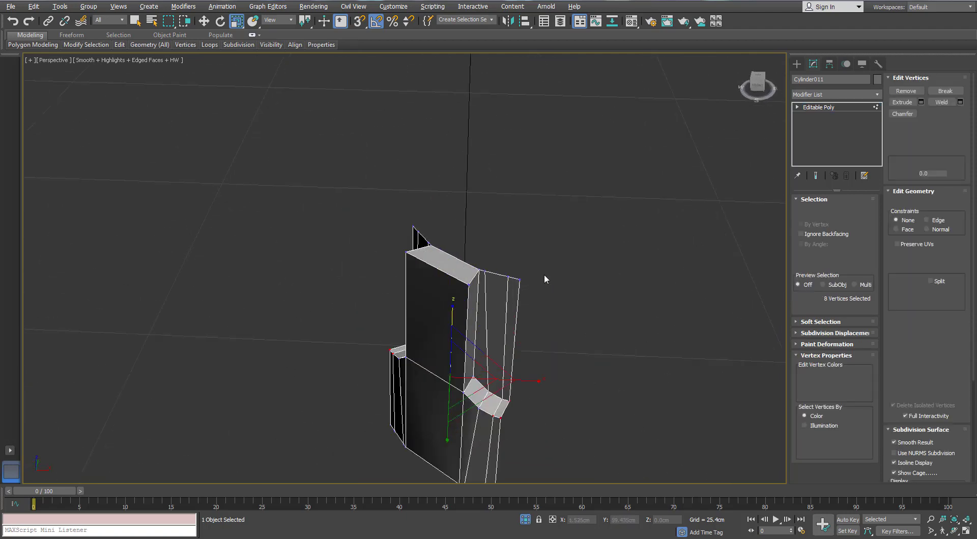
pyautogui.scroll(3, 442, 306)
pyautogui.scroll(-2, 448, 301)
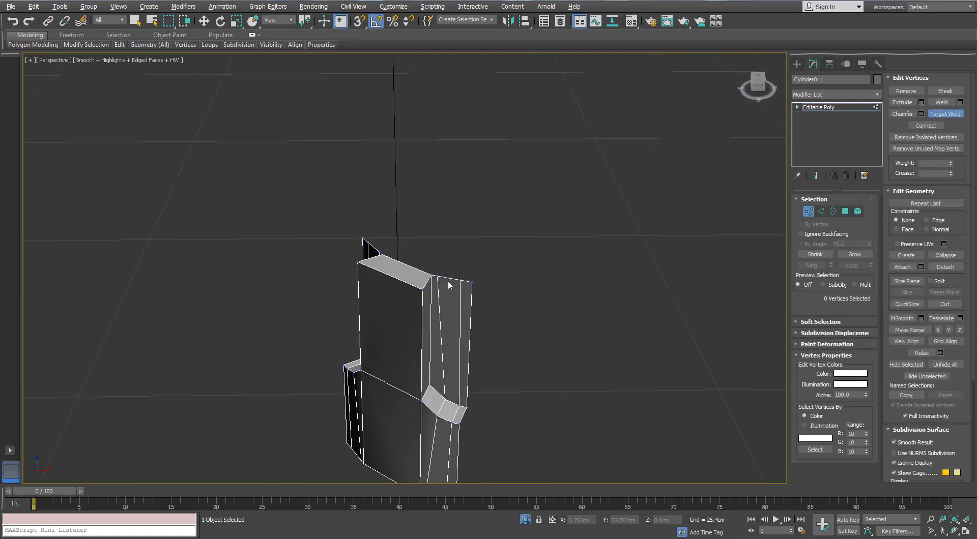
pyautogui.keyDown('alt'); pyautogui.moveTo(432, 275); pyautogui.dragTo(713, 281, button='middle'); pyautogui.keyUp('alt')
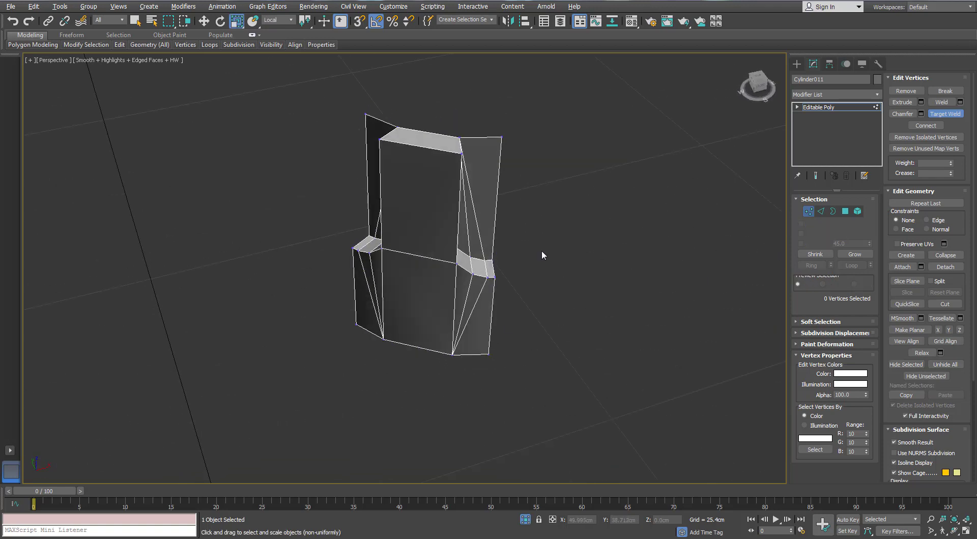
# Clone the tooth segment by rotating it around its pivot to form a full ring of nine teeth.
pyautogui.press('1')
pyautogui.press('e')
pyautogui.moveTo(497, 273)
pyautogui.keyDown('shift'); pyautogui.mouseDown()
pyautogui.moveTo(509, 273)
pyautogui.moveTo(494, 282)
pyautogui.mouseUp(); pyautogui.keyUp('shift')
pyautogui.click(515, 273)
pyautogui.click(446, 239)
pyautogui.click(485, 311)
pyautogui.moveTo(381, 265)
pyautogui.keyDown('alt'); pyautogui.mouseDown(button='middle')
pyautogui.moveTo(424, 240)
pyautogui.moveTo(482, 344)
pyautogui.moveTo(465, 395)
pyautogui.mouseUp(button='middle'); pyautogui.keyUp('alt')
pyautogui.scroll(-3, 481, 344)
# Attach the cloned tooth segments into one Editable Poly object.
pyautogui.click(903, 155)
pyautogui.hotkey('alt', 'q')
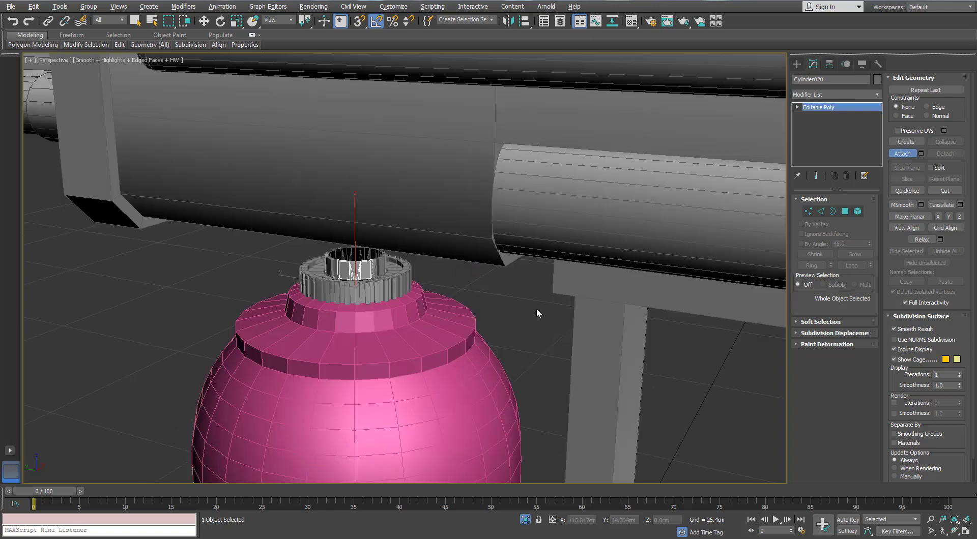
pyautogui.scroll(5, 369, 266)
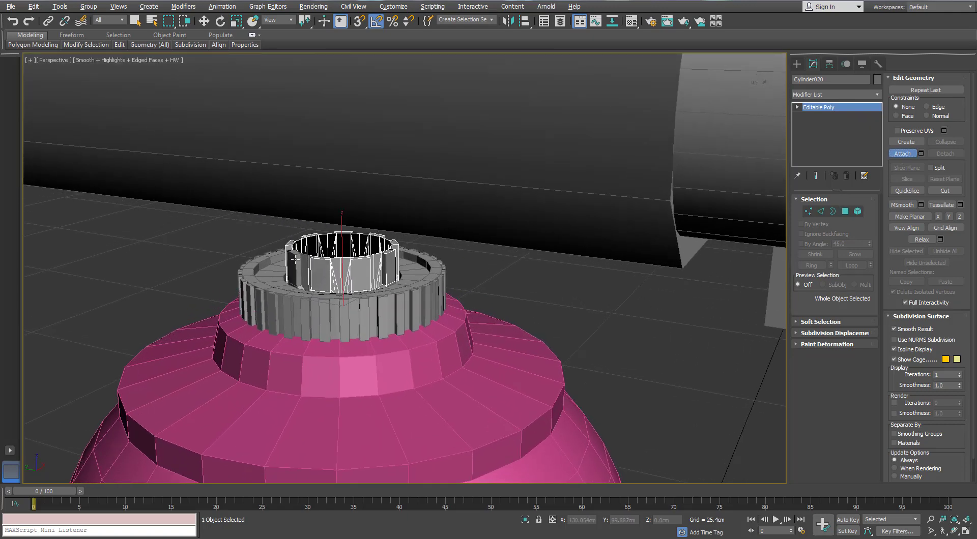
# Isolate the attached ring and weld all its vertices to join the tooth segments.
pyautogui.hotkey('alt', 'q')
pyautogui.click(831, 212)
pyautogui.click(520, 273)
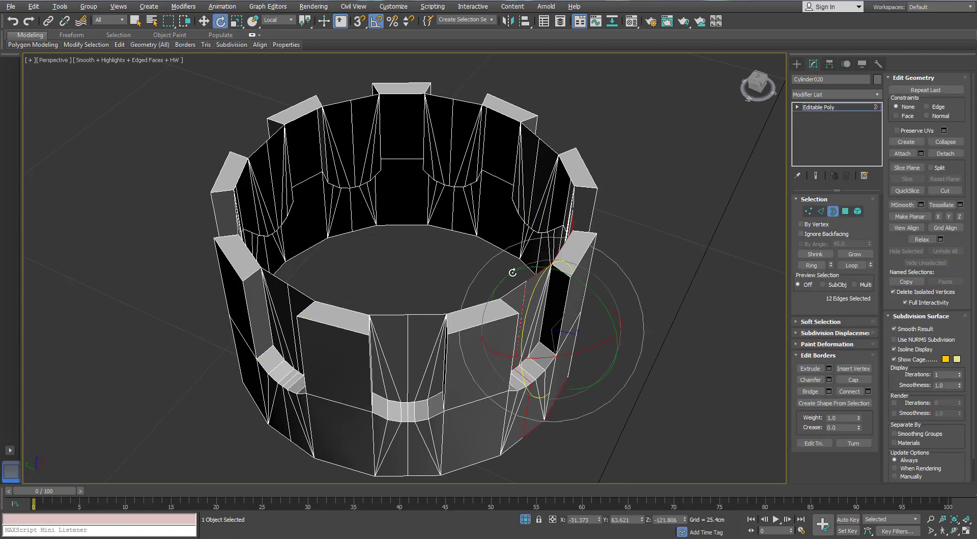
pyautogui.keyDown('alt'); pyautogui.moveTo(519, 273); pyautogui.dragTo(474, 265, button='middle'); pyautogui.keyUp('alt')
pyautogui.click(808, 212)
pyautogui.hotkey('ctrl', 'a')
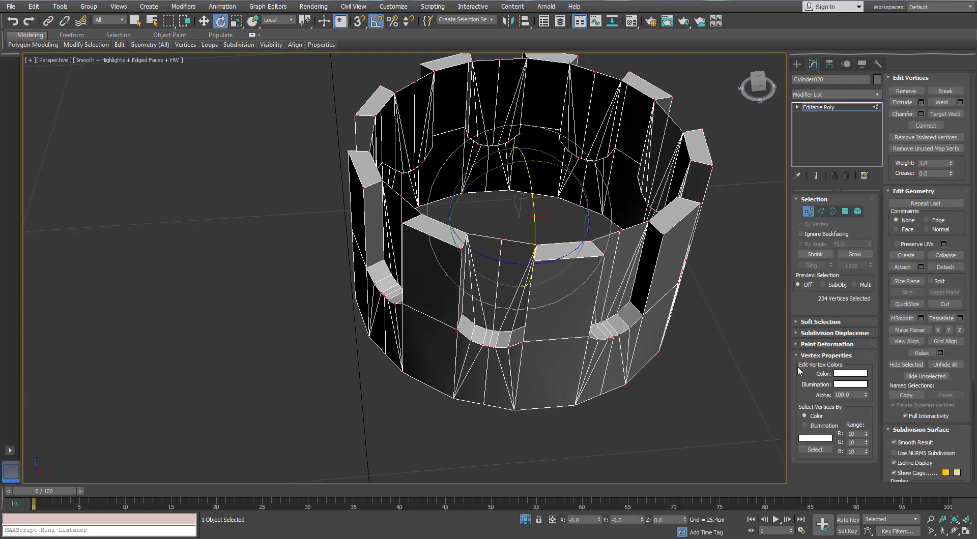
pyautogui.click(961, 102)
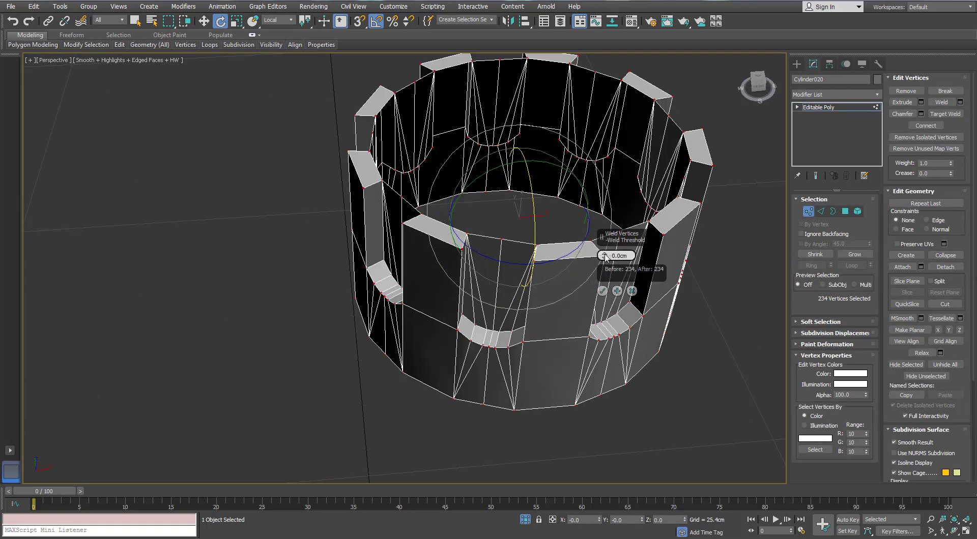
pyautogui.click(602, 290)
# Extend the ring's upper border inward into a flat rim by scaling it to 86% as an extrusion.
pyautogui.press('3')
pyautogui.hotkey('ctrl', 'a')
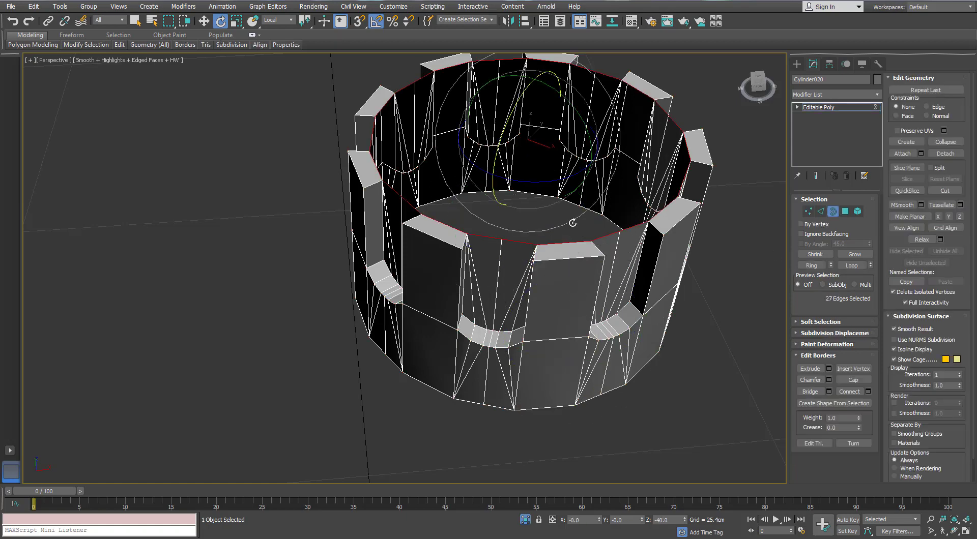
pyautogui.keyDown('alt'); pyautogui.moveTo(571, 223); pyautogui.dragTo(534, 229, button='middle'); pyautogui.keyUp('alt')
pyautogui.moveTo(583, 290); pyautogui.dragTo(564, 363, button='middle')
pyautogui.press('r')
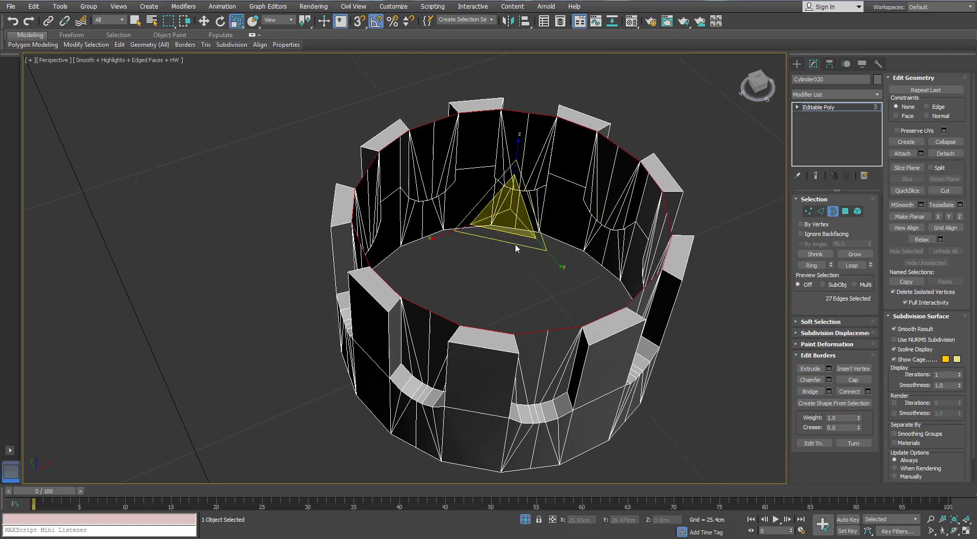
pyautogui.keyDown('shift'); pyautogui.moveTo(513, 216); pyautogui.dragTo(512, 215); pyautogui.keyUp('shift')
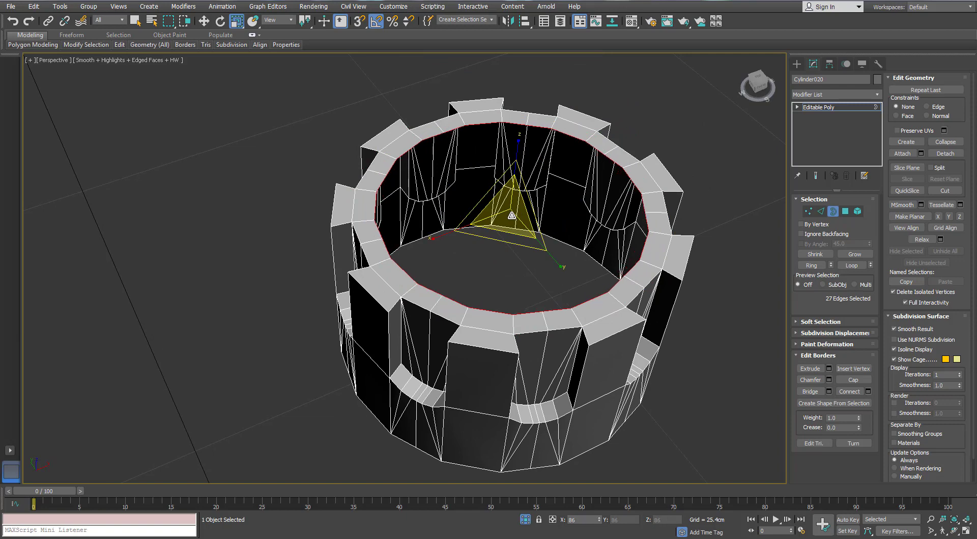
# Extrude the inner border straight up along Z to form a tall tube above the toothed ring.
pyautogui.scroll(-2, 512, 216)
pyautogui.press('w')
pyautogui.moveTo(511, 215)
pyautogui.keyDown('alt'); pyautogui.mouseDown(button='middle')
pyautogui.moveTo(517, 162)
pyautogui.moveTo(508, 197)
pyautogui.mouseUp(button='middle'); pyautogui.keyUp('alt')
pyautogui.keyDown('shift'); pyautogui.moveTo(506, 196); pyautogui.dragTo(511, 100); pyautogui.keyUp('shift')
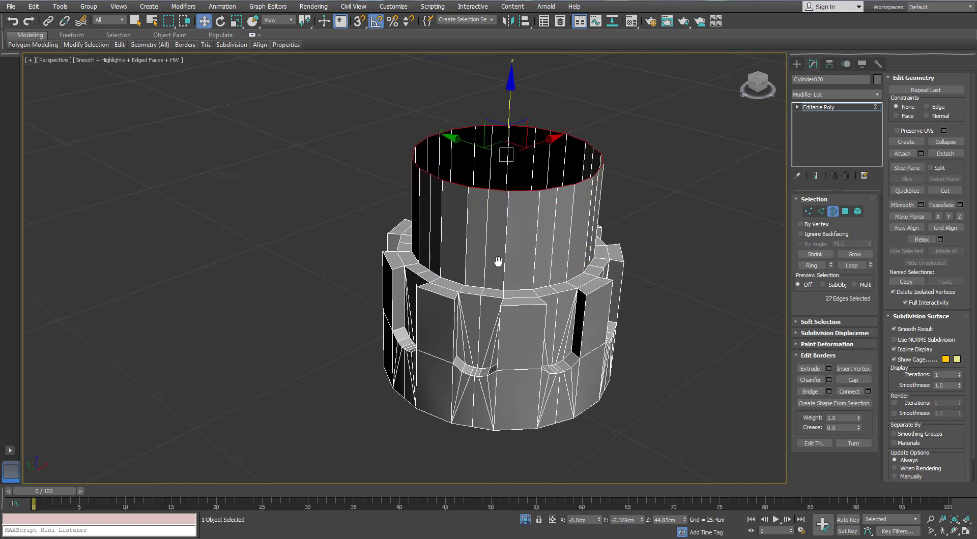
pyautogui.scroll(-3, 499, 266)
# Show the whole gun and raise the tube's upper border further toward the gun body.
pyautogui.click(525, 518)
pyautogui.keyDown('alt'); pyautogui.moveTo(567, 316); pyautogui.dragTo(349, 132, button='middle'); pyautogui.keyUp('alt')
pyautogui.moveTo(344, 125); pyautogui.dragTo(344, 107)
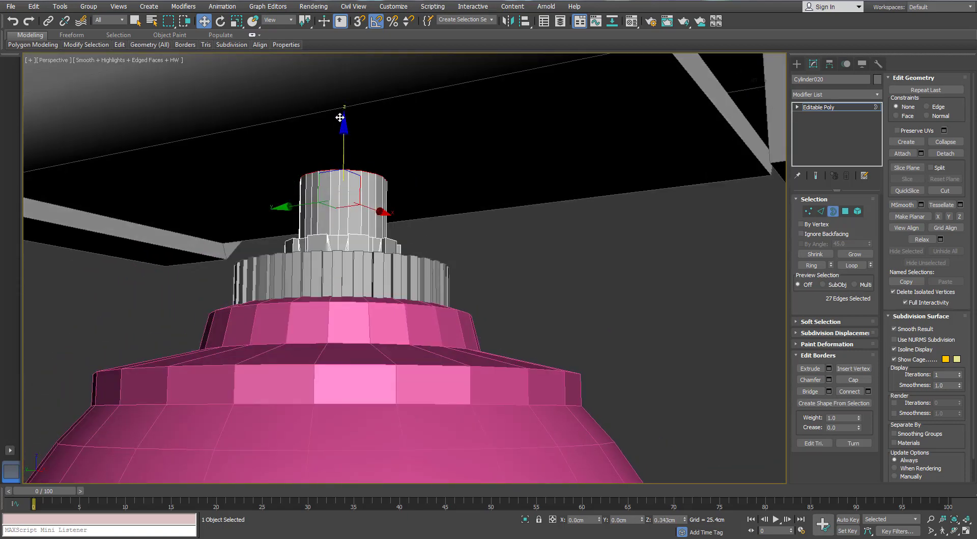
pyautogui.keyDown('alt'); pyautogui.moveTo(340, 114); pyautogui.dragTo(349, 198, button='middle'); pyautogui.keyUp('alt')
pyautogui.moveTo(348, 244)
pyautogui.keyDown('alt'); pyautogui.mouseDown(button='middle')
pyautogui.moveTo(355, 257)
pyautogui.moveTo(332, 276)
pyautogui.moveTo(356, 239)
pyautogui.mouseUp(button='middle'); pyautogui.keyUp('alt')
# Isolate the valve piece to select its toothed collar's vertices, and raise them slightly along Z above the knurled ring.
pyautogui.hotkey('alt', 'q')
pyautogui.scroll(-7, 359, 229)
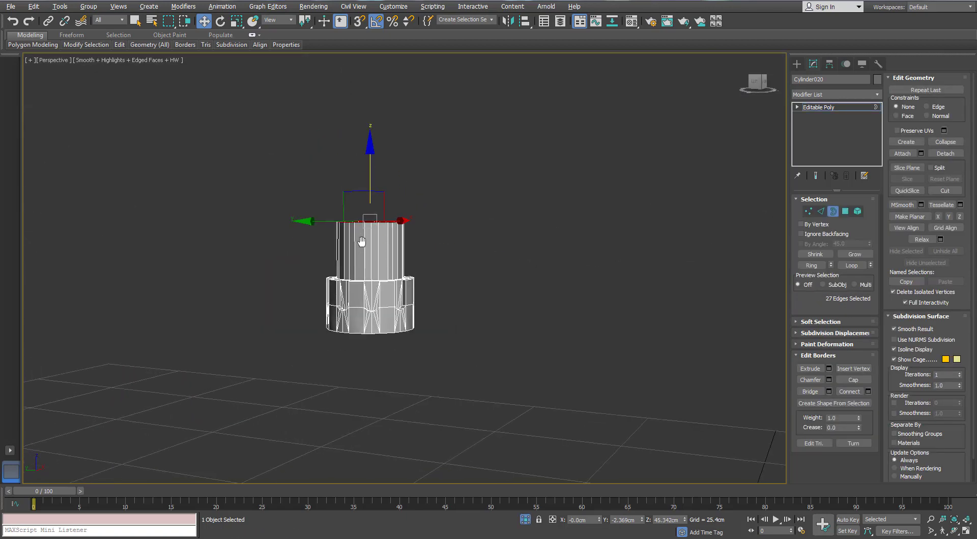
pyautogui.scroll(2, 365, 304)
pyautogui.keyDown('alt'); pyautogui.moveTo(365, 304); pyautogui.dragTo(366, 285, button='middle'); pyautogui.keyUp('alt')
pyautogui.press('1')
pyautogui.moveTo(508, 266); pyautogui.dragTo(239, 306)
pyautogui.keyDown('alt'); pyautogui.moveTo(443, 328); pyautogui.dragTo(538, 335, button='middle'); pyautogui.keyUp('alt')
pyautogui.click(525, 520)
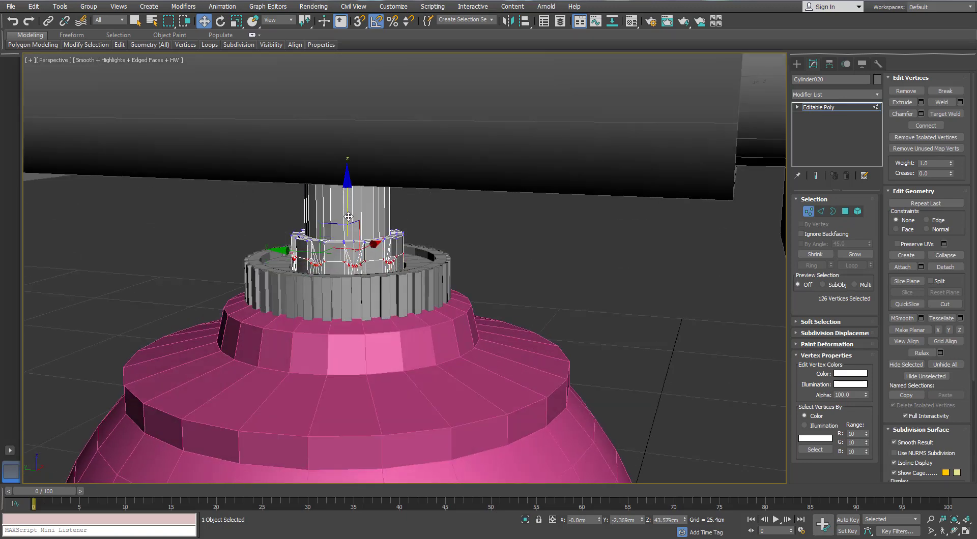
pyautogui.keyDown('alt'); pyautogui.moveTo(348, 216); pyautogui.dragTo(487, 215, button='middle'); pyautogui.keyUp('alt')
pyautogui.press('F3')
pyautogui.press('F3')
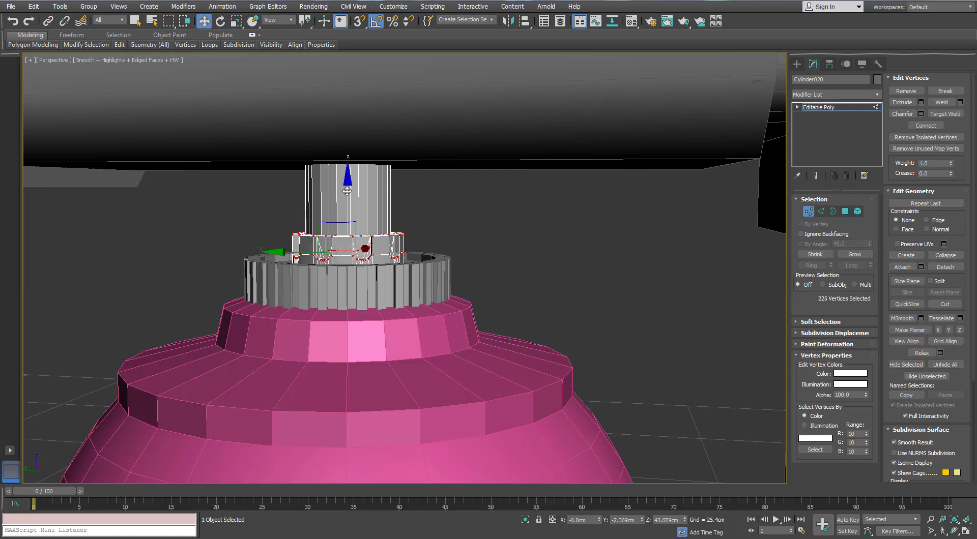
pyautogui.press('1')
# Examine the tank's neck connection with and without edged faces and against the whole gun.
pyautogui.press('F3')
pyautogui.press('F3')
pyautogui.press('F4')
pyautogui.scroll(-8, 443, 233)
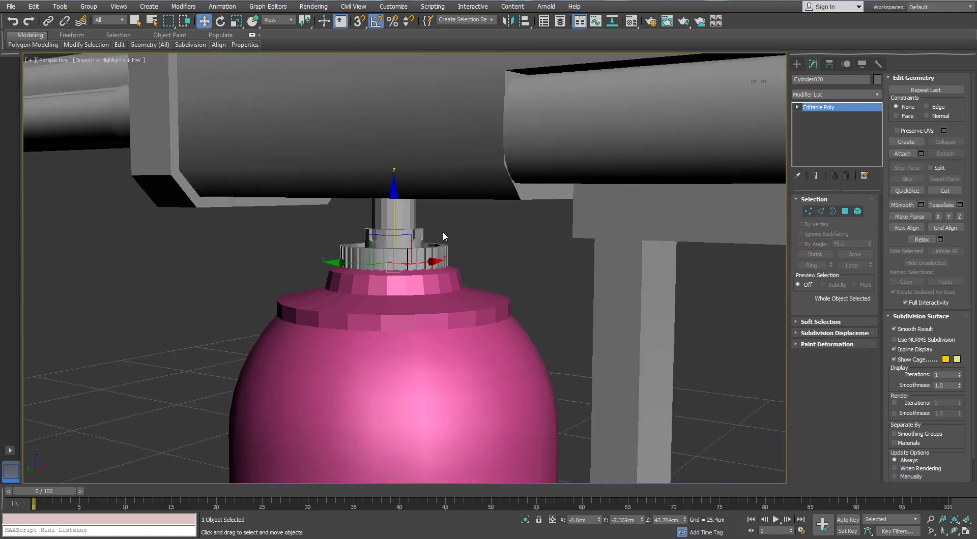
pyautogui.press('F3')
pyautogui.press('F3')
pyautogui.press('F4')
pyautogui.scroll(-5, 441, 232)
pyautogui.keyDown('alt'); pyautogui.moveTo(371, 261); pyautogui.dragTo(387, 271, button='middle'); pyautogui.keyUp('alt')
pyautogui.scroll(5, 387, 271)
pyautogui.scroll(-6, 387, 270)
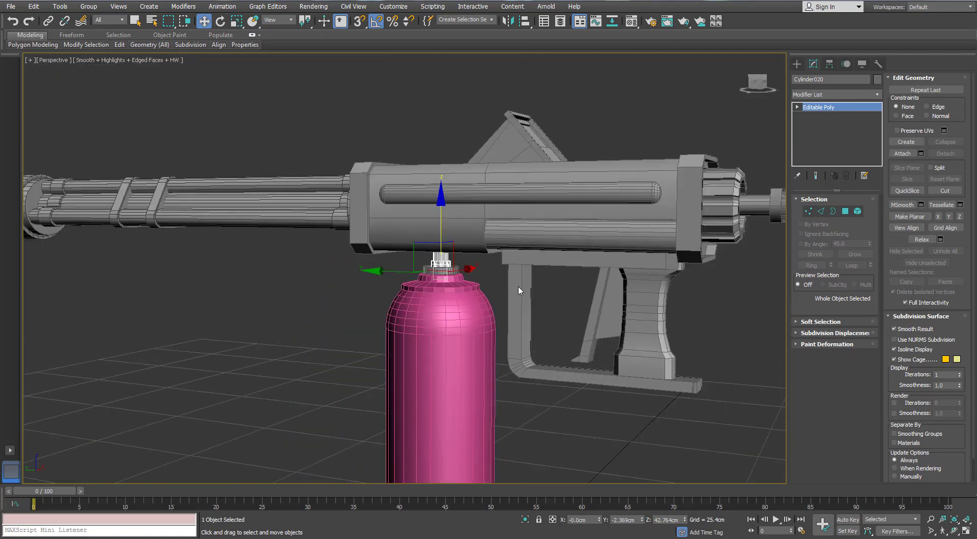
# Select the tank together with its valve parts and lower the whole assembly slightly beneath the gun body.
pyautogui.scroll(4, 481, 248)
pyautogui.moveTo(357, 319); pyautogui.dragTo(356, 320)
pyautogui.moveTo(430, 240); pyautogui.dragTo(430, 255)
pyautogui.scroll(8, 481, 260)
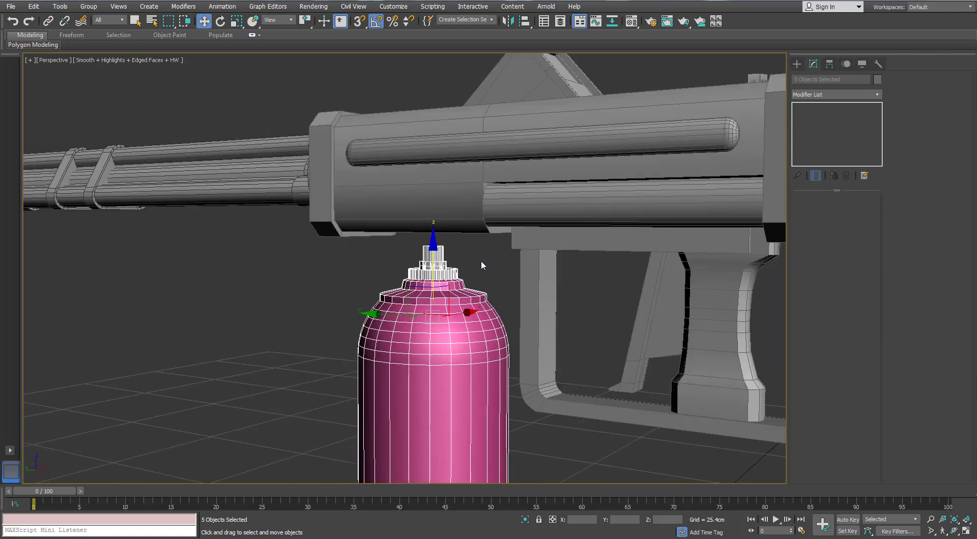
# Raise the upper vertices of the connecting tube along Z until it reaches the underside of the gun body.
pyautogui.click(441, 248)
pyautogui.click(807, 212)
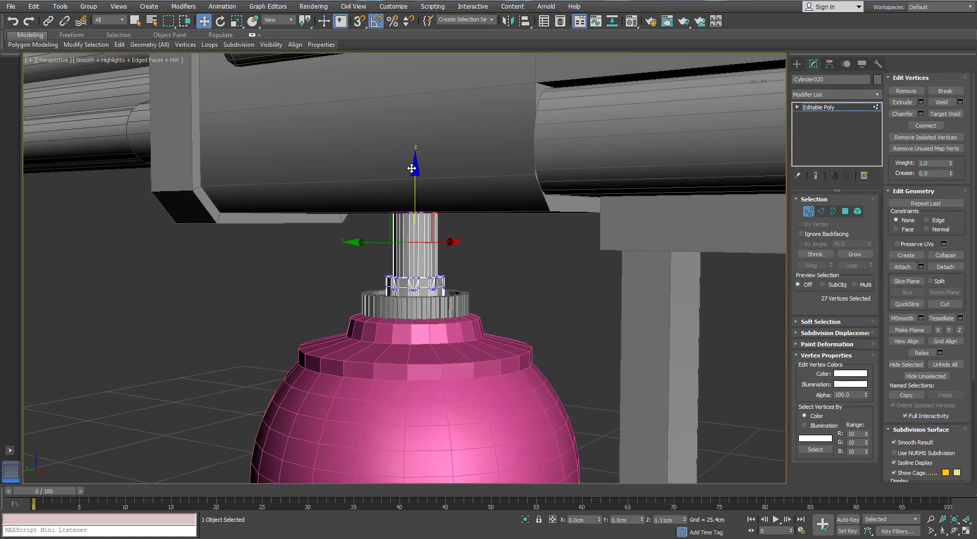
pyautogui.scroll(2, 386, 213)
pyautogui.click(808, 211)
pyautogui.click(585, 260)
# Remove the surplus vertical edge loops running through the collar's notches and up the tube, all the way around.
pyautogui.click(449, 261)
pyautogui.keyDown('alt'); pyautogui.moveTo(449, 262); pyautogui.dragTo(480, 249, button='middle'); pyautogui.keyUp('alt')
pyautogui.scroll(3, 420, 276)
pyautogui.scroll(5, 420, 276)
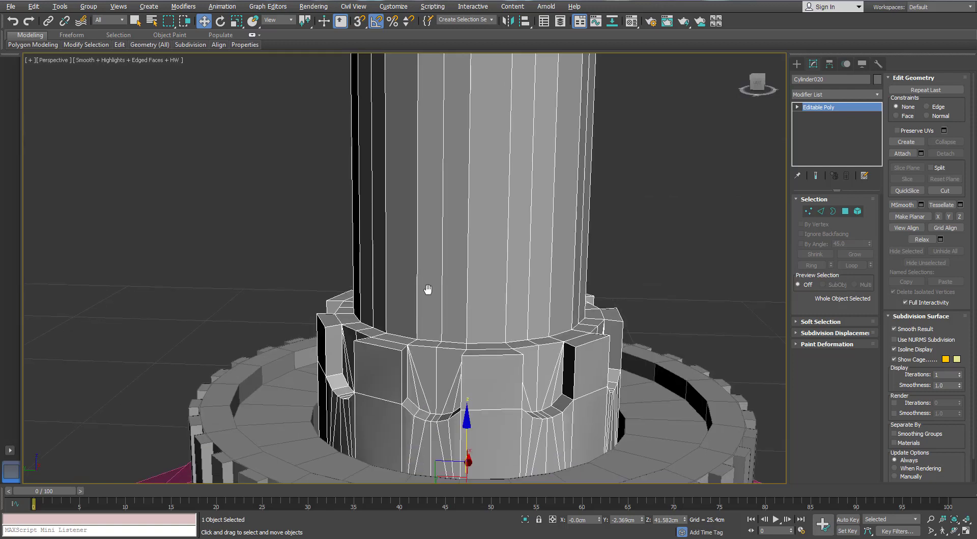
pyautogui.keyDown('alt'); pyautogui.moveTo(425, 310); pyautogui.dragTo(544, 311, button='middle'); pyautogui.keyUp('alt')
pyautogui.click(808, 212)
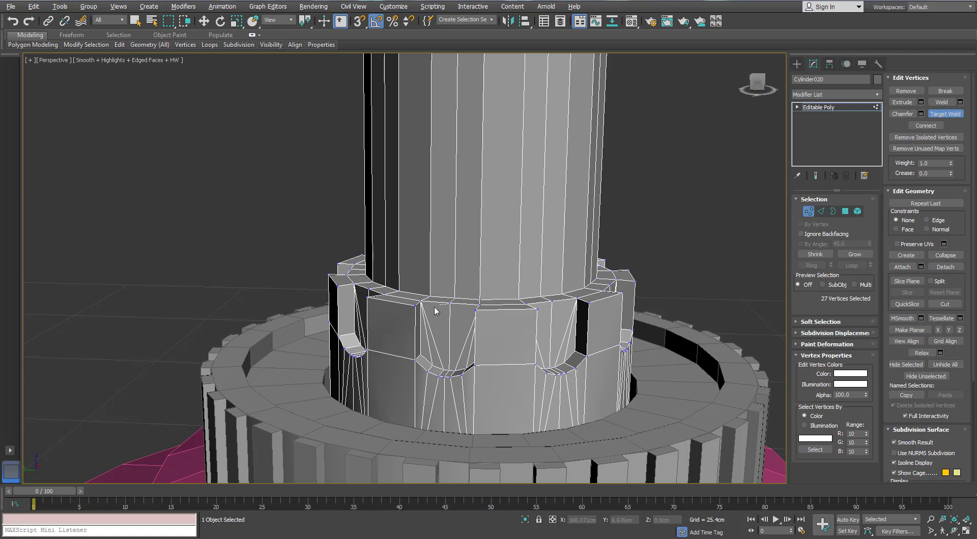
pyautogui.press('2')
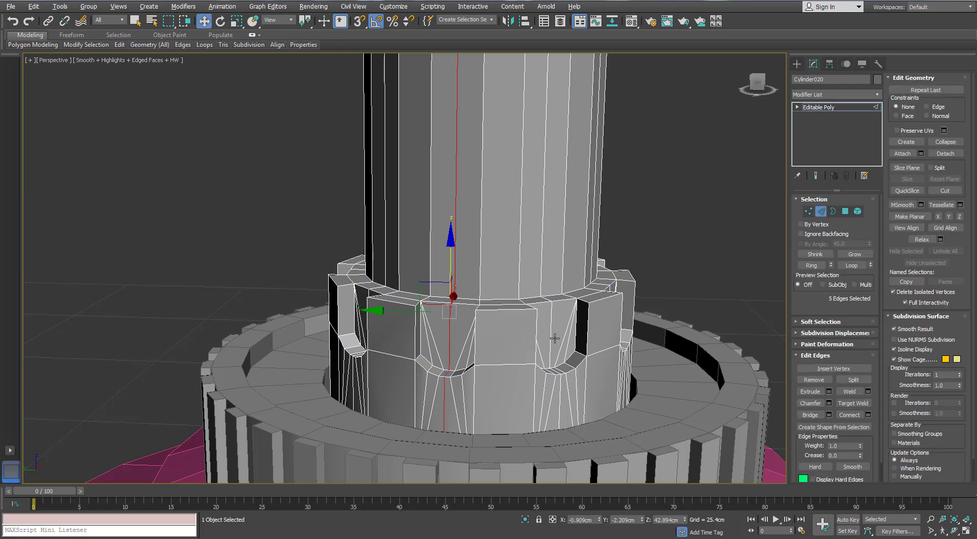
pyautogui.keyDown('alt'); pyautogui.moveTo(542, 339); pyautogui.dragTo(521, 332, button='middle'); pyautogui.keyUp('alt')
pyautogui.doubleClick(521, 332)
pyautogui.keyDown('alt'); pyautogui.moveTo(384, 338); pyautogui.dragTo(429, 348, button='middle'); pyautogui.keyUp('alt')
pyautogui.hotkey('ctrl', 'BackSpace')
pyautogui.scroll(-5, 417, 354)
pyautogui.scroll(5, 417, 354)
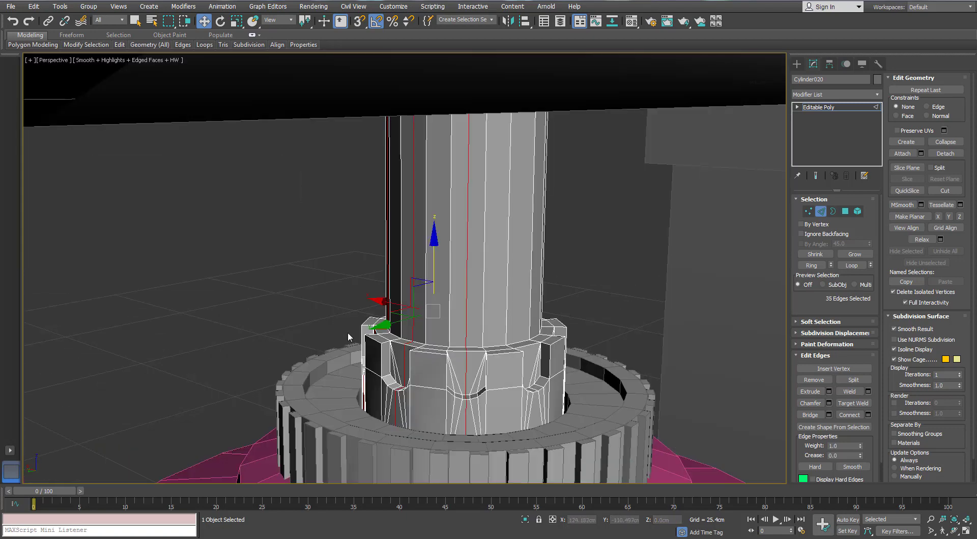
pyautogui.keyDown('alt'); pyautogui.moveTo(418, 330); pyautogui.dragTo(507, 328, button='middle'); pyautogui.keyUp('alt')
pyautogui.hotkey('ctrl', 'BackSpace')
pyautogui.scroll(-4, 508, 331)
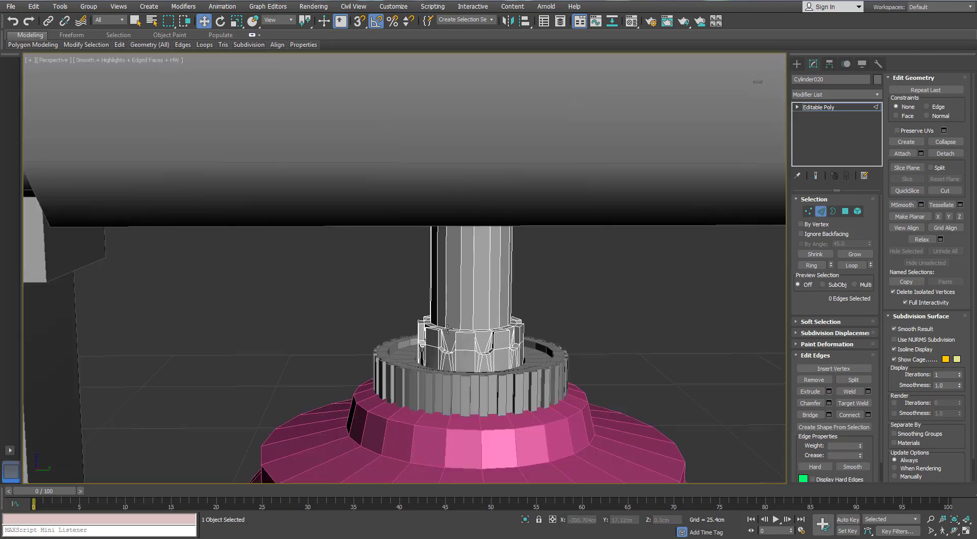
pyautogui.click(820, 211)
# Select the side polygons of the vertical tube and detach a copy of them as a separate object.
pyautogui.keyDown('alt'); pyautogui.moveTo(658, 294); pyautogui.dragTo(560, 265, button='middle'); pyautogui.keyUp('alt')
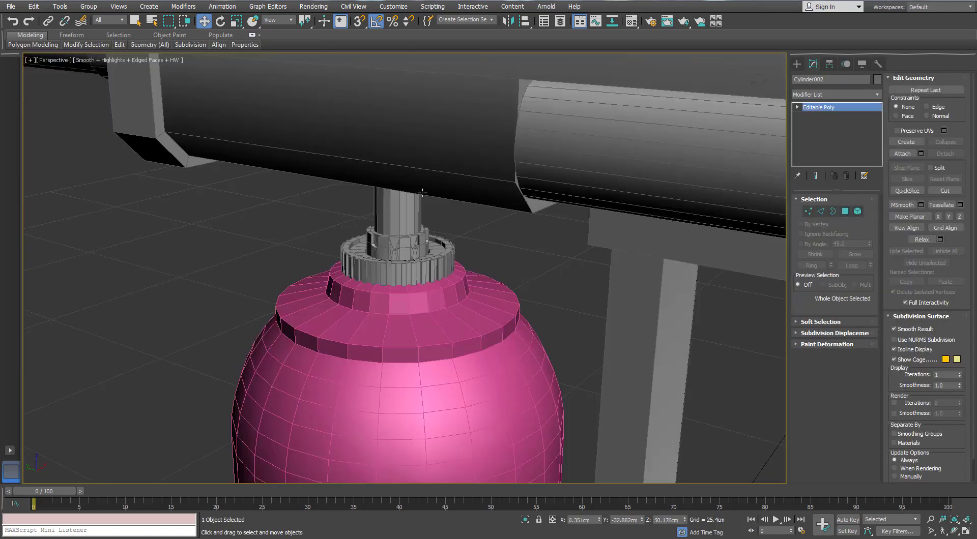
pyautogui.scroll(3, 441, 158)
pyautogui.click(411, 257)
pyautogui.keyDown('alt'); pyautogui.moveTo(679, 188); pyautogui.dragTo(731, 171, button='middle'); pyautogui.keyUp('alt')
pyautogui.click(844, 211)
pyautogui.moveTo(518, 214); pyautogui.dragTo(359, 246)
pyautogui.keyDown('alt'); pyautogui.moveTo(358, 246); pyautogui.dragTo(434, 255, button='middle'); pyautogui.keyUp('alt')
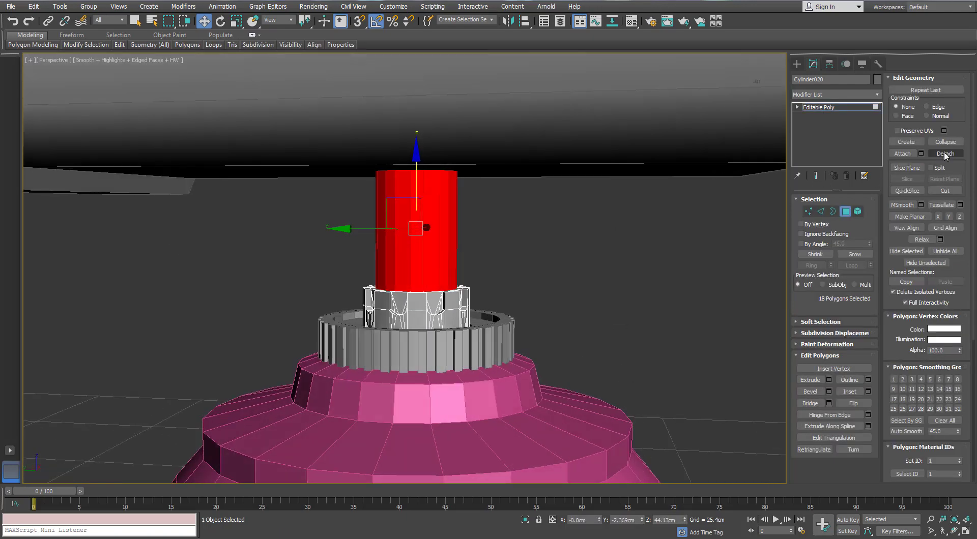
pyautogui.click(944, 154)
pyautogui.click(516, 276)
pyautogui.click(844, 212)
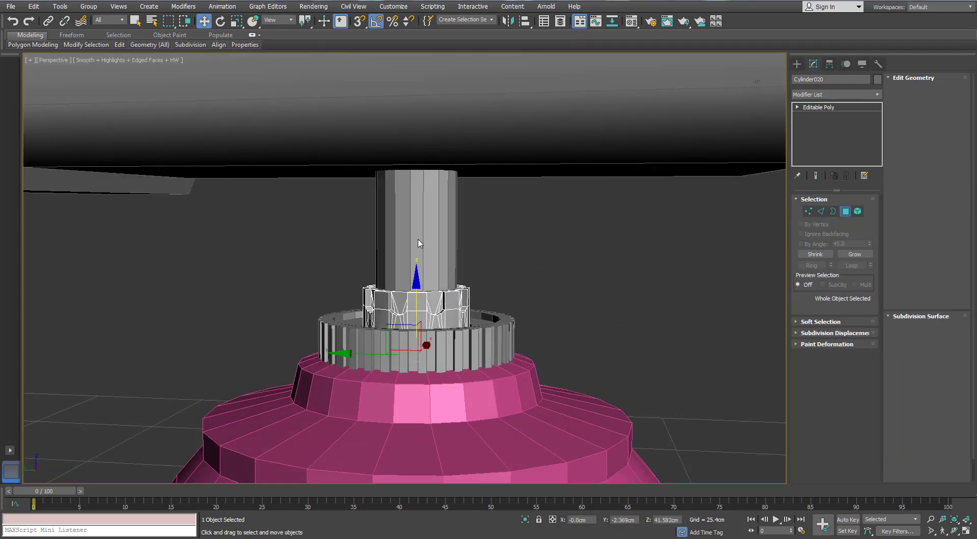
# Centre the detached tube's pivot on the object and rotate it 90 degrees so it lies horizontally across the vertical tube.
pyautogui.click(441, 257)
pyautogui.press('e')
pyautogui.keyDown('alt'); pyautogui.moveTo(441, 264); pyautogui.dragTo(369, 287, button='middle'); pyautogui.keyUp('alt')
pyautogui.click(828, 65)
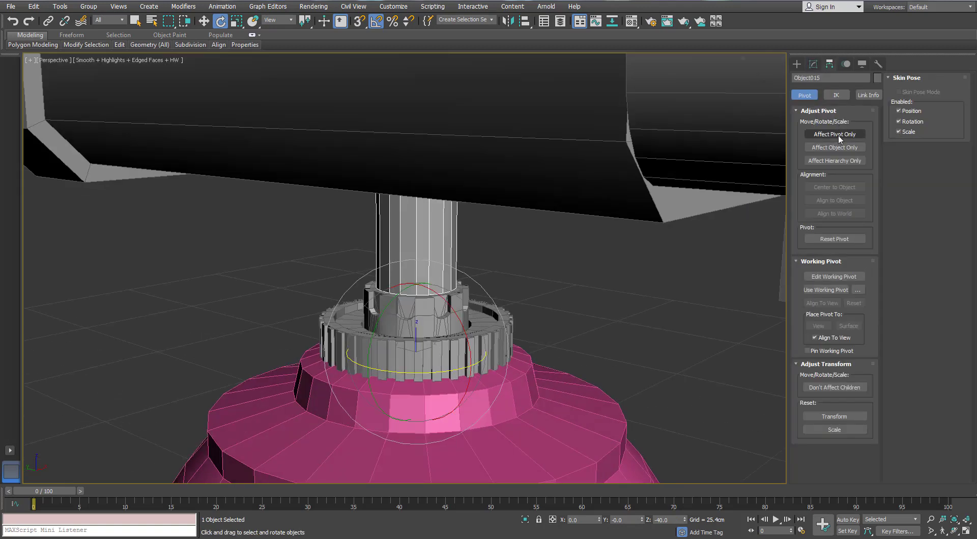
pyautogui.click(835, 188)
pyautogui.moveTo(385, 184); pyautogui.dragTo(363, 231)
pyautogui.hotkey('ctrl', 'z')
pyautogui.click(838, 133)
pyautogui.moveTo(383, 187); pyautogui.dragTo(371, 217)
pyautogui.keyDown('alt'); pyautogui.moveTo(377, 209); pyautogui.dragTo(423, 202, button='middle'); pyautogui.keyUp('alt')
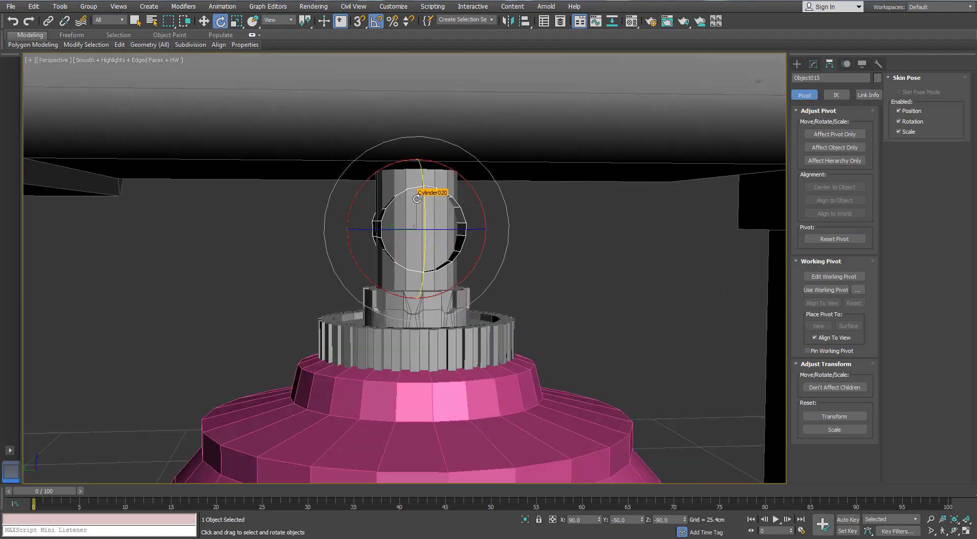
# Set the reference coordinate system to View, shrink the horizontal tube slightly and shift it sideways out of the vertical tube.
pyautogui.press('r')
pyautogui.click(279, 20)
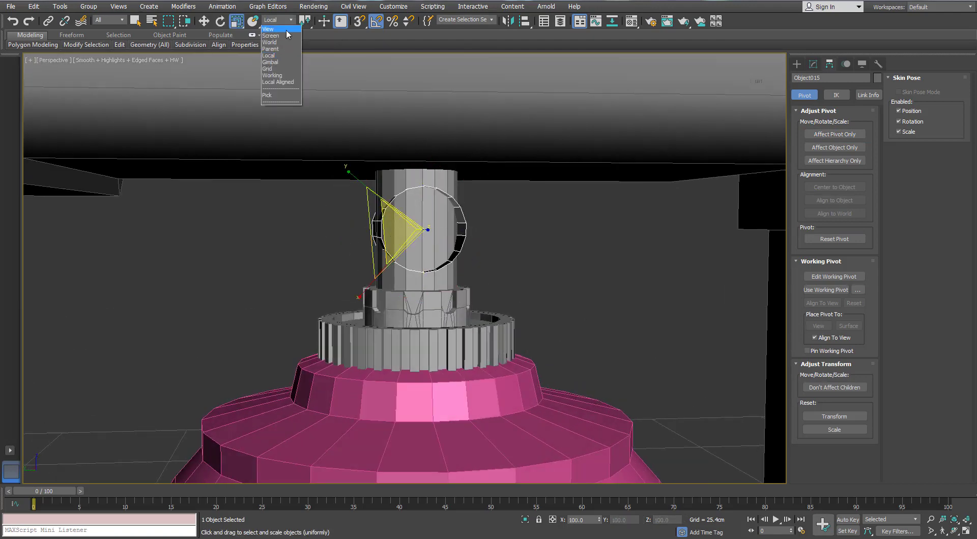
pyautogui.click(272, 29)
pyautogui.keyDown('alt'); pyautogui.moveTo(412, 219); pyautogui.dragTo(394, 232, button='middle'); pyautogui.keyUp('alt')
pyautogui.press('w')
pyautogui.moveTo(392, 233); pyautogui.dragTo(397, 234)
pyautogui.keyDown('alt'); pyautogui.moveTo(400, 236); pyautogui.dragTo(344, 222, button='middle'); pyautogui.keyUp('alt')
# Select the horizontal tube's outer open border and move it outward along X to lengthen the branch.
pyautogui.press('r')
pyautogui.click(813, 64)
pyautogui.press('3')
pyautogui.click(337, 216)
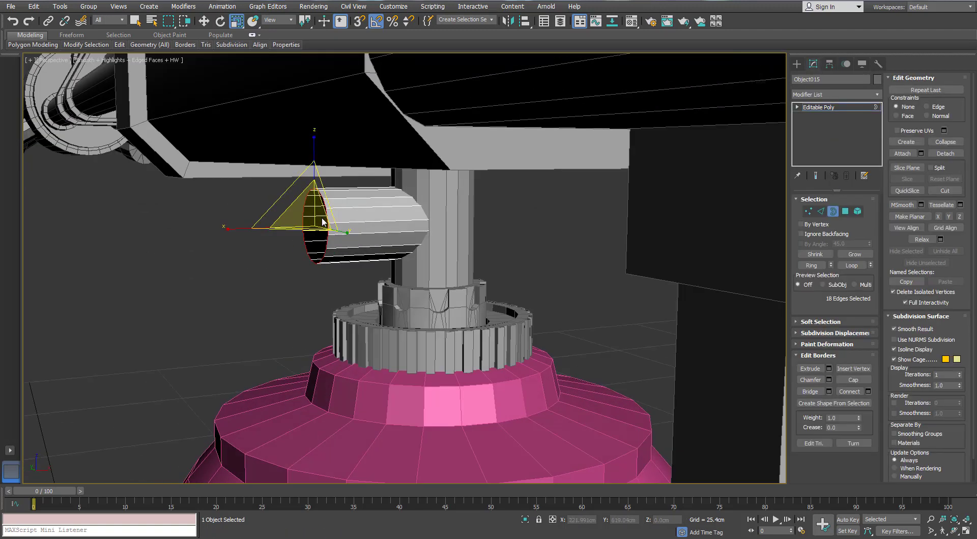
pyautogui.press('w')
pyautogui.moveTo(362, 224); pyautogui.dragTo(348, 228)
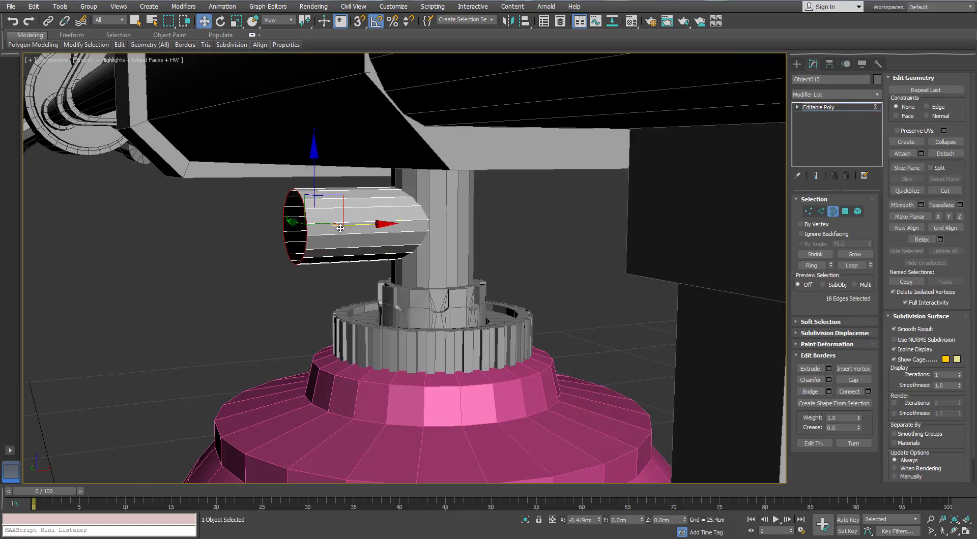
pyautogui.scroll(-6, 340, 228)
pyautogui.click(832, 212)
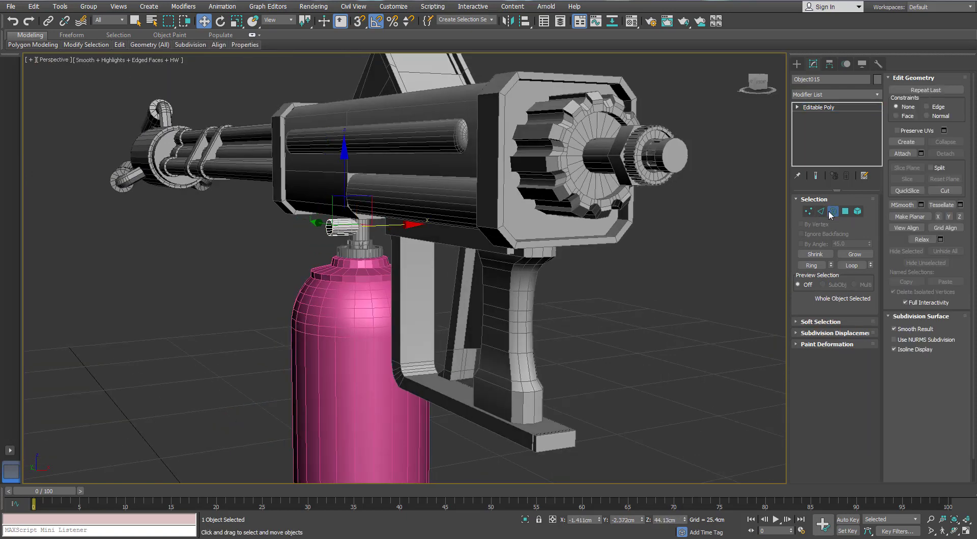
# In the Left view, create a cylinder about 0.92 cm in radius and 0.27 cm thick, centred on the horizontal tube.
pyautogui.press('l')
pyautogui.click(797, 64)
pyautogui.moveTo(508, 266); pyautogui.dragTo(438, 237, button='middle')
pyautogui.press('F3')
pyautogui.scroll(-3, 514, 214)
pyautogui.click(835, 92)
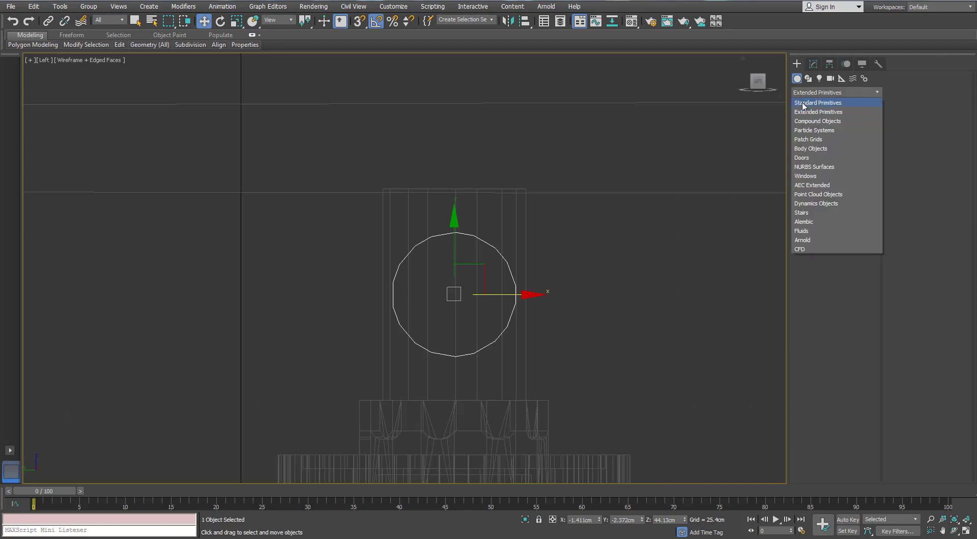
pyautogui.click(809, 102)
pyautogui.click(814, 147)
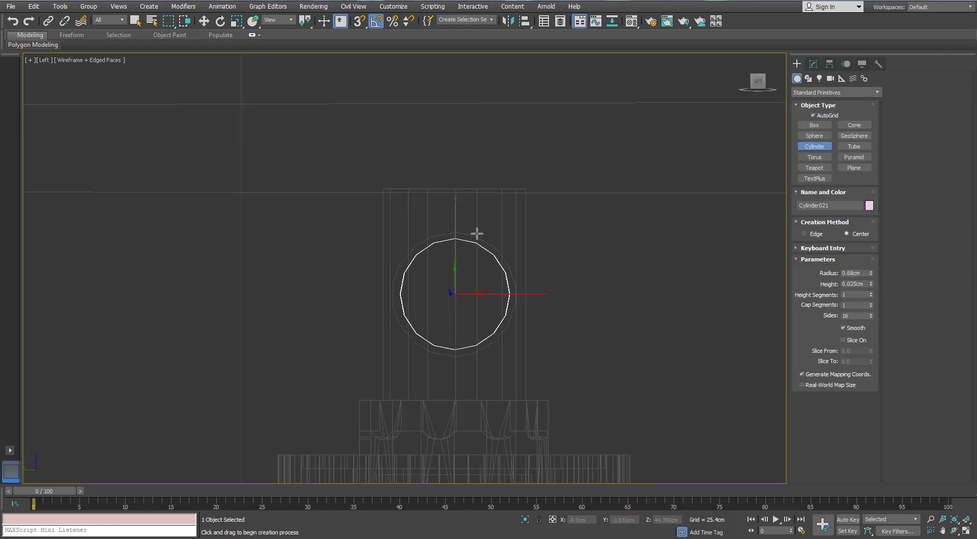
pyautogui.moveTo(478, 229)
pyautogui.mouseDown()
pyautogui.moveTo(480, 220)
pyautogui.moveTo(474, 229)
pyautogui.mouseUp()
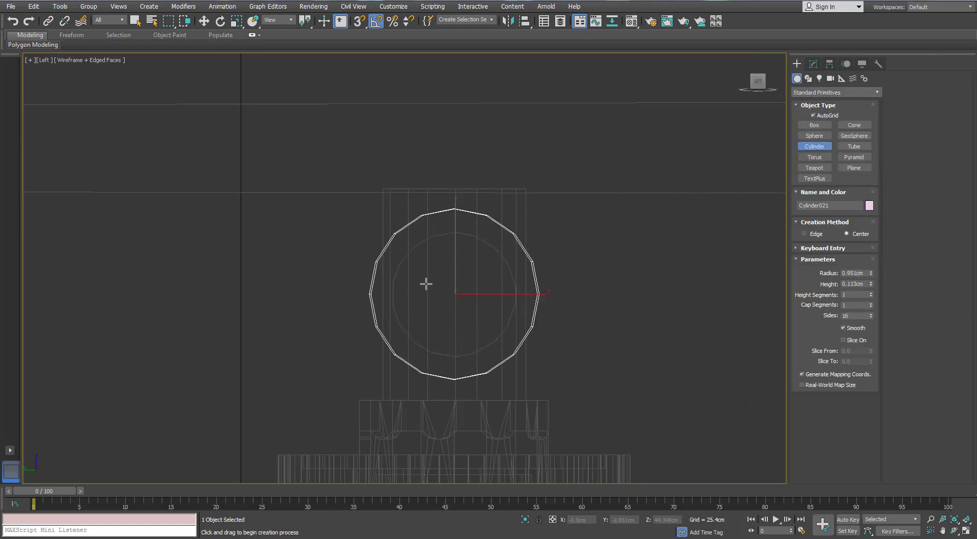
pyautogui.rightClick(621, 236)
pyautogui.moveTo(452, 291); pyautogui.dragTo(474, 215)
pyautogui.click(204, 21)
# In the Perspective view, move the new cylinder along X to cap the outer end of the horizontal tube.
pyautogui.press('p')
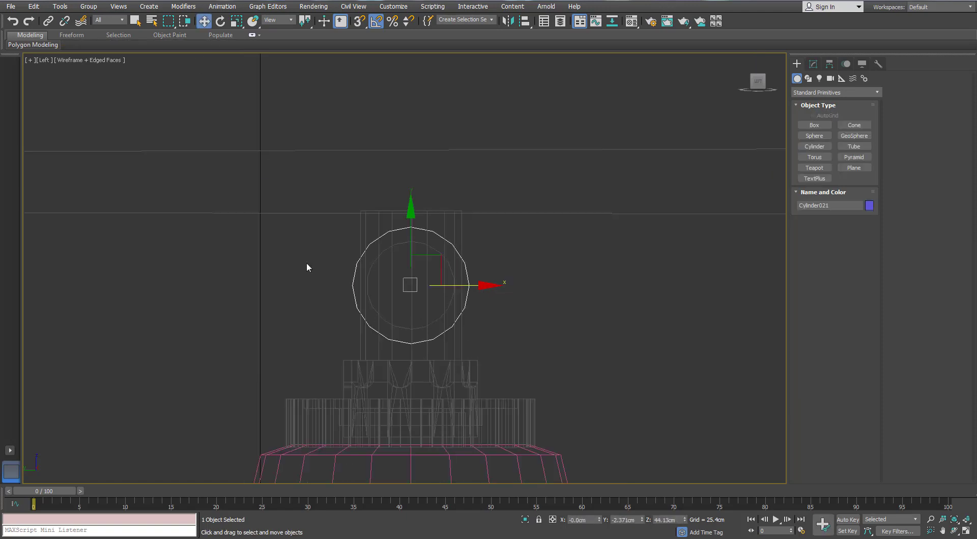
pyautogui.press('F3')
pyautogui.moveTo(240, 278)
pyautogui.mouseDown(button='middle')
pyautogui.moveTo(371, 258)
pyautogui.moveTo(386, 234)
pyautogui.mouseUp(button='middle')
pyautogui.moveTo(512, 249)
pyautogui.mouseDown()
pyautogui.moveTo(318, 240)
pyautogui.moveTo(343, 243)
pyautogui.mouseUp()
pyautogui.scroll(4, 314, 238)
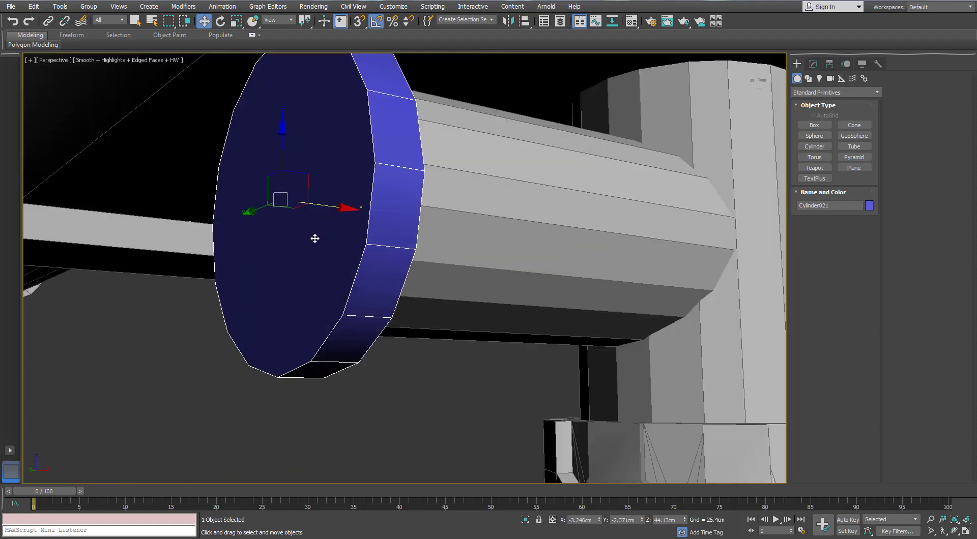
pyautogui.keyDown('alt'); pyautogui.moveTo(314, 237); pyautogui.dragTo(300, 214, button='middle'); pyautogui.keyUp('alt')
pyautogui.moveTo(339, 201); pyautogui.dragTo(369, 205)
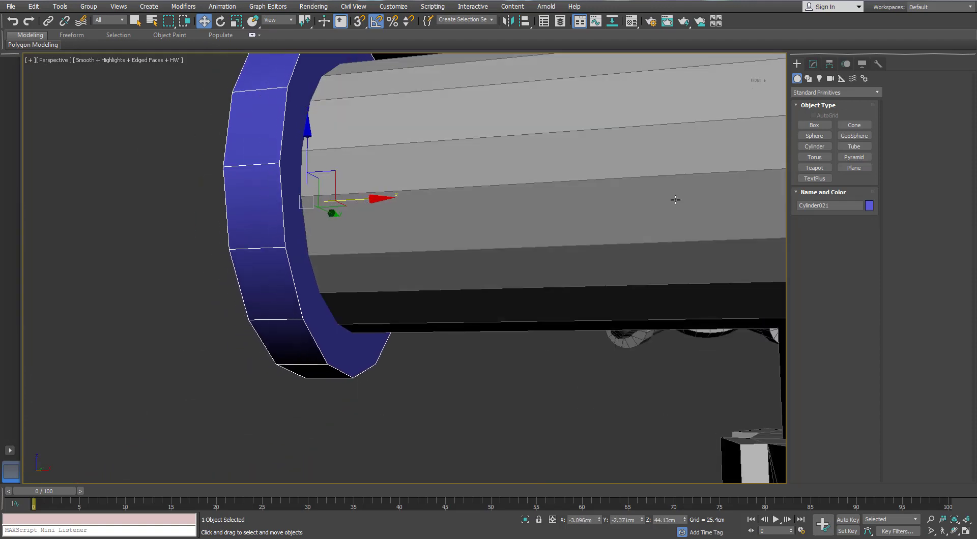
# Give the end cylinder 6 sides and a height of 0.483 cm, and reposition it along X against the tube's end.
pyautogui.click(813, 64)
pyautogui.write('6')
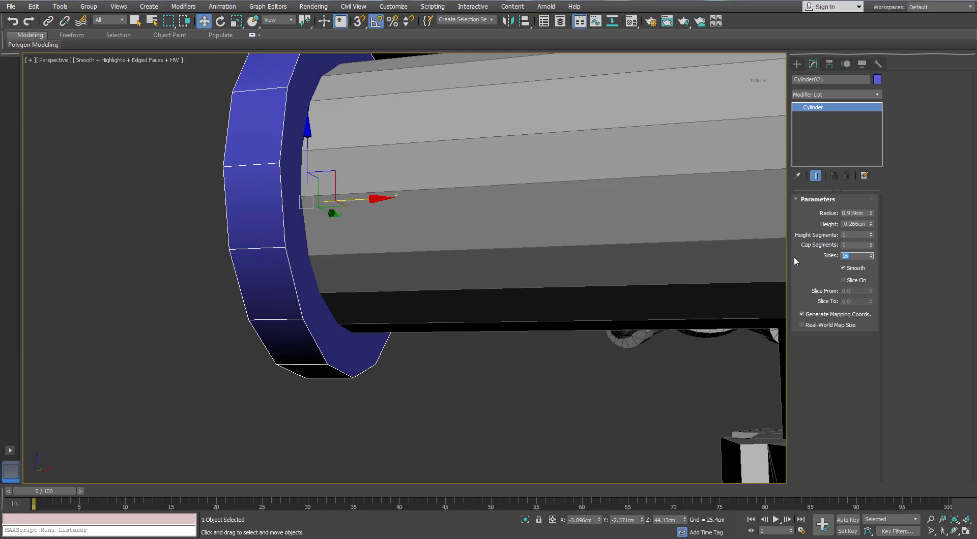
pyautogui.press('Return')
pyautogui.moveTo(870, 223); pyautogui.dragTo(873, 215)
pyautogui.moveTo(375, 198); pyautogui.dragTo(424, 204)
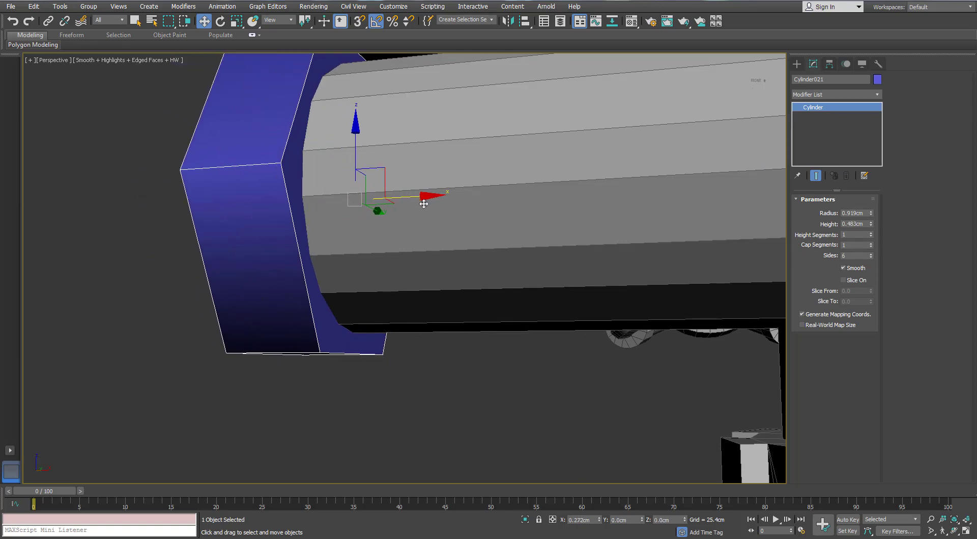
# Fine-tune the hexagonal cylinder's height into a thin nut and convert it to an Editable Poly.
pyautogui.scroll(-3, 346, 223)
pyautogui.keyDown('alt'); pyautogui.moveTo(345, 224); pyautogui.dragTo(458, 244, button='middle'); pyautogui.keyUp('alt')
pyautogui.moveTo(871, 221); pyautogui.dragTo(871, 206)
pyautogui.scroll(-2, 552, 218)
pyautogui.keyDown('alt'); pyautogui.moveTo(364, 224); pyautogui.dragTo(657, 221, button='middle'); pyautogui.keyUp('alt')
pyautogui.moveTo(873, 226); pyautogui.dragTo(873, 228)
pyautogui.keyDown('alt'); pyautogui.moveTo(545, 200); pyautogui.dragTo(488, 251, button='middle'); pyautogui.keyUp('alt')
pyautogui.scroll(2, 488, 251)
pyautogui.keyDown('alt'); pyautogui.moveTo(458, 234); pyautogui.dragTo(376, 226, button='middle'); pyautogui.keyUp('alt')
pyautogui.moveTo(870, 227); pyautogui.dragTo(870, 223)
pyautogui.press('BackSpace')
pyautogui.rightClick(413, 257)
pyautogui.click(422, 399)
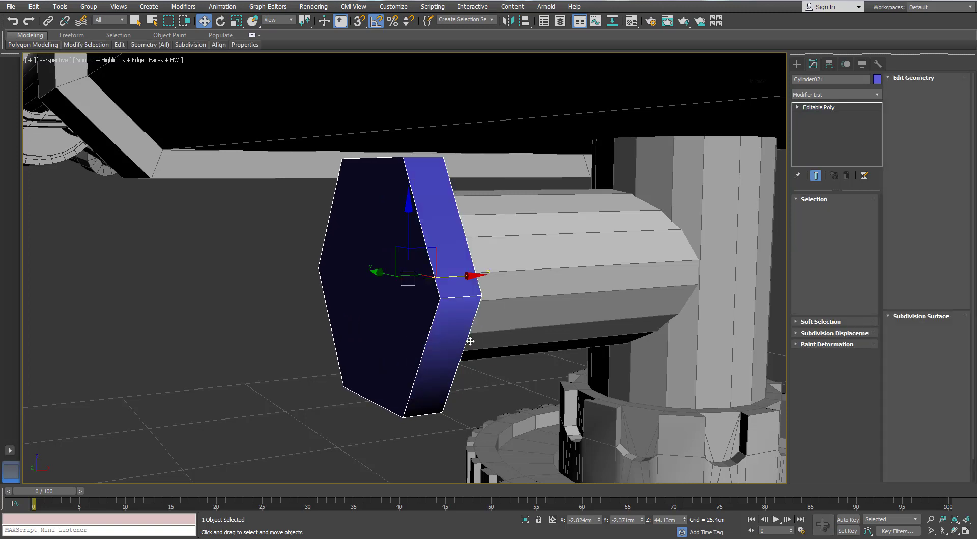
# Select the nut's front and back hexagonal faces and inset both slightly.
pyautogui.click(822, 213)
pyautogui.click(845, 212)
pyautogui.click(398, 264)
pyautogui.keyDown('alt'); pyautogui.moveTo(399, 264); pyautogui.dragTo(479, 251, button='middle'); pyautogui.keyUp('alt')
pyautogui.keyDown('ctrl'); pyautogui.click(414, 178); pyautogui.keyUp('ctrl')
pyautogui.click(868, 391)
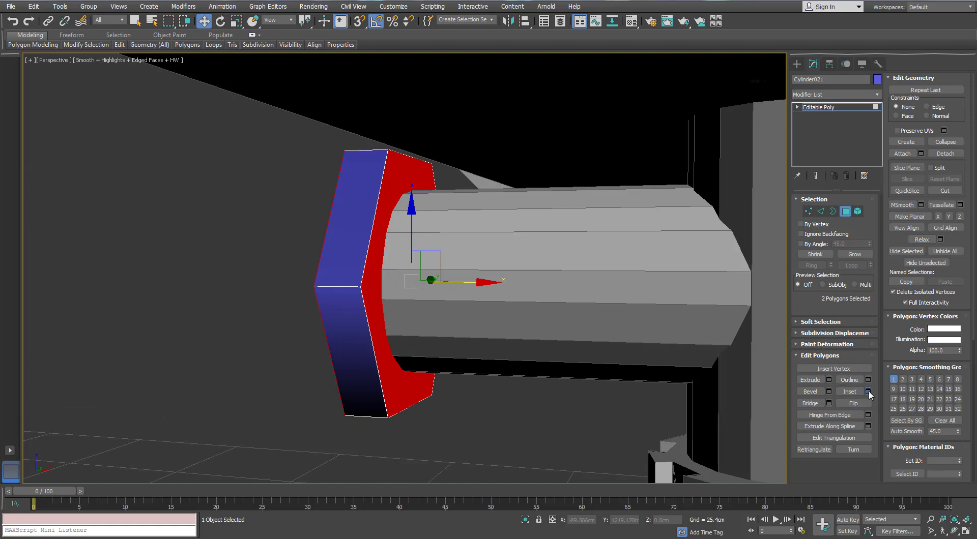
pyautogui.moveTo(604, 270); pyautogui.dragTo(604, 286)
pyautogui.click(602, 285)
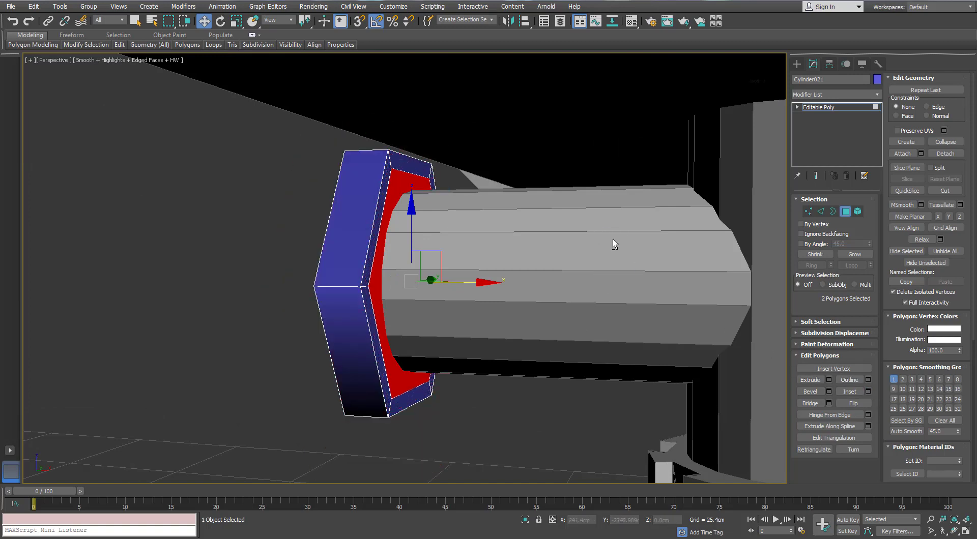
# Collapse the inset polygon on each side of the nut into a single centre vertex.
pyautogui.keyDown('alt'); pyautogui.moveTo(621, 240); pyautogui.dragTo(373, 244, button='middle'); pyautogui.keyUp('alt')
pyautogui.click(419, 183)
pyautogui.rightClick(418, 182)
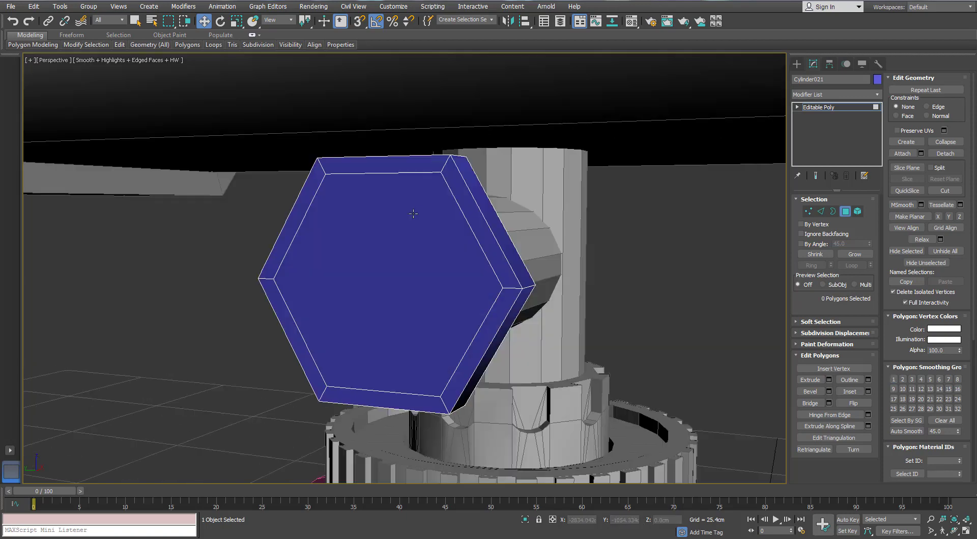
pyautogui.click(407, 214)
pyautogui.rightClick(408, 211)
pyautogui.click(392, 105)
# Select the outer edge loops of the hexagonal nut's front and back faces and chamfer them by 0.075 cm.
pyautogui.press('2')
pyautogui.doubleClick(497, 220)
pyautogui.keyDown('ctrl'); pyautogui.doubleClick(504, 225); pyautogui.keyUp('ctrl')
pyautogui.keyDown('alt'); pyautogui.moveTo(504, 224); pyautogui.dragTo(453, 243, button='middle'); pyautogui.keyUp('alt')
pyautogui.scroll(2, 452, 243)
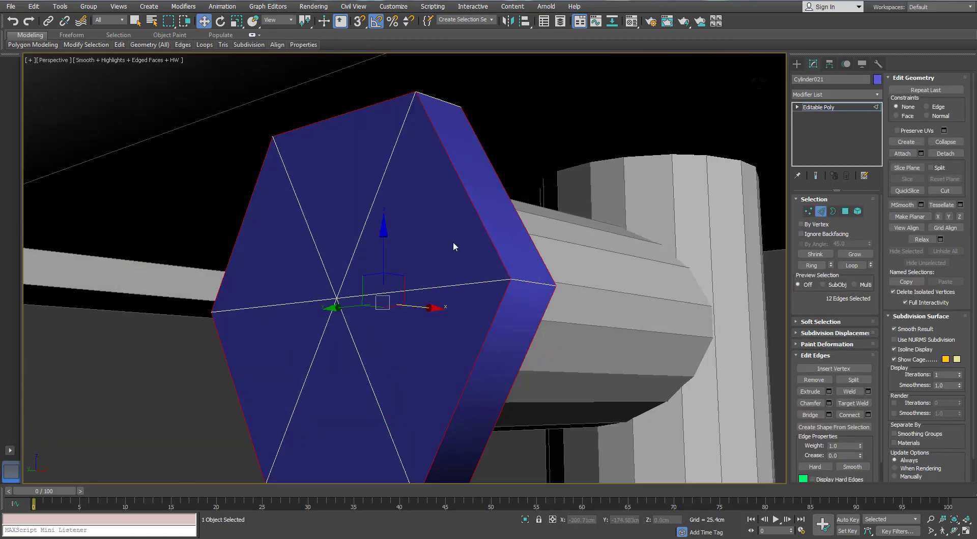
pyautogui.click(828, 403)
pyautogui.rightClick(605, 271)
pyautogui.moveTo(604, 272); pyautogui.dragTo(605, 270)
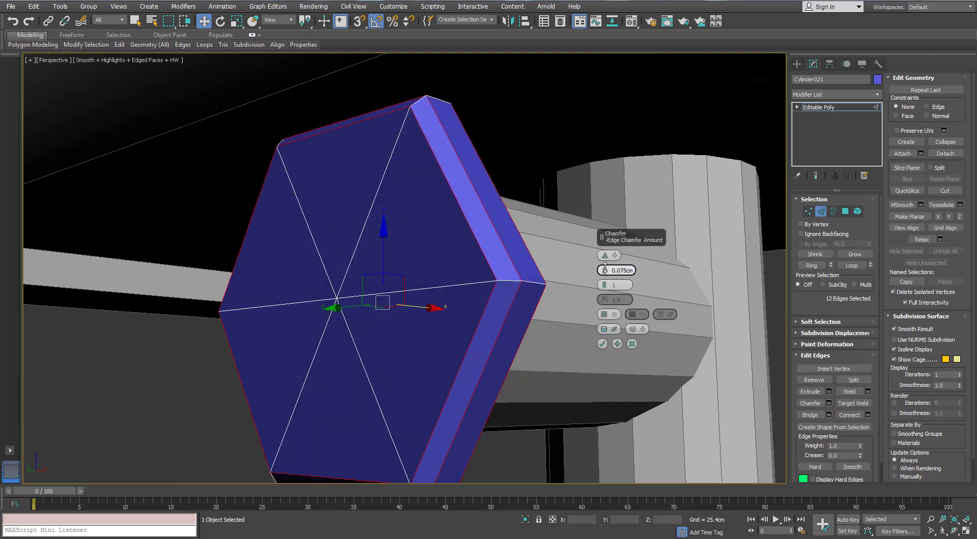
pyautogui.scroll(-3, 389, 224)
pyautogui.moveTo(388, 224)
pyautogui.keyDown('alt'); pyautogui.mouseDown(button='middle')
pyautogui.moveTo(368, 203)
pyautogui.moveTo(376, 215)
pyautogui.mouseUp(button='middle'); pyautogui.keyUp('alt')
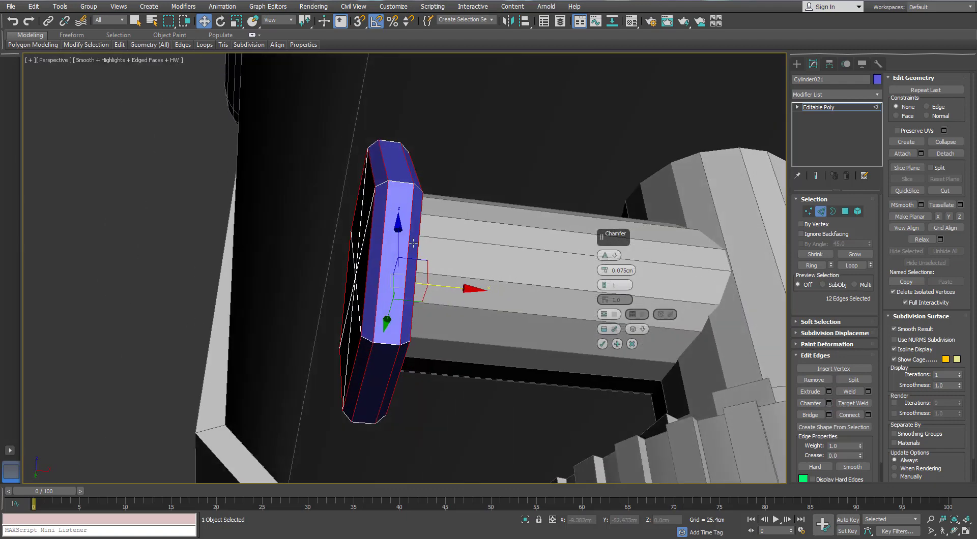
pyautogui.click(602, 344)
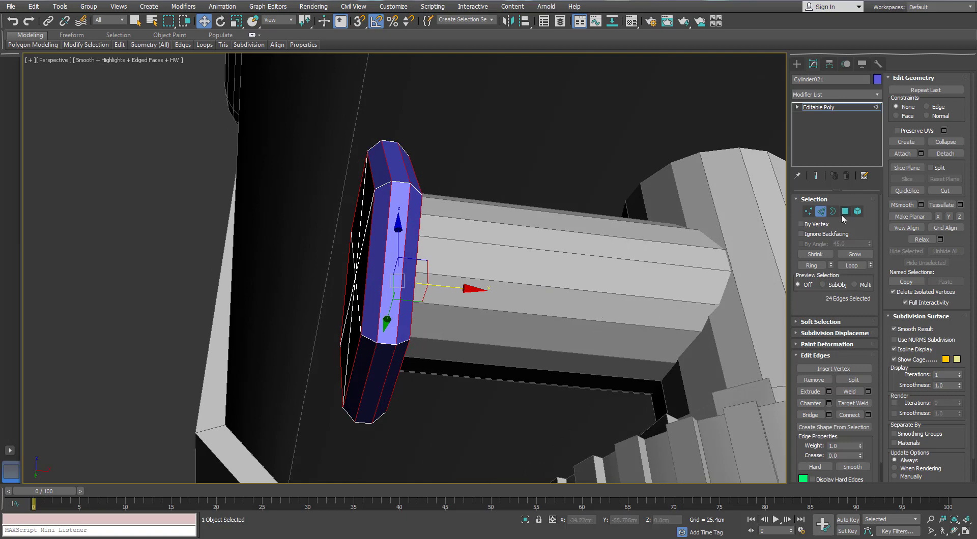
# Select the nut's front face together with its bevel and shift these polygons about -0.1 cm along X.
pyautogui.click(809, 216)
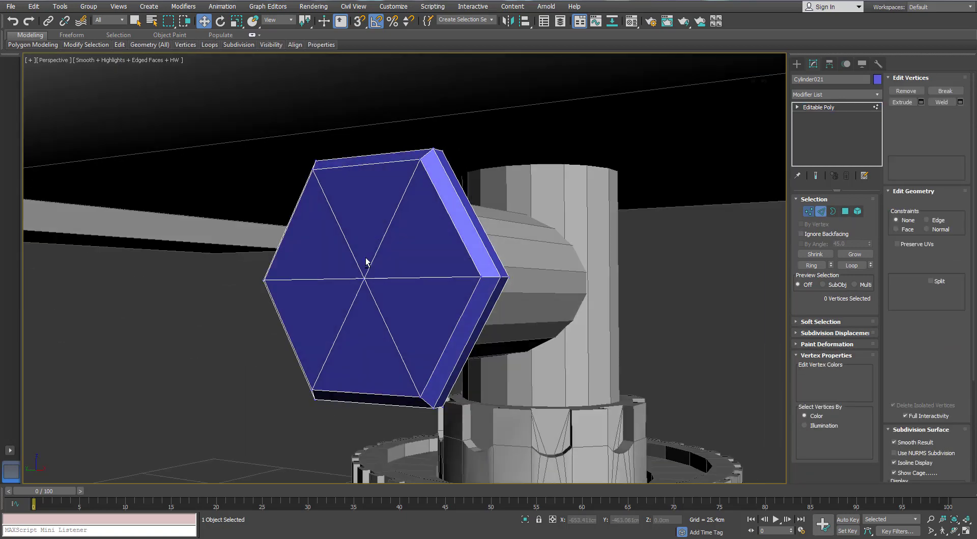
pyautogui.click(363, 279)
pyautogui.keyDown('ctrl'); pyautogui.click(845, 212); pyautogui.keyUp('ctrl')
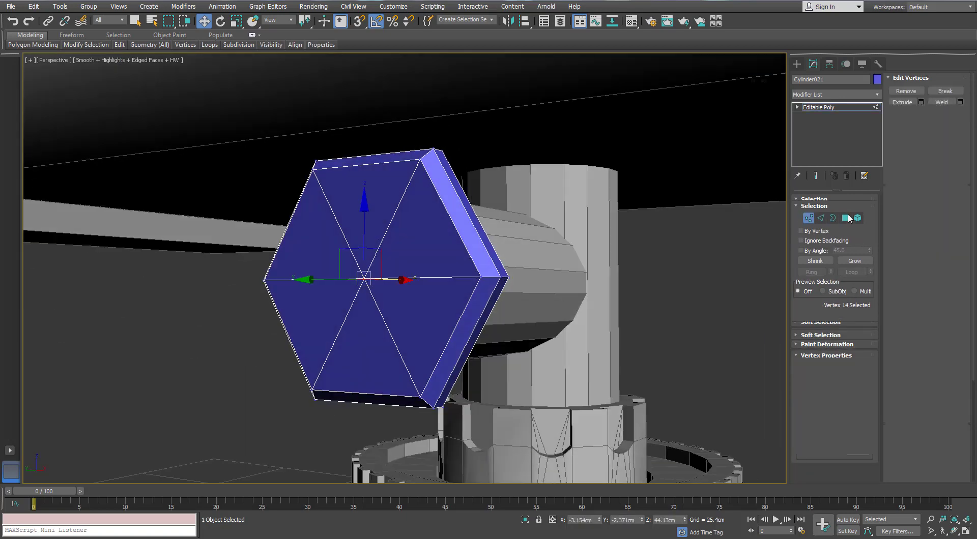
pyautogui.click(854, 253)
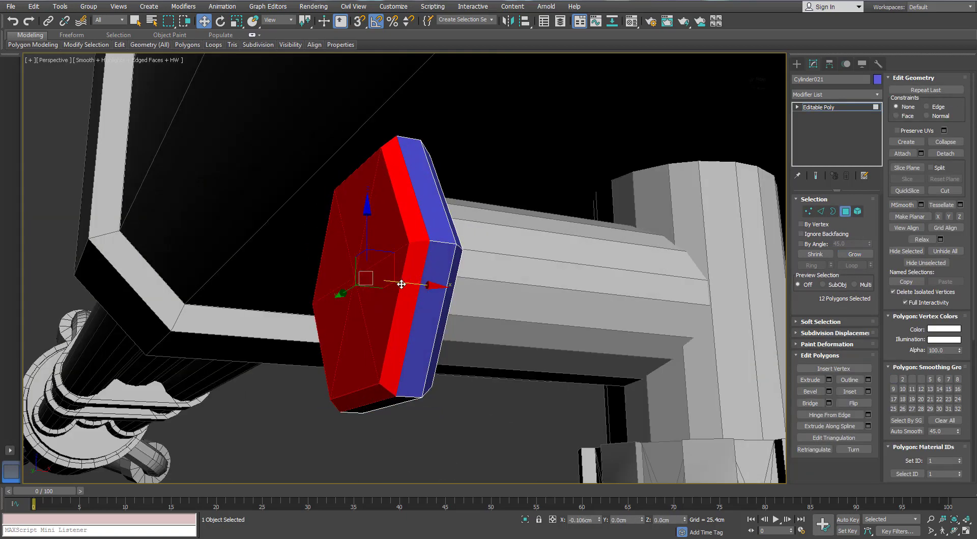
pyautogui.keyDown('alt'); pyautogui.moveTo(395, 283); pyautogui.dragTo(407, 279, button='middle'); pyautogui.keyUp('alt')
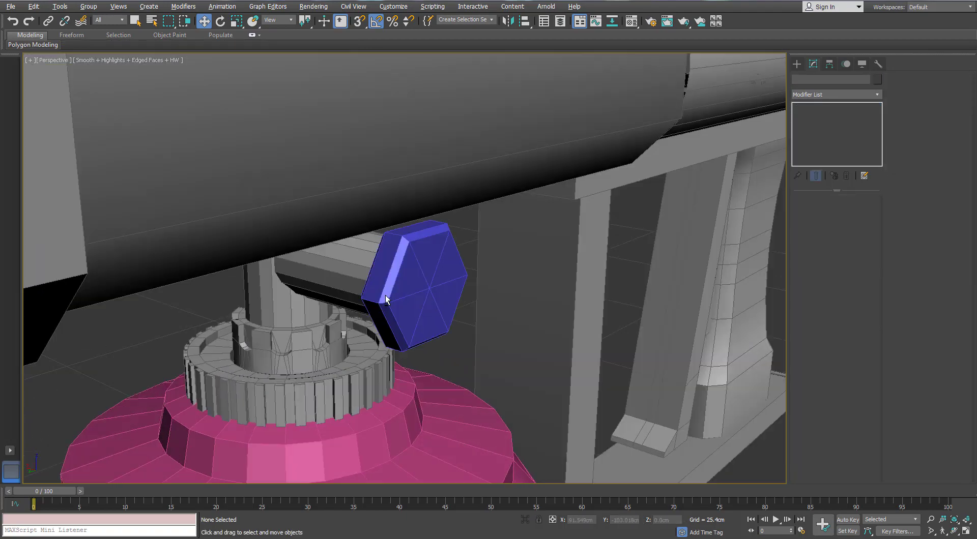
# Select the branch pipe's end vertices and pull them about 1 cm along negative X through the nut.
pyautogui.keyDown('alt'); pyautogui.moveTo(386, 295); pyautogui.dragTo(282, 294, button='middle'); pyautogui.keyUp('alt')
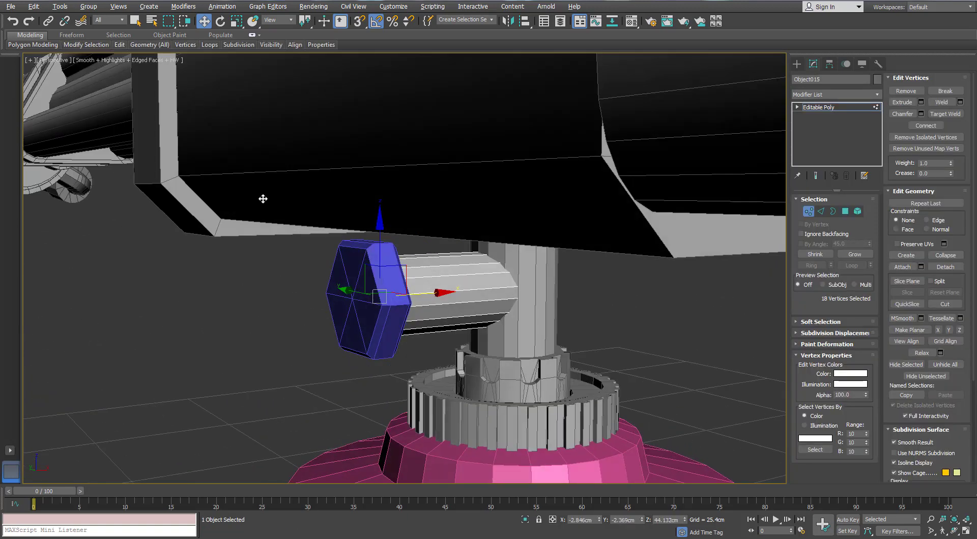
pyautogui.moveTo(235, 131); pyautogui.dragTo(414, 430)
pyautogui.click(431, 215)
pyautogui.moveTo(432, 216); pyautogui.dragTo(252, 440)
pyautogui.moveTo(412, 303); pyautogui.dragTo(388, 313)
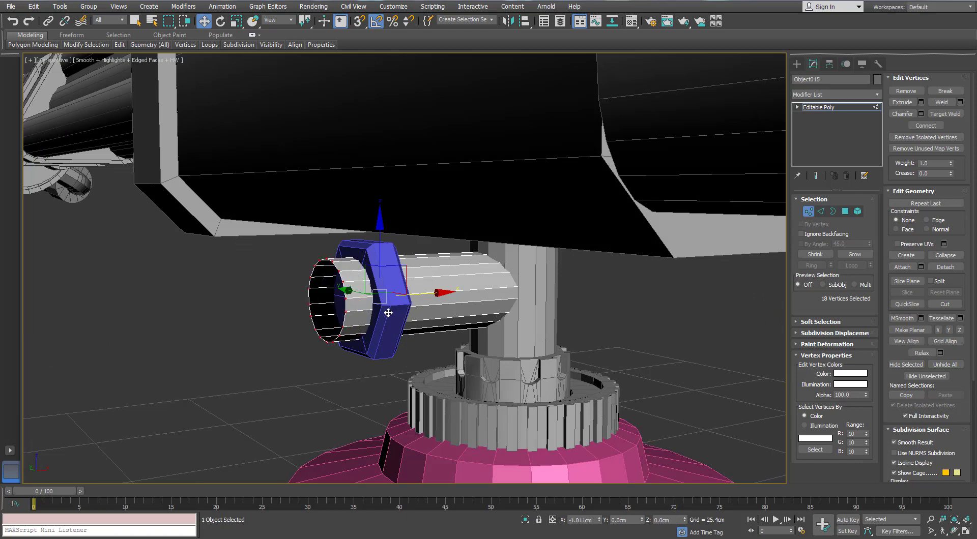
pyautogui.scroll(3, 382, 311)
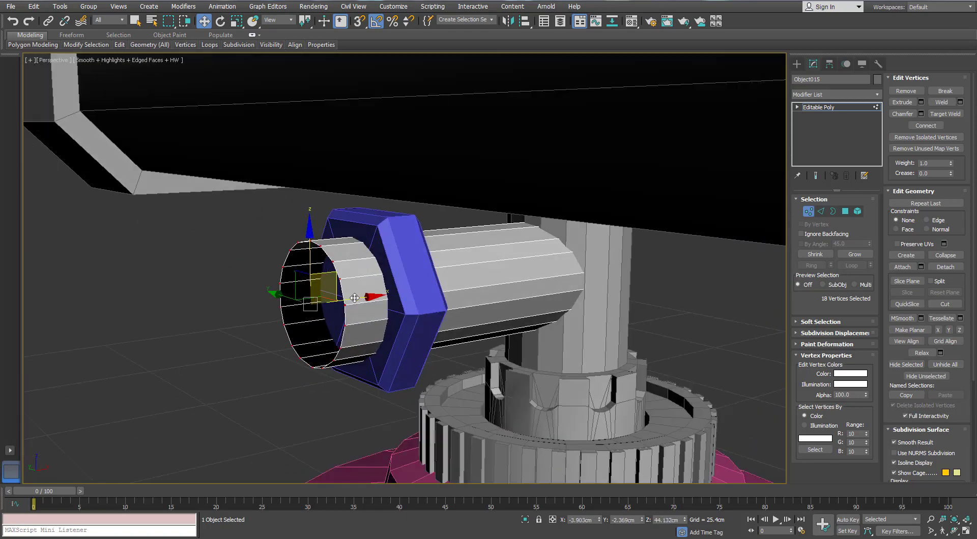
pyautogui.click(808, 211)
# Try to make a rotated copy of the branch pipe.
pyautogui.keyDown('alt'); pyautogui.moveTo(352, 310); pyautogui.dragTo(381, 310, button='middle'); pyautogui.keyUp('alt')
pyautogui.press('e')
pyautogui.scroll(-3, 382, 295)
pyautogui.keyDown('shift'); pyautogui.moveTo(419, 309); pyautogui.dragTo(430, 311); pyautogui.keyUp('shift')
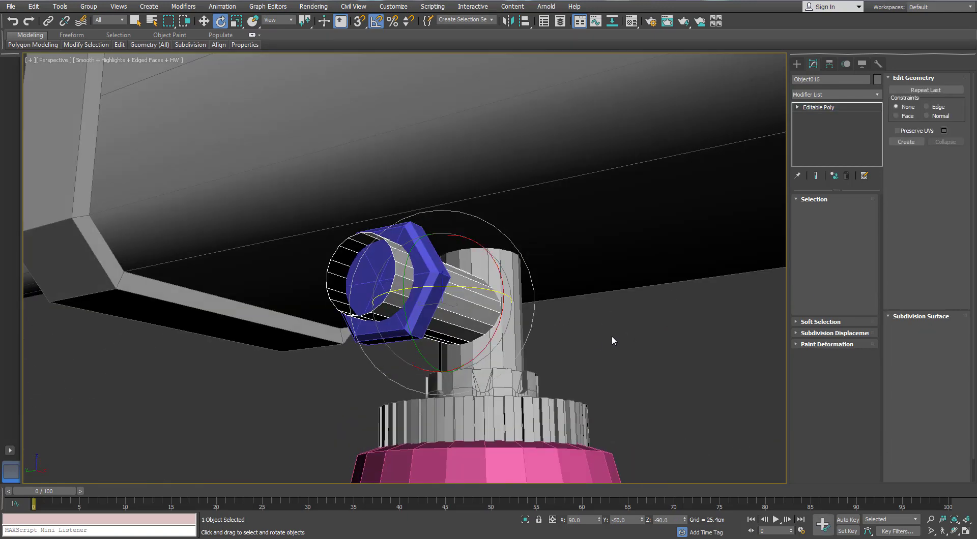
# Select the vertical tube's wall polygons and, in View coordinates, rotate a copy of them to lie horizontally across the branch pipe.
pyautogui.click(512, 333)
pyautogui.keyDown('alt'); pyautogui.moveTo(513, 330); pyautogui.dragTo(517, 350, button='middle'); pyautogui.keyUp('alt')
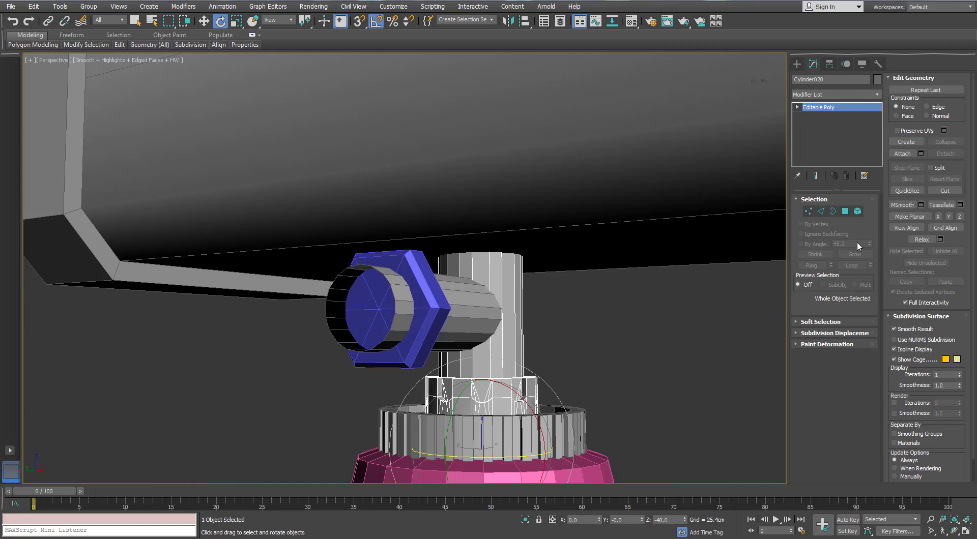
pyautogui.click(845, 211)
pyautogui.moveTo(603, 281); pyautogui.dragTo(397, 334)
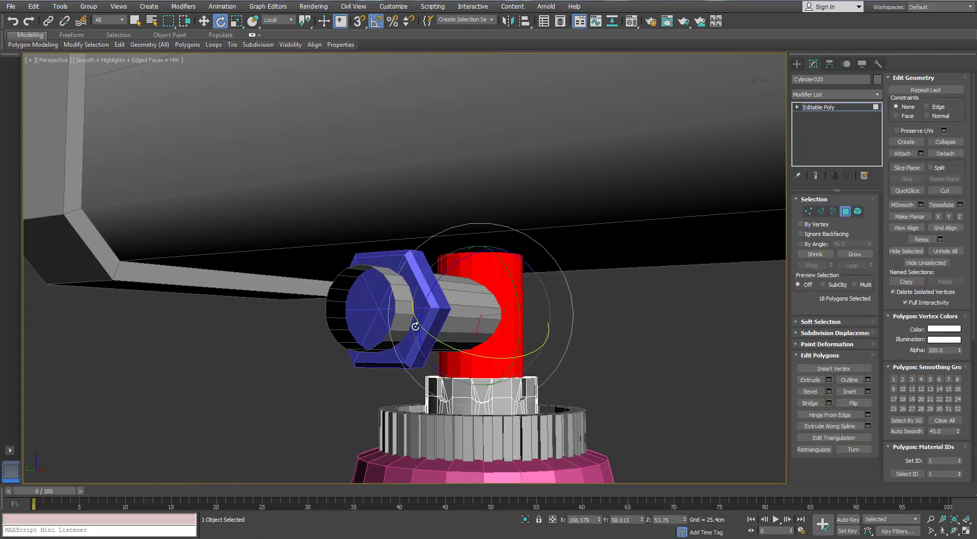
pyautogui.click(285, 30)
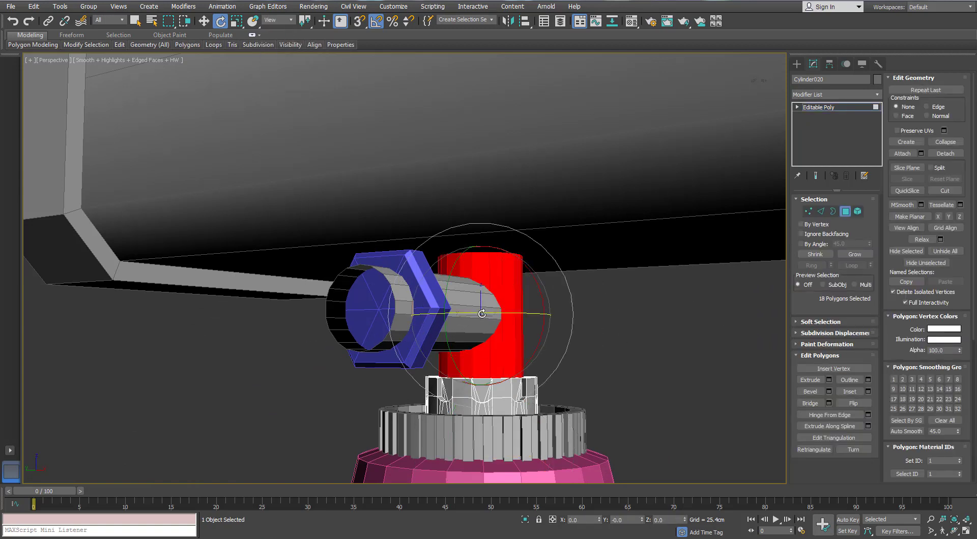
pyautogui.moveTo(456, 262)
pyautogui.mouseDown()
pyautogui.moveTo(427, 306)
pyautogui.moveTo(428, 298)
pyautogui.moveTo(508, 316)
pyautogui.mouseUp()
pyautogui.click(537, 270)
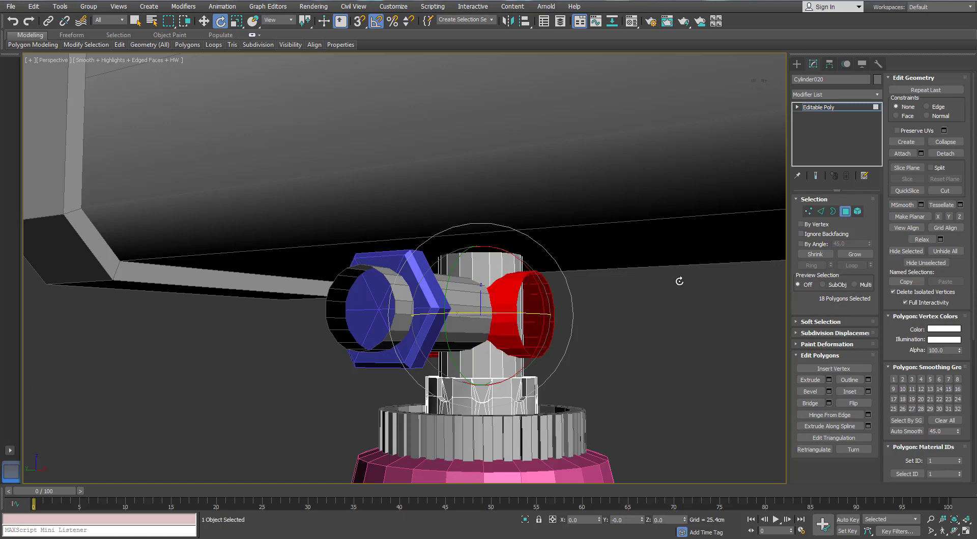
# Move the copied horizontal tube along X to the nut end of the branch pipe and detach it as a separate object.
pyautogui.press('w')
pyautogui.keyDown('alt'); pyautogui.moveTo(557, 300); pyautogui.dragTo(474, 319, button='middle'); pyautogui.keyUp('alt')
pyautogui.moveTo(518, 318); pyautogui.dragTo(322, 331)
pyautogui.keyDown('alt'); pyautogui.moveTo(323, 332); pyautogui.dragTo(451, 259, button='middle'); pyautogui.keyUp('alt')
pyautogui.click(942, 154)
pyautogui.click(510, 274)
pyautogui.click(845, 211)
# Select the detached tube and scale it to about 127% on X and 226% on Y.
pyautogui.scroll(-4, 314, 335)
pyautogui.click(168, 309)
pyautogui.scroll(3, 168, 309)
pyautogui.moveTo(168, 309); pyautogui.dragTo(277, 277, button='middle')
pyautogui.press('r')
pyautogui.scroll(-3, 237, 276)
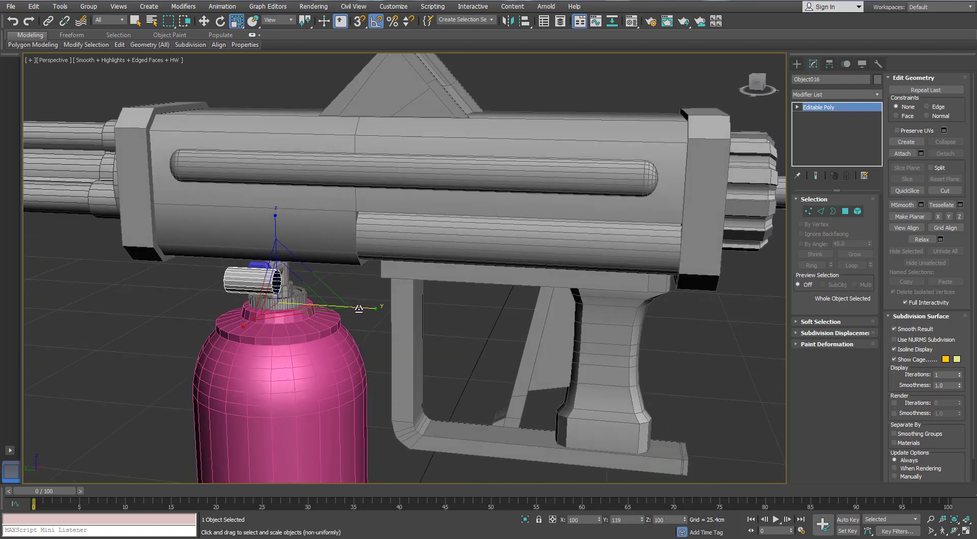
pyautogui.scroll(-3, 264, 331)
pyautogui.moveTo(265, 332); pyautogui.dragTo(299, 340, button='middle')
pyautogui.scroll(3, 299, 340)
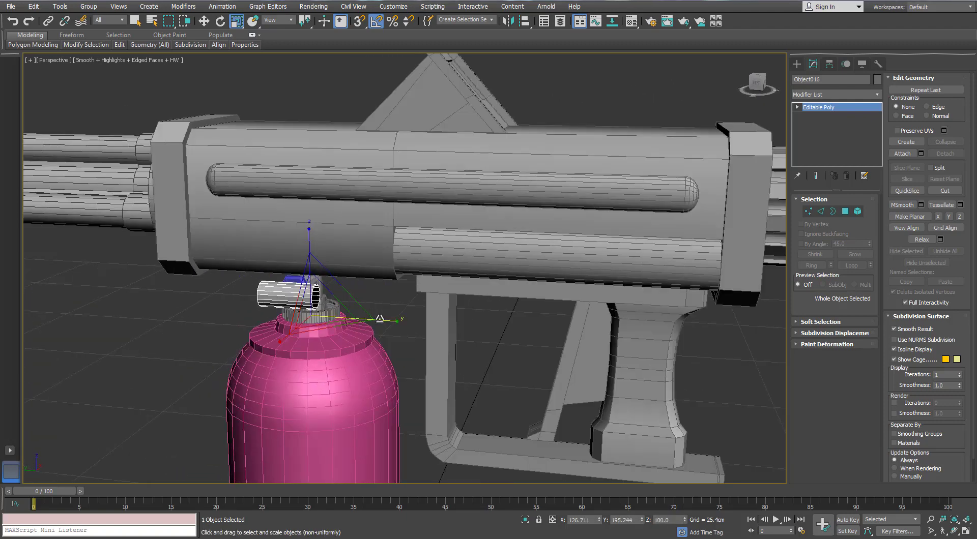
pyautogui.scroll(6, 384, 321)
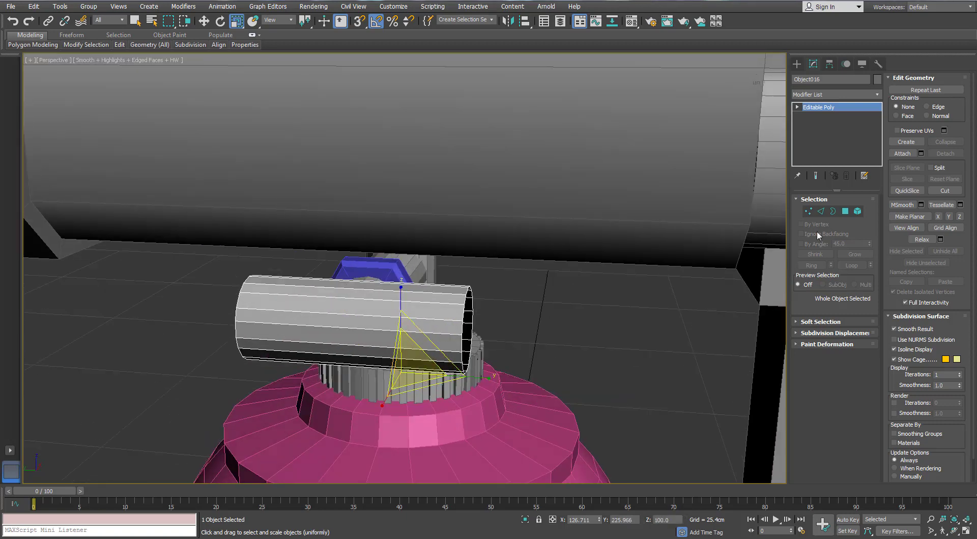
# Select one open end border of the scaled tube and extend it outward and along Y into a short, slightly wider collar.
pyautogui.press('2')
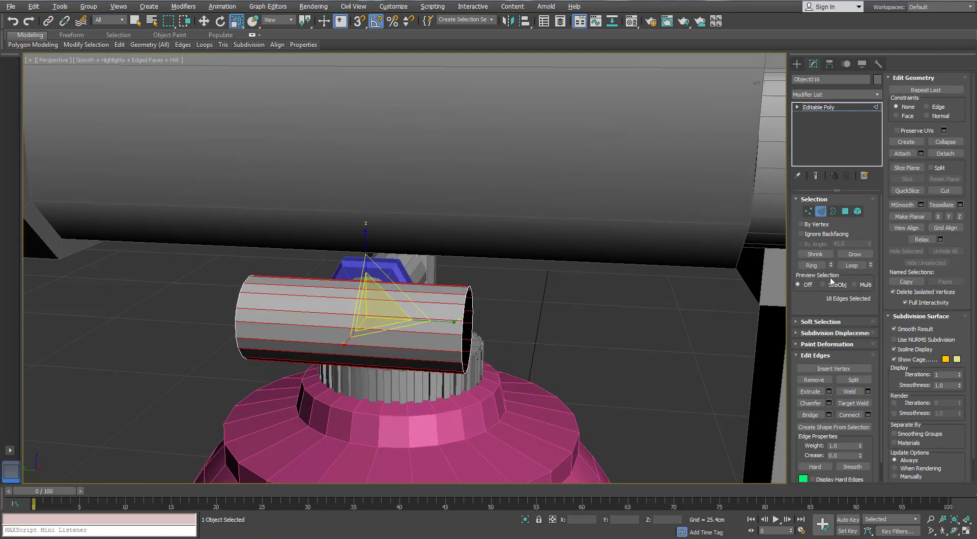
pyautogui.click(833, 211)
pyautogui.scroll(3, 407, 341)
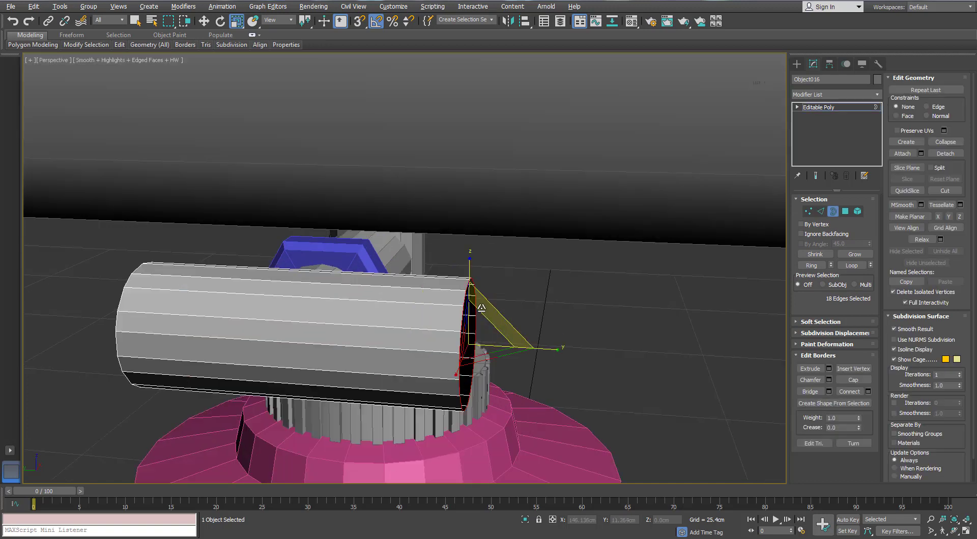
pyautogui.moveTo(489, 338); pyautogui.dragTo(489, 337)
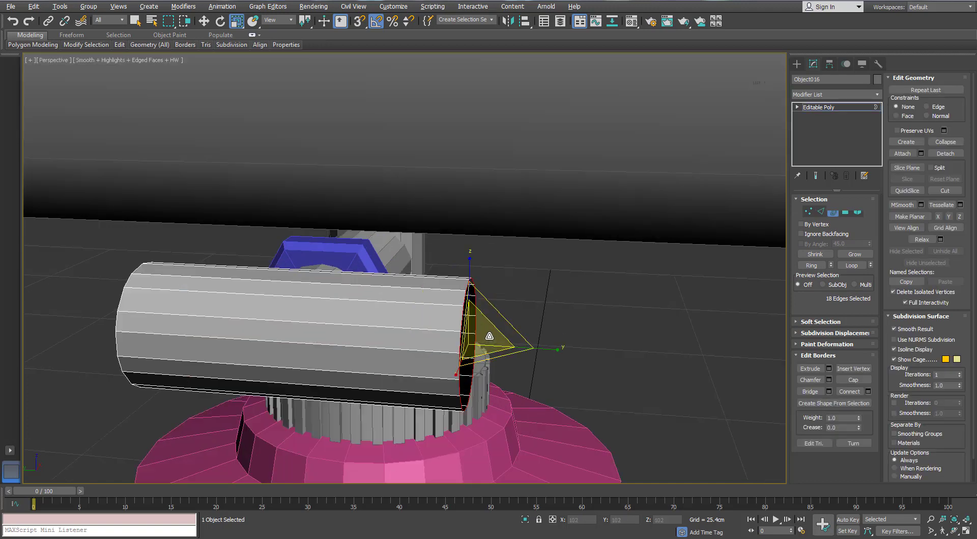
pyautogui.press('w')
pyautogui.keyDown('alt'); pyautogui.moveTo(482, 335); pyautogui.dragTo(484, 340, button='middle'); pyautogui.keyUp('alt')
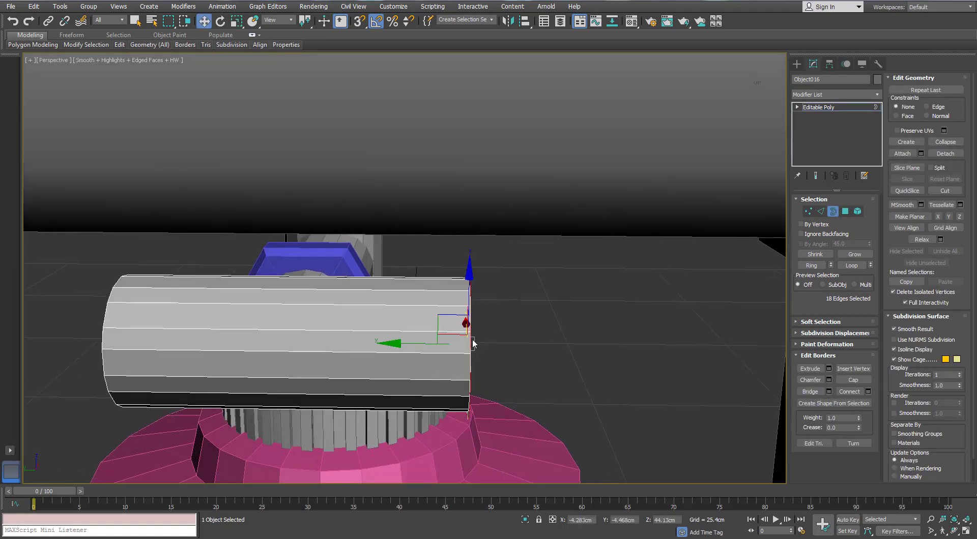
pyautogui.keyDown('shift'); pyautogui.moveTo(421, 344); pyautogui.dragTo(440, 348); pyautogui.keyUp('shift')
# Extrude the collar's border outward by scaling it to 142% to form a flat flange.
pyautogui.keyDown('alt'); pyautogui.moveTo(440, 348); pyautogui.dragTo(486, 335, button='middle'); pyautogui.keyUp('alt')
pyautogui.press('r')
pyautogui.keyDown('shift'); pyautogui.moveTo(486, 329); pyautogui.dragTo(486, 306); pyautogui.keyUp('shift')
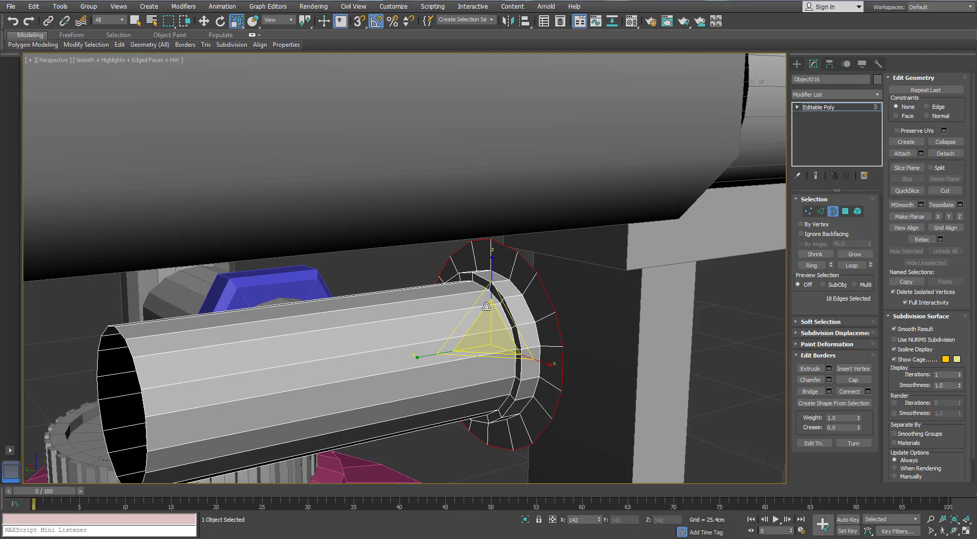
# Isolate the tube and target-weld the flange's outer vertices together into a six-cornered outline.
pyautogui.hotkey('alt', 'q')
pyautogui.keyDown('alt'); pyautogui.moveTo(458, 290); pyautogui.dragTo(468, 244, button='middle'); pyautogui.keyUp('alt')
pyautogui.click(809, 211)
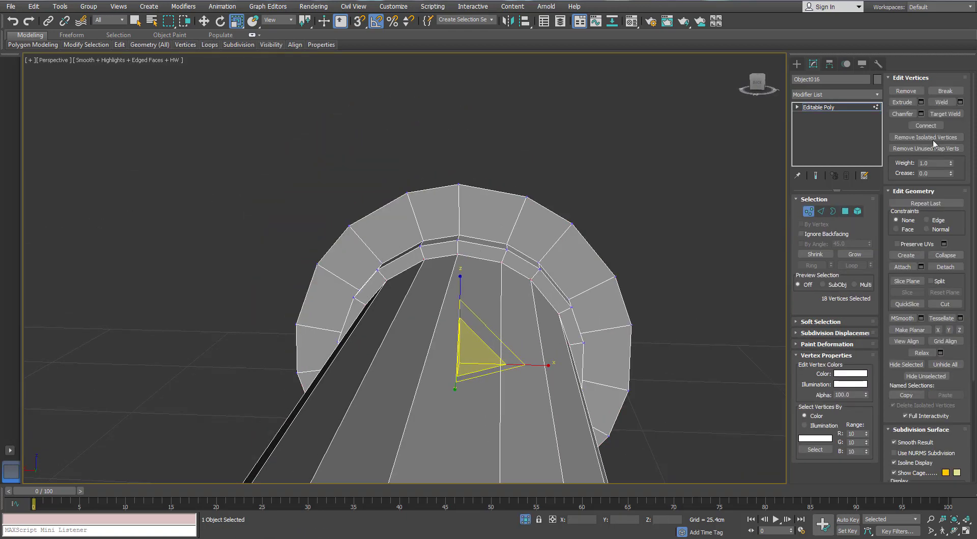
pyautogui.click(944, 114)
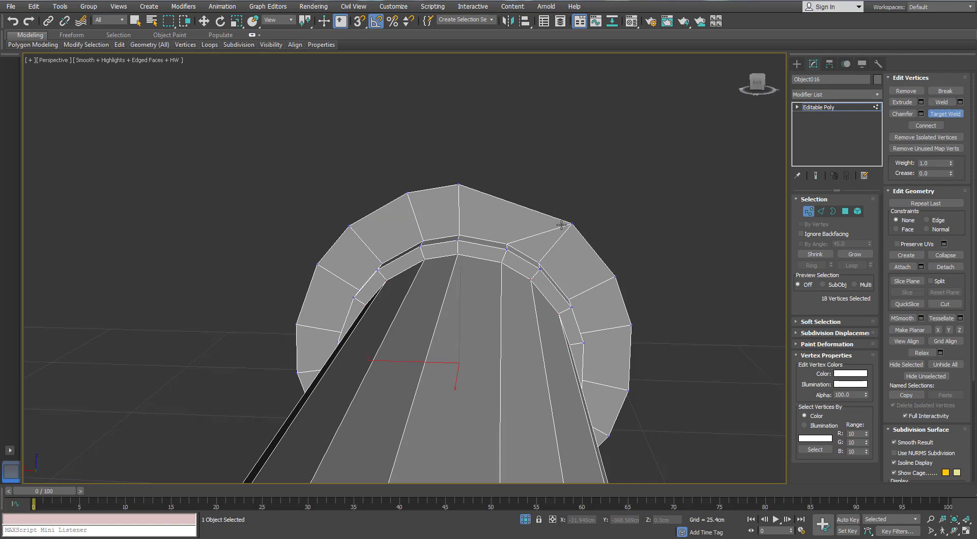
pyautogui.keyDown('alt'); pyautogui.moveTo(447, 191); pyautogui.dragTo(462, 212, button='middle'); pyautogui.keyUp('alt')
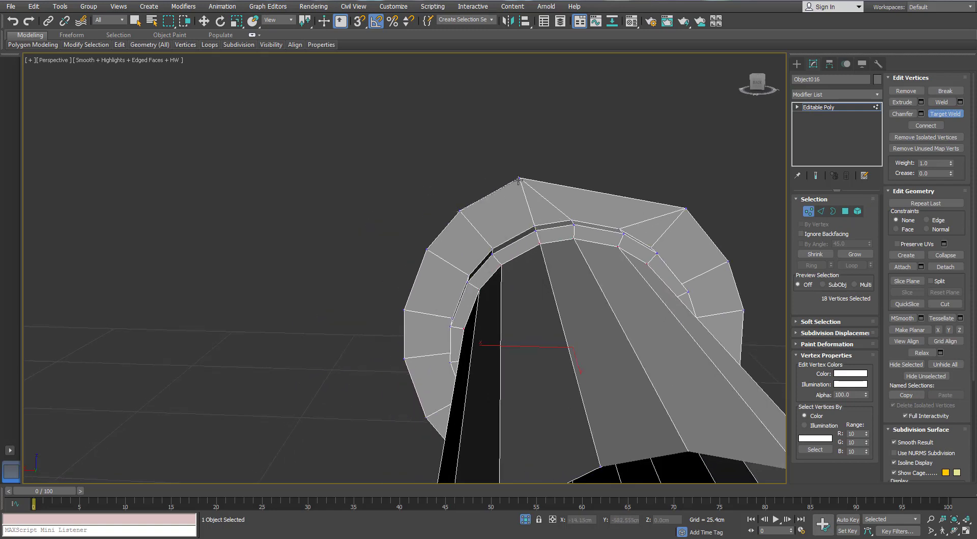
pyautogui.keyDown('alt'); pyautogui.moveTo(519, 184); pyautogui.dragTo(516, 237, button='middle'); pyautogui.keyUp('alt')
pyautogui.keyDown('alt'); pyautogui.moveTo(503, 281); pyautogui.dragTo(487, 303, button='middle'); pyautogui.keyUp('alt')
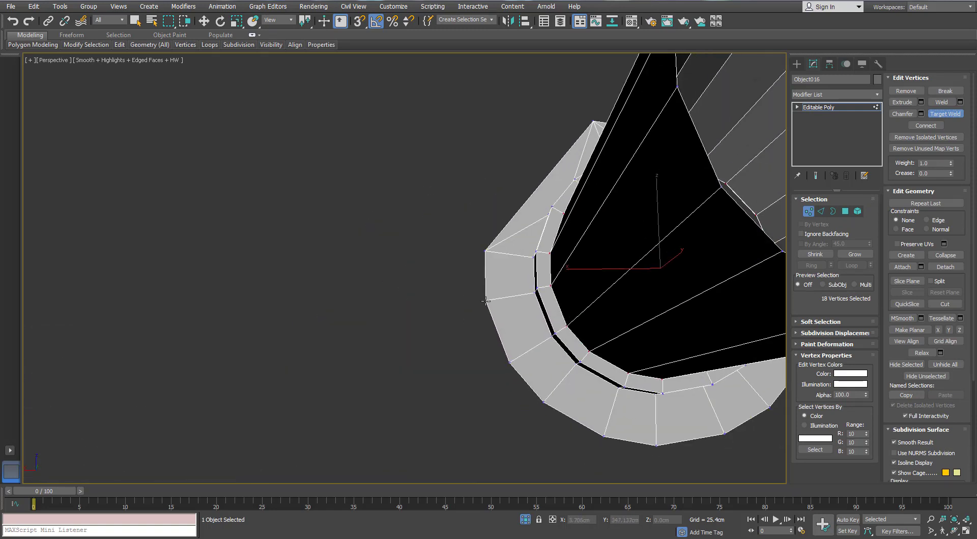
pyautogui.keyDown('alt'); pyautogui.moveTo(492, 371); pyautogui.dragTo(438, 339, button='middle'); pyautogui.keyUp('alt')
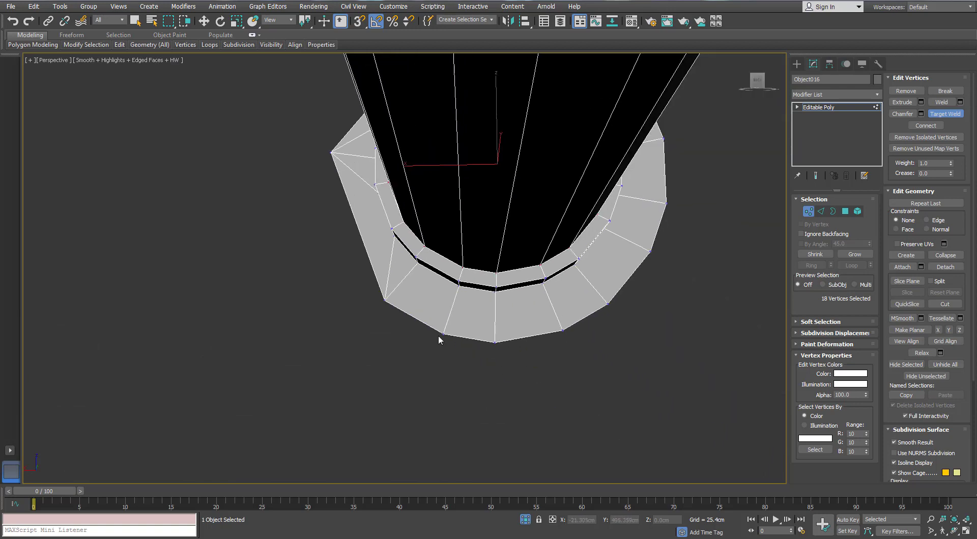
pyautogui.click(563, 330)
pyautogui.keyDown('alt'); pyautogui.moveTo(569, 319); pyautogui.dragTo(578, 277, button='middle'); pyautogui.keyUp('alt')
pyautogui.keyDown('alt'); pyautogui.moveTo(634, 248); pyautogui.dragTo(635, 204, button='middle'); pyautogui.keyUp('alt')
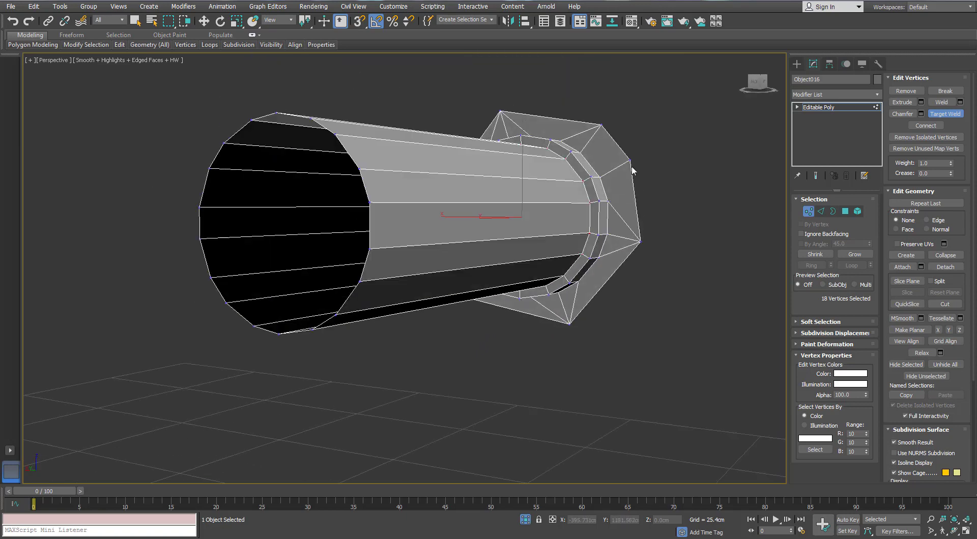
pyautogui.keyDown('alt'); pyautogui.moveTo(601, 124); pyautogui.dragTo(767, 230, button='middle'); pyautogui.keyUp('alt')
# Extrude the hexagonal border about 0.8 cm along Y to form the nut body, and exit isolation.
pyautogui.moveTo(571, 245)
pyautogui.mouseDown(button='middle')
pyautogui.moveTo(544, 258)
pyautogui.moveTo(556, 256)
pyautogui.mouseUp(button='middle')
pyautogui.press('w')
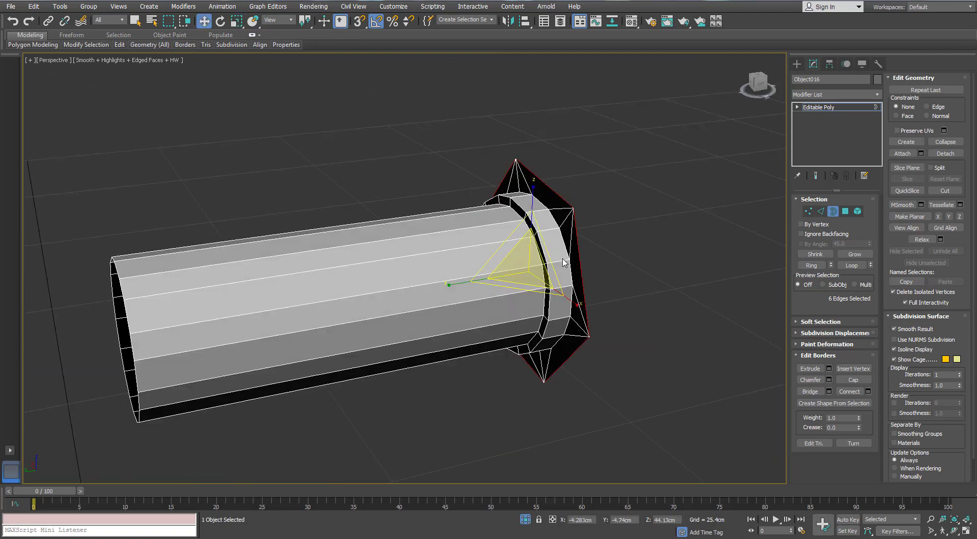
pyautogui.keyDown('shift'); pyautogui.moveTo(484, 279); pyautogui.dragTo(554, 275); pyautogui.keyUp('shift')
pyautogui.moveTo(554, 275)
pyautogui.keyDown('alt'); pyautogui.mouseDown(button='middle')
pyautogui.moveTo(595, 288)
pyautogui.moveTo(544, 259)
pyautogui.mouseUp(button='middle'); pyautogui.keyUp('alt')
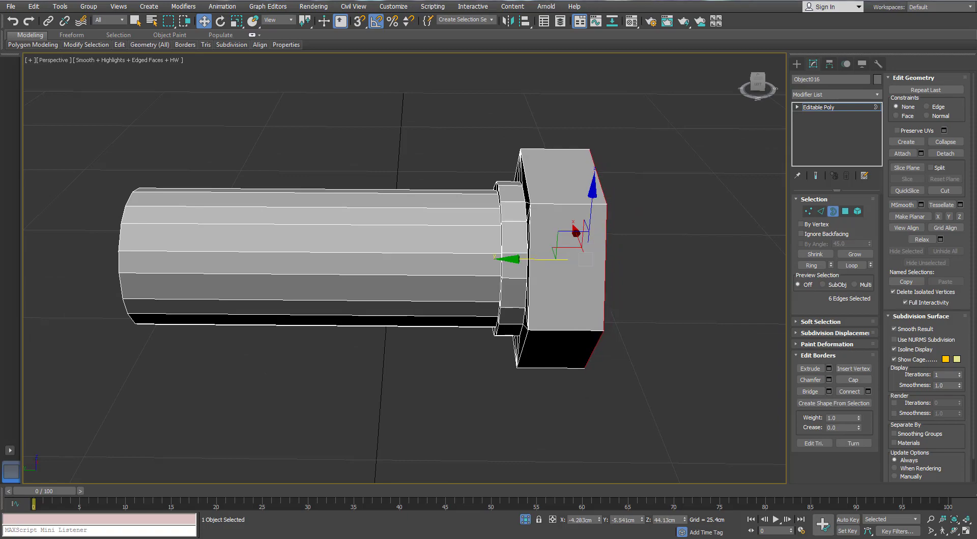
pyautogui.keyDown('alt'); pyautogui.moveTo(534, 230); pyautogui.dragTo(517, 479, button='middle'); pyautogui.keyUp('alt')
pyautogui.hotkey('alt', 'q')
pyautogui.moveTo(513, 239)
pyautogui.keyDown('alt'); pyautogui.mouseDown(button='middle')
pyautogui.moveTo(465, 270)
pyautogui.moveTo(476, 284)
pyautogui.moveTo(461, 290)
pyautogui.moveTo(474, 251)
pyautogui.moveTo(469, 257)
pyautogui.moveTo(509, 239)
pyautogui.mouseUp(button='middle'); pyautogui.keyUp('alt')
pyautogui.scroll(-5, 465, 270)
# Try to copy the collar and flange polygons along Y past the hexagonal nut's open end, and undo the copy.
pyautogui.click(846, 212)
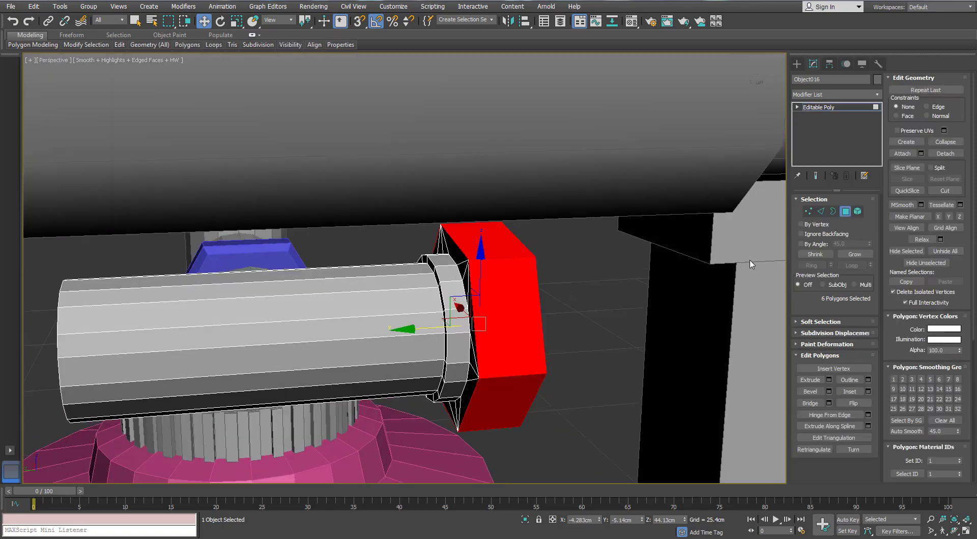
pyautogui.click(850, 254)
pyautogui.click(851, 254)
pyautogui.keyDown('alt'); pyautogui.moveTo(573, 252); pyautogui.dragTo(552, 248, button='middle'); pyautogui.keyUp('alt')
pyautogui.keyDown('alt'); pyautogui.moveTo(572, 192); pyautogui.dragTo(481, 463); pyautogui.keyUp('alt')
pyautogui.keyDown('alt'); pyautogui.moveTo(444, 321); pyautogui.dragTo(433, 352, button='middle'); pyautogui.keyUp('alt')
pyautogui.keyDown('shift'); pyautogui.moveTo(397, 328); pyautogui.dragTo(511, 332); pyautogui.keyUp('shift')
pyautogui.click(537, 270)
pyautogui.moveTo(539, 199); pyautogui.dragTo(492, 188, button='middle')
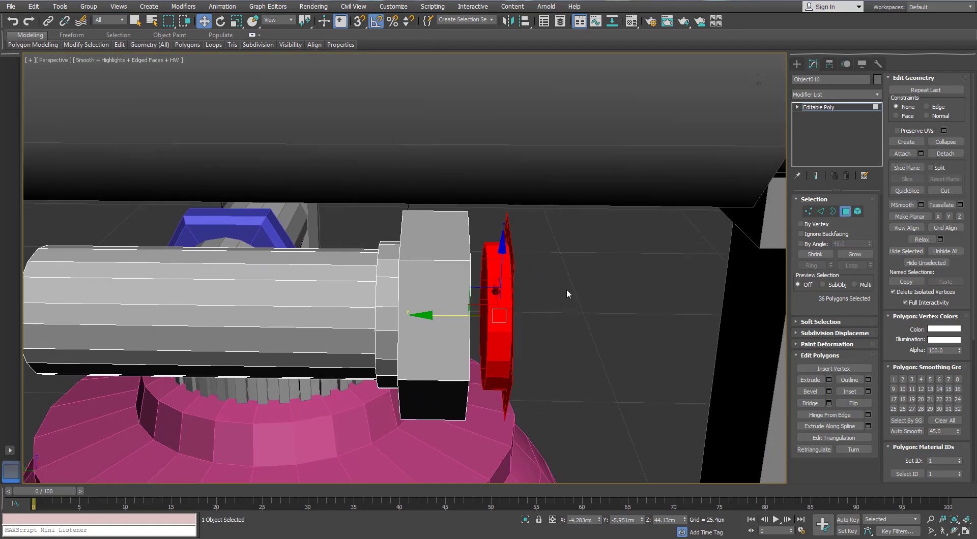
pyautogui.hotkey('ctrl', 'z')
pyautogui.hotkey('ctrl', 'z')
# Cut a connected edge loop around the middle of the hexagonal nut and delete its open outer half.
pyautogui.click(820, 211)
pyautogui.click(433, 260)
pyautogui.hotkey('alt', 'r')
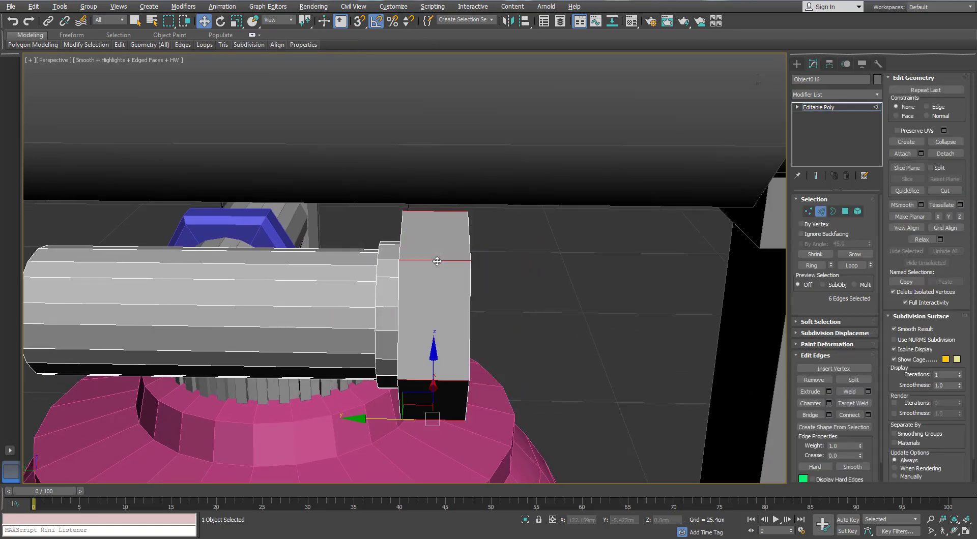
pyautogui.click(868, 415)
pyautogui.click(603, 299)
pyautogui.press('3')
pyautogui.press('Delete')
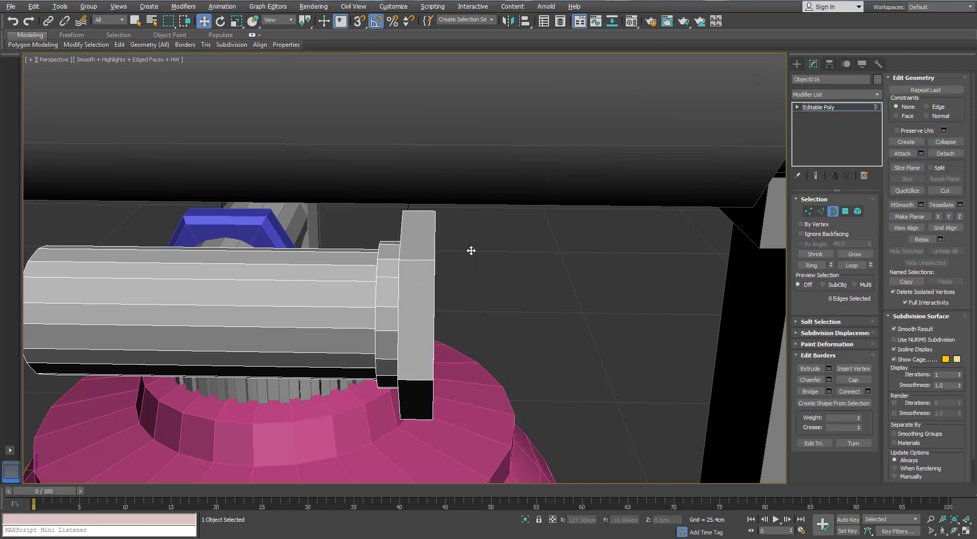
# Try to mirror the half nut and tube with a Symmetry modifier on the Z axis, and delete the modifier.
pyautogui.click(832, 212)
pyautogui.click(876, 95)
pyautogui.write('sy')
pyautogui.press('Return')
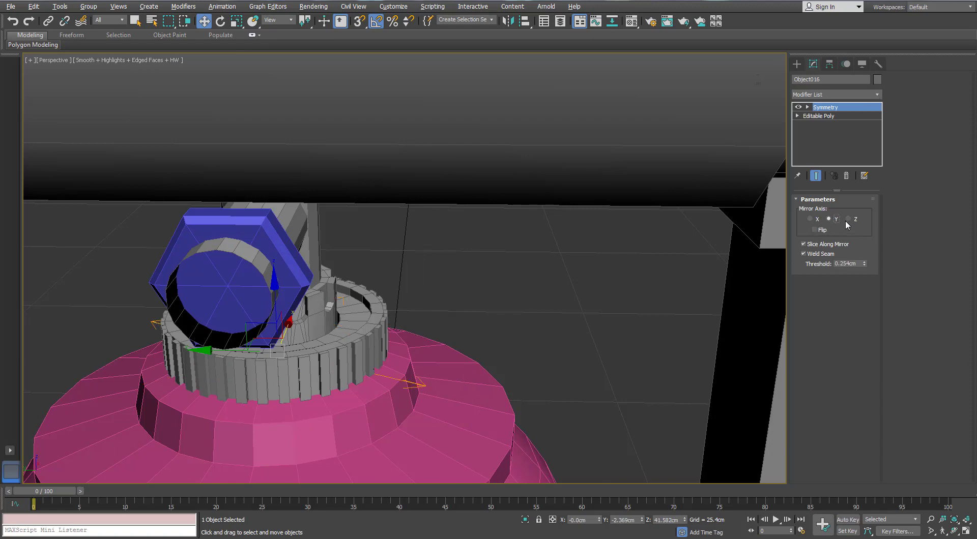
pyautogui.click(848, 219)
pyautogui.keyDown('alt'); pyautogui.moveTo(574, 253); pyautogui.dragTo(539, 234, button='middle'); pyautogui.keyUp('alt')
pyautogui.click(813, 230)
pyautogui.click(814, 230)
pyautogui.click(807, 107)
pyautogui.click(824, 116)
pyautogui.keyDown('alt'); pyautogui.moveTo(699, 214); pyautogui.dragTo(661, 224, button='middle'); pyautogui.keyUp('alt')
pyautogui.click(825, 107)
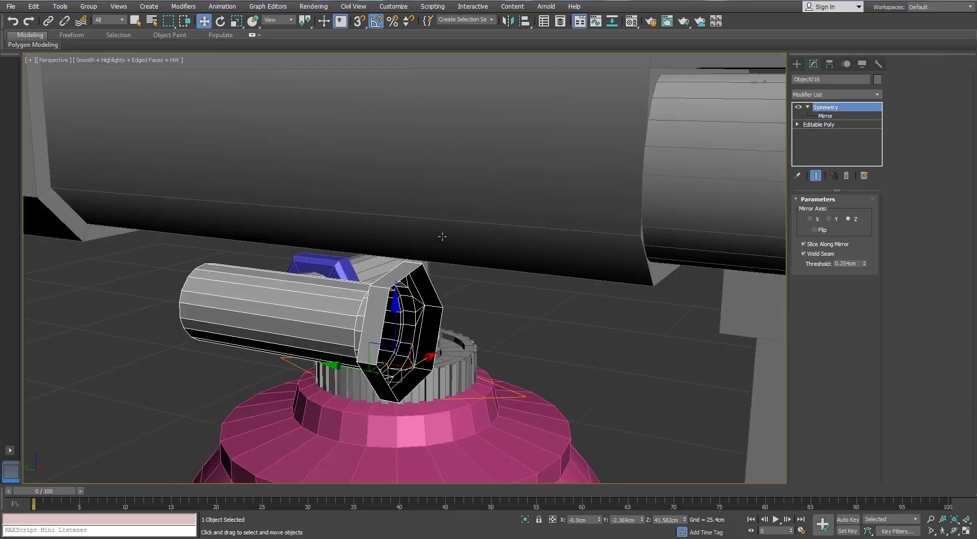
pyautogui.keyDown('alt'); pyautogui.moveTo(443, 237); pyautogui.dragTo(458, 209, button='middle'); pyautogui.keyUp('alt')
pyautogui.rightClick(836, 106)
pyautogui.click(865, 209)
# Centre the pivot of the tube and half nut on the object.
pyautogui.keyDown('alt'); pyautogui.moveTo(554, 239); pyautogui.dragTo(499, 255, button='middle'); pyautogui.keyUp('alt')
pyautogui.click(829, 64)
pyautogui.click(834, 134)
pyautogui.click(813, 63)
pyautogui.click(801, 64)
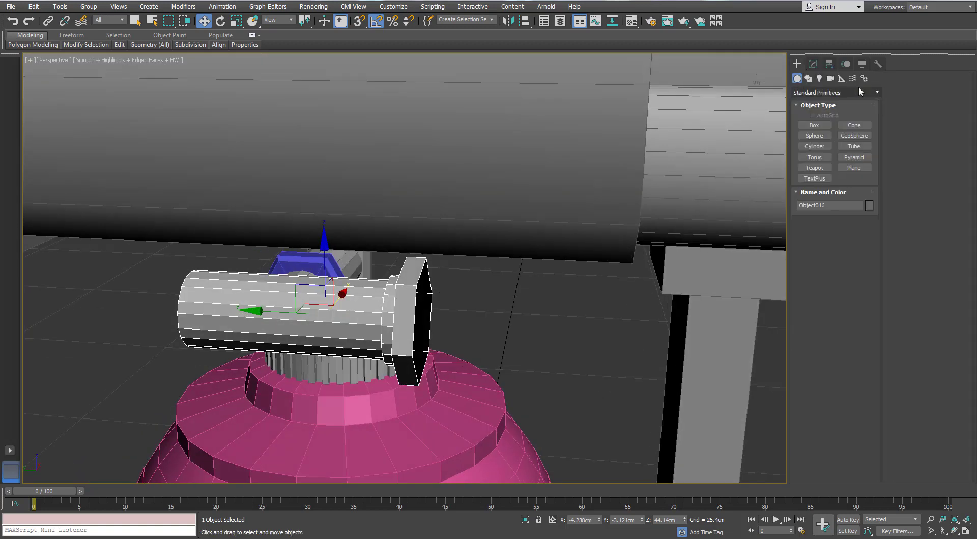
# Try a Symmetry modifier about the centred pivot on the Y and Z axes, and remove it.
pyautogui.click(813, 64)
pyautogui.click(877, 95)
pyautogui.scroll(-10, 830, 238)
pyautogui.click(831, 202)
pyautogui.click(828, 219)
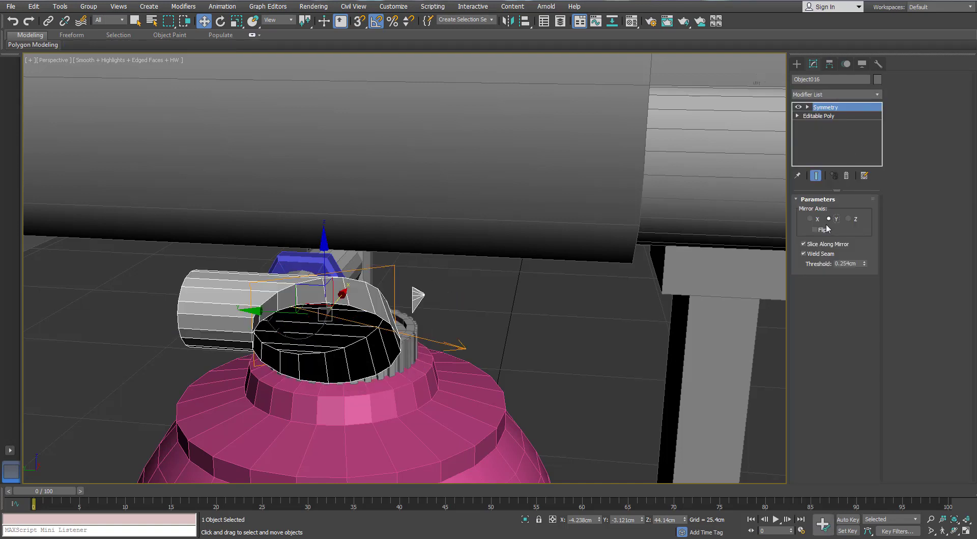
pyautogui.click(847, 219)
pyautogui.hotkey('ctrl', 'z')
pyautogui.rightClick(834, 107)
pyautogui.click(847, 120)
# Try to make a rotated copy of the tube and shift it past the nut's open side.
pyautogui.press('e')
pyautogui.moveTo(336, 352)
pyautogui.keyDown('shift'); pyautogui.mouseDown()
pyautogui.moveTo(433, 325)
pyautogui.moveTo(454, 298)
pyautogui.mouseUp(); pyautogui.keyUp('shift')
pyautogui.click(487, 313)
pyautogui.press('w')
pyautogui.moveTo(280, 338); pyautogui.dragTo(479, 338)
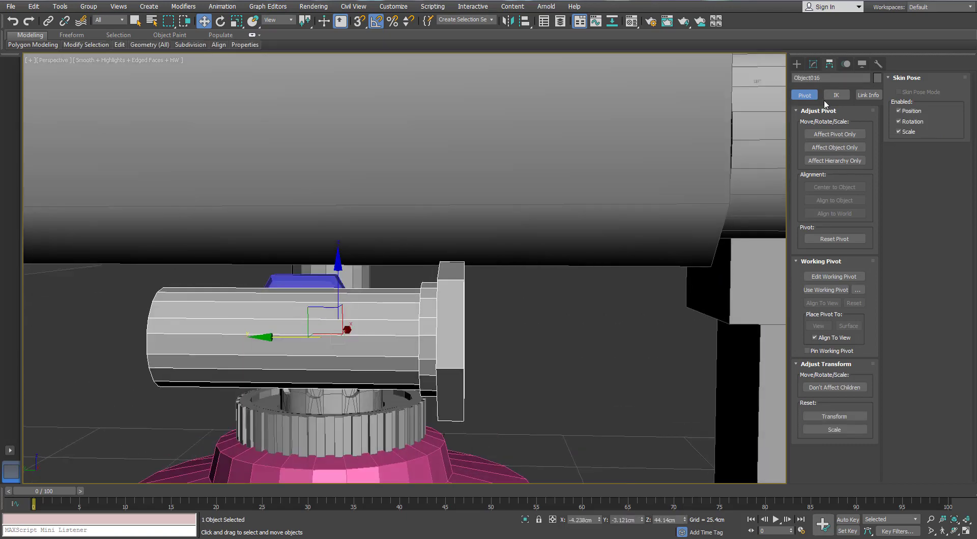
pyautogui.keyDown('alt'); pyautogui.moveTo(491, 290); pyautogui.dragTo(443, 307, button='middle'); pyautogui.keyUp('alt')
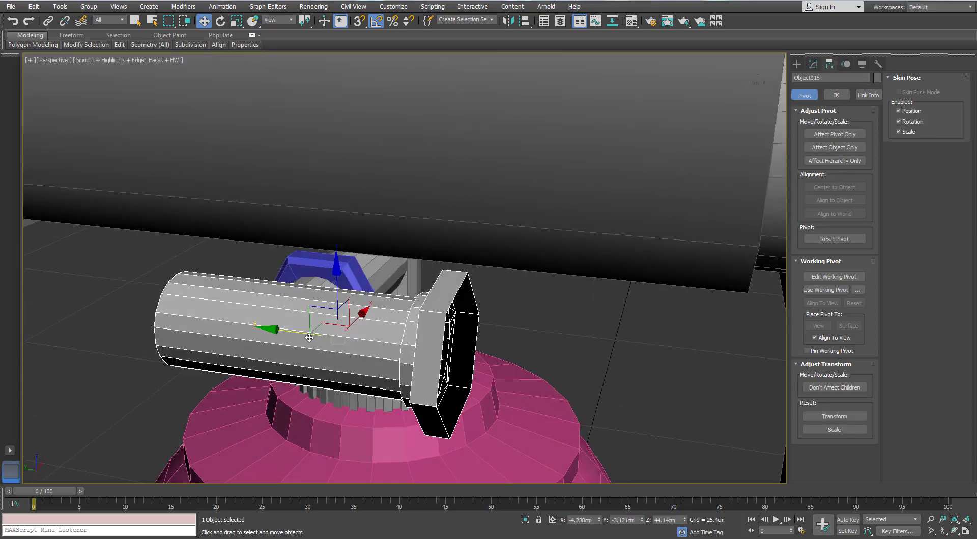
pyautogui.press('e')
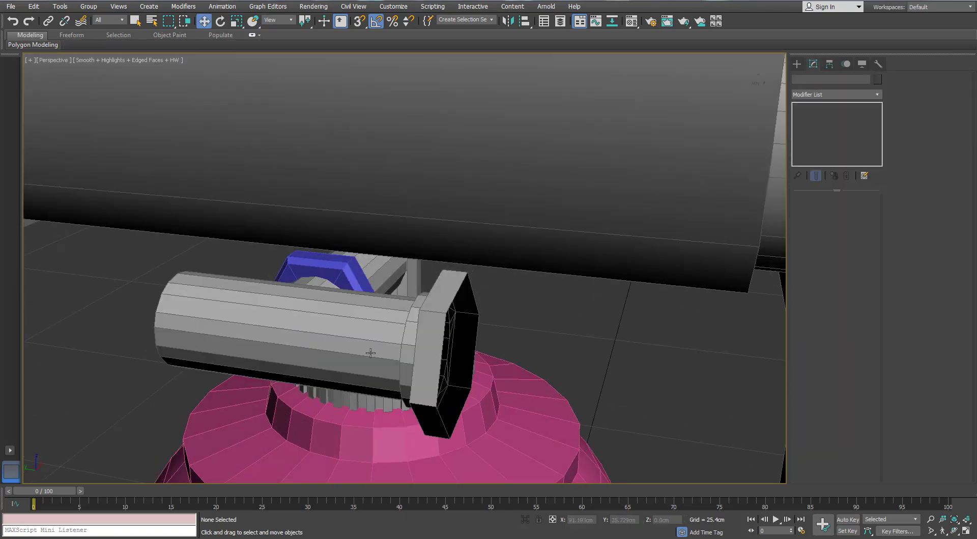
# Mirror the tube on the Y axis as a copy and move it along Y against the original half nut.
pyautogui.click(508, 21)
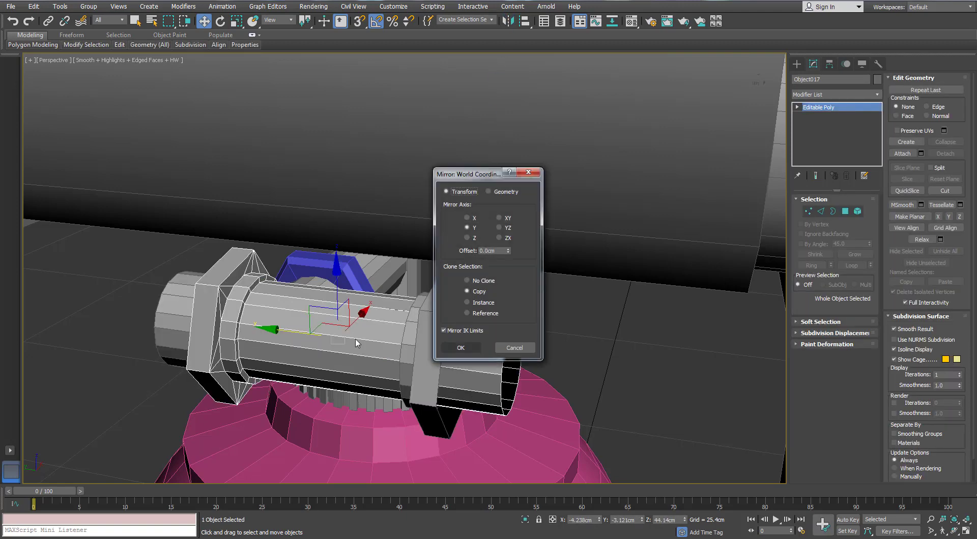
pyautogui.click(460, 347)
pyautogui.moveTo(499, 368); pyautogui.dragTo(539, 374)
# Pull the mirrored half nut's open edge loop back along Y to leave a narrow gap between the halves.
pyautogui.keyDown('alt'); pyautogui.moveTo(539, 374); pyautogui.dragTo(560, 379, button='middle'); pyautogui.keyUp('alt')
pyautogui.click(824, 214)
pyautogui.scroll(2, 470, 273)
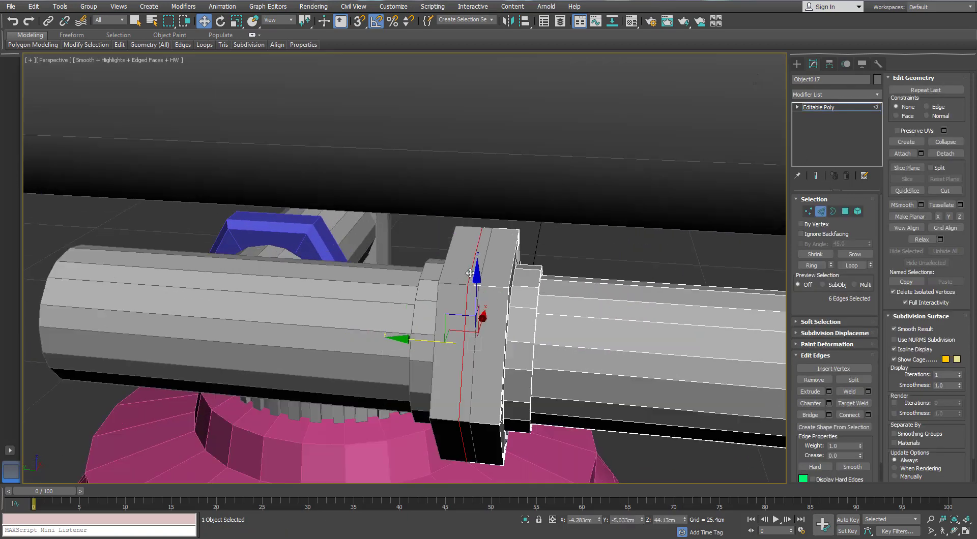
pyautogui.moveTo(428, 342); pyautogui.dragTo(486, 289)
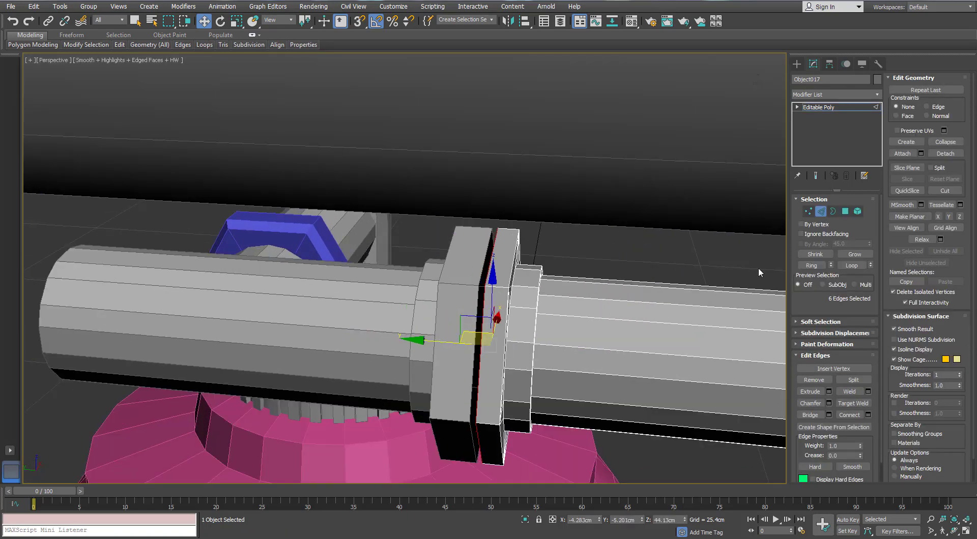
# Try deleting the mirrored half nut's side faces and adjusting the copy's pivot and position, and undo the changes.
pyautogui.press('Delete')
pyautogui.scroll(-2, 607, 318)
pyautogui.moveTo(607, 318); pyautogui.dragTo(484, 316, button='middle')
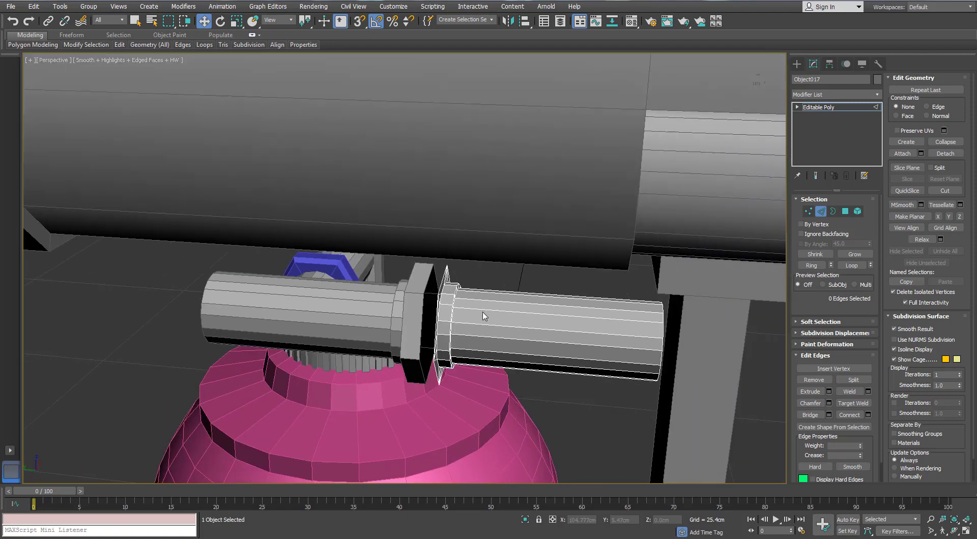
pyautogui.scroll(-1, 627, 320)
pyautogui.click(829, 63)
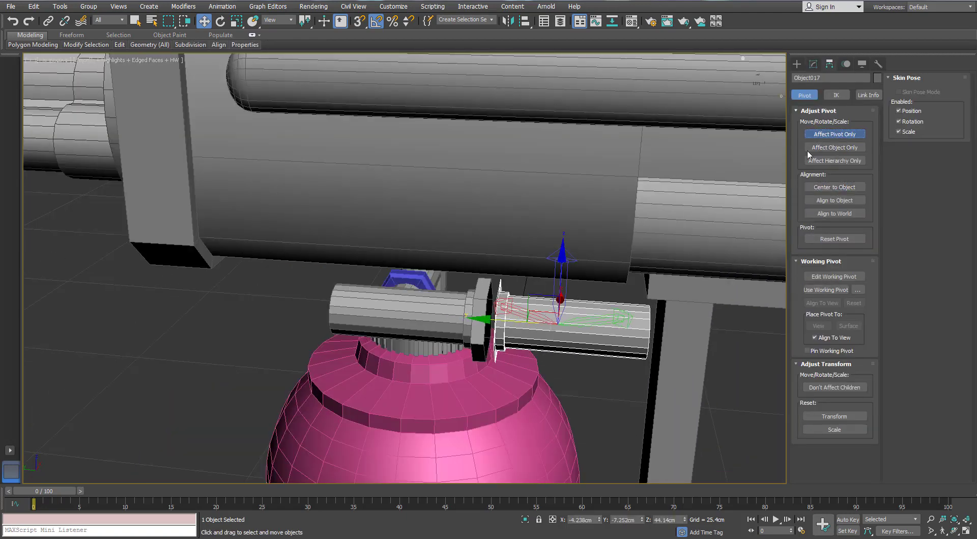
pyautogui.scroll(2, 495, 347)
pyautogui.moveTo(509, 345); pyautogui.dragTo(493, 343)
pyautogui.keyDown('alt'); pyautogui.moveTo(492, 344); pyautogui.dragTo(515, 309, button='middle'); pyautogui.keyUp('alt')
pyautogui.scroll(2, 478, 300)
pyautogui.scroll(-1, 491, 301)
pyautogui.hotkey('ctrl', 'z')
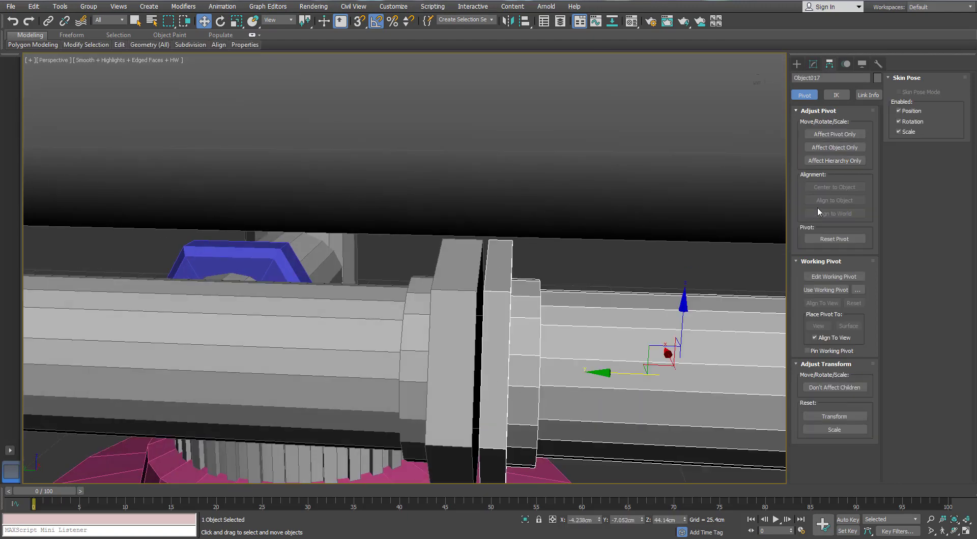
# Attach the original tube to the mirrored copy so both halves form one object.
pyautogui.click(813, 64)
pyautogui.click(797, 64)
pyautogui.click(813, 64)
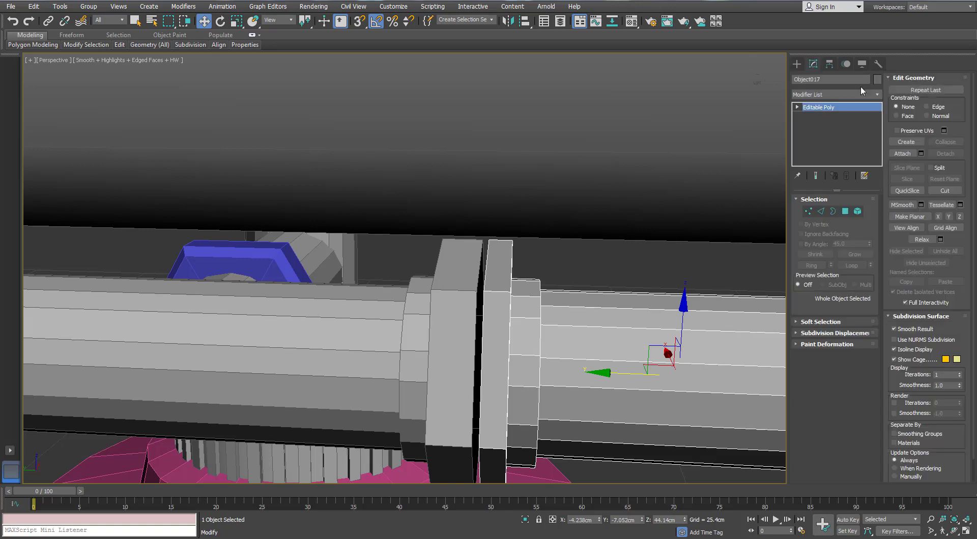
pyautogui.click(902, 153)
pyautogui.click(476, 250)
# Bridge the two facing hexagonal borders and remove the two seam edge loops from the joined nut.
pyautogui.click(831, 211)
pyautogui.press('w')
pyautogui.click(479, 272)
pyautogui.click(810, 392)
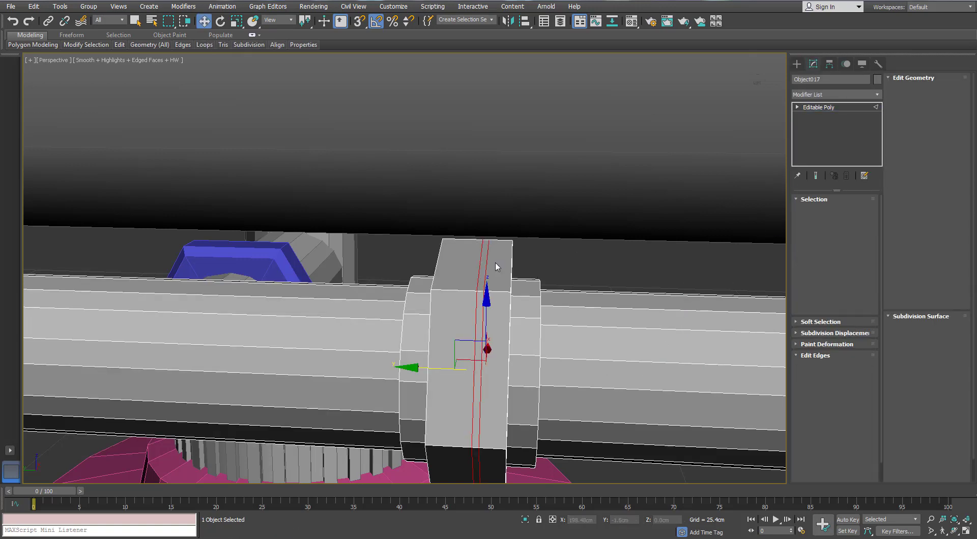
pyautogui.click(481, 257)
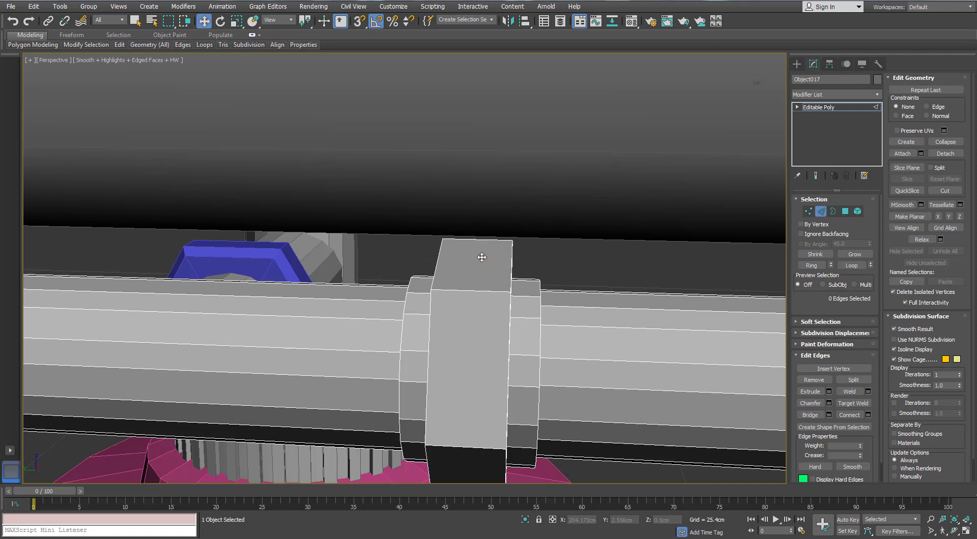
# Delete the mirrored tube section beyond the nut, keeping only its short collar.
pyautogui.scroll(-5, 481, 257)
pyautogui.click(833, 211)
pyautogui.click(755, 296)
pyautogui.keyDown('alt'); pyautogui.moveTo(719, 304); pyautogui.dragTo(760, 337, button='middle'); pyautogui.keyUp('alt')
pyautogui.click(845, 212)
pyautogui.doubleClick(629, 276)
pyautogui.press('Delete')
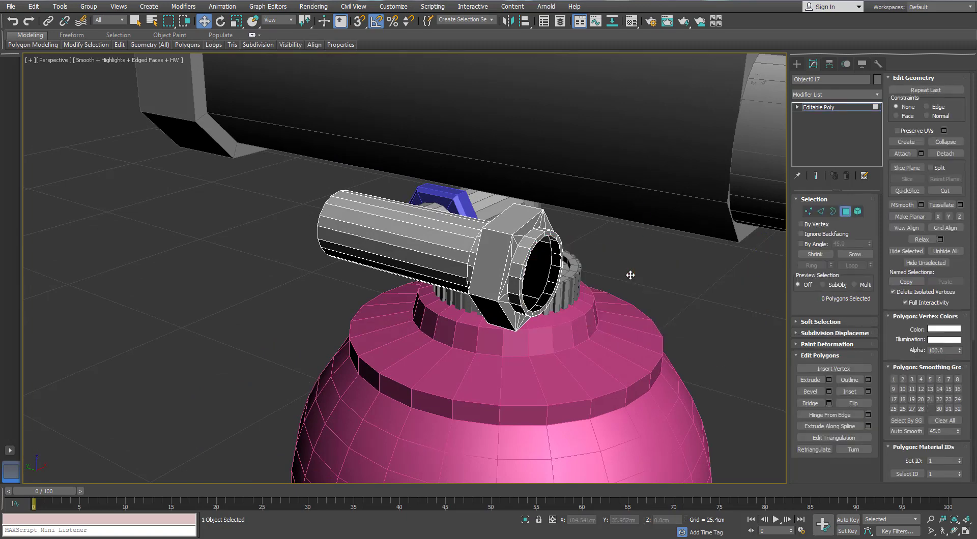
# Extrude the collar's open border inward by scaling it to about 82% to form an end rim.
pyautogui.click(833, 211)
pyautogui.click(547, 247)
pyautogui.press('e')
pyautogui.press('z')
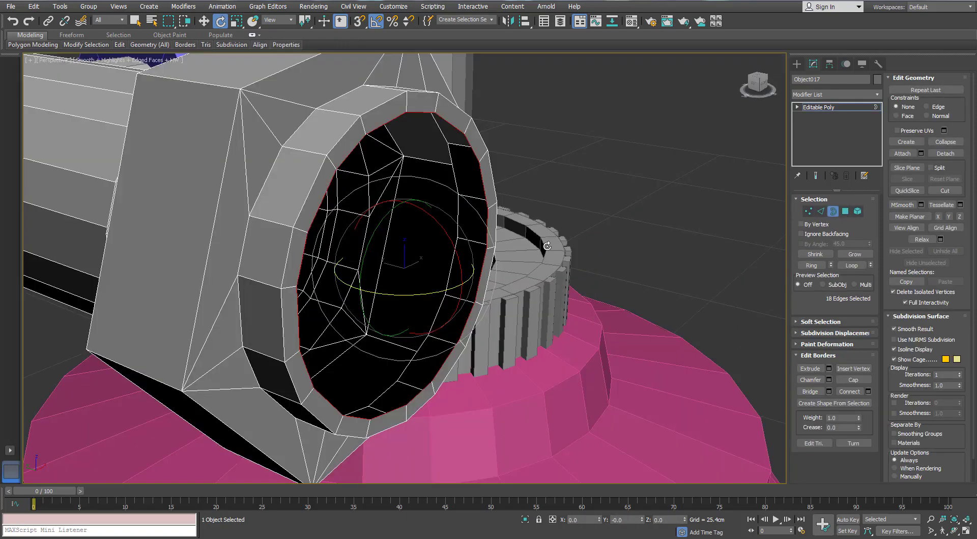
pyautogui.press('r')
pyautogui.moveTo(419, 251); pyautogui.dragTo(416, 257)
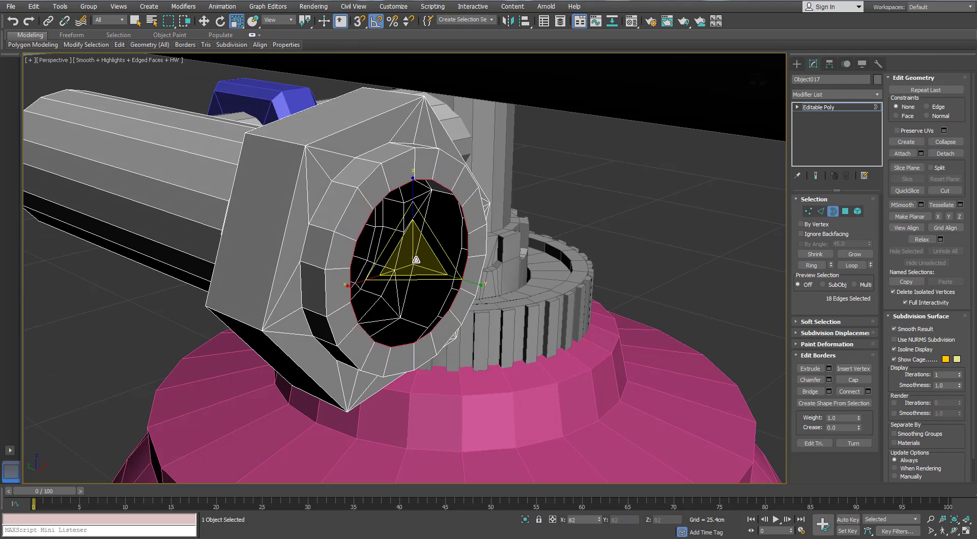
pyautogui.rightClick(403, 179)
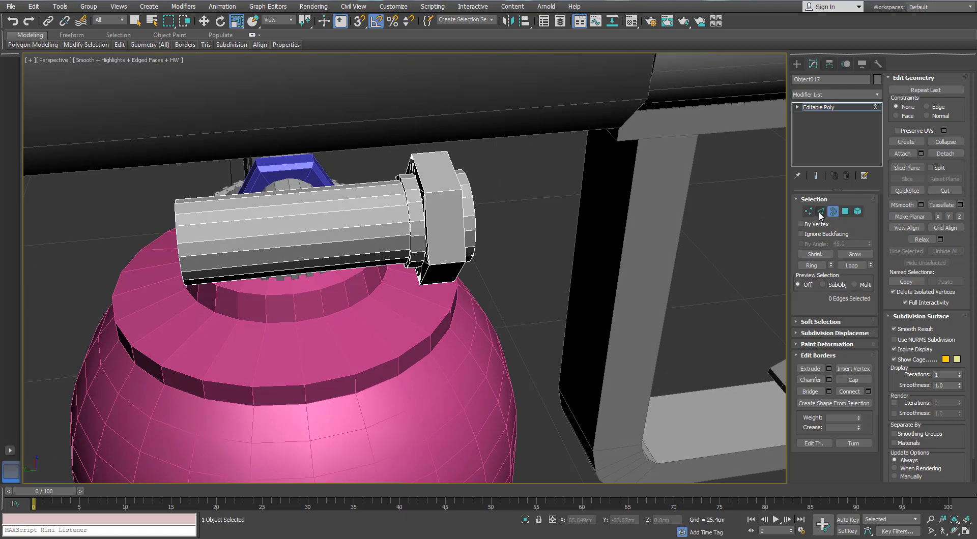
# Connect the long tube's lengthwise edges to cut an edge loop around its middle.
pyautogui.click(819, 212)
pyautogui.click(309, 230)
pyautogui.hotkey('alt', 'r')
pyautogui.click(867, 414)
pyautogui.keyDown('alt'); pyautogui.moveTo(478, 364); pyautogui.dragTo(489, 402, button='middle'); pyautogui.keyUp('alt')
pyautogui.click(602, 300)
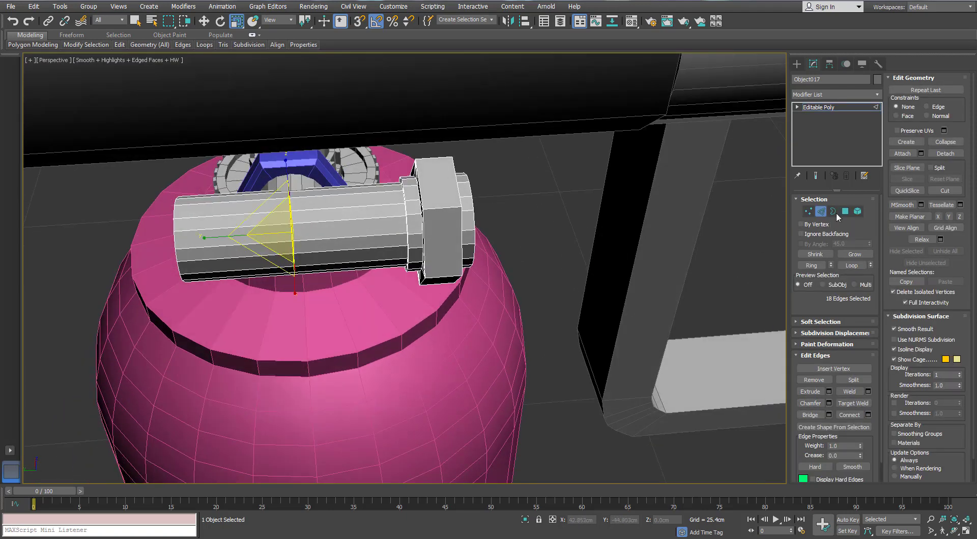
# Delete the half of the tube farthest from the hexagonal nut.
pyautogui.click(844, 211)
pyautogui.moveTo(258, 345); pyautogui.dragTo(182, 187)
pyautogui.keyDown('alt'); pyautogui.moveTo(210, 239); pyautogui.dragTo(315, 164, button='middle'); pyautogui.keyUp('alt')
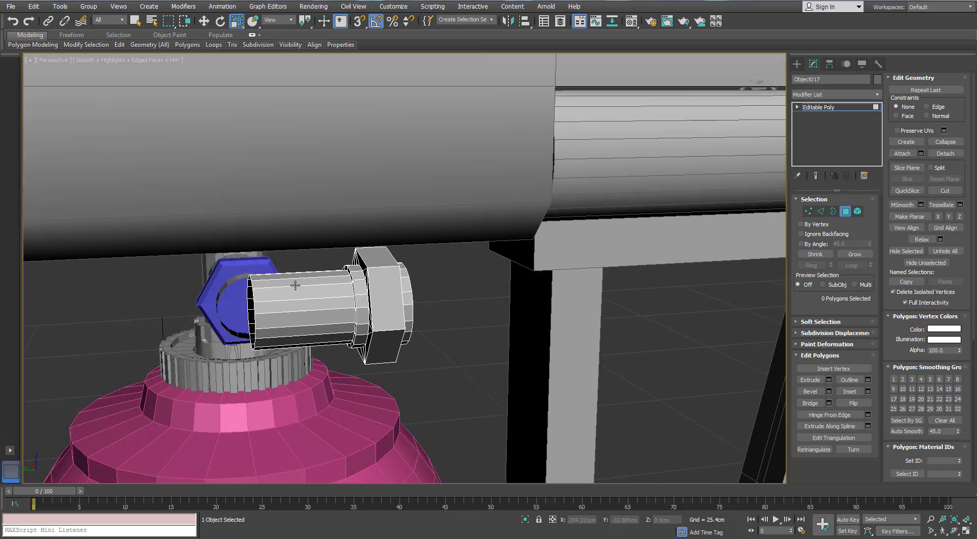
pyautogui.scroll(2, 295, 285)
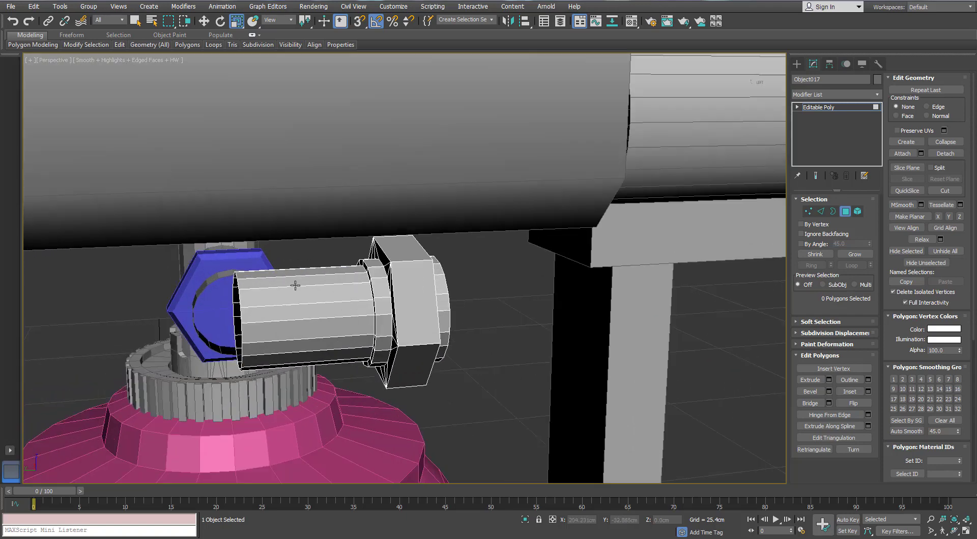
# Centre the pivot on the remaining half tube with its nut.
pyautogui.click(844, 211)
pyautogui.click(829, 64)
pyautogui.click(826, 136)
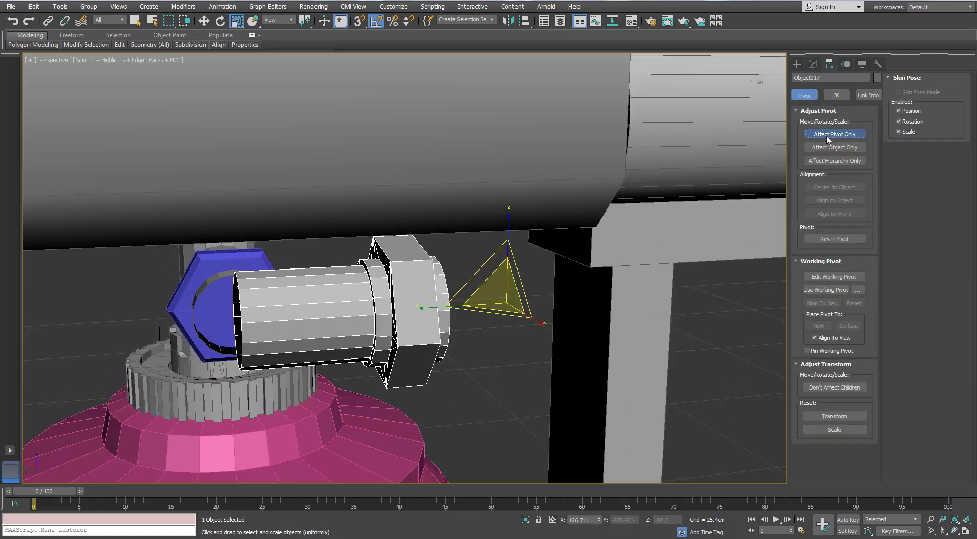
pyautogui.click(826, 188)
pyautogui.click(833, 136)
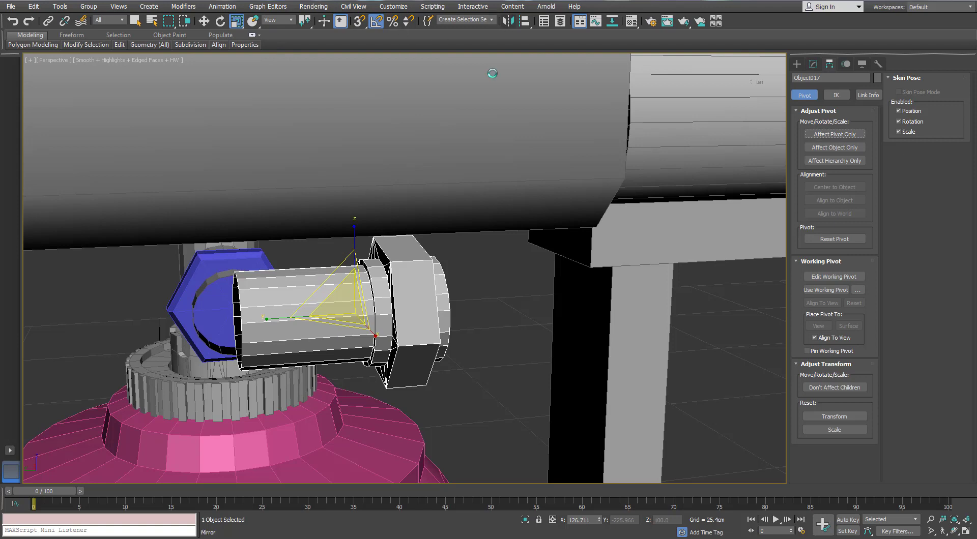
# Mirror the half tube and nut on Y as a copy and move it along Y to form the opposite end.
pyautogui.click(510, 22)
pyautogui.click(460, 349)
pyautogui.press('w')
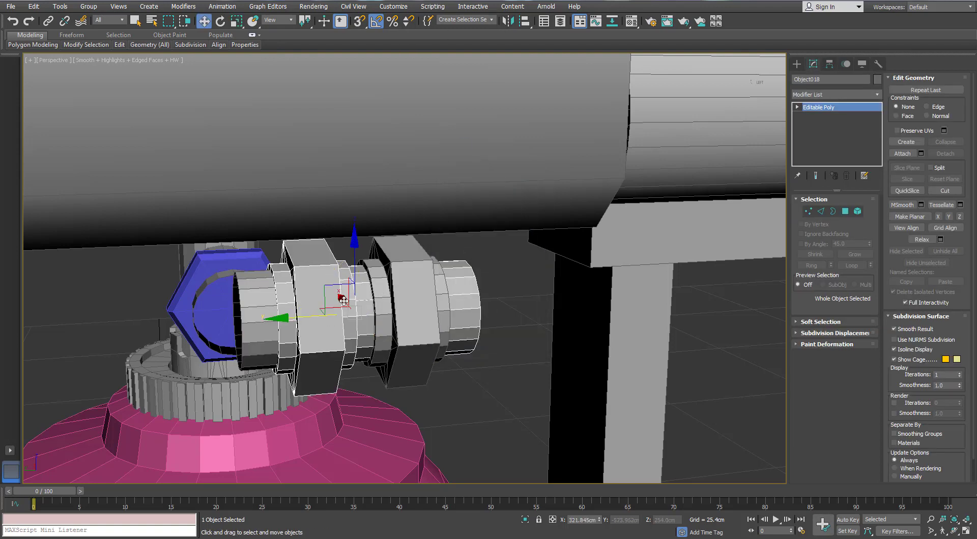
pyautogui.keyDown('alt'); pyautogui.moveTo(356, 340); pyautogui.dragTo(374, 338, button='middle'); pyautogui.keyUp('alt')
pyautogui.moveTo(305, 318); pyautogui.dragTo(96, 358)
pyautogui.moveTo(403, 270); pyautogui.dragTo(426, 281, button='middle')
pyautogui.scroll(-6, 427, 281)
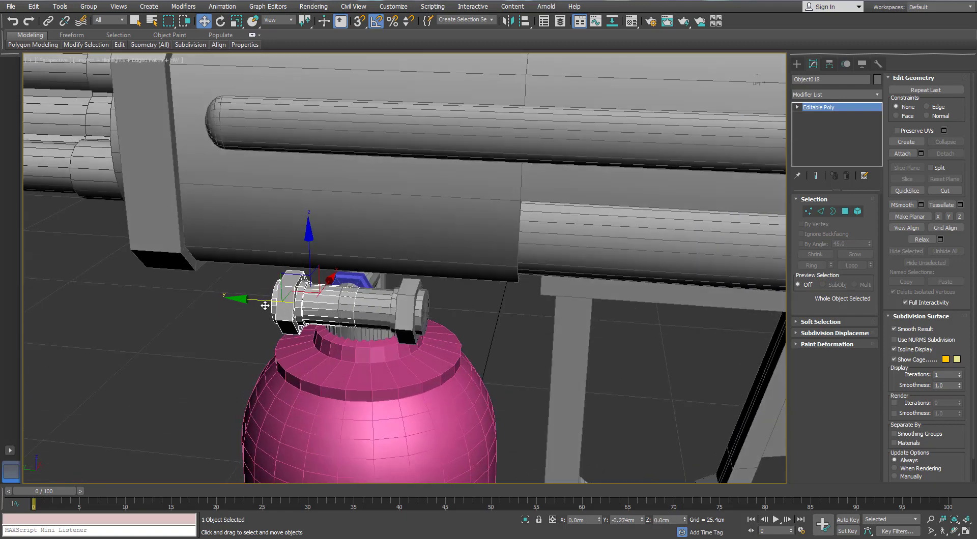
pyautogui.moveTo(264, 306); pyautogui.dragTo(275, 302)
pyautogui.press('z')
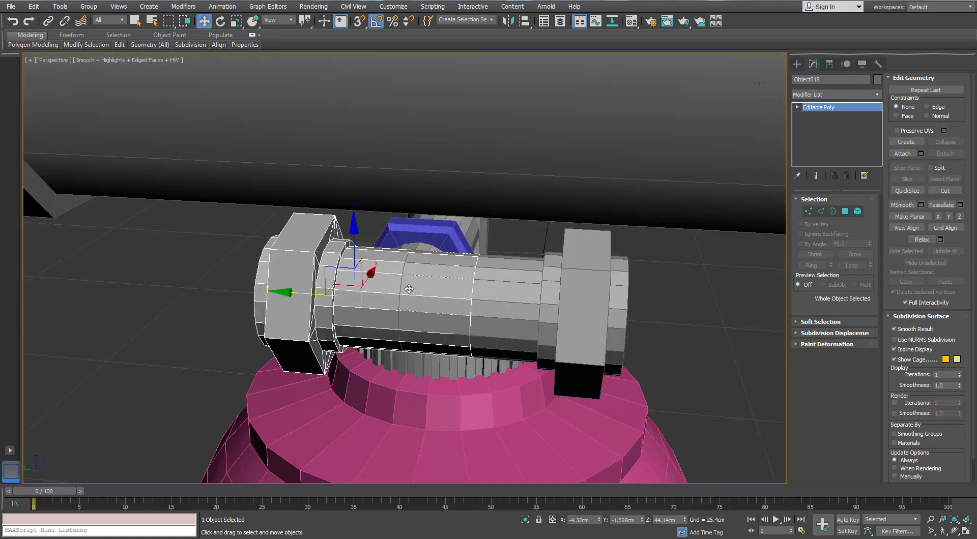
# Attach the two fitting halves into one object and delete the overlapping tube sections between their collars.
pyautogui.click(808, 211)
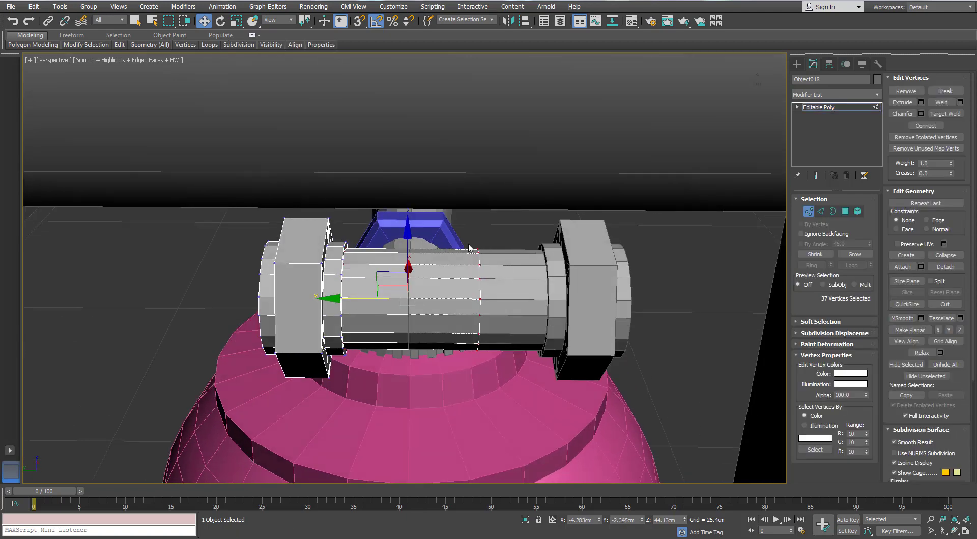
pyautogui.keyDown('alt'); pyautogui.moveTo(481, 240); pyautogui.dragTo(706, 319, button='middle'); pyautogui.keyUp('alt')
pyautogui.click(807, 211)
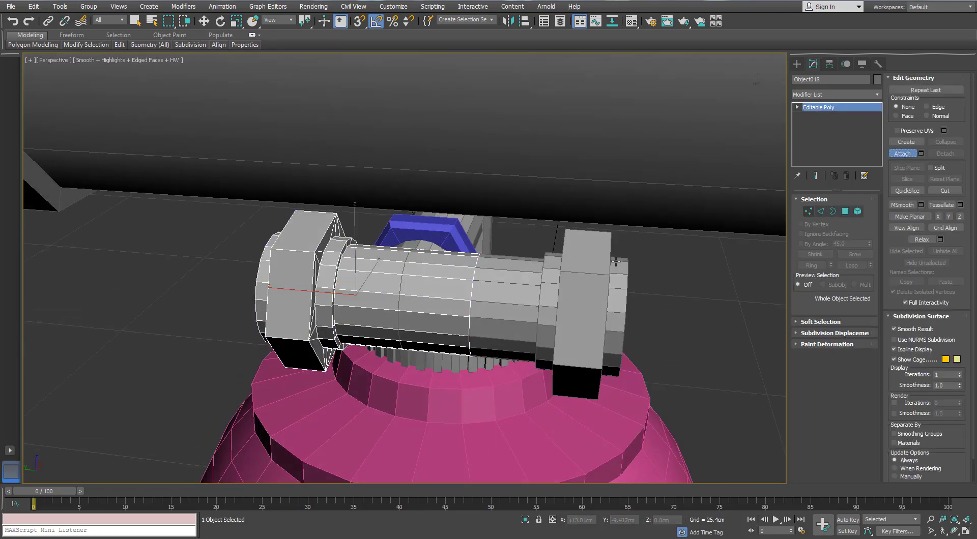
pyautogui.click(820, 212)
pyautogui.doubleClick(474, 280)
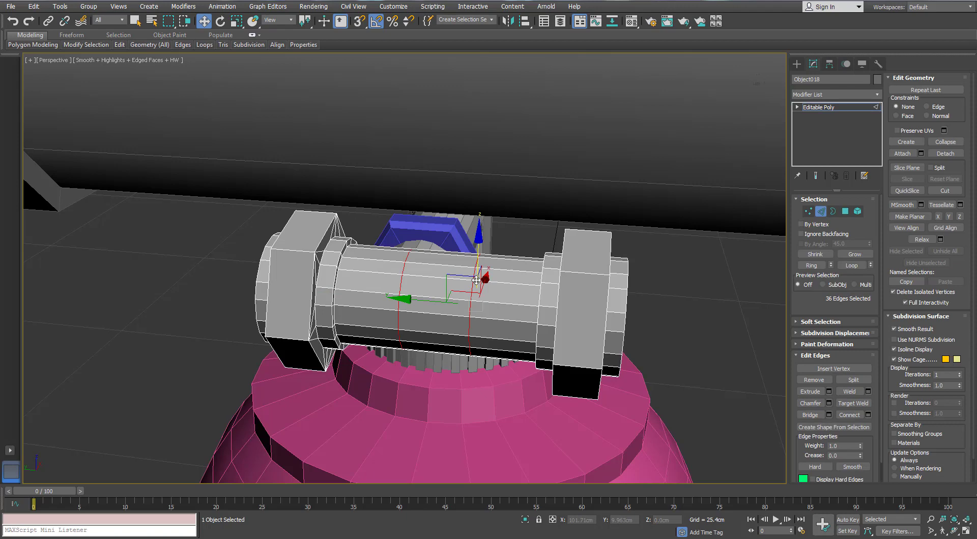
pyautogui.press('Delete')
# Bridge the facing open borders of the two collars to rebuild one continuous cross tube.
pyautogui.click(832, 211)
pyautogui.keyDown('alt'); pyautogui.moveTo(514, 263); pyautogui.dragTo(397, 261, button='middle'); pyautogui.keyUp('alt')
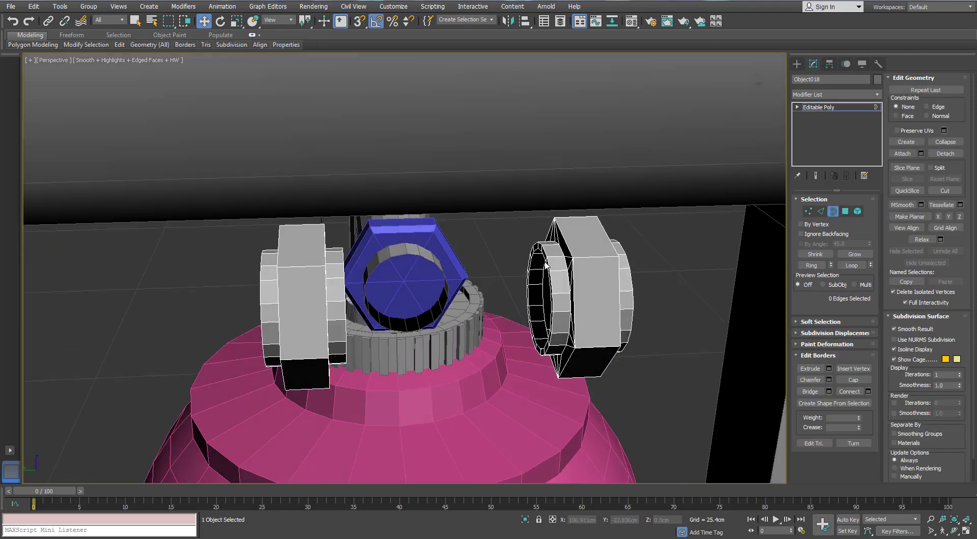
pyautogui.click(390, 260)
pyautogui.click(810, 392)
pyautogui.keyDown('alt'); pyautogui.moveTo(688, 287); pyautogui.dragTo(458, 293, button='middle'); pyautogui.keyUp('alt')
pyautogui.scroll(3, 410, 276)
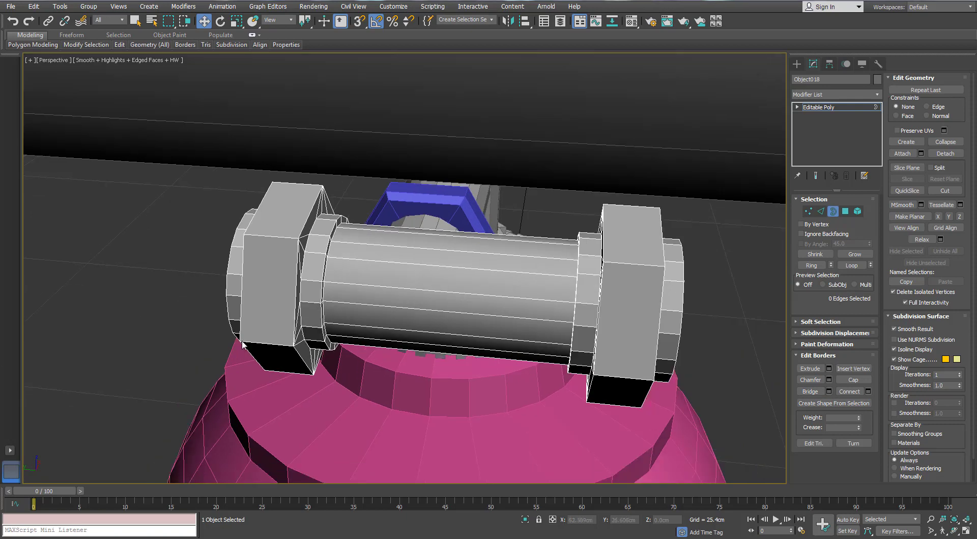
# Select the 16 long polygons around the cross tube between the two collars, leaving two lengthwise strips unselected.
pyautogui.scroll(1, 490, 275)
pyautogui.click(845, 212)
pyautogui.keyDown('alt'); pyautogui.moveTo(572, 275); pyautogui.dragTo(451, 254, button='middle'); pyautogui.keyUp('alt')
pyautogui.keyDown('alt'); pyautogui.click(552, 279); pyautogui.keyUp('alt')
pyautogui.press('F3')
pyautogui.keyDown('alt'); pyautogui.click(502, 291); pyautogui.keyUp('alt')
pyautogui.press('F3')
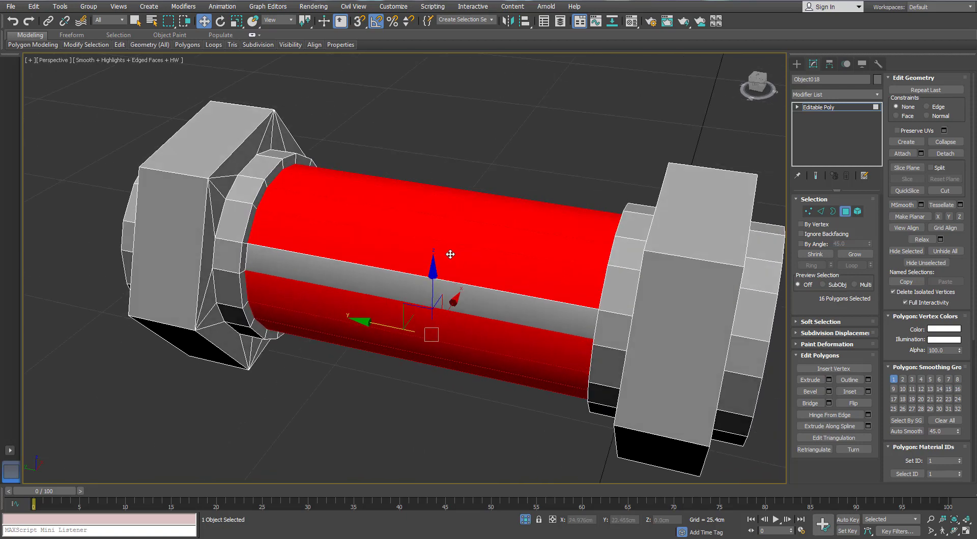
# Remove the edge loops encircling both ends of the cross tube beside the collars.
pyautogui.press('2')
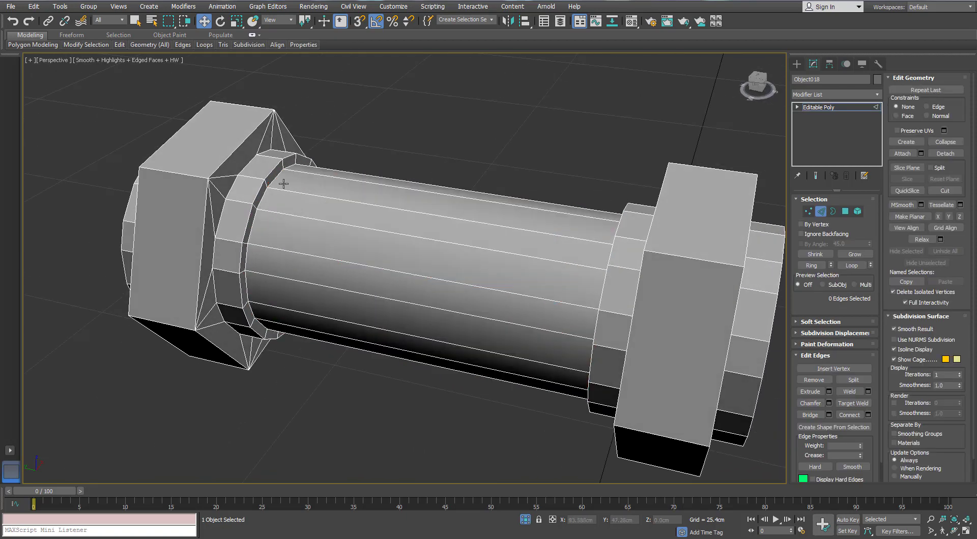
pyautogui.keyDown('alt'); pyautogui.moveTo(279, 176); pyautogui.dragTo(593, 154, button='middle'); pyautogui.keyUp('alt')
pyautogui.keyDown('ctrl'); pyautogui.doubleClick(595, 152); pyautogui.keyUp('ctrl')
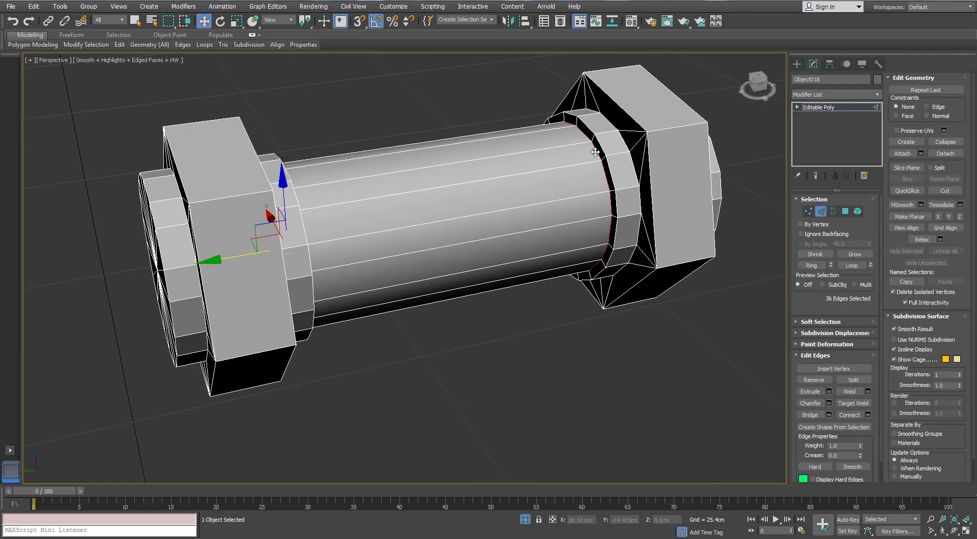
pyautogui.hotkey('ctrl', 'BackSpace')
# Extrude the 16 selected cross-tube polygons by -0.05 cm and leave polygon editing.
pyautogui.click(845, 211)
pyautogui.keyDown('alt'); pyautogui.moveTo(414, 246); pyautogui.dragTo(466, 143, button='middle'); pyautogui.keyUp('alt')
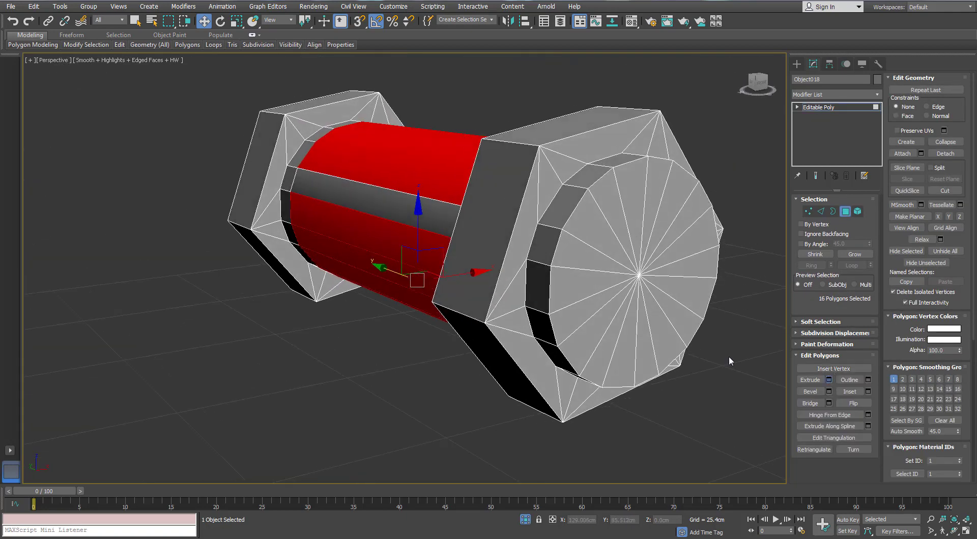
pyautogui.click(829, 380)
pyautogui.keyDown('alt'); pyautogui.moveTo(367, 256); pyautogui.dragTo(601, 273, button='middle'); pyautogui.keyUp('alt')
pyautogui.press('Return')
pyautogui.moveTo(605, 273); pyautogui.dragTo(605, 280)
pyautogui.click(617, 257)
pyautogui.click(635, 270)
pyautogui.keyDown('alt'); pyautogui.moveTo(325, 206); pyautogui.dragTo(363, 189, button='middle'); pyautogui.keyUp('alt')
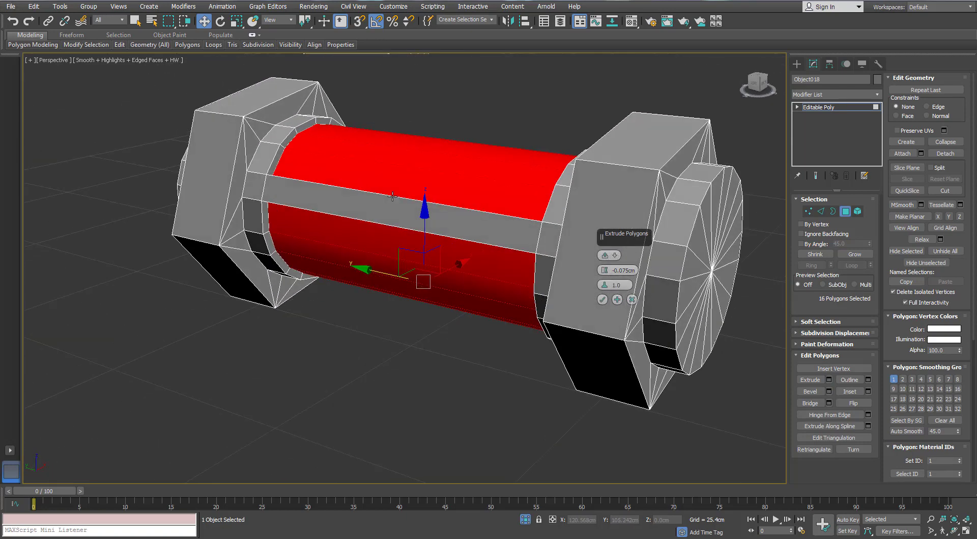
pyautogui.moveTo(604, 270); pyautogui.dragTo(605, 274)
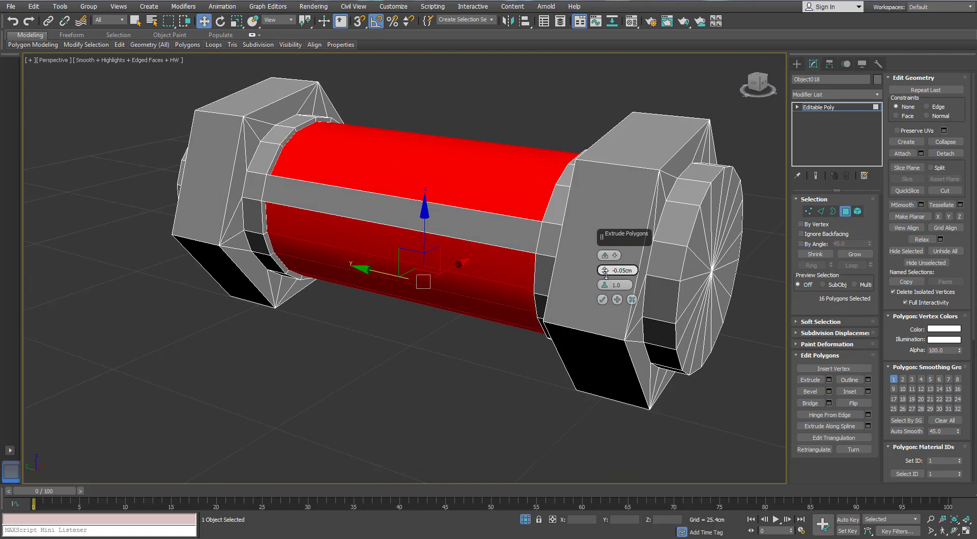
pyautogui.click(602, 300)
pyautogui.click(845, 211)
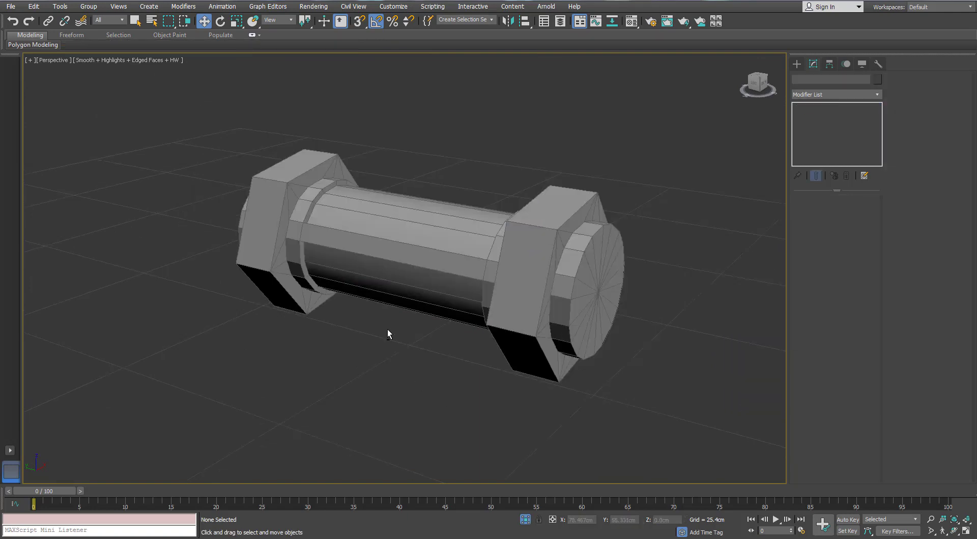
# Give every object in the scene one shared object colour and the grey 03 - Default material.
pyautogui.keyDown('alt'); pyautogui.moveTo(387, 333); pyautogui.dragTo(280, 371, button='middle'); pyautogui.keyUp('alt')
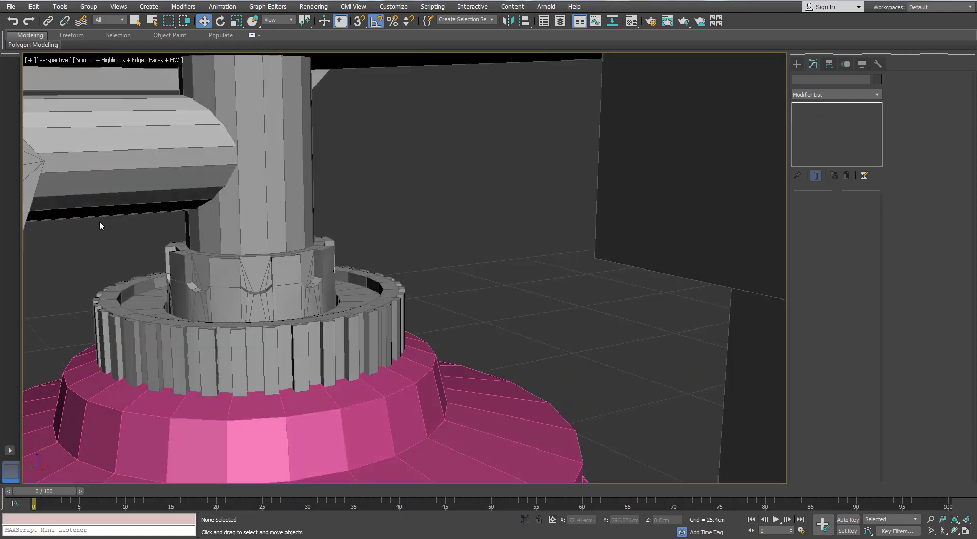
pyautogui.click(66, 202)
pyautogui.keyDown('alt'); pyautogui.moveTo(66, 203); pyautogui.dragTo(438, 274, button='middle'); pyautogui.keyUp('alt')
pyautogui.scroll(-7, 438, 273)
pyautogui.click(386, 301)
pyautogui.moveTo(386, 301); pyautogui.dragTo(409, 260, button='middle')
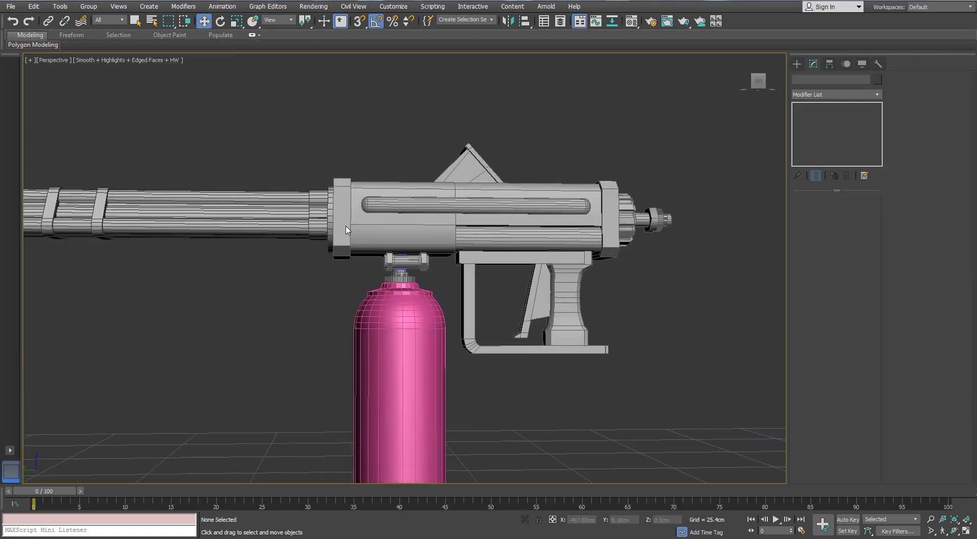
pyautogui.hotkey('ctrl', 'a')
pyautogui.click(877, 79)
pyautogui.click(655, 311)
pyautogui.press('m')
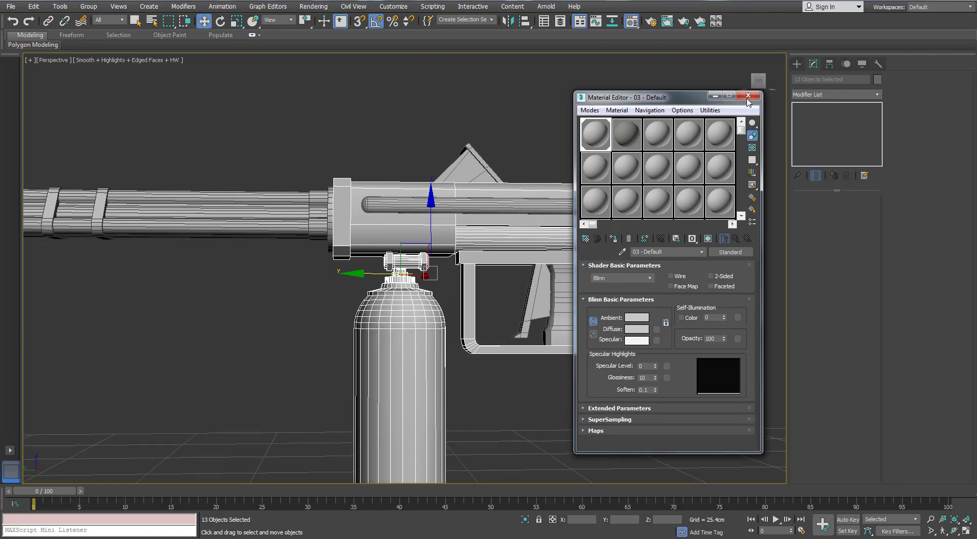
pyautogui.click(748, 98)
pyautogui.click(568, 146)
# Move the cross-tube fitting horizontally in the left view over the tank's valve neck.
pyautogui.keyDown('alt'); pyautogui.moveTo(568, 146); pyautogui.dragTo(517, 166, button='middle'); pyautogui.keyUp('alt')
pyautogui.scroll(-3, 474, 195)
pyautogui.scroll(3, 472, 209)
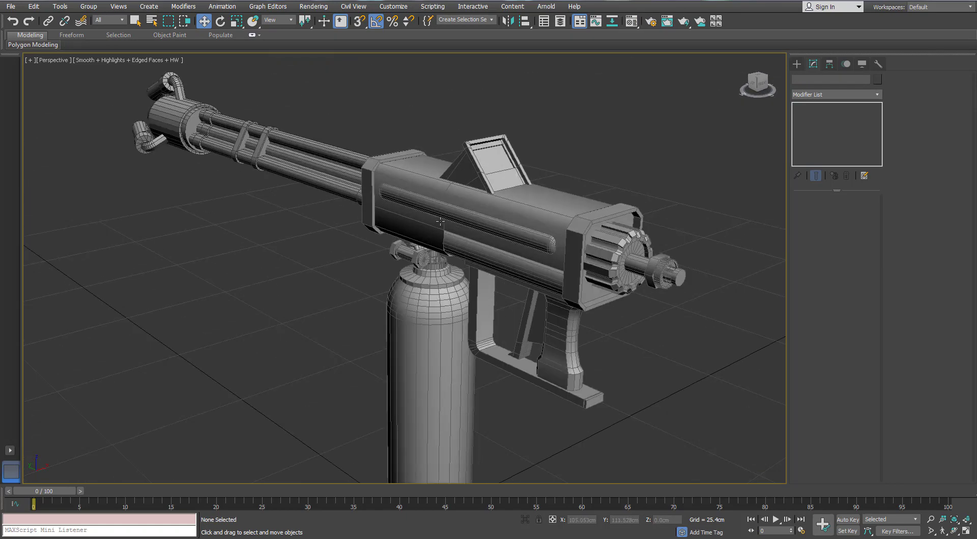
pyautogui.scroll(-3, 471, 196)
pyautogui.scroll(3, 432, 217)
pyautogui.moveTo(412, 217); pyautogui.dragTo(443, 220, button='middle')
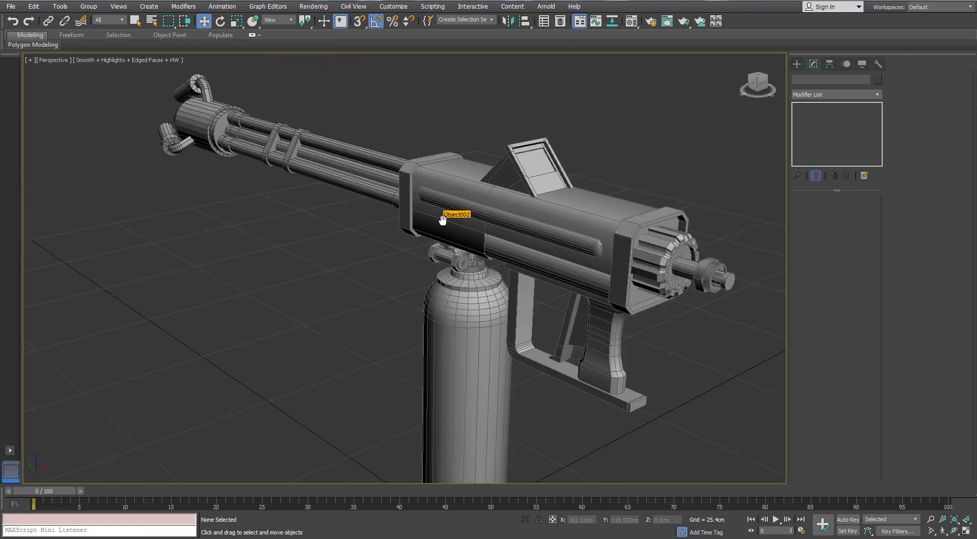
pyautogui.scroll(7, 615, 262)
pyautogui.click(393, 224)
pyautogui.keyDown('alt'); pyautogui.moveTo(395, 227); pyautogui.dragTo(416, 178, button='middle'); pyautogui.keyUp('alt')
pyautogui.press('r')
pyautogui.press('l')
pyautogui.press('z')
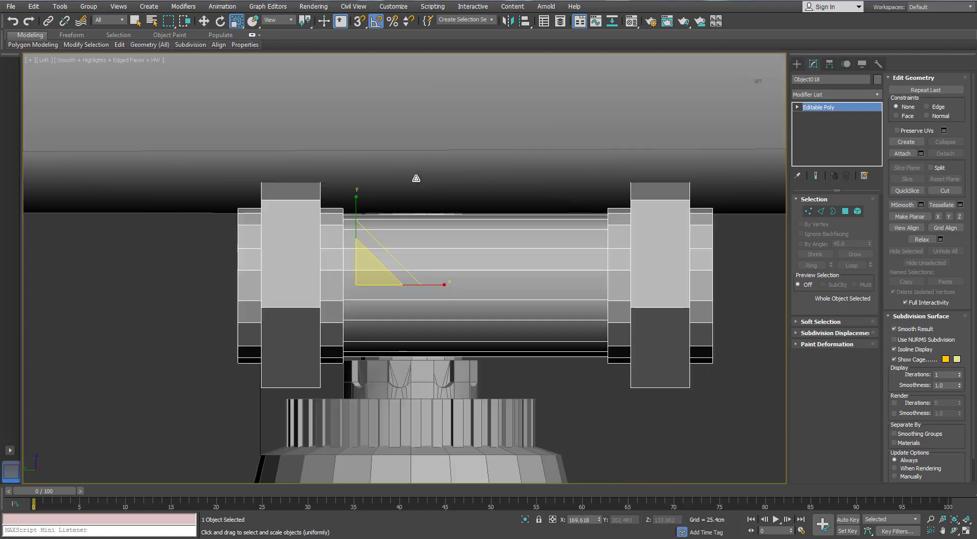
pyautogui.press('w')
pyautogui.moveTo(377, 270); pyautogui.dragTo(347, 270)
# Shorten the cross tube by moving its rear end vertices inward, and re-centre the fitting over the tank's neck.
pyautogui.click(811, 215)
pyautogui.moveTo(655, 102); pyautogui.dragTo(373, 438)
pyautogui.moveTo(582, 271); pyautogui.dragTo(540, 275)
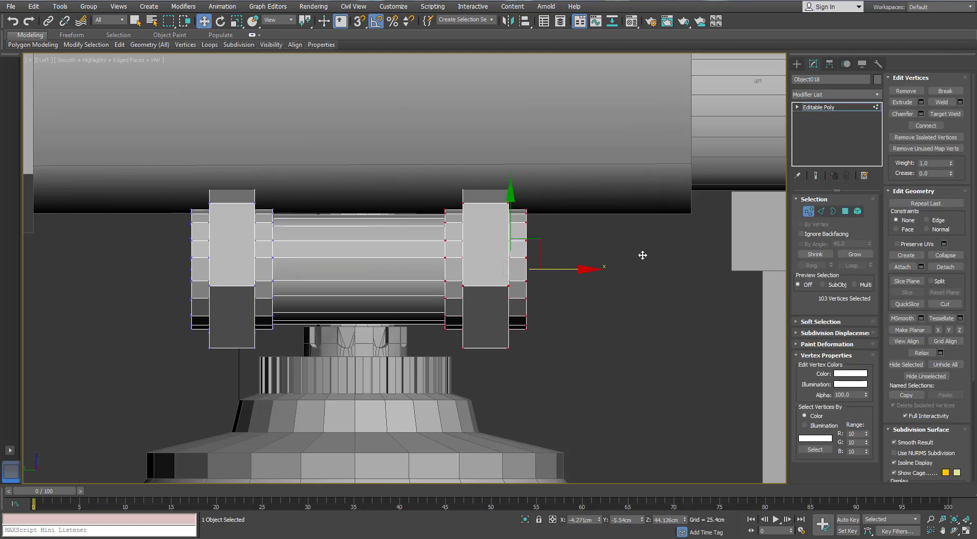
pyautogui.press('1')
pyautogui.press('F3')
pyautogui.moveTo(339, 266); pyautogui.dragTo(334, 267)
# Rotate the cross-tube fitting beneath the gun body and shift it along X to about -4.78 cm.
pyautogui.press('p')
pyautogui.keyDown('alt'); pyautogui.moveTo(335, 267); pyautogui.dragTo(285, 300, button='middle'); pyautogui.keyUp('alt')
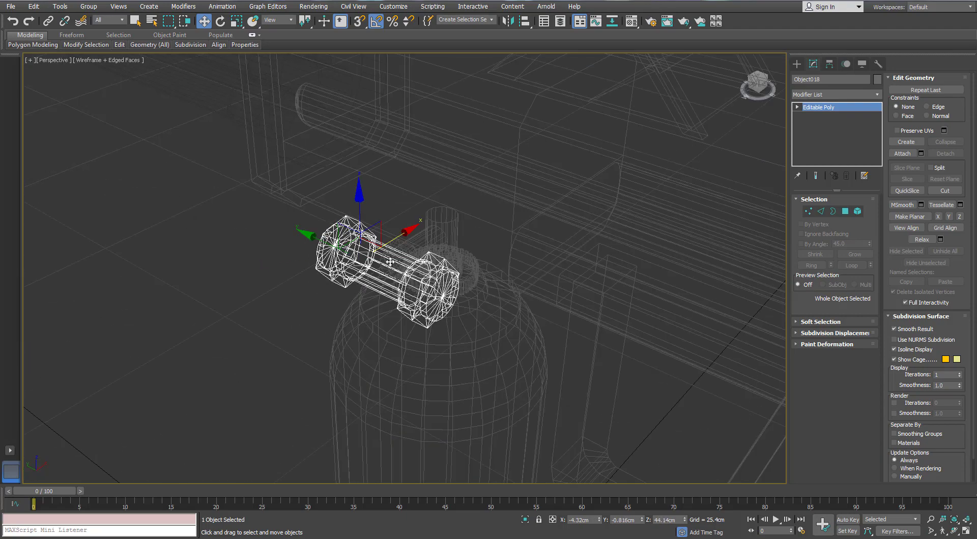
pyautogui.press('F3')
pyautogui.scroll(3, 469, 242)
pyautogui.moveTo(392, 261)
pyautogui.keyDown('alt'); pyautogui.mouseDown(button='middle')
pyautogui.moveTo(468, 243)
pyautogui.moveTo(465, 292)
pyautogui.moveTo(336, 296)
pyautogui.mouseUp(button='middle'); pyautogui.keyUp('alt')
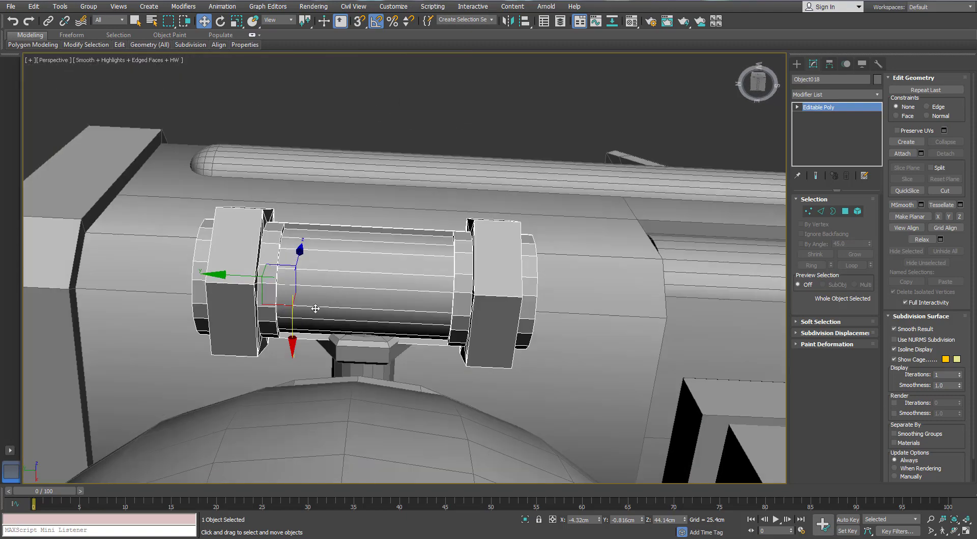
pyautogui.keyDown('alt'); pyautogui.moveTo(295, 323); pyautogui.dragTo(388, 236, button='middle'); pyautogui.keyUp('alt')
pyautogui.press('e')
pyautogui.moveTo(433, 221); pyautogui.dragTo(451, 266)
pyautogui.press('w')
pyautogui.keyDown('alt'); pyautogui.moveTo(436, 268); pyautogui.dragTo(360, 249, button='middle'); pyautogui.keyUp('alt')
pyautogui.scroll(-4, 400, 270)
pyautogui.scroll(-8, 442, 281)
pyautogui.moveTo(360, 249)
pyautogui.keyDown('alt'); pyautogui.mouseDown(button='middle')
pyautogui.moveTo(315, 245)
pyautogui.moveTo(371, 249)
pyautogui.mouseUp(button='middle'); pyautogui.keyUp('alt')
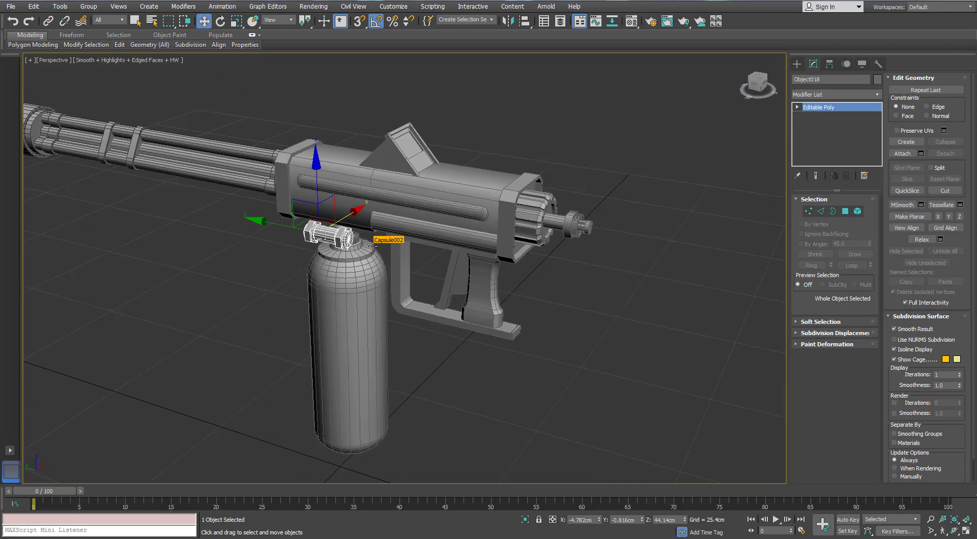
# Draw a hose line with viewport display off, from the fitting's rear end, looping under the grip, up to the gun's rear connector.
pyautogui.press('l')
pyautogui.scroll(-6, 337, 242)
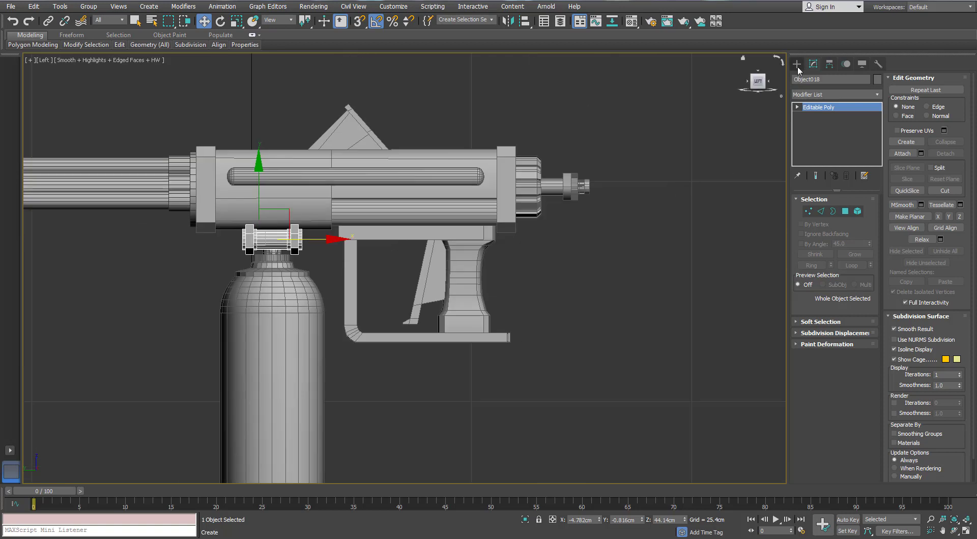
pyautogui.click(797, 63)
pyautogui.click(807, 79)
pyautogui.click(814, 133)
pyautogui.moveTo(296, 252); pyautogui.dragTo(279, 246, button='middle')
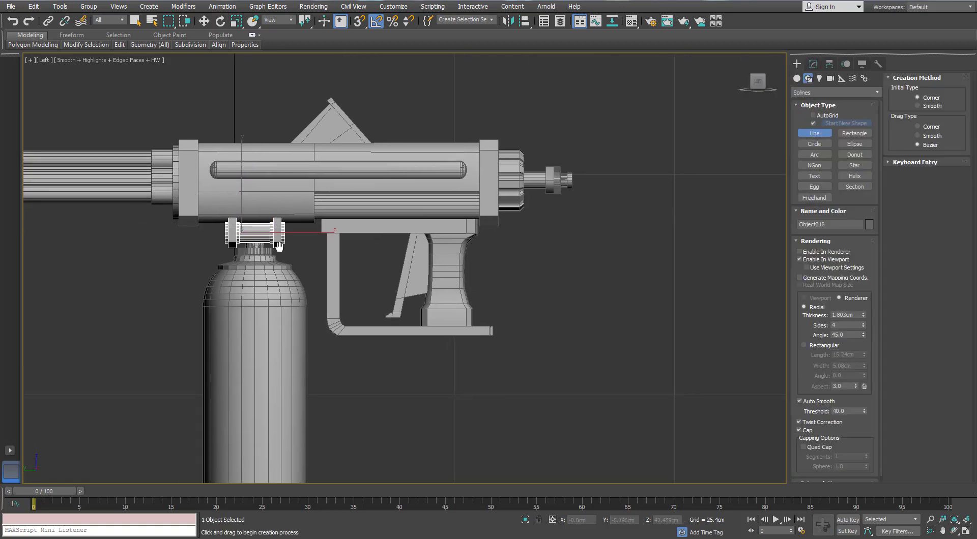
pyautogui.click(286, 232)
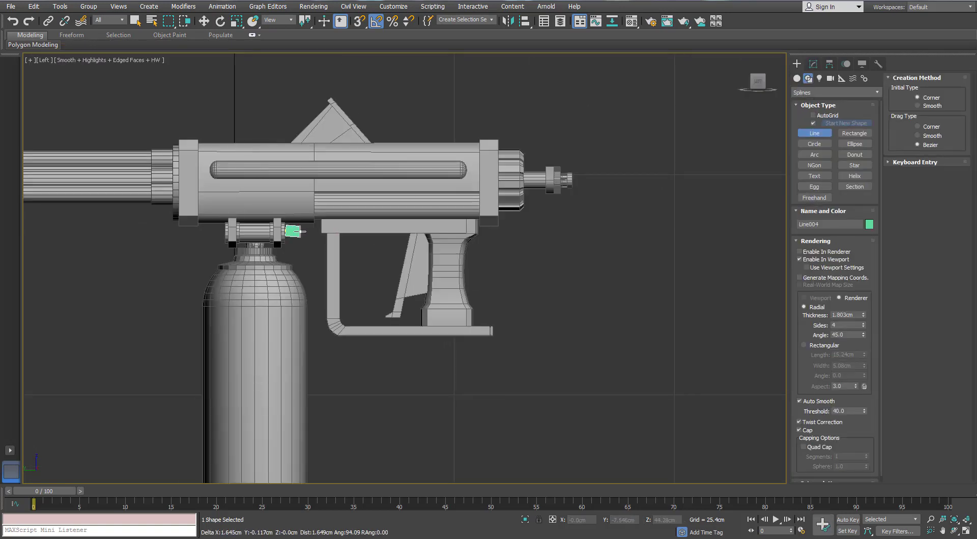
pyautogui.click(798, 259)
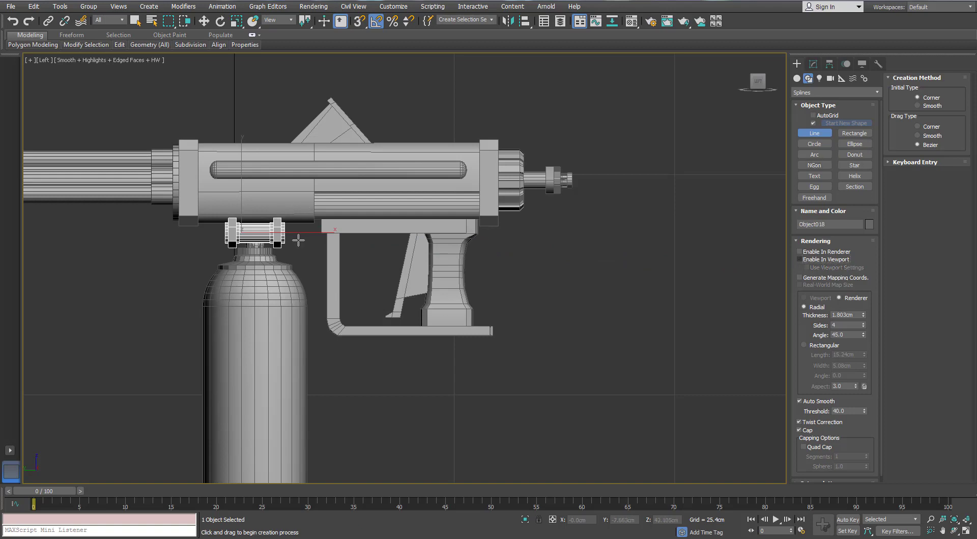
pyautogui.press('F3')
pyautogui.click(285, 232)
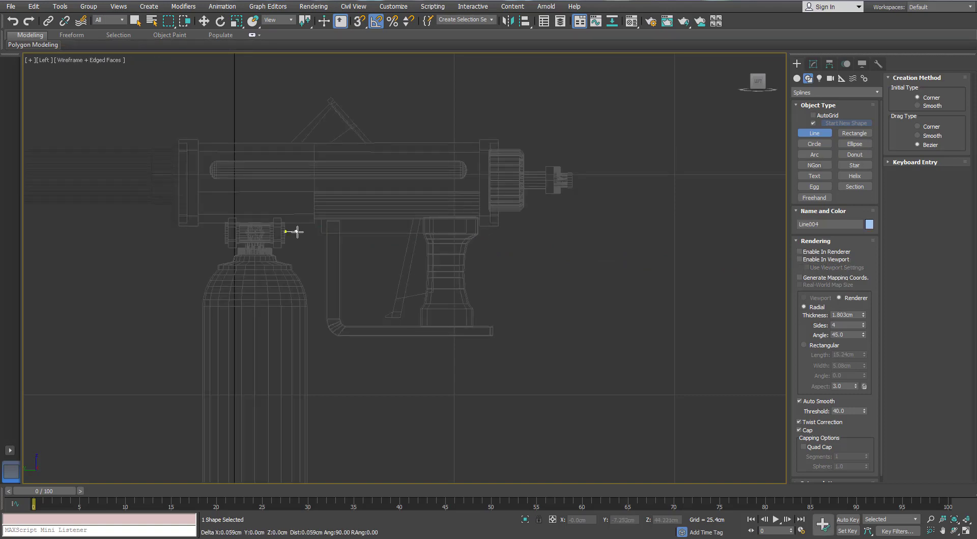
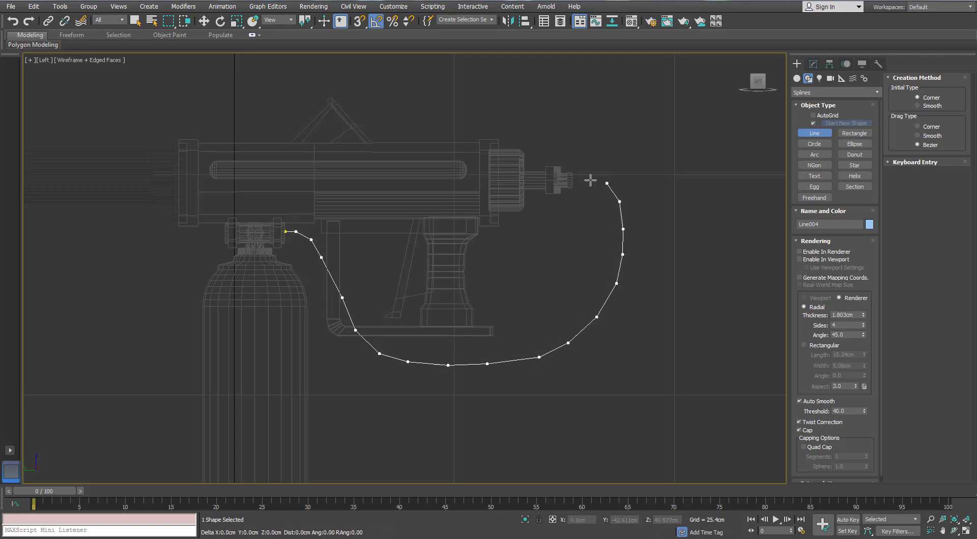
pyautogui.rightClick(570, 179)
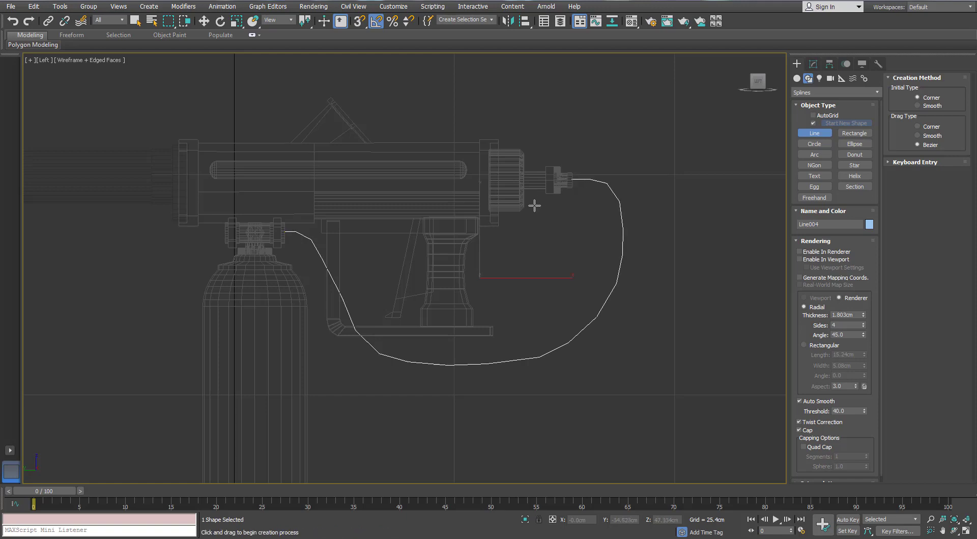
# Reposition the hose line's vertices near the lower corner of the trigger guard to smooth the bend.
pyautogui.click(813, 64)
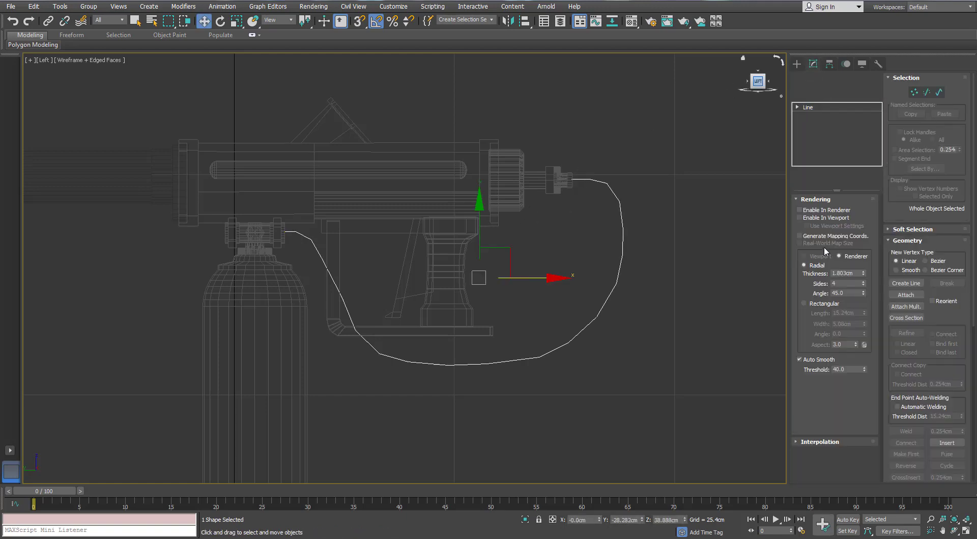
pyautogui.click(914, 92)
pyautogui.moveTo(378, 302); pyautogui.dragTo(421, 345)
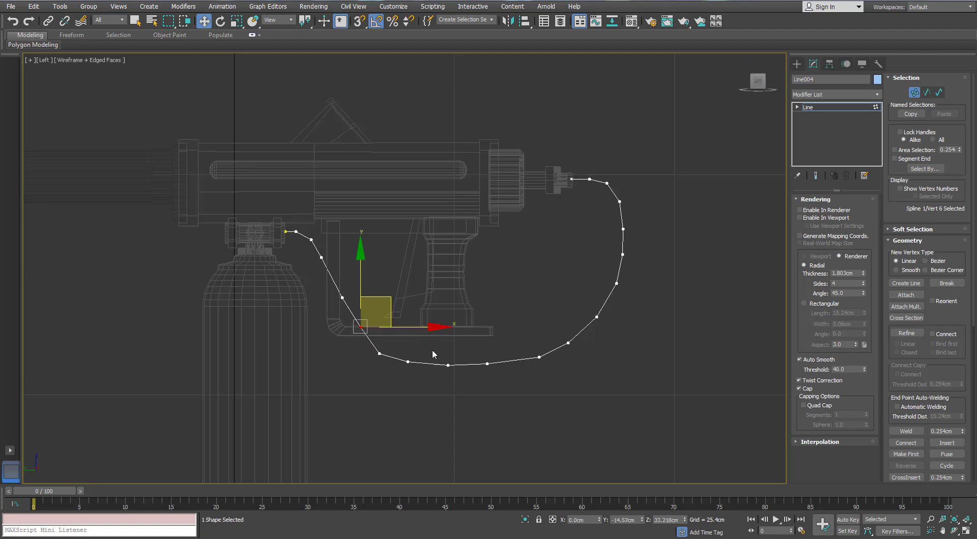
pyautogui.moveTo(372, 375); pyautogui.dragTo(349, 364)
pyautogui.moveTo(385, 296); pyautogui.dragTo(386, 292)
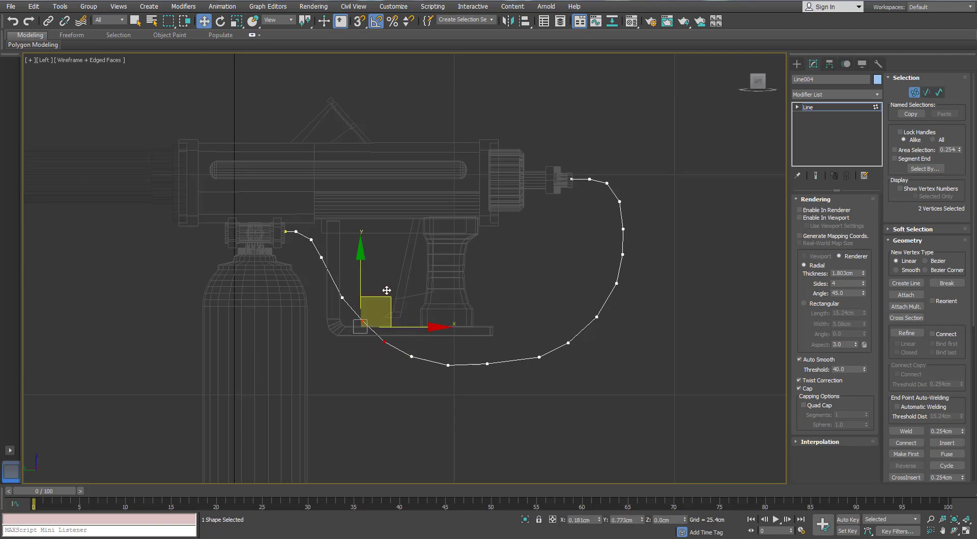
pyautogui.click(377, 398)
# Select the 13 middle vertices of the hose line's lower loop and offset them sideways along X from the gun.
pyautogui.press('p')
pyautogui.scroll(-4, 377, 395)
pyautogui.keyDown('alt'); pyautogui.moveTo(447, 319); pyautogui.dragTo(572, 259, button='middle'); pyautogui.keyUp('alt')
pyautogui.moveTo(525, 356); pyautogui.dragTo(525, 356)
pyautogui.keyDown('alt'); pyautogui.moveTo(525, 356); pyautogui.dragTo(550, 310, button='middle'); pyautogui.keyUp('alt')
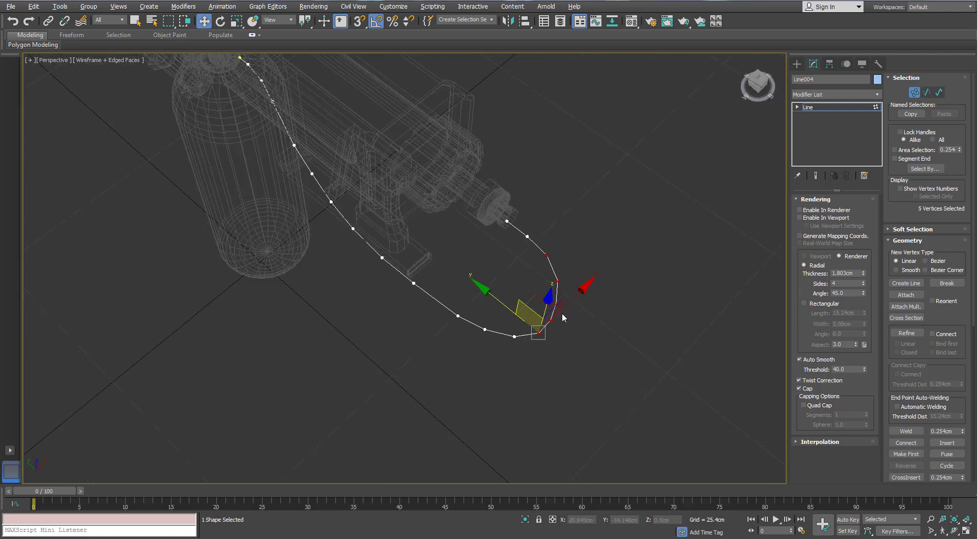
pyautogui.keyDown('alt'); pyautogui.moveTo(533, 349); pyautogui.dragTo(423, 344, button='middle'); pyautogui.keyUp('alt')
pyautogui.keyDown('ctrl'); pyautogui.moveTo(434, 331); pyautogui.dragTo(373, 393); pyautogui.keyUp('ctrl')
pyautogui.keyDown('ctrl'); pyautogui.moveTo(406, 411); pyautogui.dragTo(534, 349); pyautogui.keyUp('ctrl')
pyautogui.keyDown('alt'); pyautogui.moveTo(535, 349); pyautogui.dragTo(493, 358, button='middle'); pyautogui.keyUp('alt')
pyautogui.scroll(4, 493, 359)
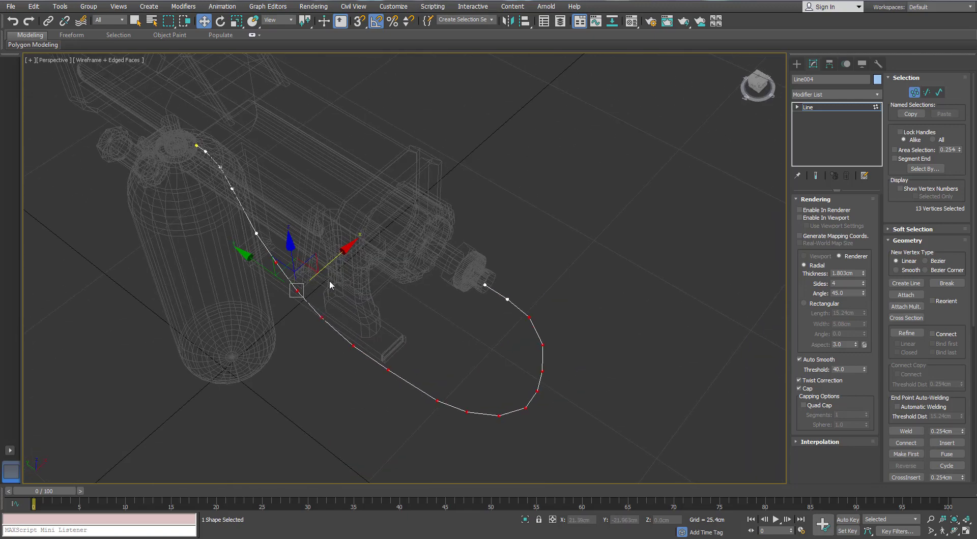
pyautogui.moveTo(337, 257); pyautogui.dragTo(381, 296)
# Deselect the three loop vertices nearest the rear connector and offset the remaining ten further along X.
pyautogui.keyDown('alt'); pyautogui.moveTo(558, 339); pyautogui.dragTo(523, 368); pyautogui.keyUp('alt')
pyautogui.moveTo(325, 276); pyautogui.dragTo(319, 272)
pyautogui.keyDown('alt'); pyautogui.moveTo(320, 272); pyautogui.dragTo(530, 334, button='middle'); pyautogui.keyUp('alt')
pyautogui.moveTo(284, 312); pyautogui.dragTo(305, 321)
pyautogui.keyDown('alt'); pyautogui.moveTo(306, 321); pyautogui.dragTo(423, 353, button='middle'); pyautogui.keyUp('alt')
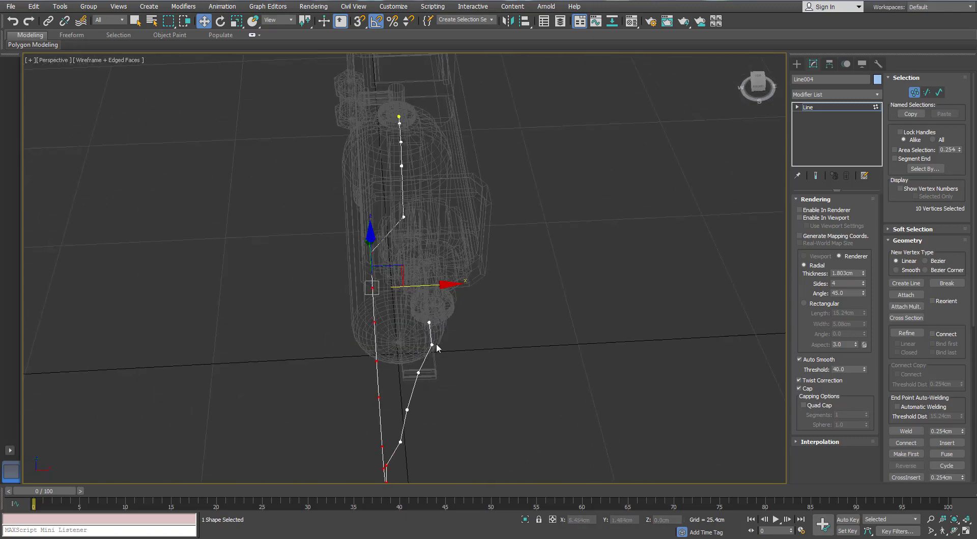
# Adjust the hose vertices leading up to the rear connector along X to form a gradual curve.
pyautogui.click(418, 373)
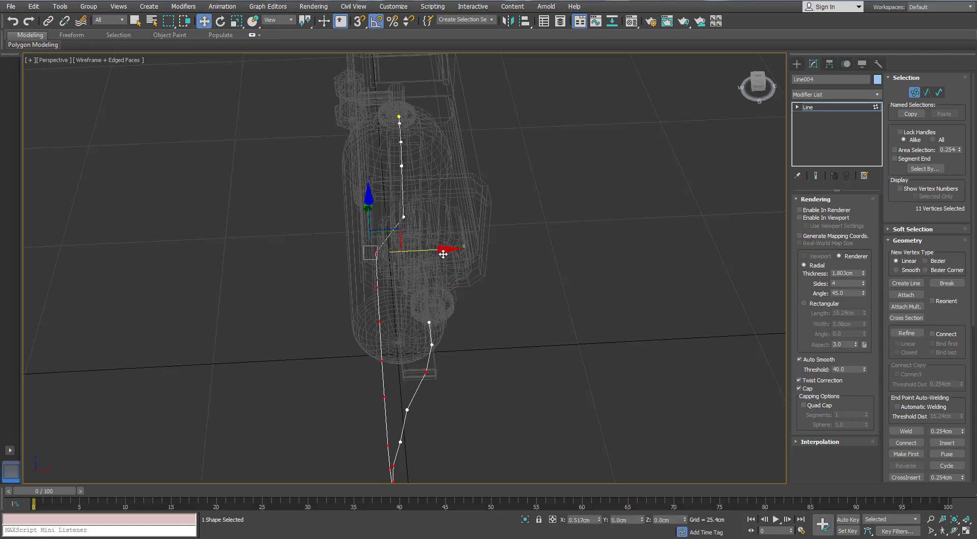
pyautogui.click(419, 373)
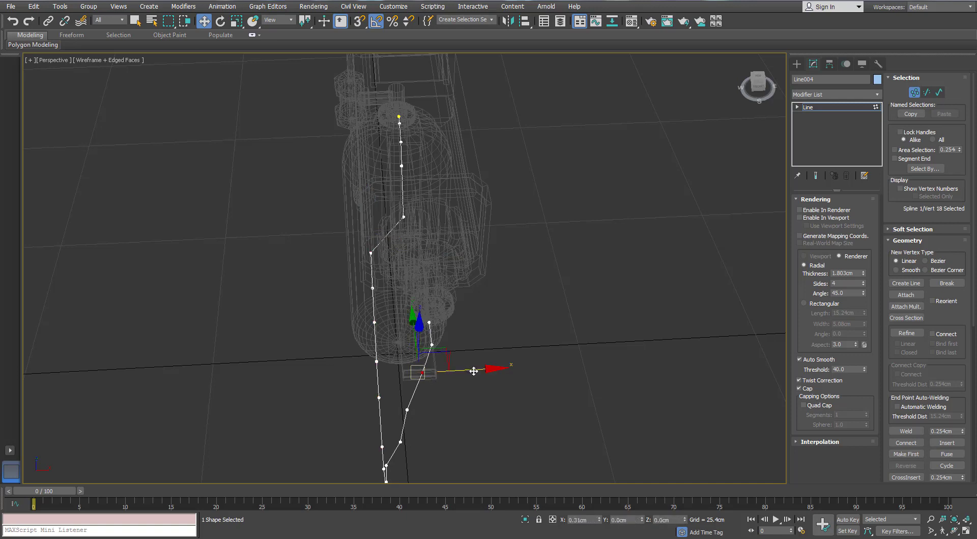
pyautogui.moveTo(435, 392); pyautogui.dragTo(472, 355, button='middle')
pyautogui.moveTo(449, 410); pyautogui.dragTo(446, 414)
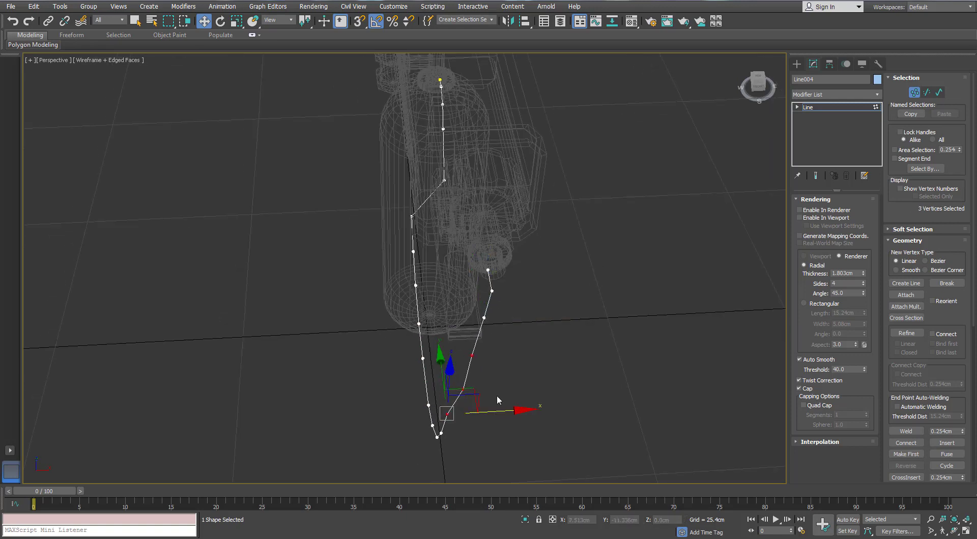
pyautogui.moveTo(504, 412); pyautogui.dragTo(507, 411)
pyautogui.click(484, 318)
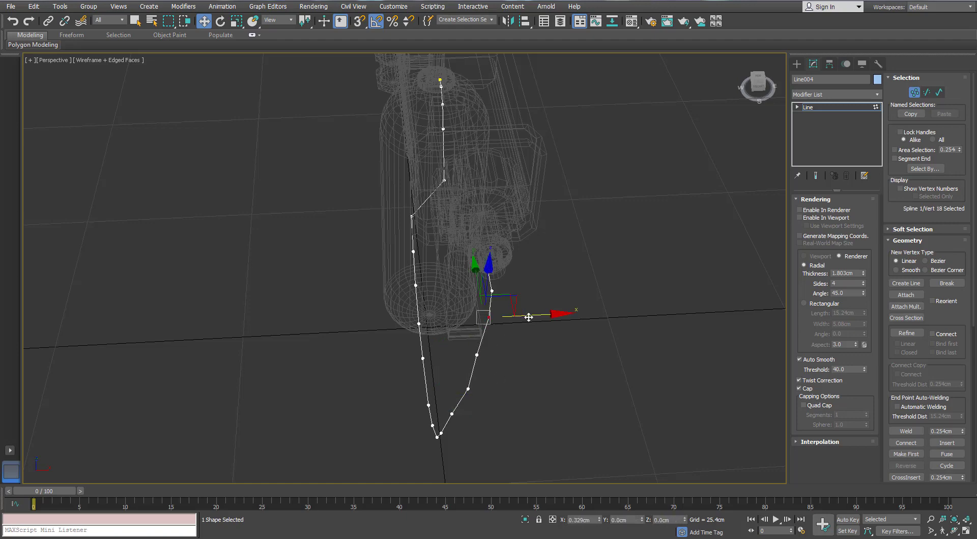
# Select six vertices along the hose line's lower run, rotate them slightly and shift them along X.
pyautogui.keyDown('alt'); pyautogui.moveTo(468, 334); pyautogui.dragTo(563, 353, button='middle'); pyautogui.keyUp('alt')
pyautogui.moveTo(537, 305); pyautogui.dragTo(269, 362)
pyautogui.keyDown('alt'); pyautogui.moveTo(269, 362); pyautogui.dragTo(334, 295, button='middle'); pyautogui.keyUp('alt')
pyautogui.press('e')
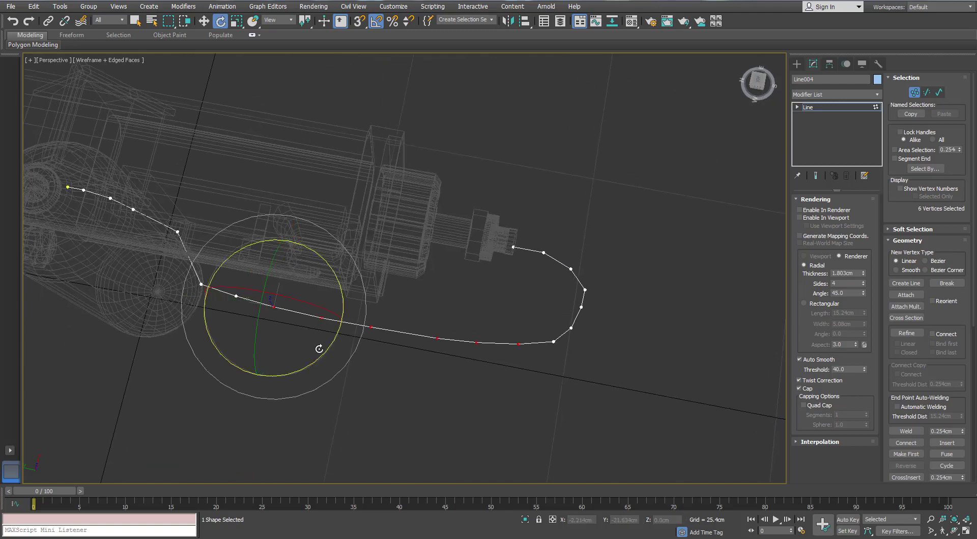
pyautogui.press('w')
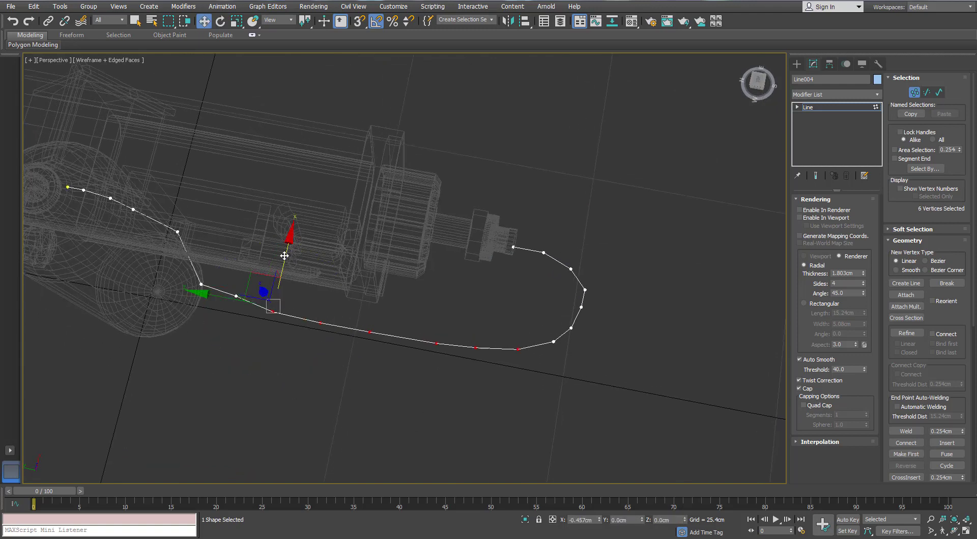
# Adjust the hose vertices between the lower run and the tank along X to soften the transition.
pyautogui.keyDown('alt'); pyautogui.moveTo(285, 256); pyautogui.dragTo(286, 276, button='middle'); pyautogui.keyUp('alt')
pyautogui.moveTo(274, 270); pyautogui.dragTo(475, 353)
pyautogui.moveTo(272, 284); pyautogui.dragTo(271, 302)
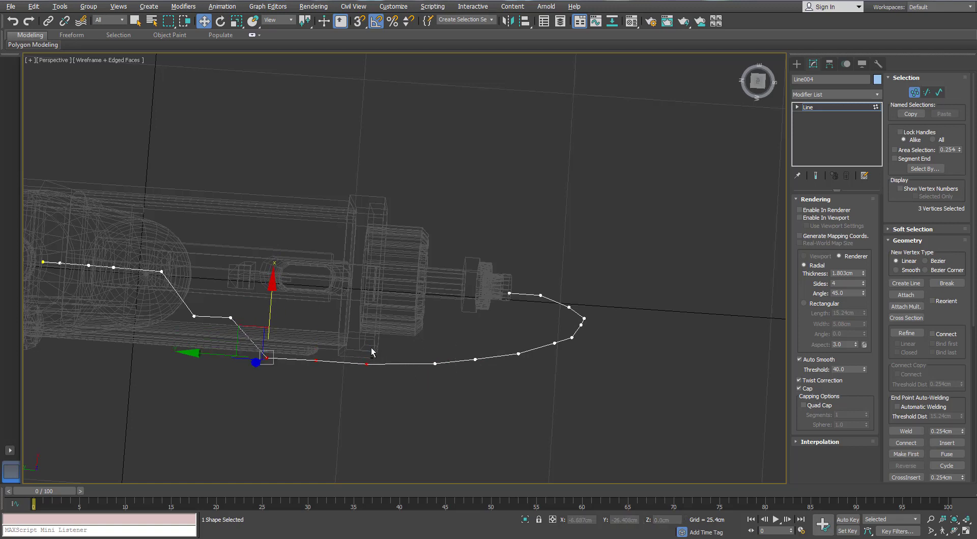
pyautogui.moveTo(429, 395); pyautogui.dragTo(507, 403, button='middle')
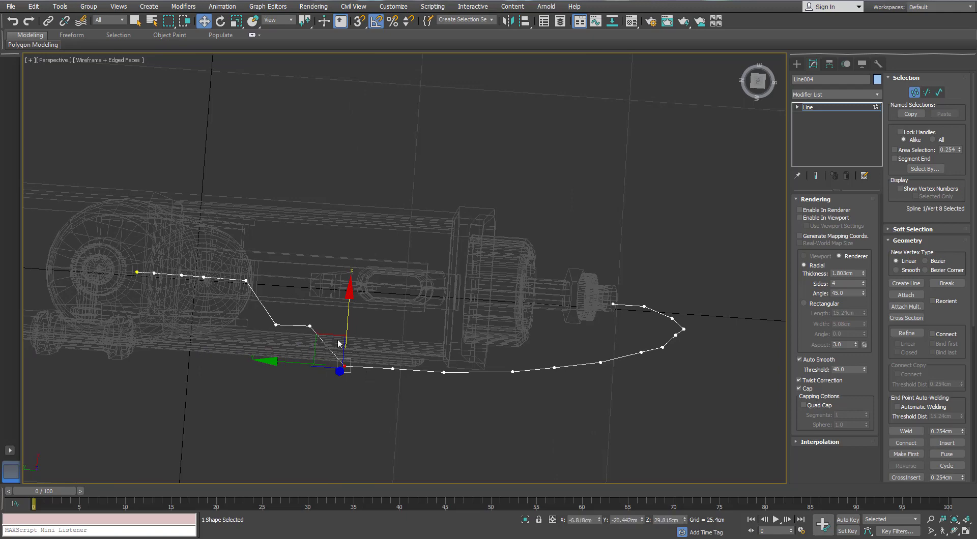
pyautogui.click(310, 325)
pyautogui.moveTo(316, 282); pyautogui.dragTo(311, 293)
pyautogui.moveTo(275, 309); pyautogui.dragTo(337, 316, button='middle')
pyautogui.scroll(3, 336, 315)
# Move the individual hose vertices leading to the tank end sideways along X to form one gradual curve.
pyautogui.click(371, 338)
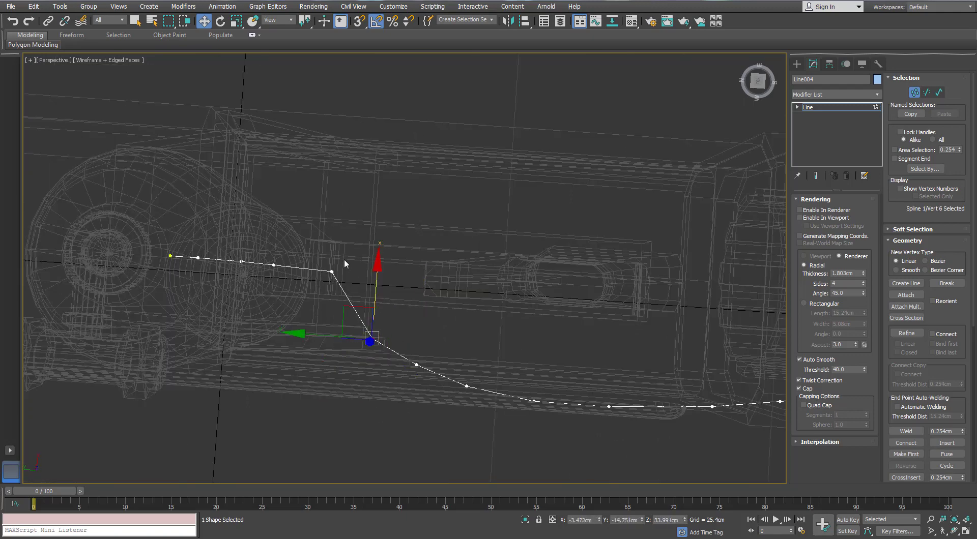
pyautogui.moveTo(249, 310); pyautogui.dragTo(240, 311)
pyautogui.moveTo(280, 210); pyautogui.dragTo(246, 231)
pyautogui.click(217, 280)
pyautogui.moveTo(247, 324); pyautogui.dragTo(222, 261)
pyautogui.moveTo(243, 227); pyautogui.dragTo(242, 219)
pyautogui.click(258, 347)
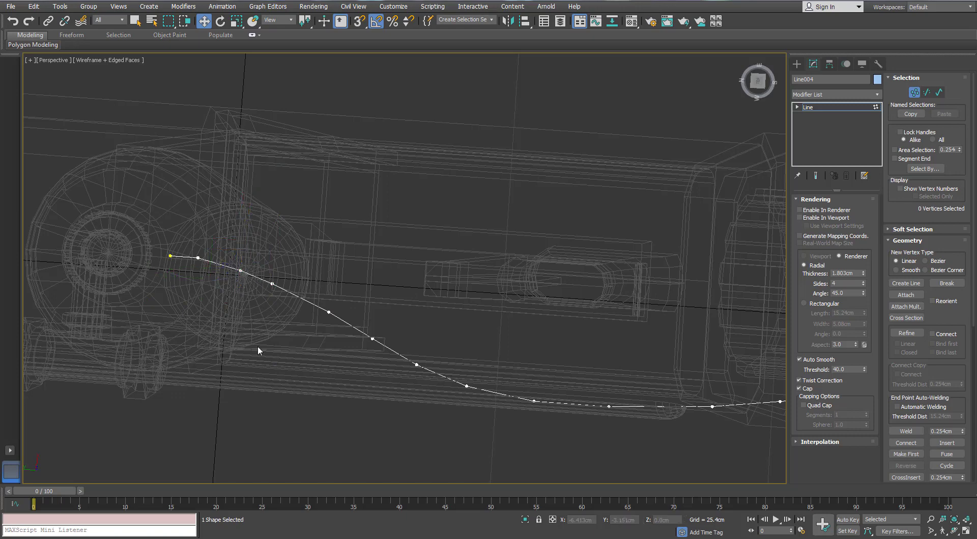
# Select the six hose vertices at the tank end and shift them along X toward the valve fitting.
pyautogui.scroll(-5, 340, 274)
pyautogui.press('F3')
pyautogui.scroll(4, 336, 272)
pyautogui.keyDown('alt'); pyautogui.moveTo(326, 276); pyautogui.dragTo(399, 386, button='middle'); pyautogui.keyUp('alt')
pyautogui.moveTo(349, 353); pyautogui.dragTo(355, 357, button='middle')
pyautogui.moveTo(205, 246); pyautogui.dragTo(297, 329)
pyautogui.moveTo(298, 328)
pyautogui.keyDown('alt'); pyautogui.mouseDown(button='middle')
pyautogui.moveTo(192, 344)
pyautogui.moveTo(315, 333)
pyautogui.mouseUp(button='middle'); pyautogui.keyUp('alt')
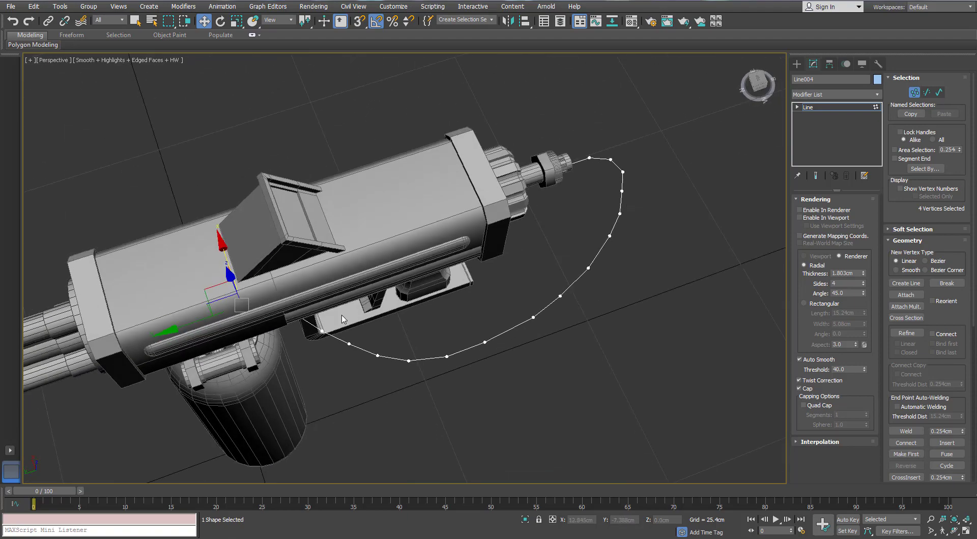
pyautogui.keyDown('alt'); pyautogui.moveTo(247, 364); pyautogui.dragTo(353, 312, button='middle'); pyautogui.keyUp('alt')
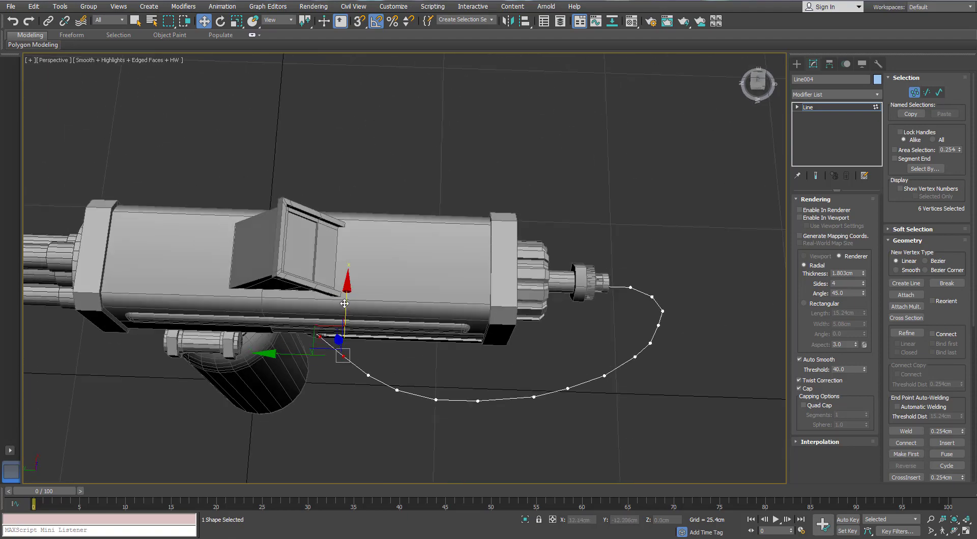
pyautogui.press('t')
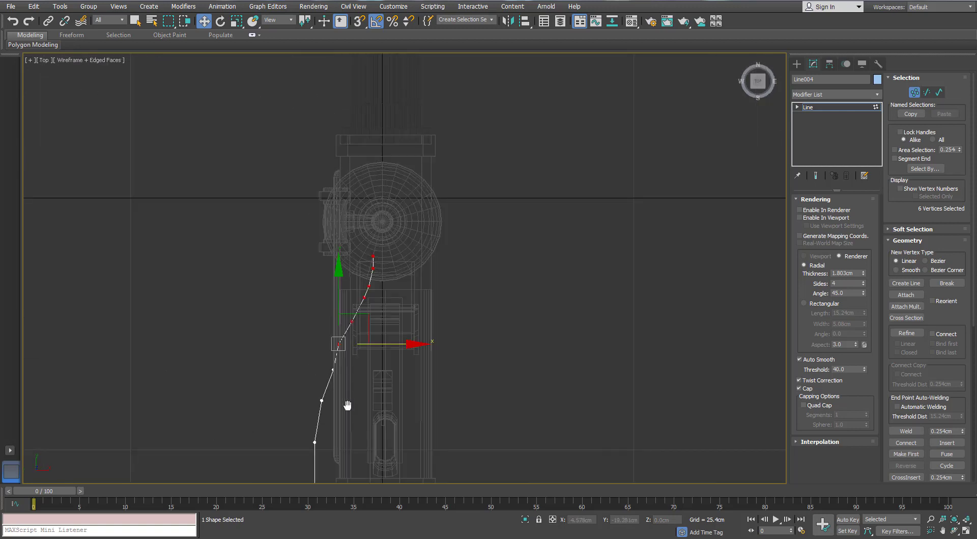
pyautogui.moveTo(406, 383); pyautogui.dragTo(399, 383)
# Shift an extended set of tank-side hose vertices along X, and align the hose's starting vertices with the valve fitting.
pyautogui.moveTo(379, 398); pyautogui.dragTo(382, 391, button='middle')
pyautogui.keyDown('ctrl'); pyautogui.moveTo(351, 399); pyautogui.dragTo(399, 413); pyautogui.keyUp('ctrl')
pyautogui.moveTo(432, 377); pyautogui.dragTo(425, 377)
pyautogui.moveTo(363, 222); pyautogui.dragTo(446, 346)
pyautogui.moveTo(464, 253); pyautogui.dragTo(392, 259)
pyautogui.moveTo(350, 309); pyautogui.dragTo(352, 310)
# Delete the fourth hose vertex below the valve fitting and move the third vertex along X to smooth the line.
pyautogui.scroll(2, 352, 310)
pyautogui.click(365, 310)
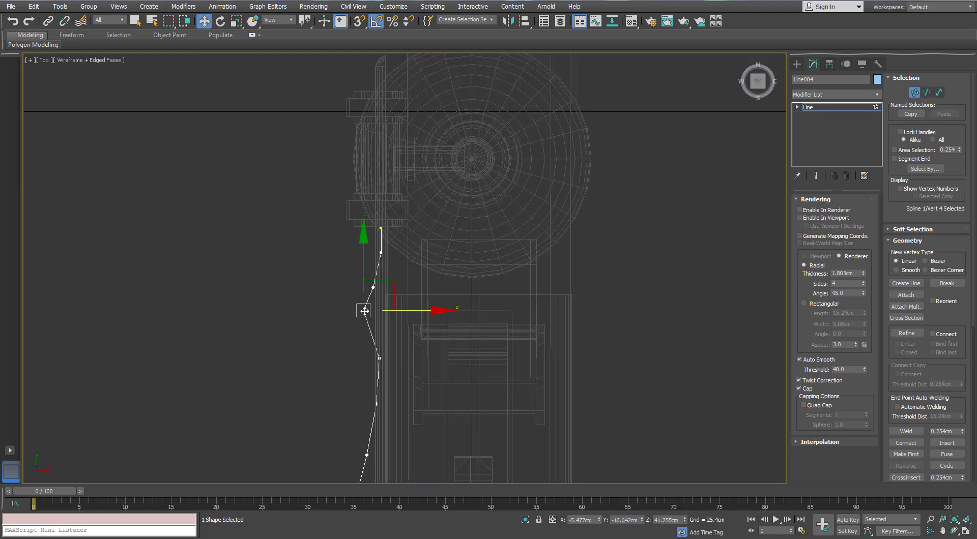
pyautogui.press('Delete')
pyautogui.scroll(2, 375, 303)
pyautogui.click(370, 271)
pyautogui.moveTo(410, 271); pyautogui.dragTo(426, 270)
# Select the hose vertices at the valve fitting and nudge them into place at the fitting's opening.
pyautogui.press('p')
pyautogui.scroll(-3, 426, 270)
pyautogui.keyDown('alt'); pyautogui.moveTo(447, 271); pyautogui.dragTo(530, 295, button='middle'); pyautogui.keyUp('alt')
pyautogui.scroll(-4, 530, 295)
pyautogui.press('F3')
pyautogui.scroll(-5, 478, 287)
pyautogui.scroll(2, 503, 304)
pyautogui.moveTo(563, 185)
pyautogui.keyDown('alt'); pyautogui.mouseDown(button='middle')
pyautogui.moveTo(491, 320)
pyautogui.moveTo(493, 295)
pyautogui.mouseUp(button='middle'); pyautogui.keyUp('alt')
pyautogui.scroll(2, 493, 295)
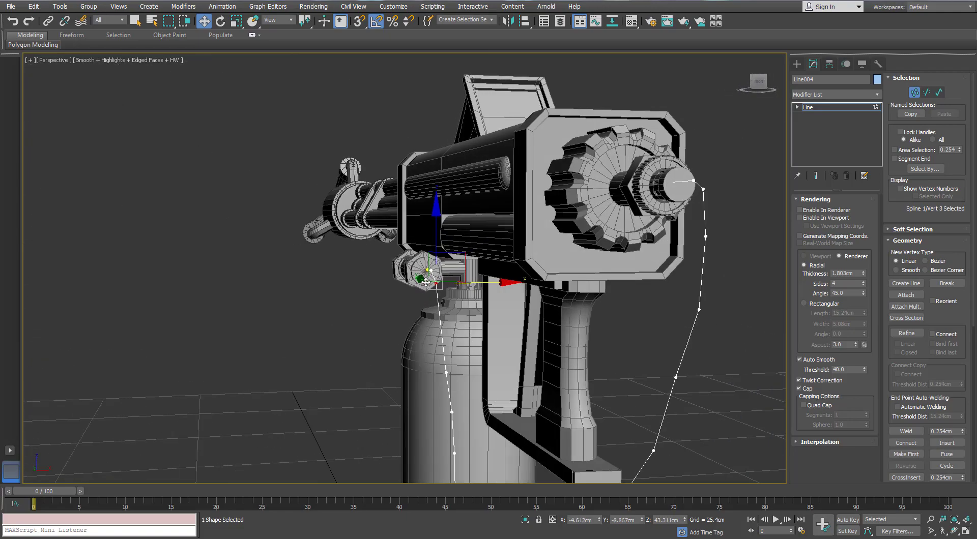
pyautogui.scroll(3, 426, 283)
pyautogui.keyDown('alt'); pyautogui.moveTo(439, 281); pyautogui.dragTo(424, 284, button='middle'); pyautogui.keyUp('alt')
pyautogui.moveTo(423, 233); pyautogui.dragTo(459, 270)
pyautogui.moveTo(465, 230); pyautogui.dragTo(461, 235)
# Enable viewport rendering for the hose line and set its radial sides to 12.
pyautogui.scroll(-5, 311, 355)
pyautogui.click(294, 383)
pyautogui.keyDown('alt'); pyautogui.moveTo(294, 383); pyautogui.dragTo(350, 385, button='middle'); pyautogui.keyUp('alt')
pyautogui.moveTo(350, 385); pyautogui.dragTo(560, 330, button='middle')
pyautogui.click(813, 218)
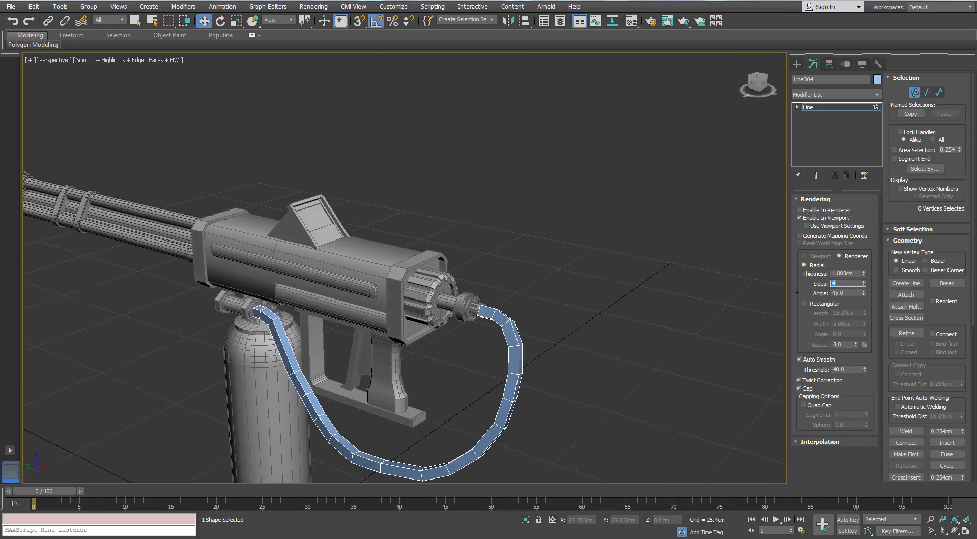
pyautogui.press('Return')
# Reduce the hose thickness to 1.346 cm to match the fittings.
pyautogui.scroll(3, 489, 291)
pyautogui.moveTo(438, 309); pyautogui.dragTo(407, 267, button='middle')
pyautogui.scroll(3, 590, 258)
pyautogui.scroll(-6, 590, 258)
pyautogui.scroll(6, 453, 292)
pyautogui.scroll(-5, 452, 292)
pyautogui.scroll(6, 546, 254)
pyautogui.scroll(-6, 546, 254)
pyautogui.moveTo(863, 275); pyautogui.dragTo(863, 283)
pyautogui.keyDown('alt'); pyautogui.moveTo(560, 266); pyautogui.dragTo(558, 271, button='middle'); pyautogui.keyUp('alt')
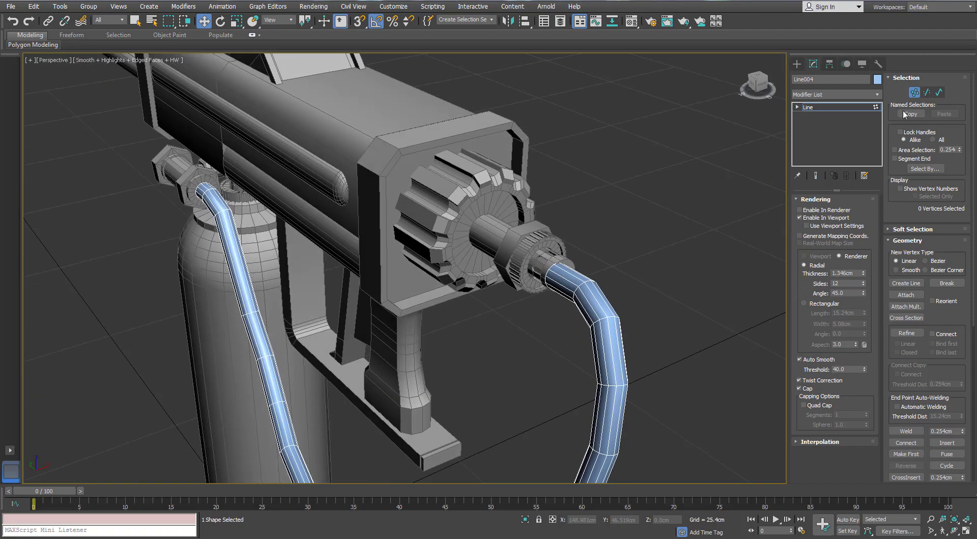
# Turn off the hose's viewport rendering and align its last two vertices along X with the rear connector's centre.
pyautogui.click(803, 218)
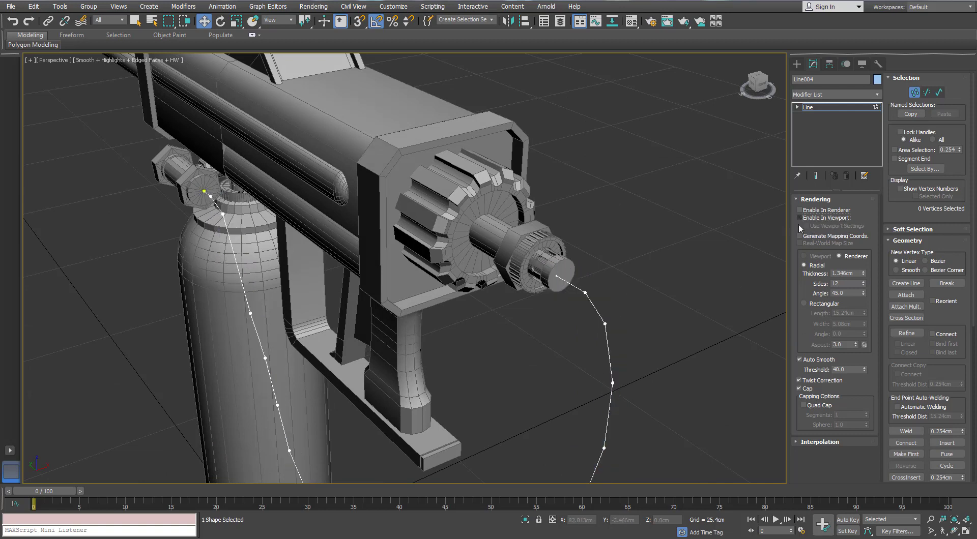
pyautogui.press('t')
pyautogui.press('z')
pyautogui.moveTo(456, 377); pyautogui.dragTo(428, 351, button='middle')
pyautogui.scroll(3, 443, 359)
pyautogui.moveTo(439, 334); pyautogui.dragTo(464, 390)
pyautogui.moveTo(445, 405)
pyautogui.mouseDown()
pyautogui.moveTo(393, 440)
pyautogui.moveTo(459, 407)
pyautogui.mouseUp()
pyautogui.scroll(2, 432, 370)
pyautogui.press('f')
pyautogui.scroll(5, 386, 214)
pyautogui.scroll(5, 374, 195)
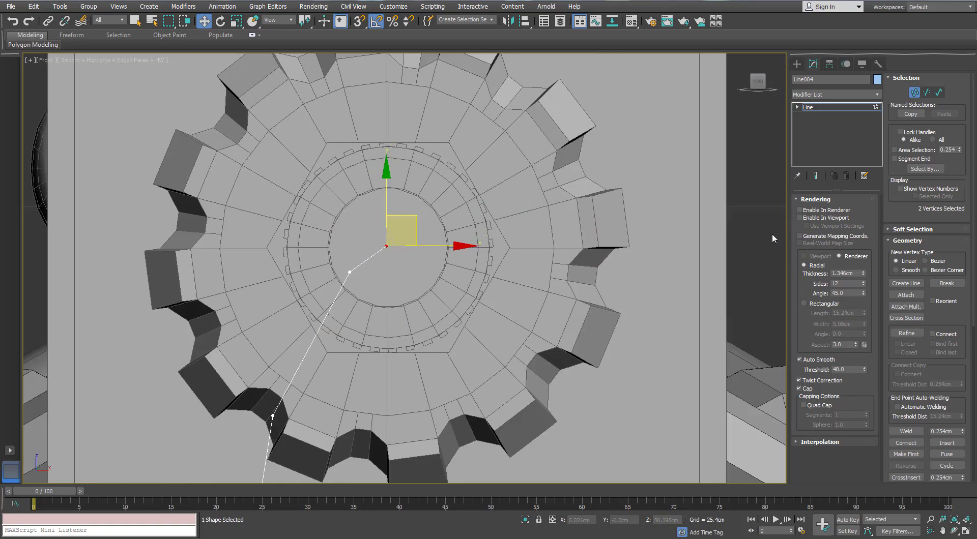
# Re-enable the hose's viewport rendering and set its thickness to 1.549 cm.
pyautogui.press('p')
pyautogui.scroll(-5, 771, 233)
pyautogui.keyDown('alt'); pyautogui.moveTo(478, 275); pyautogui.dragTo(441, 291, button='middle'); pyautogui.keyUp('alt')
pyautogui.click(806, 217)
pyautogui.moveTo(863, 274); pyautogui.dragTo(863, 260)
pyautogui.moveTo(649, 240); pyautogui.dragTo(650, 240)
pyautogui.moveTo(651, 240)
pyautogui.keyDown('alt'); pyautogui.mouseDown(button='middle')
pyautogui.moveTo(562, 235)
pyautogui.moveTo(655, 237)
pyautogui.mouseUp(button='middle'); pyautogui.keyUp('alt')
pyautogui.moveTo(863, 273); pyautogui.dragTo(863, 268)
pyautogui.click(695, 284)
# Leave vertex editing, deselect the hose to review its overall curve, and select it again.
pyautogui.scroll(-5, 695, 283)
pyautogui.click(914, 92)
pyautogui.click(632, 136)
pyautogui.keyDown('alt'); pyautogui.moveTo(633, 136); pyautogui.dragTo(591, 263, button='middle'); pyautogui.keyUp('alt')
pyautogui.click(591, 246)
pyautogui.scroll(3, 586, 235)
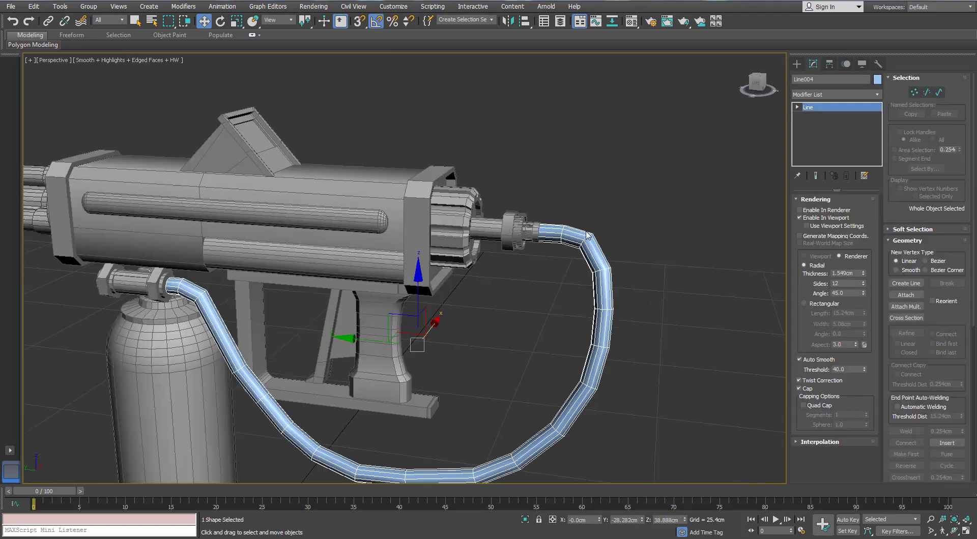
# Try to fillet the hose vertex at the upper bend near the rear connector.
pyautogui.scroll(3, 588, 235)
pyautogui.press('1')
pyautogui.scroll(2, 589, 246)
pyautogui.press('F3')
pyautogui.click(558, 246)
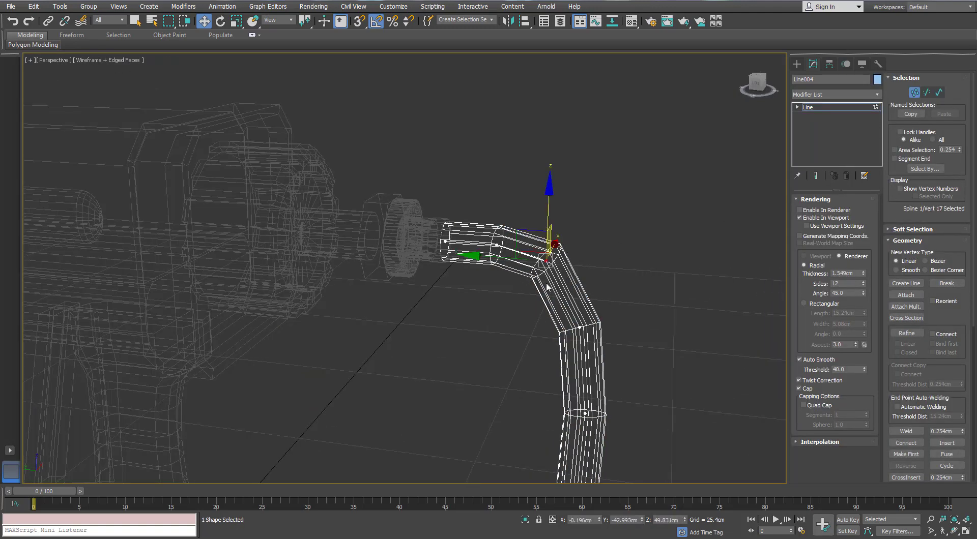
pyautogui.scroll(-5, 904, 326)
pyautogui.click(906, 325)
pyautogui.moveTo(550, 254); pyautogui.dragTo(554, 247)
pyautogui.rightClick(554, 248)
pyautogui.rightClick(642, 246)
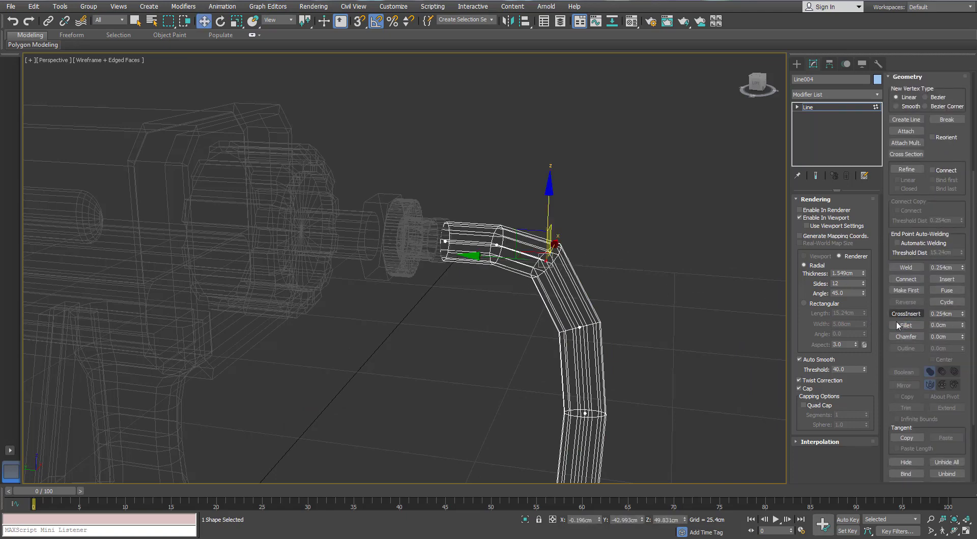
# Set the hose's object colour to black and assign the 03 - Default material to it.
pyautogui.scroll(-4, 595, 193)
pyautogui.press('F3')
pyautogui.click(877, 79)
pyautogui.click(655, 311)
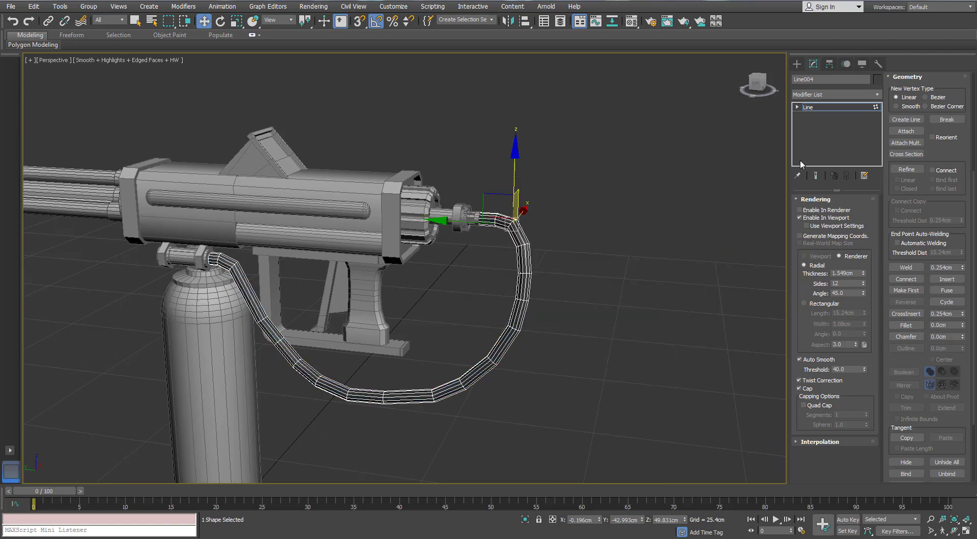
pyautogui.click(631, 21)
pyautogui.click(614, 240)
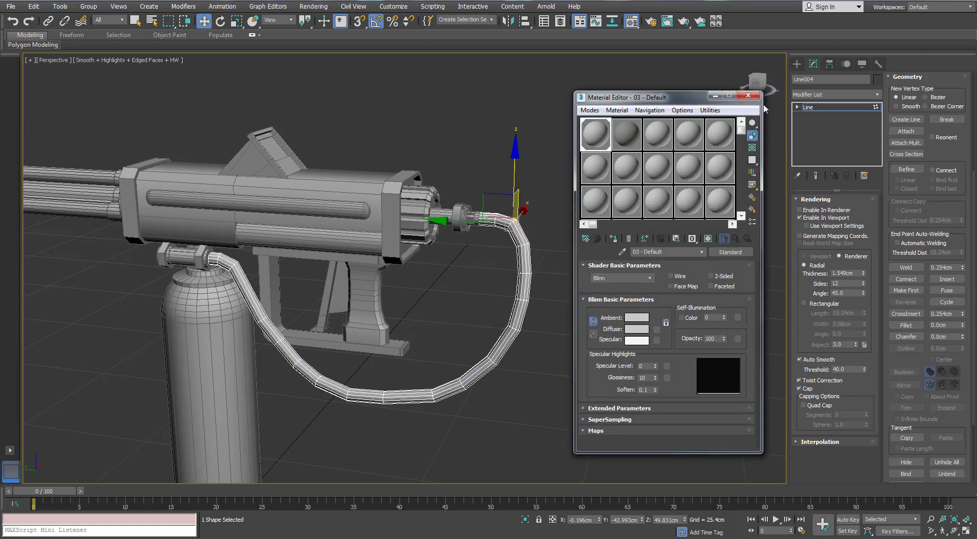
pyautogui.click(759, 95)
pyautogui.click(738, 241)
# Lower the hose vertex at the upper bend near the rear connector slightly and deselect it.
pyautogui.scroll(-2, 687, 239)
pyautogui.keyDown('alt'); pyautogui.moveTo(594, 246); pyautogui.dragTo(587, 251, button='middle'); pyautogui.keyUp('alt')
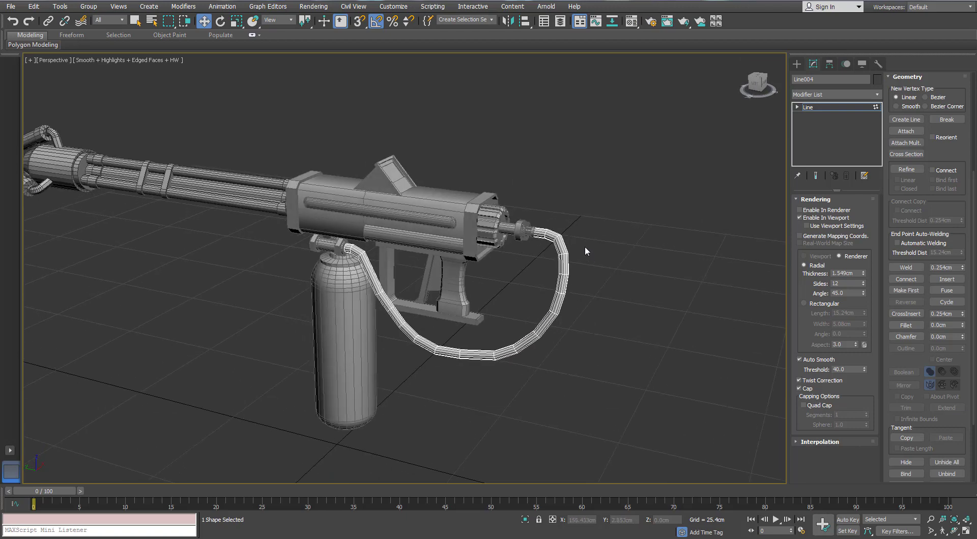
pyautogui.scroll(2, 585, 247)
pyautogui.scroll(5, 540, 239)
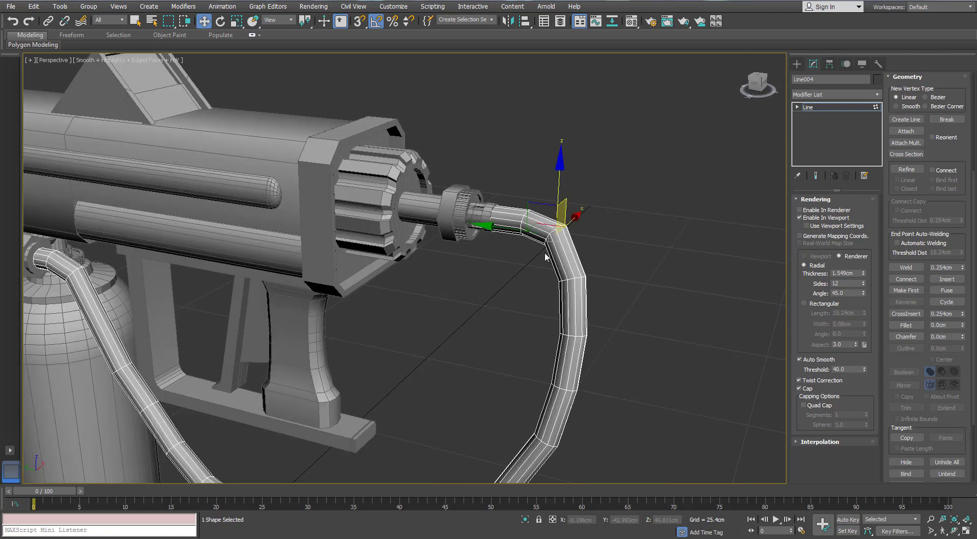
pyautogui.scroll(3, 539, 219)
pyautogui.moveTo(538, 205); pyautogui.dragTo(541, 214)
pyautogui.scroll(-5, 515, 262)
pyautogui.click(483, 288)
pyautogui.moveTo(484, 287)
pyautogui.keyDown('alt'); pyautogui.mouseDown(button='middle')
pyautogui.moveTo(553, 291)
pyautogui.moveTo(486, 289)
pyautogui.mouseUp(button='middle'); pyautogui.keyUp('alt')
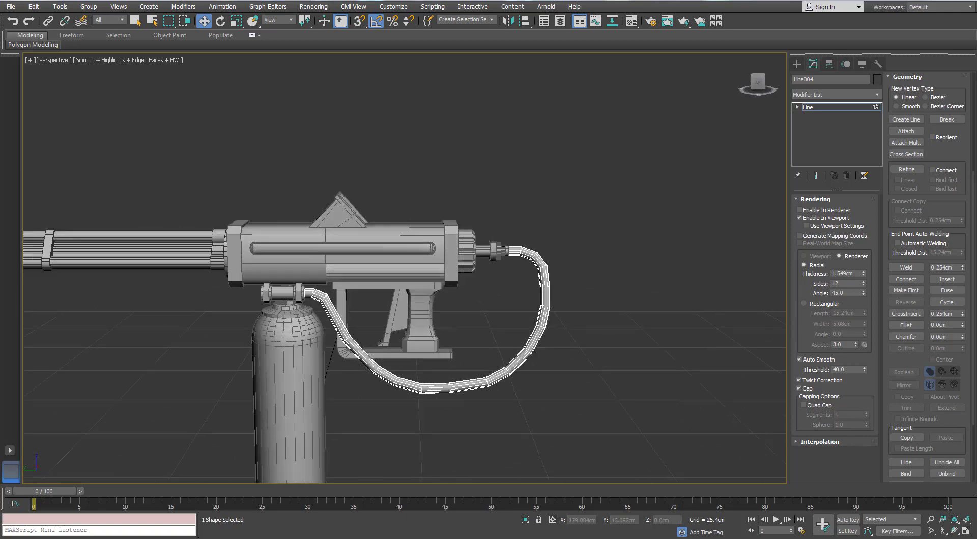
# Reduce the hose thickness to 1.372 cm.
pyautogui.keyDown('alt'); pyautogui.moveTo(363, 300); pyautogui.dragTo(477, 284, button='middle'); pyautogui.keyUp('alt')
pyautogui.moveTo(863, 278); pyautogui.dragTo(863, 290)
pyautogui.keyDown('alt'); pyautogui.moveTo(631, 267); pyautogui.dragTo(664, 266, button='middle'); pyautogui.keyUp('alt')
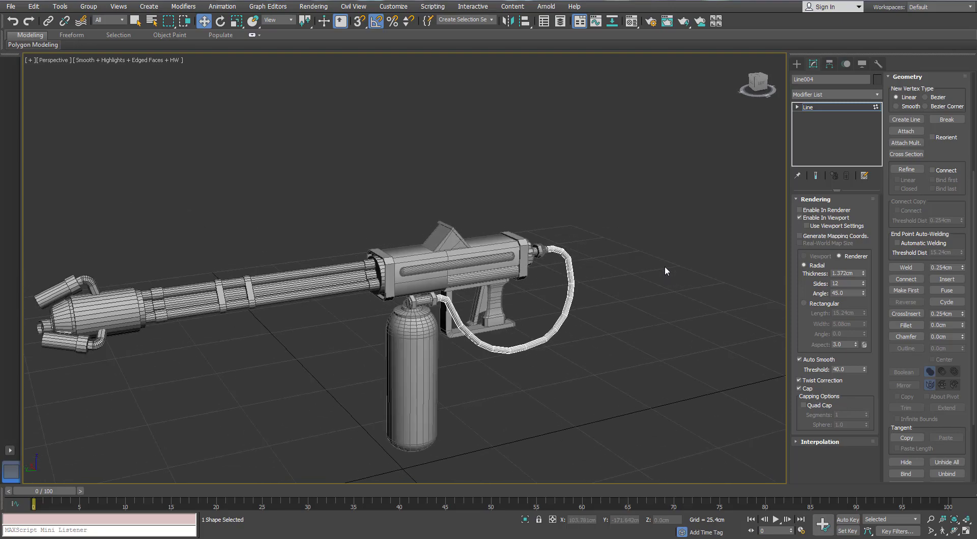